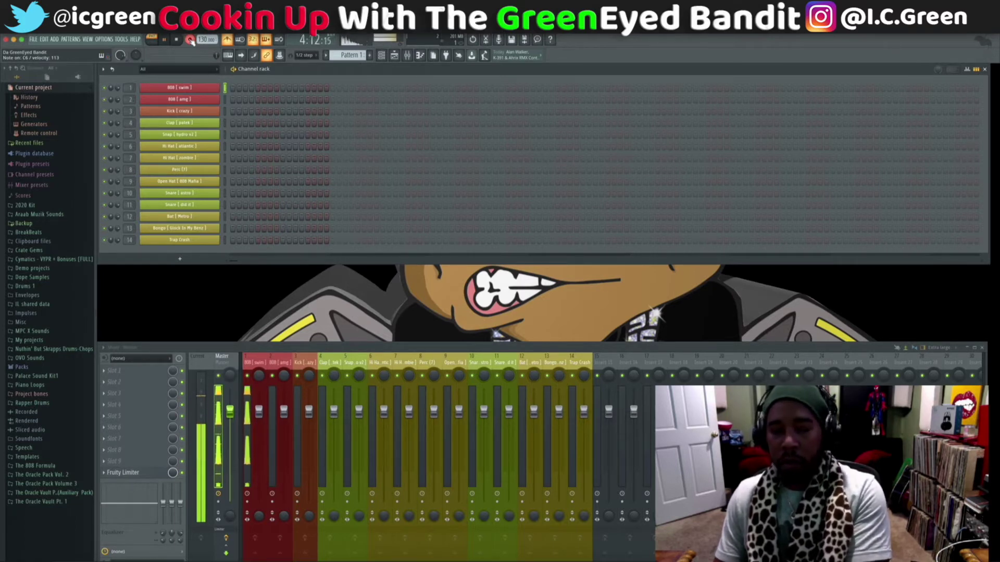
Finish recording the 808 [ swim ] bass line and open its notes in the piano roll.
click(190, 39)
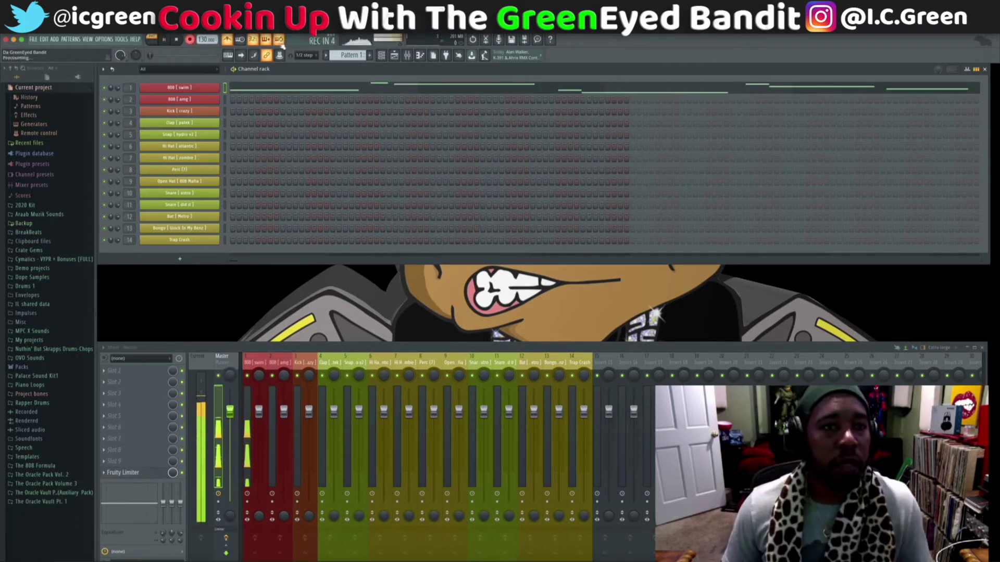
click(190, 39)
key(space)
click(298, 88)
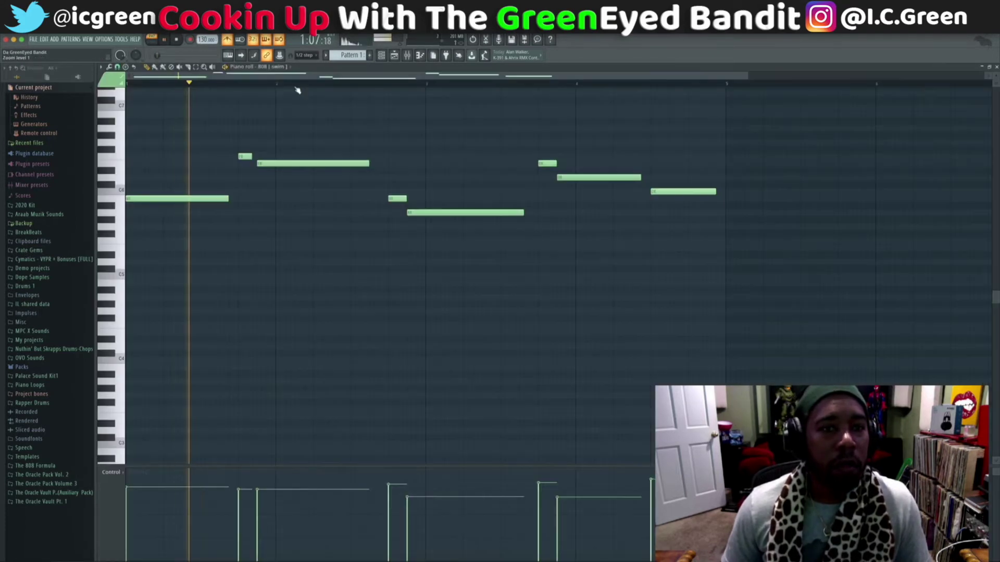
key(space)
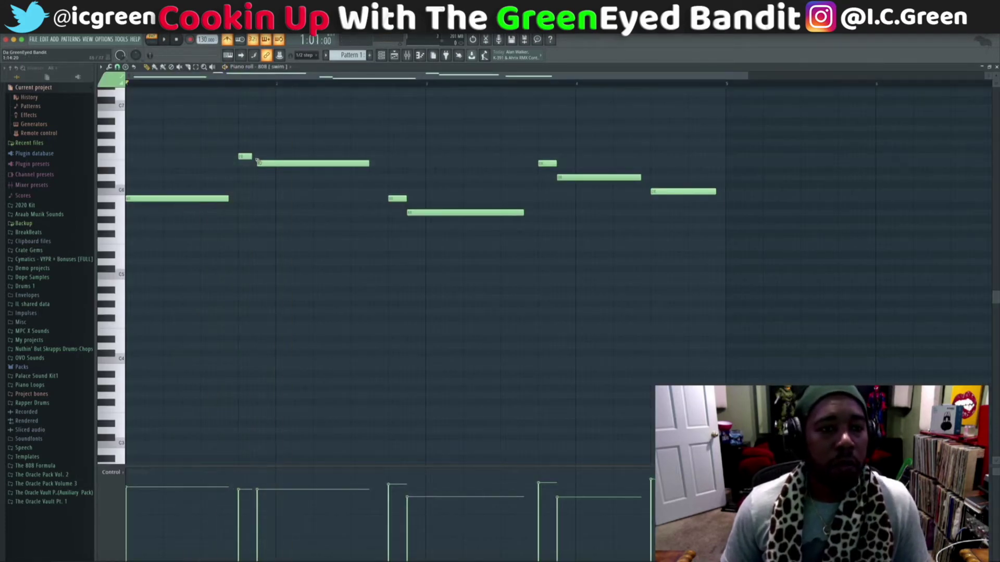
Lengthen the 808 notes during playback so each one reaches the start of the next, extending the last to the bar line.
key(space)
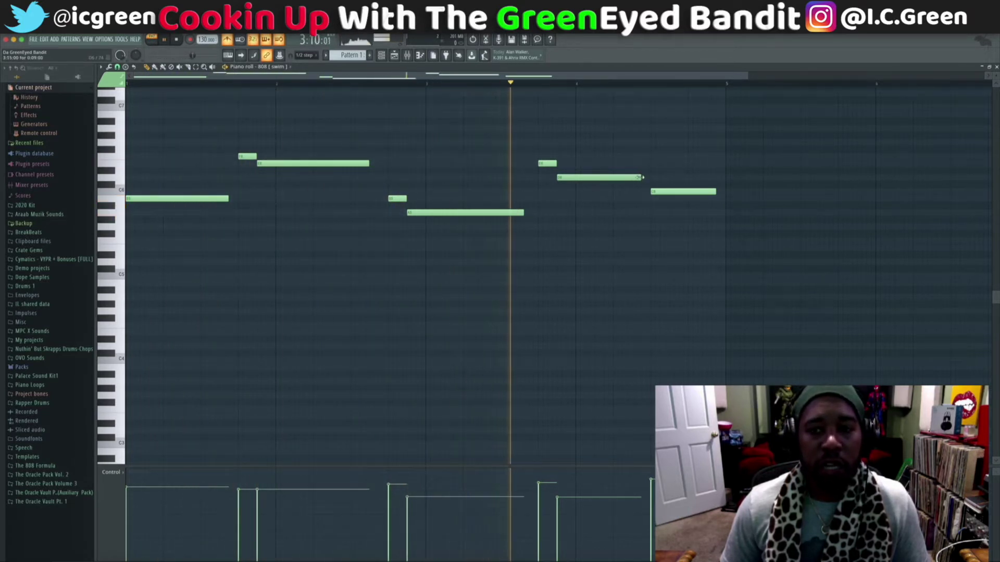
drag(639, 177, 650, 178)
drag(708, 190, 717, 190)
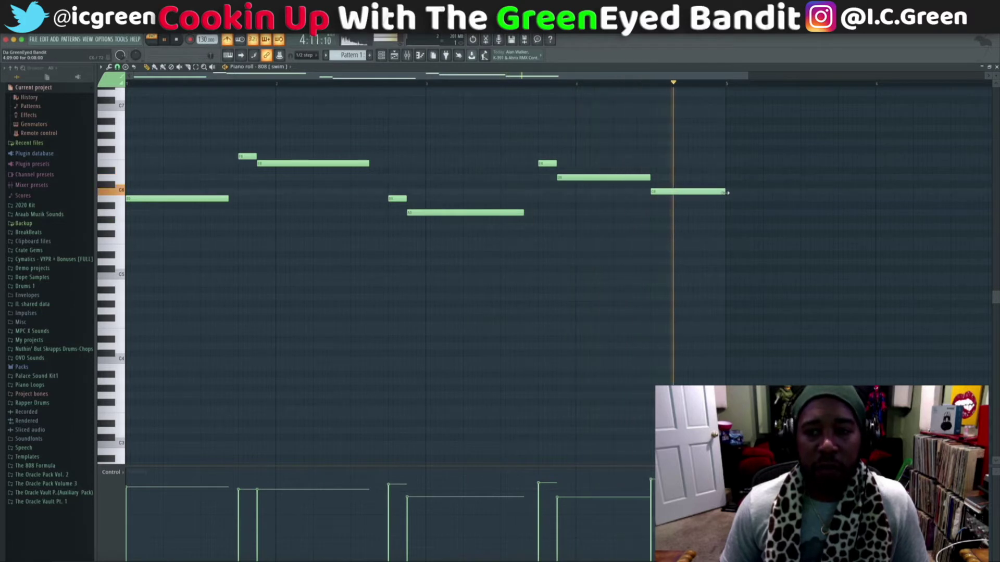
drag(229, 199, 239, 198)
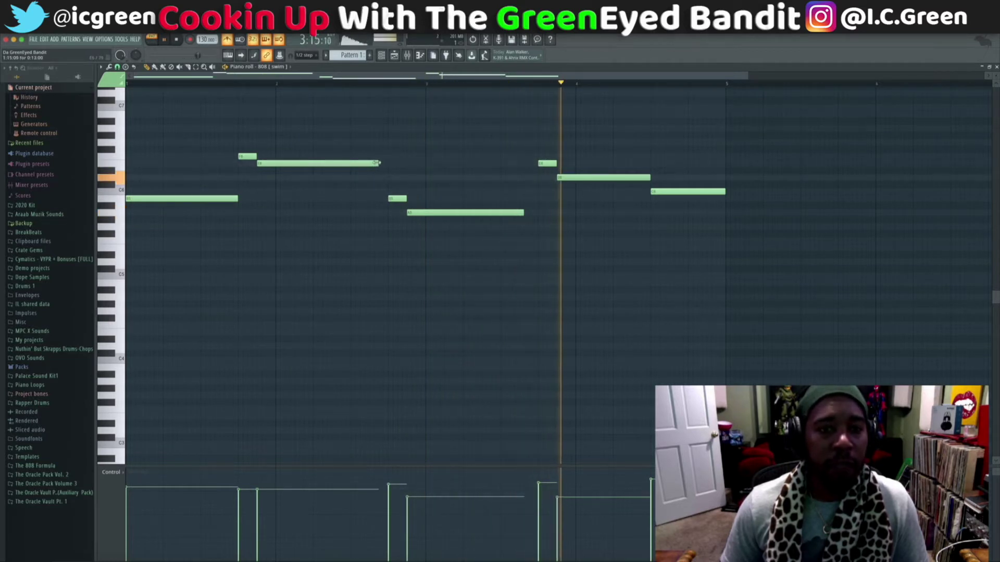
drag(369, 163, 388, 163)
drag(523, 212, 540, 212)
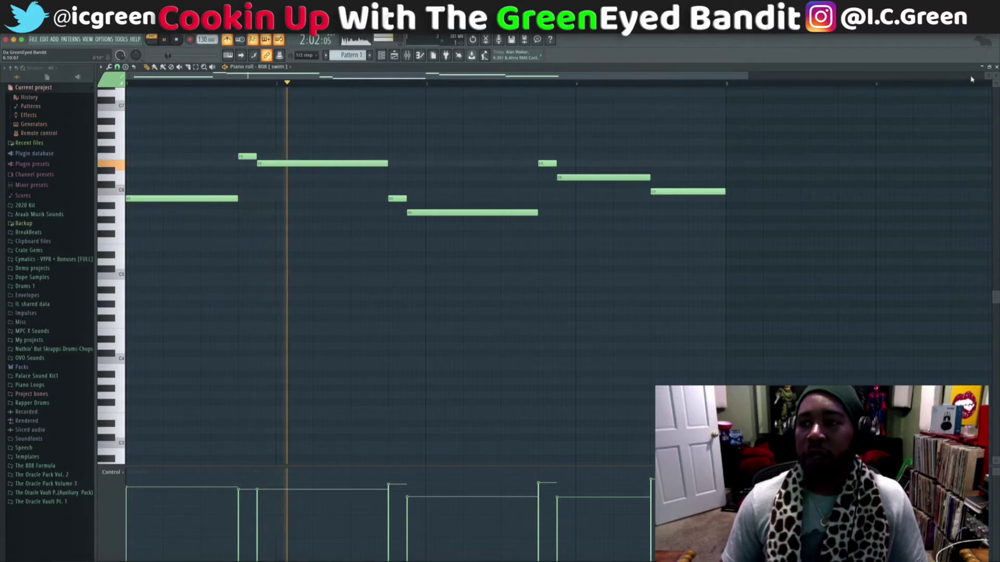
Return to the channel rack and fill the Hi Hat [ atlantic ] channel with a hit every 2 steps.
click(996, 67)
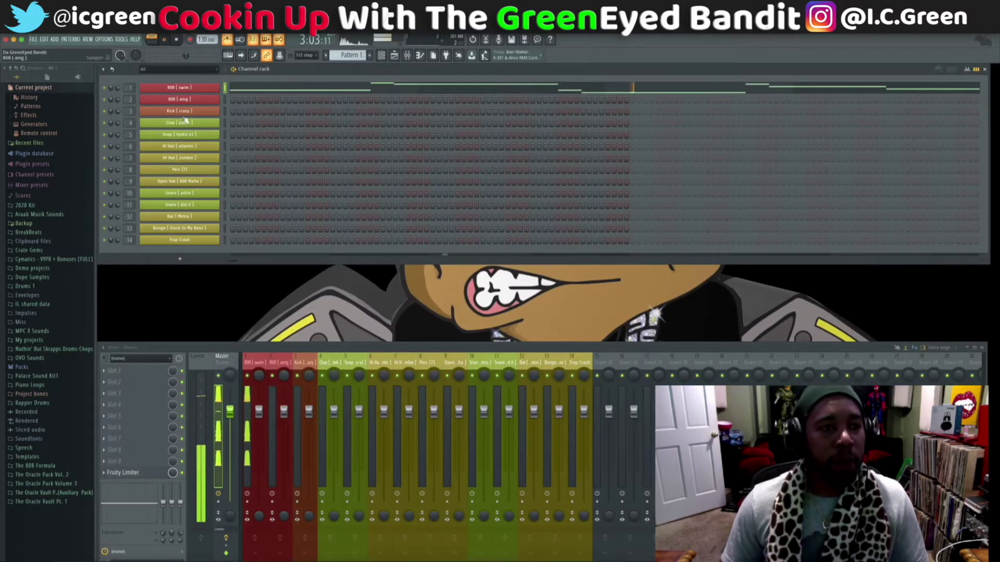
right_click(209, 146)
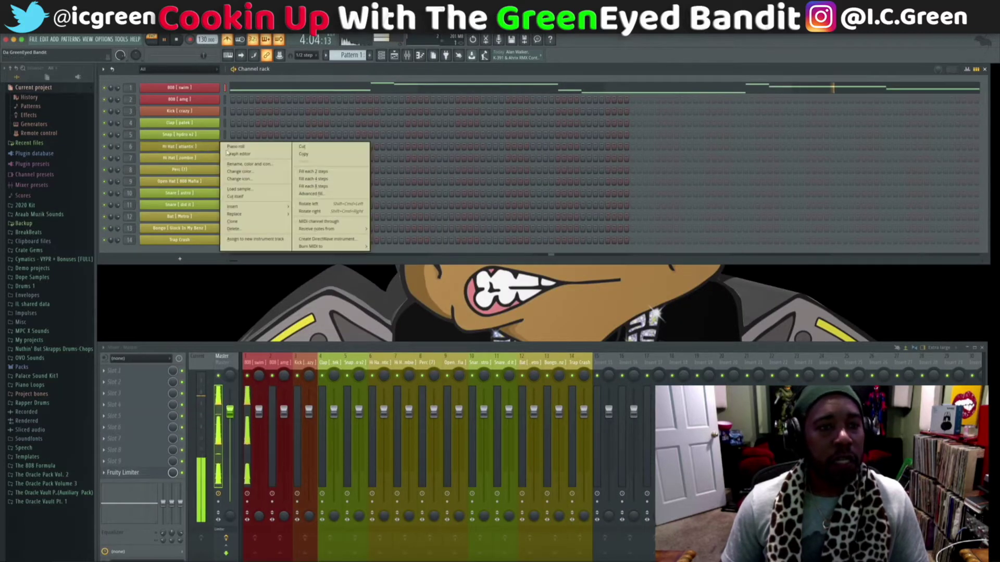
click(235, 167)
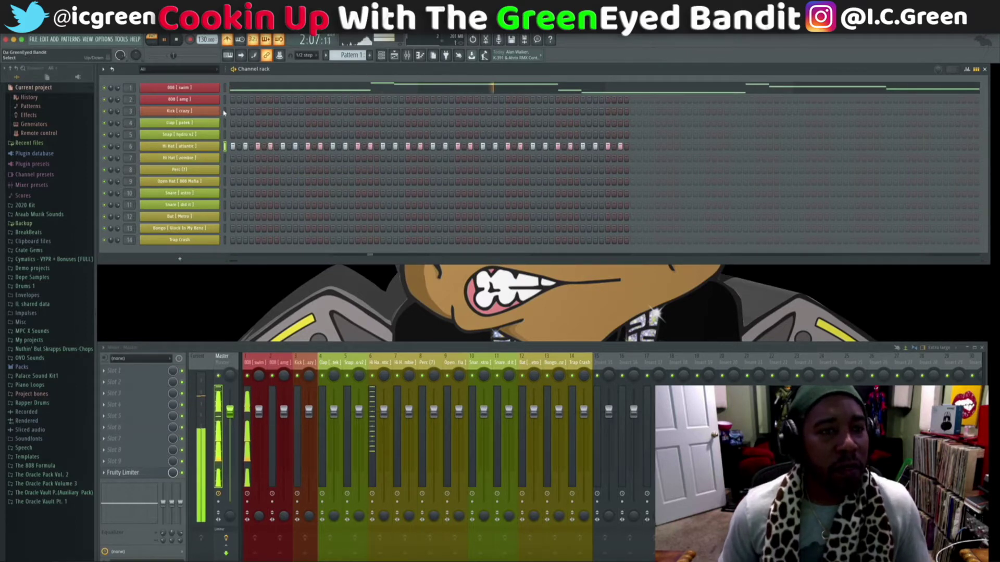
Copy all 808 [ swim ] notes into the Kick [ crazy ] piano roll and transpose the kick notes down one octave.
click(263, 89)
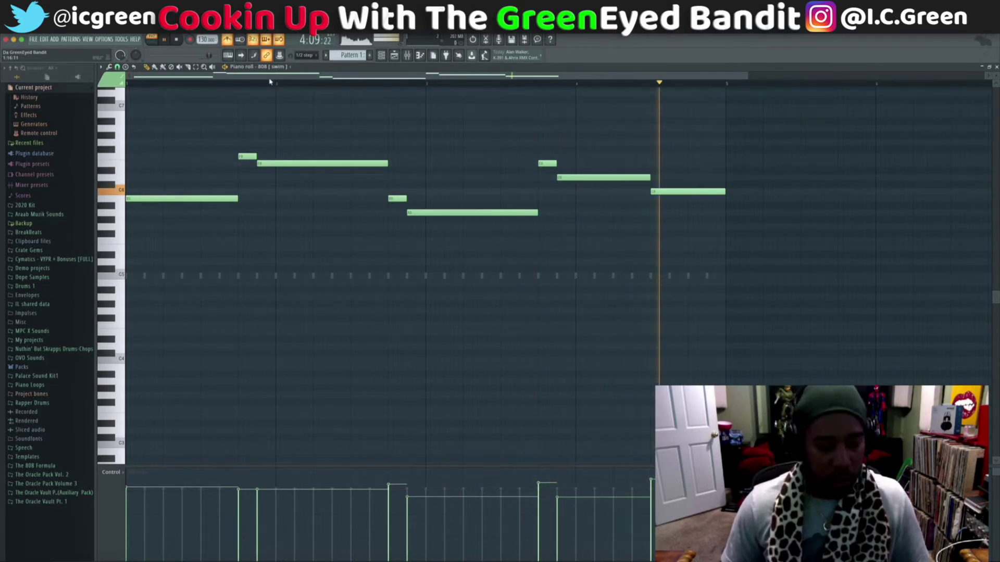
key(ctrl+a)
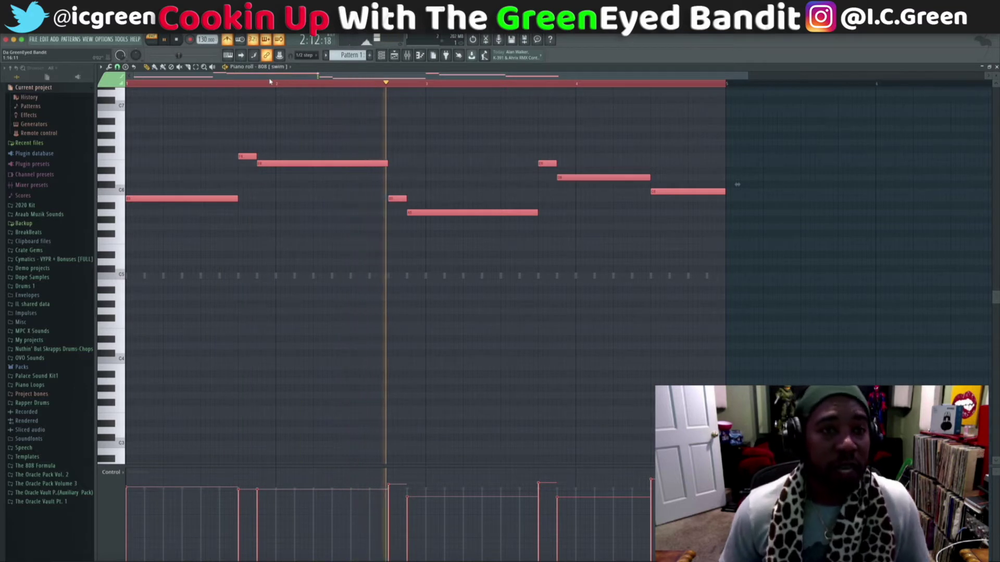
click(276, 67)
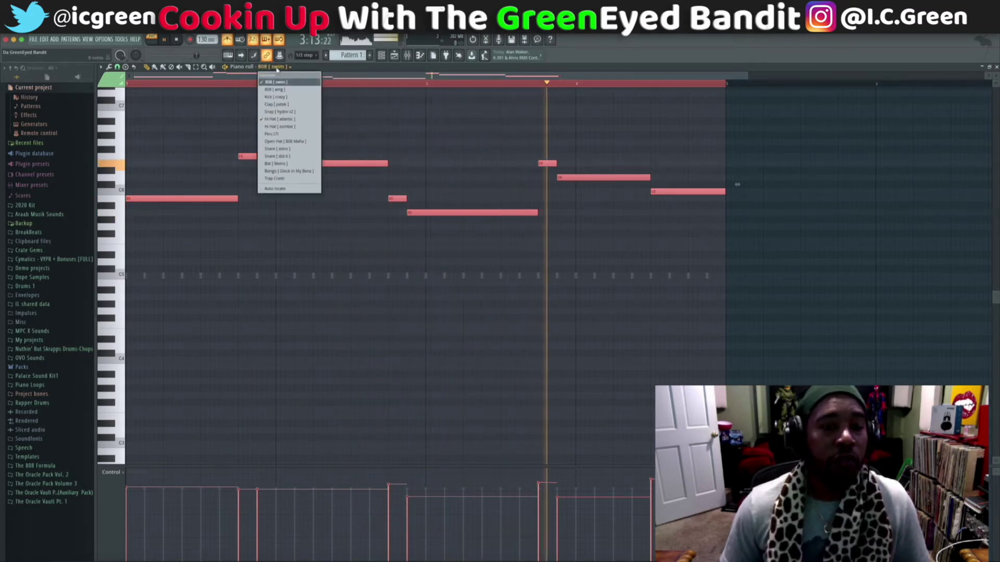
click(275, 97)
key(ctrl+v)
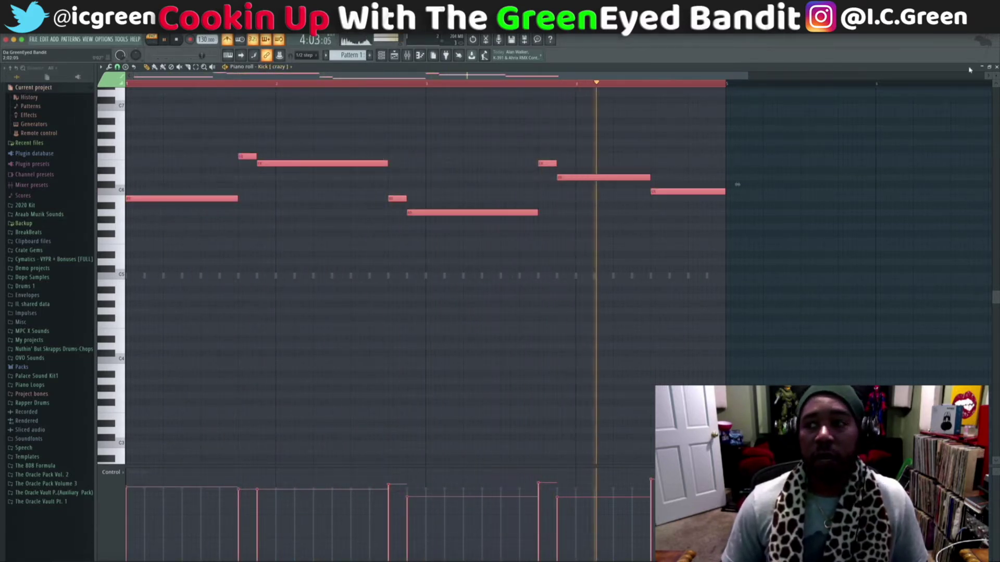
click(996, 67)
click(542, 111)
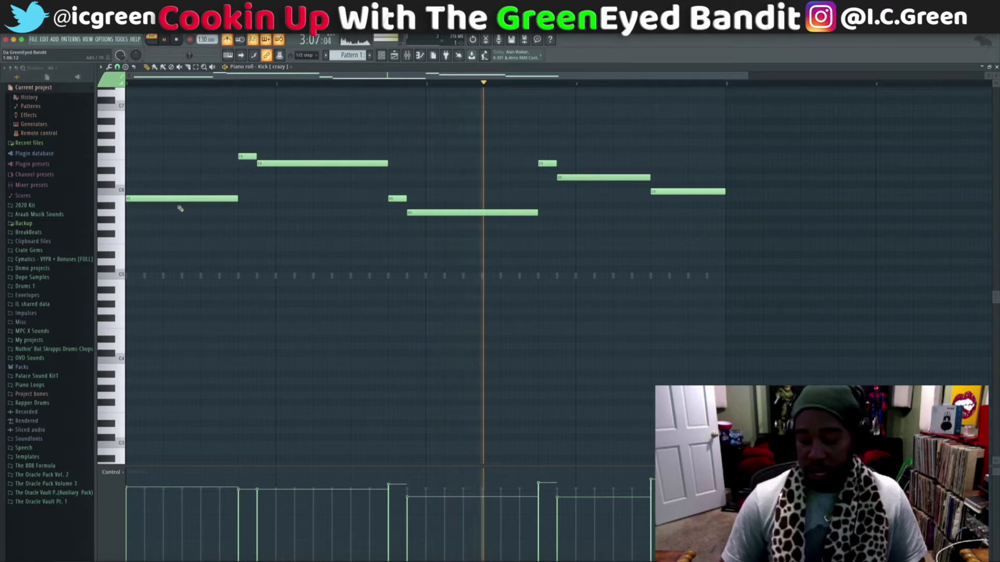
key(ctrl+Down)
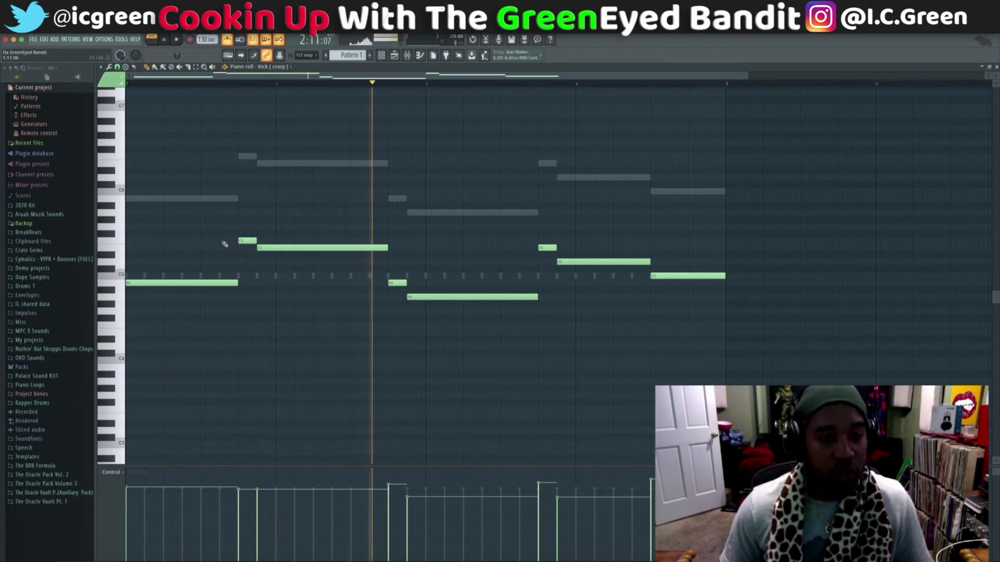
Select the second, third and sixth kick notes, lower them six semitones, and clear the selection.
drag(223, 238, 614, 245)
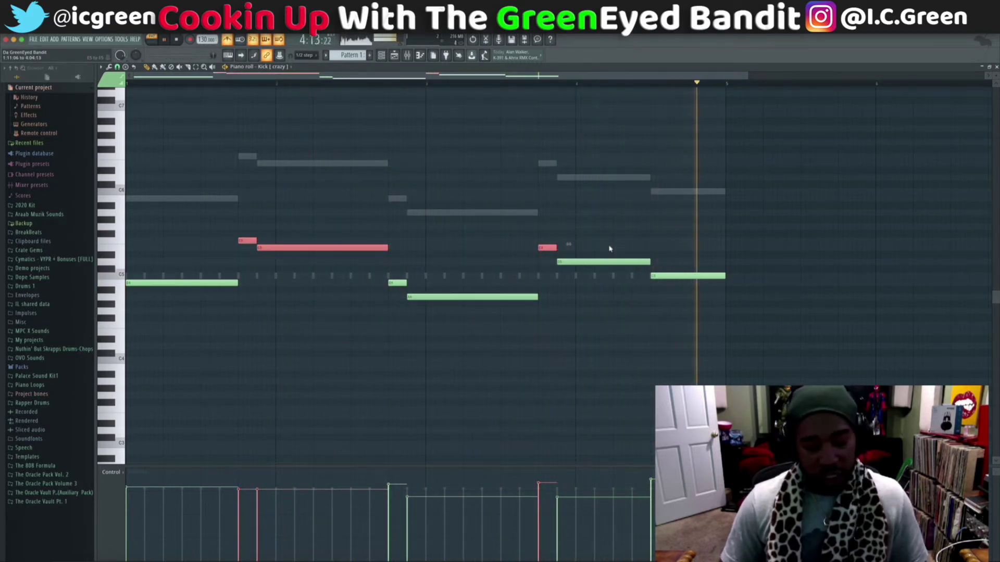
key(Down)
key(Down)
key(Down)
key(Down)
key(Down)
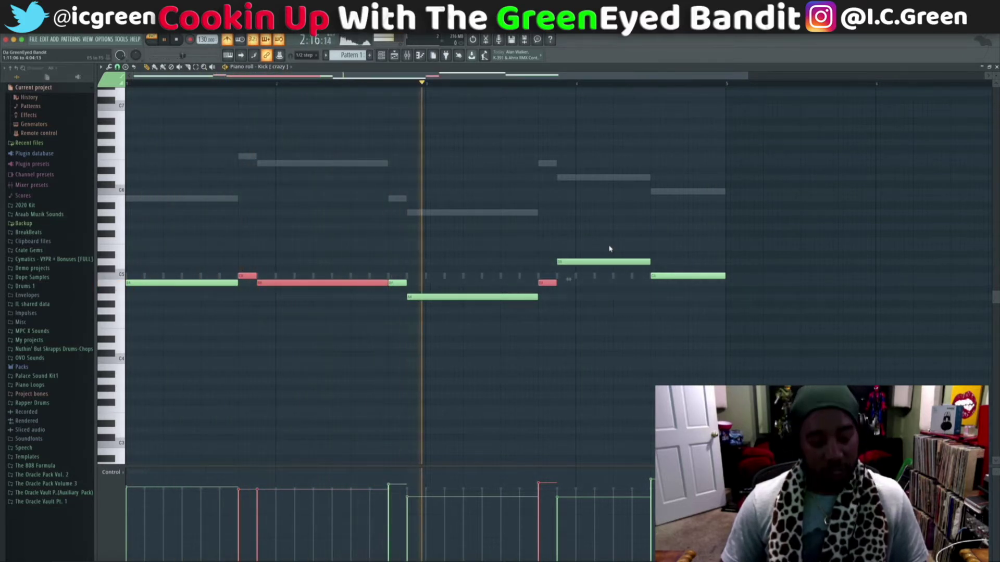
key(Down)
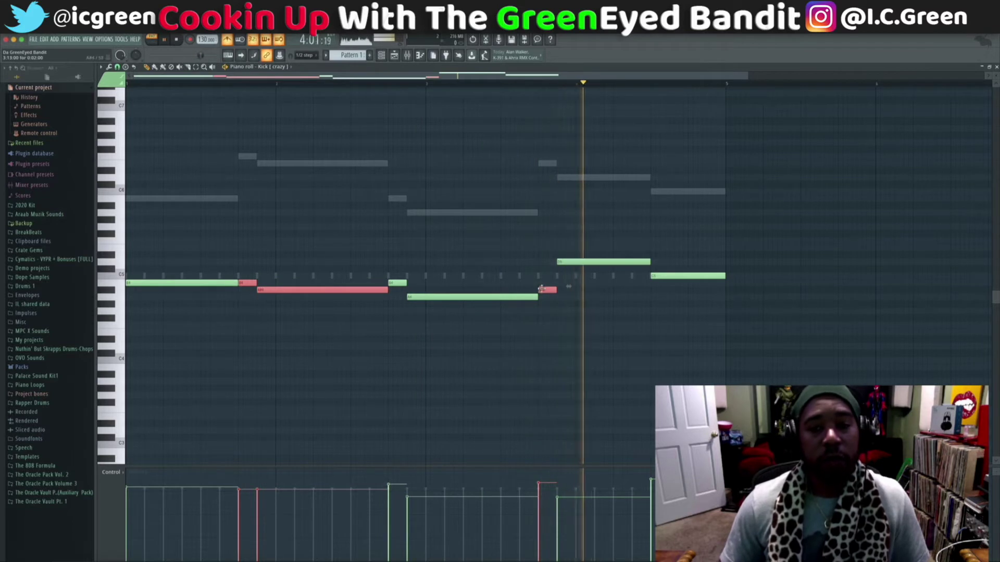
key(Up)
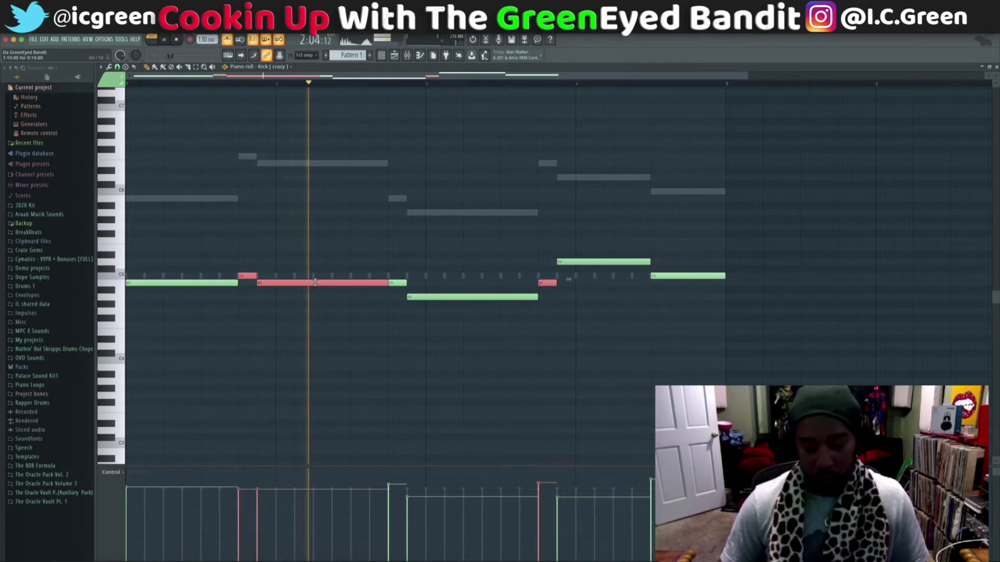
key(Down)
key(ctrl+d)
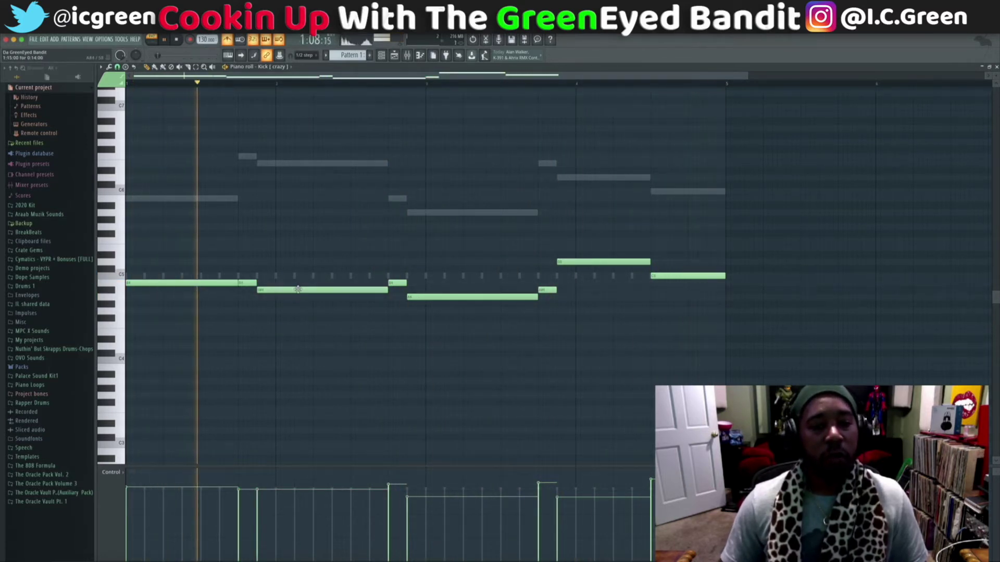
Move the remaining off-pitch kick notes onto the first note's pitch, B4, and stop playback.
drag(297, 292, 298, 284)
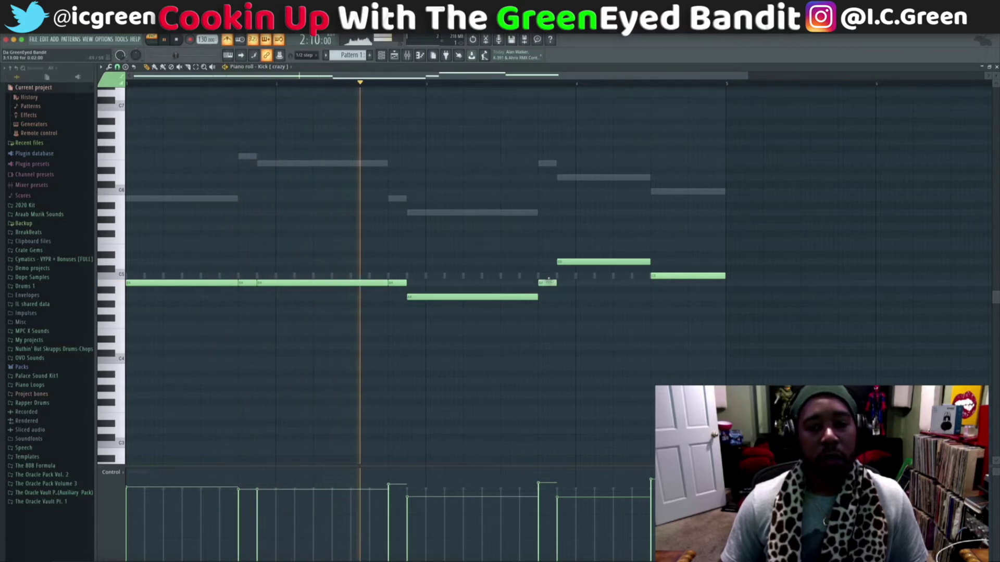
drag(547, 290, 505, 282)
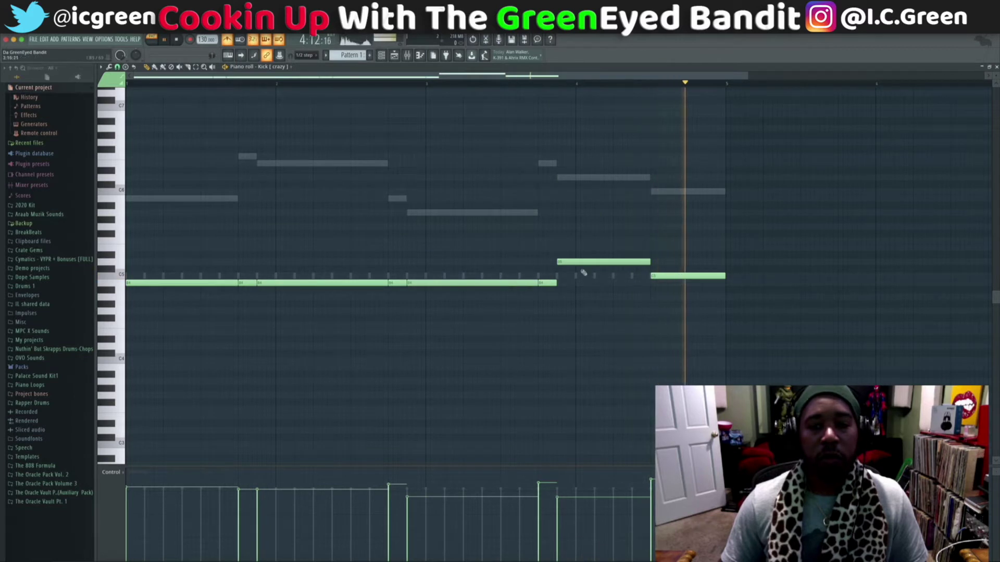
drag(586, 269, 586, 283)
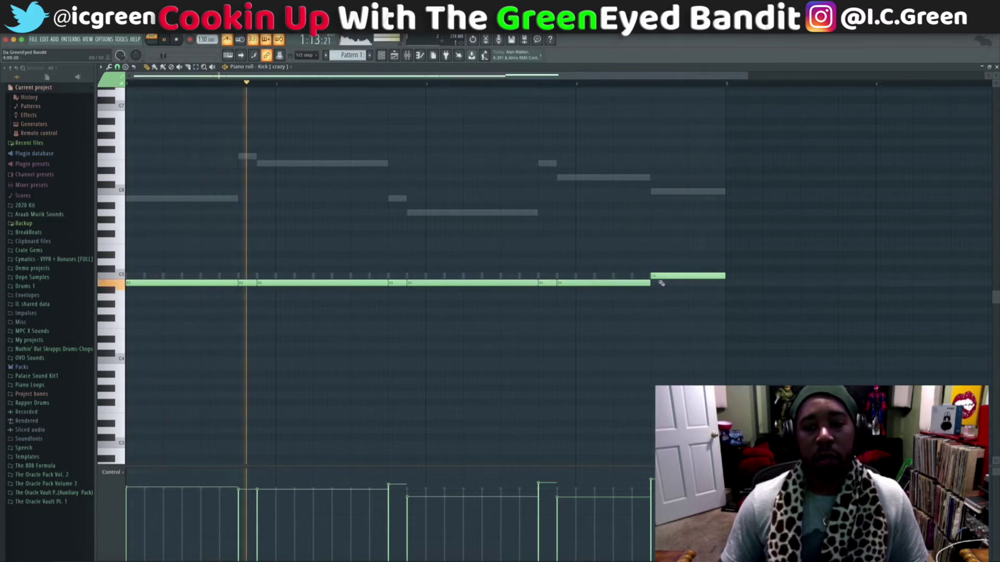
drag(661, 276, 662, 281)
key(space)
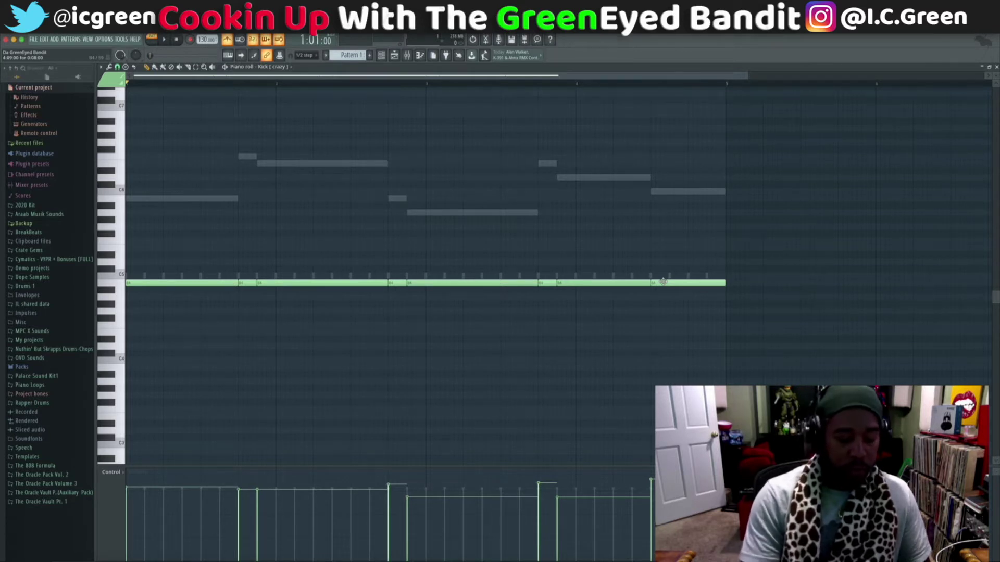
Shorten all kick notes to brief hits, close the piano roll, and play the pattern back.
key(ctrl+a)
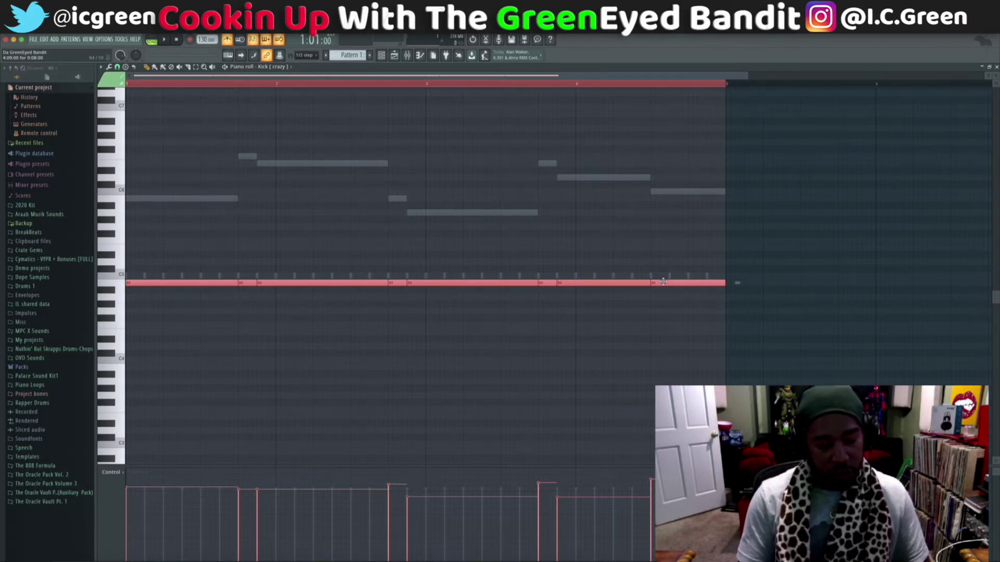
key(ctrl+z)
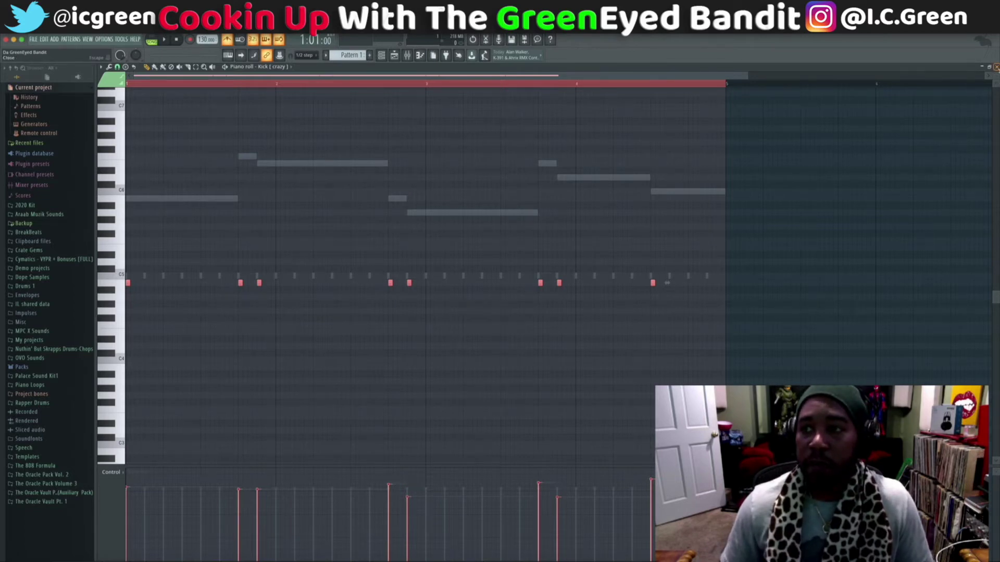
click(996, 67)
key(space)
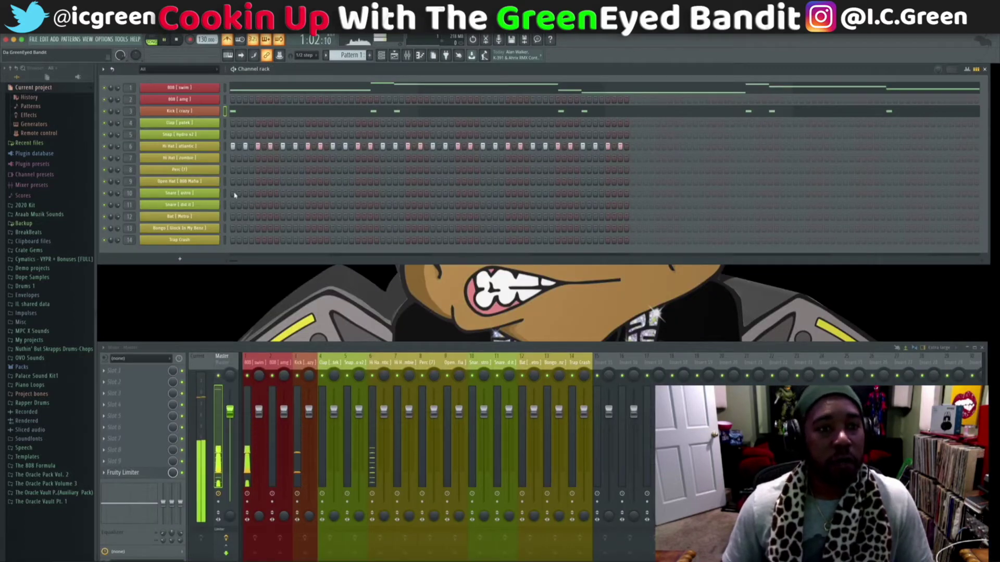
key(space)
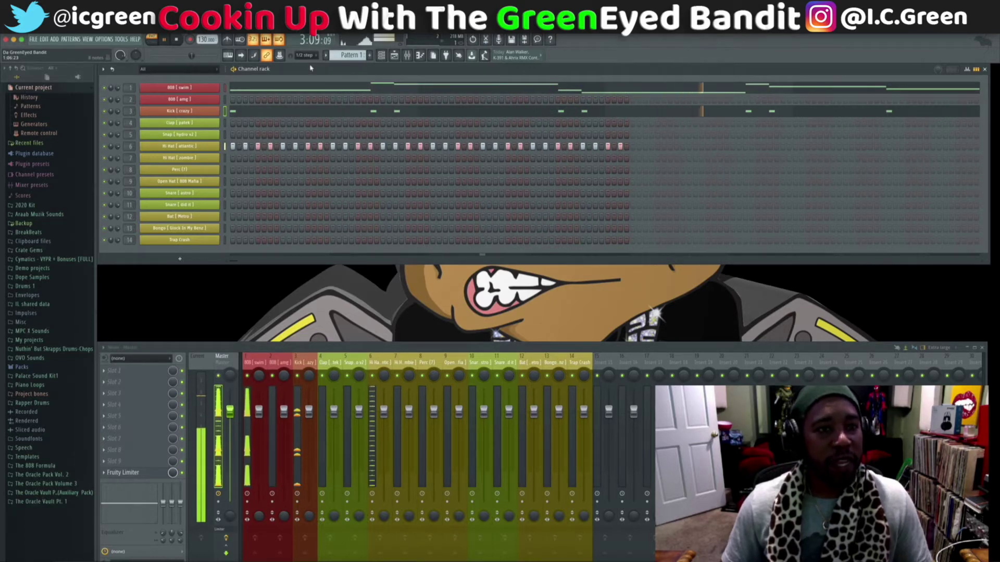
Place a hit on the ninth step of every bar in the Snap channel.
right_click(218, 132)
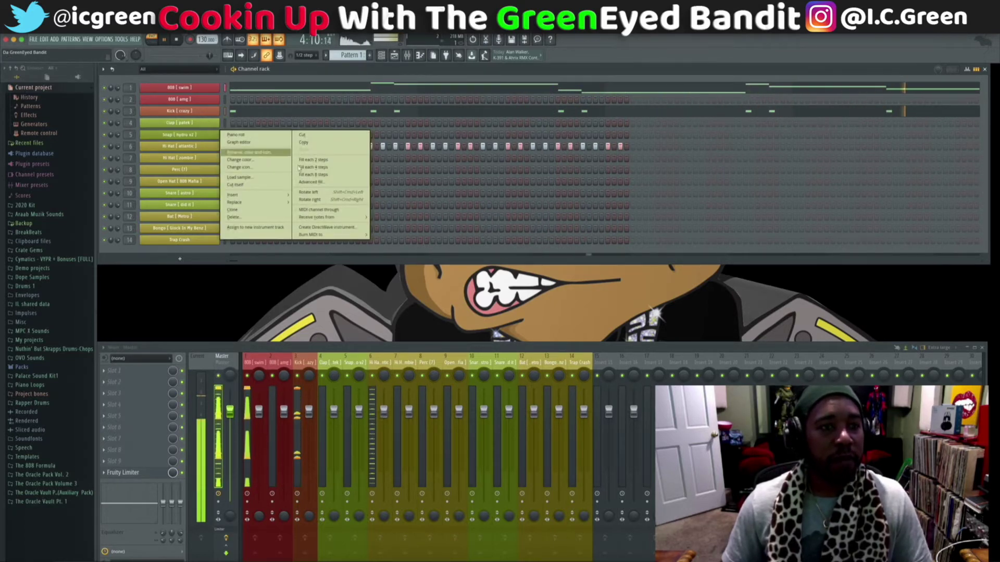
click(305, 160)
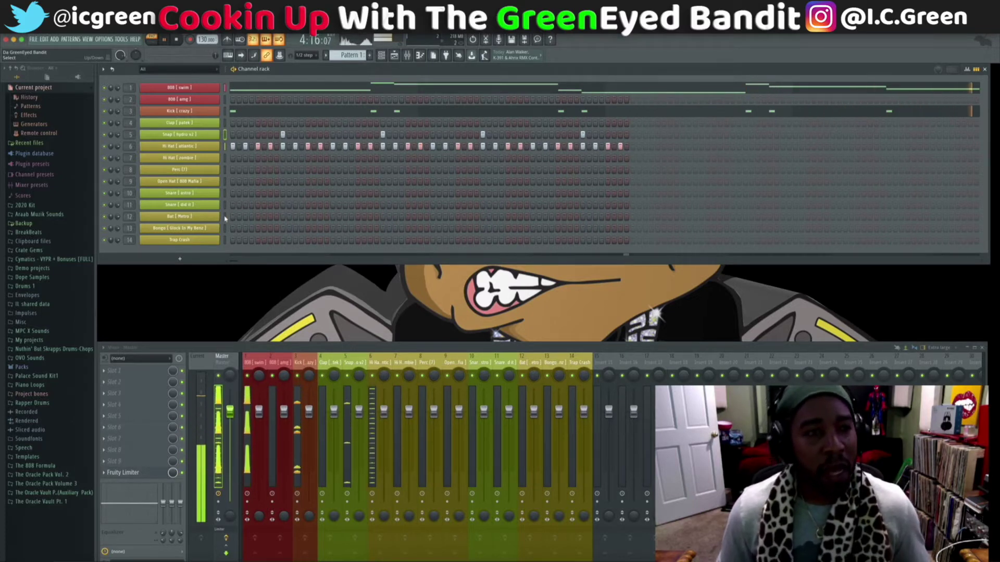
Add an XV-5080 instrument channel and load the organ patch PR-E 033 Soft B.
click(182, 260)
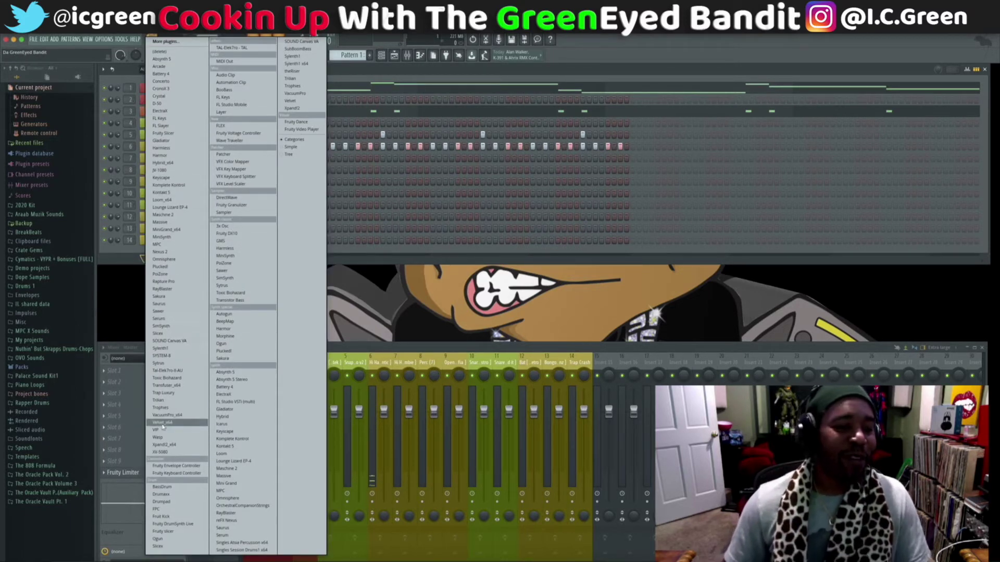
click(162, 452)
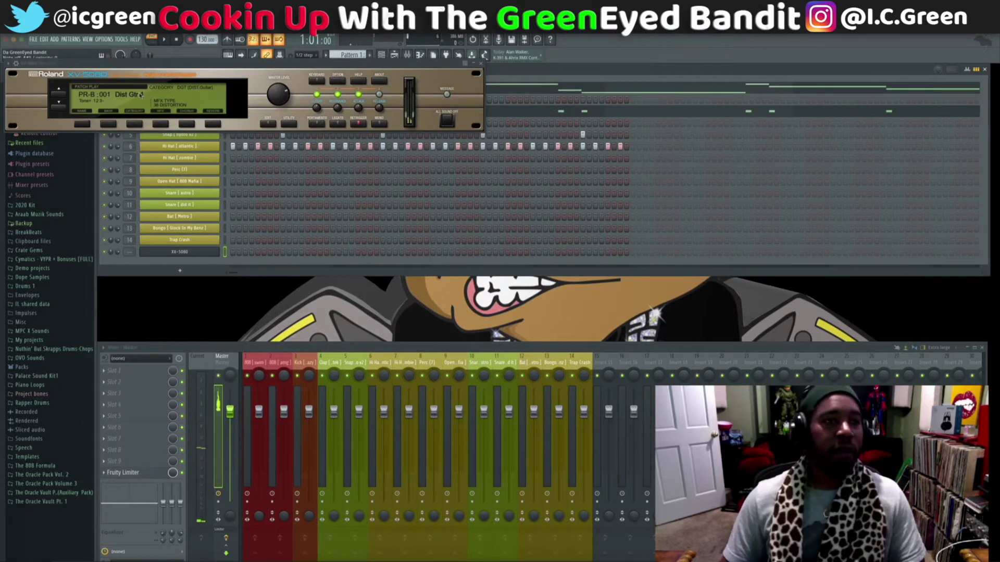
click(134, 94)
mouse_move(96, 161)
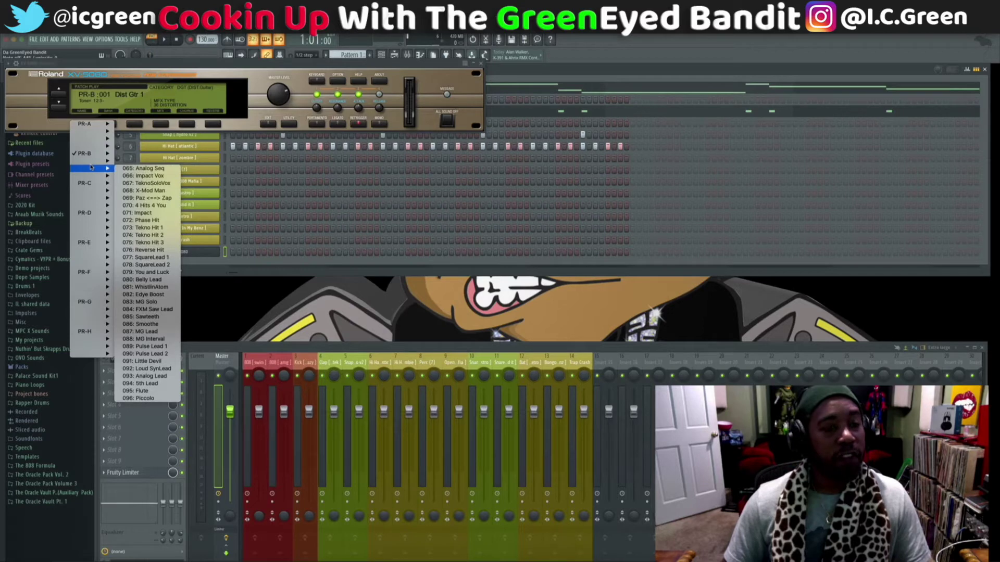
mouse_move(93, 249)
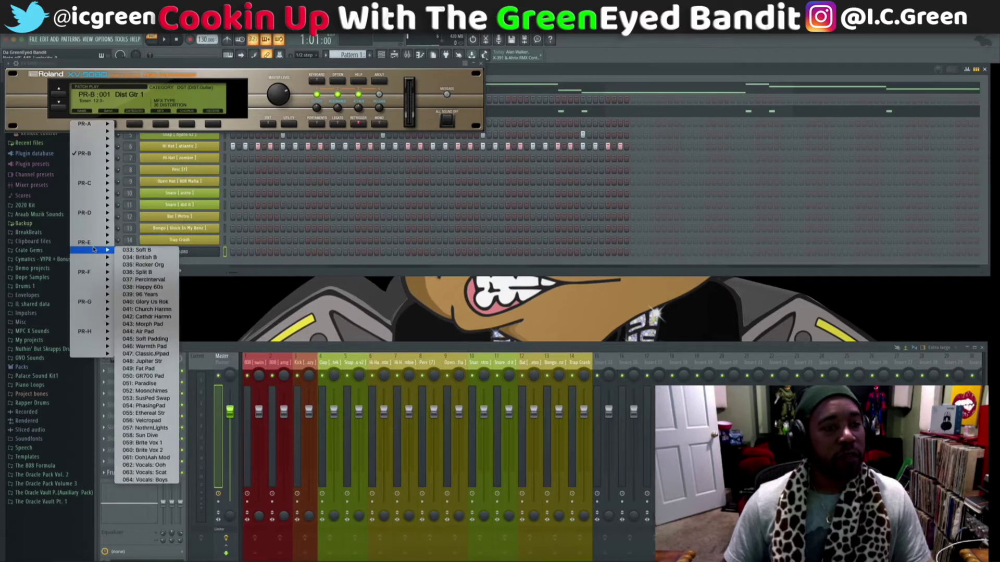
click(154, 251)
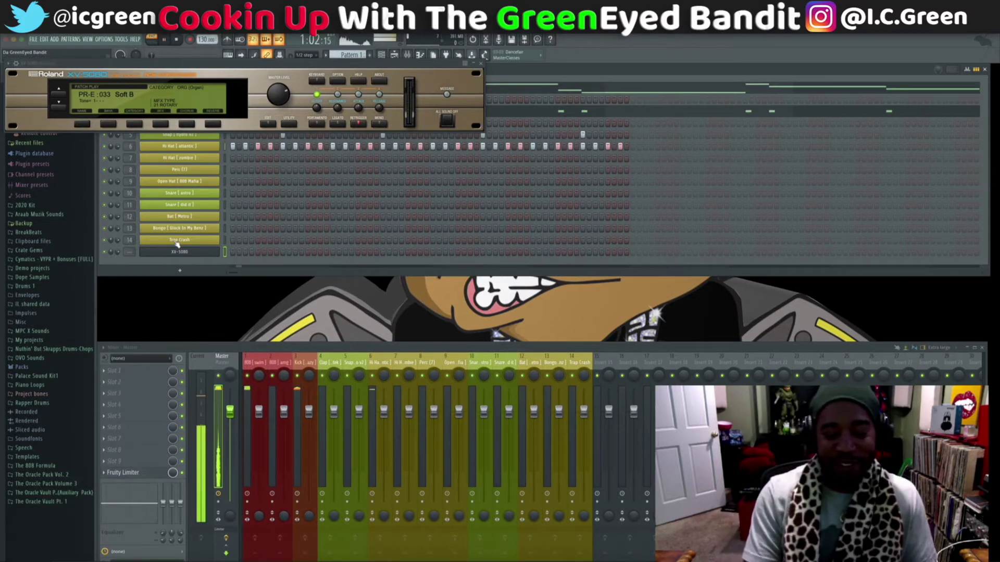
Try recording organ chords on the XV-5080 over the beat and undo the take.
key(space)
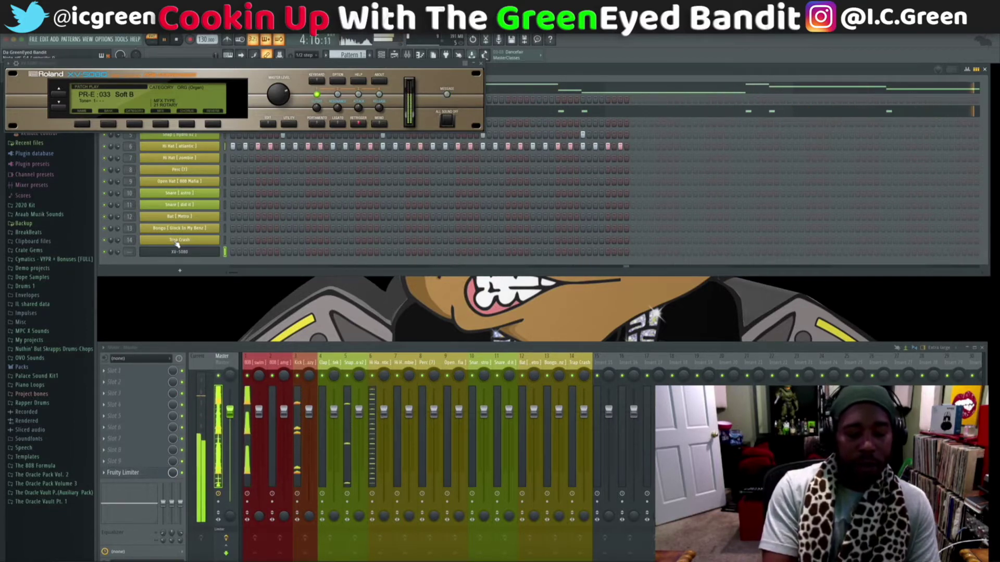
key(space)
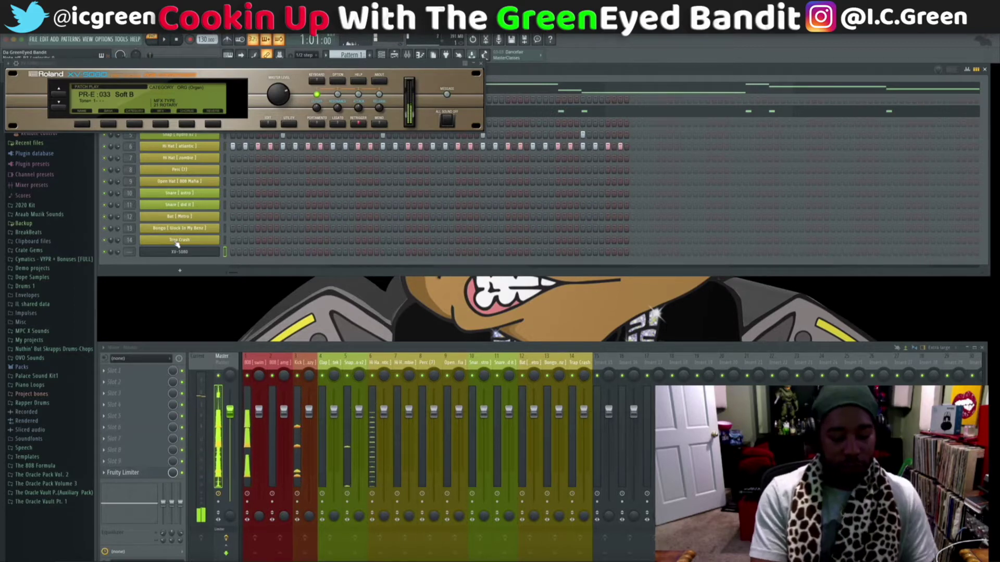
key(space)
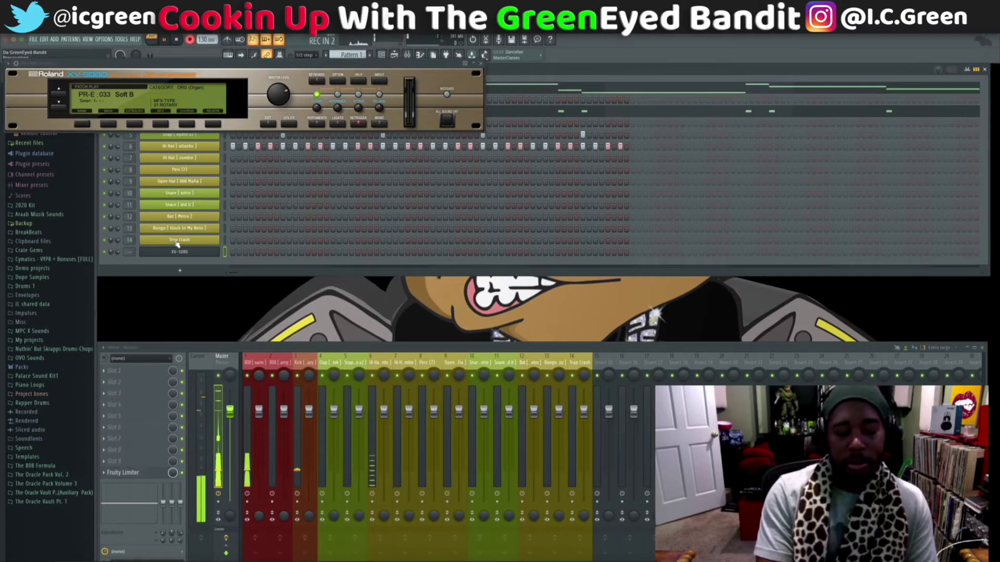
key(space)
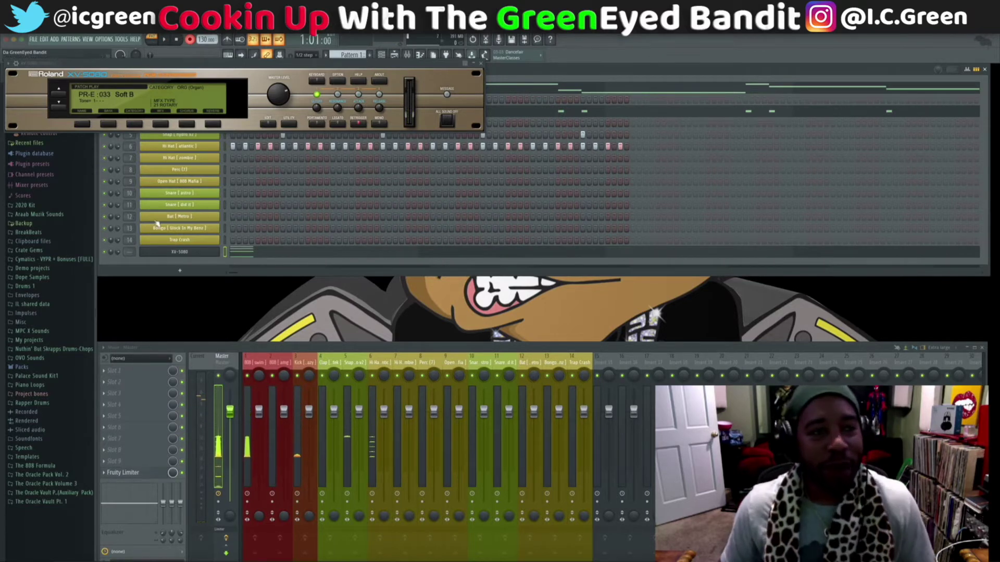
key(ctrl+z)
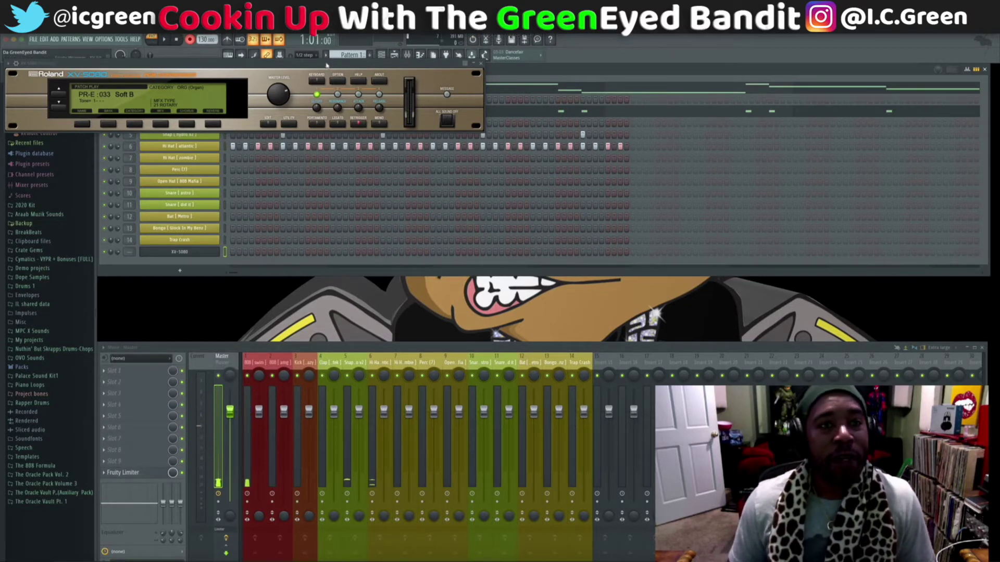
Move the XV-5080 window clear of the snap setting and set the global snap to none.
drag(11, 62, 328, 72)
click(307, 55)
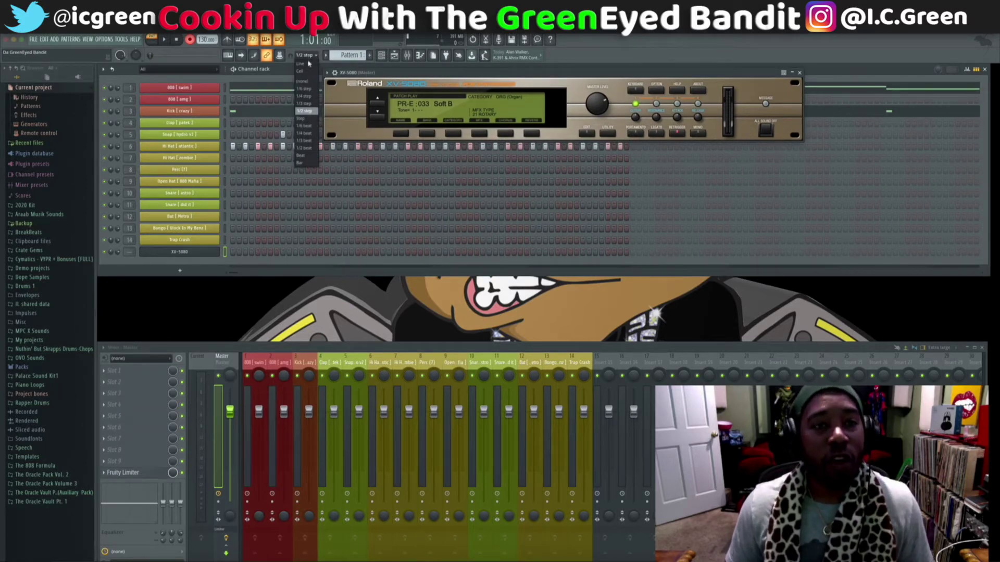
click(302, 81)
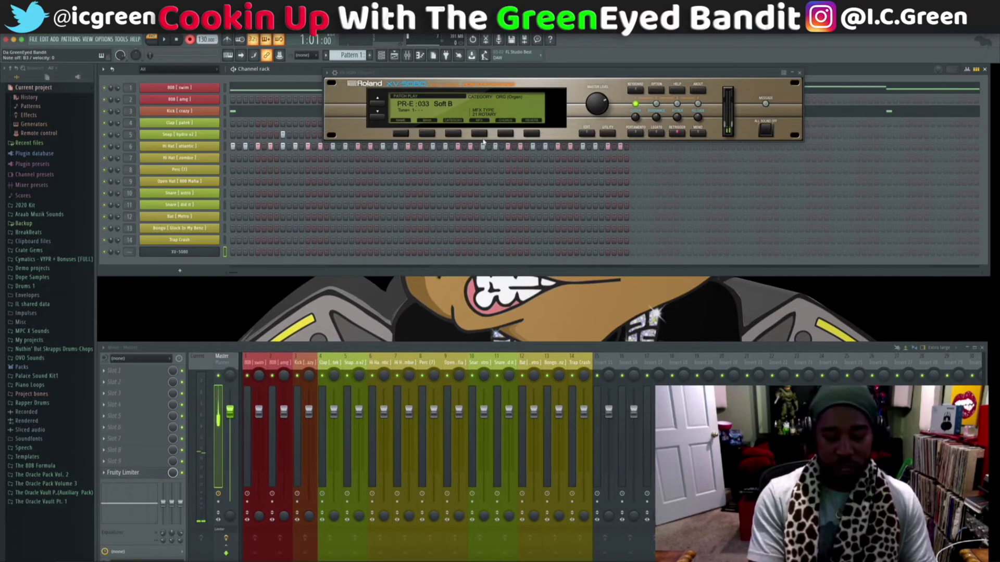
Try recording an unsnapped organ part with the Soft B patch and remove the recorded notes.
key(space)
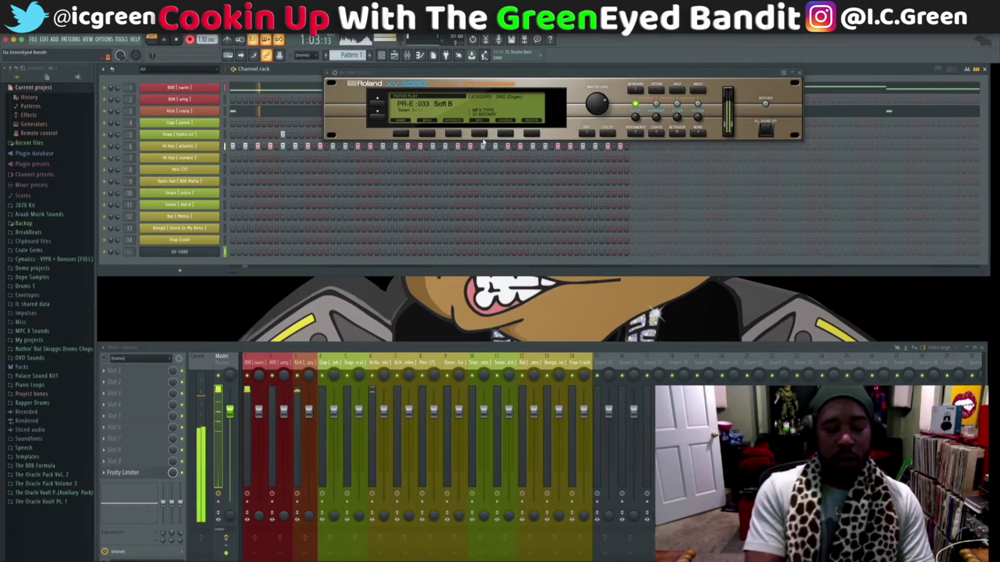
key(ctrl+z)
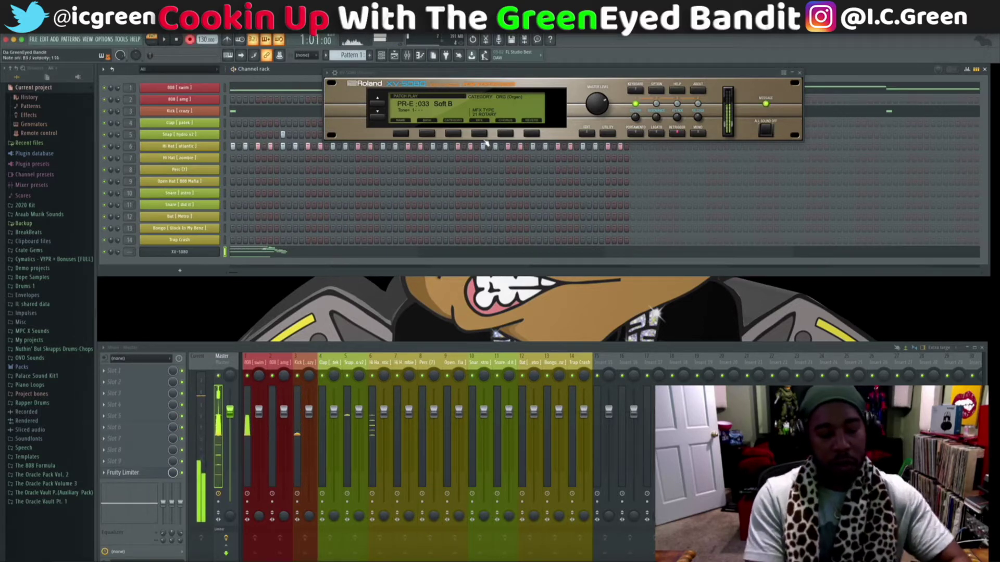
key(space)
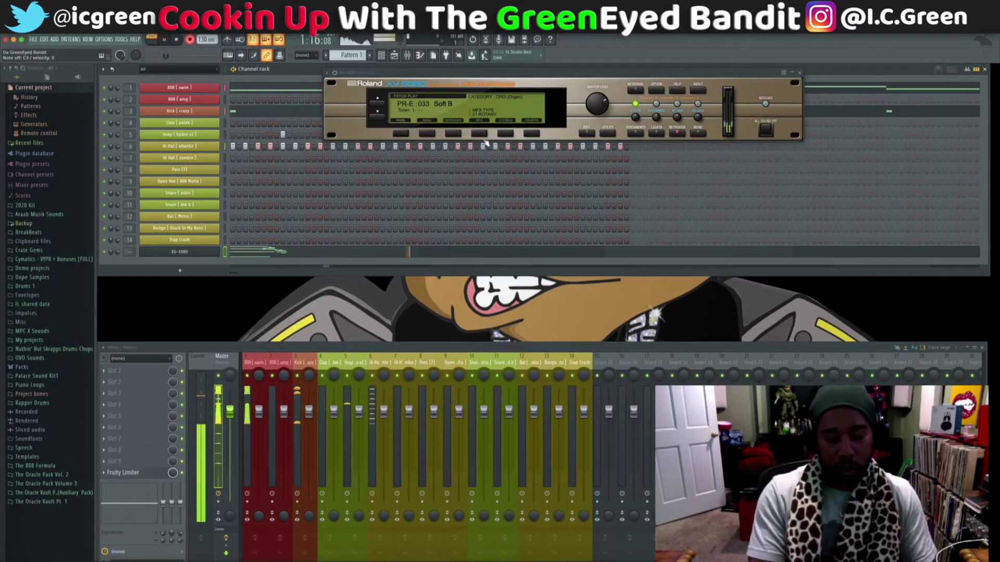
key(space)
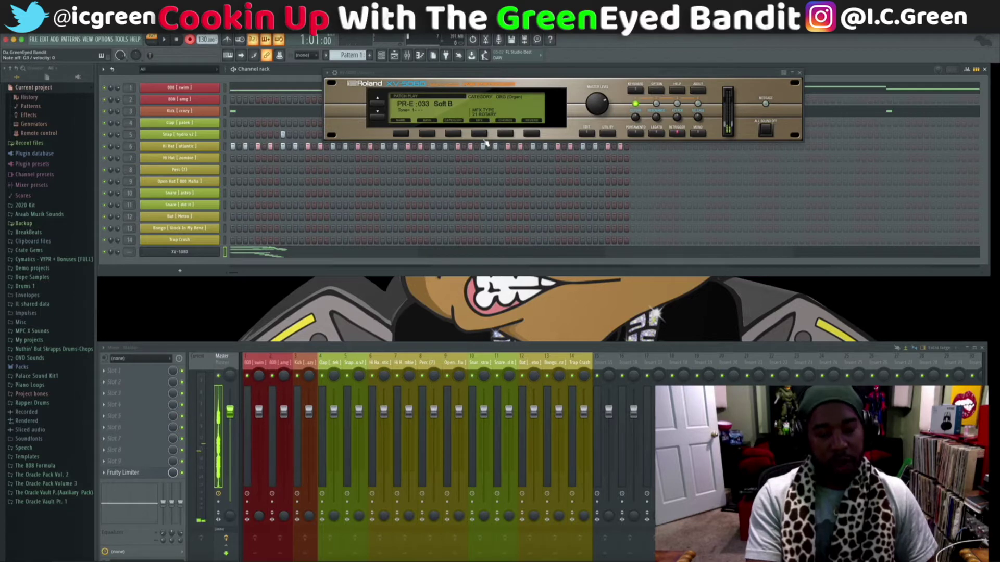
key(space)
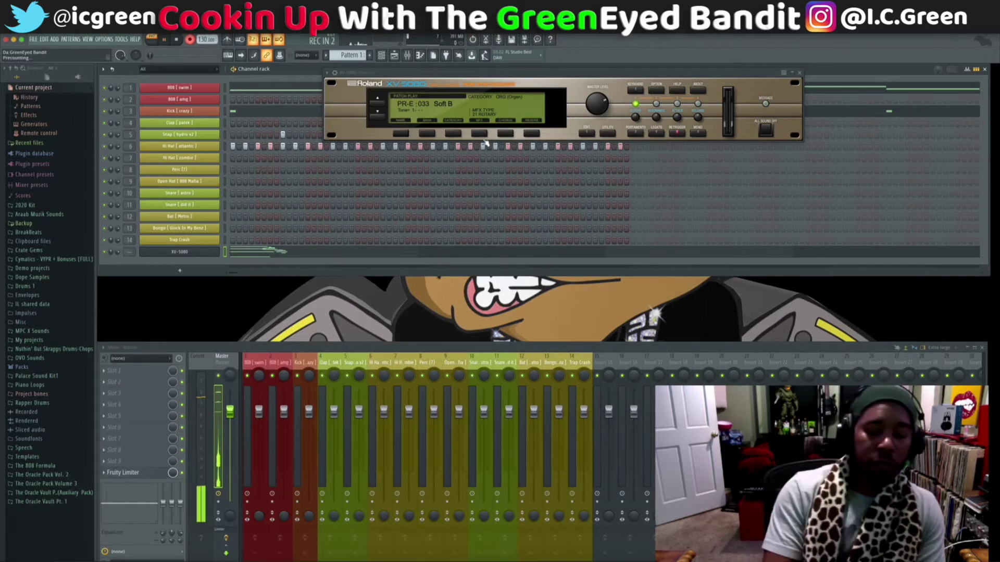
key(space)
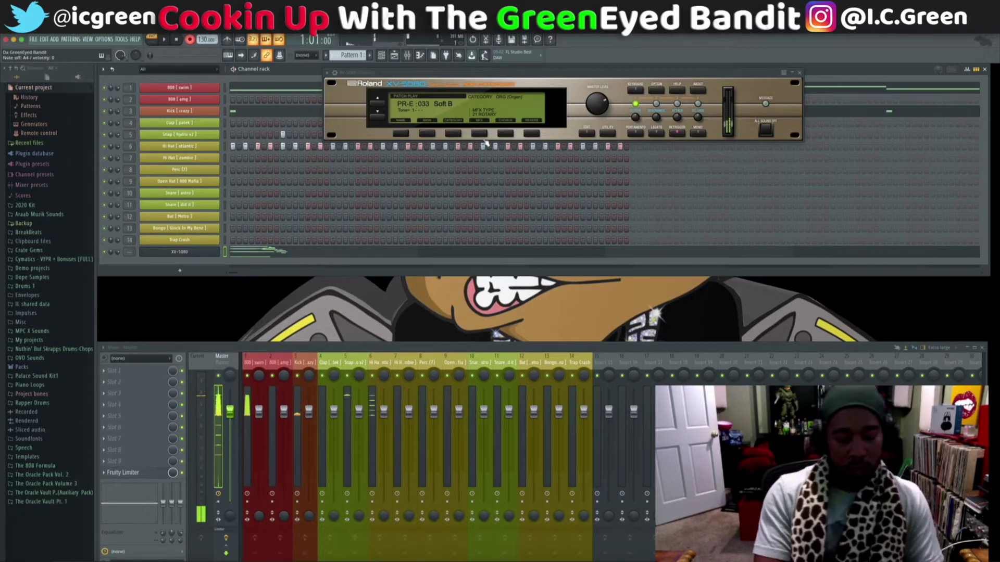
key(super+z)
key(super+z)
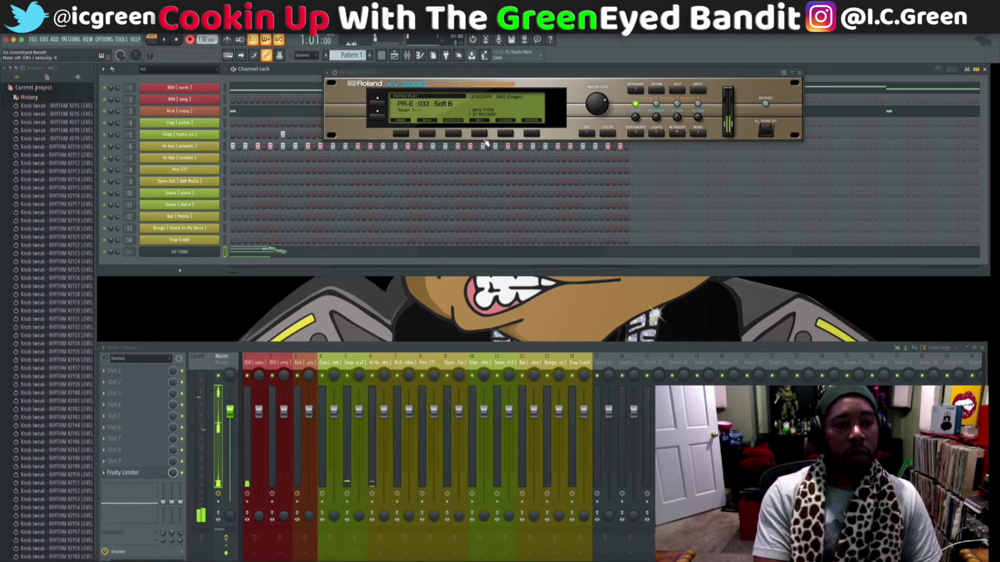
key(super+z)
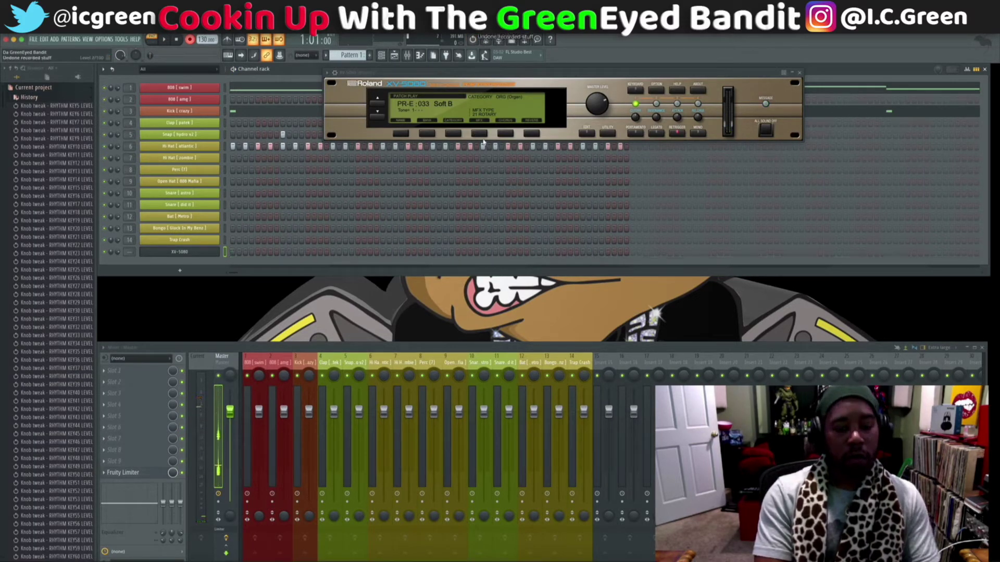
Record further unsnapped organ chord takes across the four bars and undo them.
key(space)
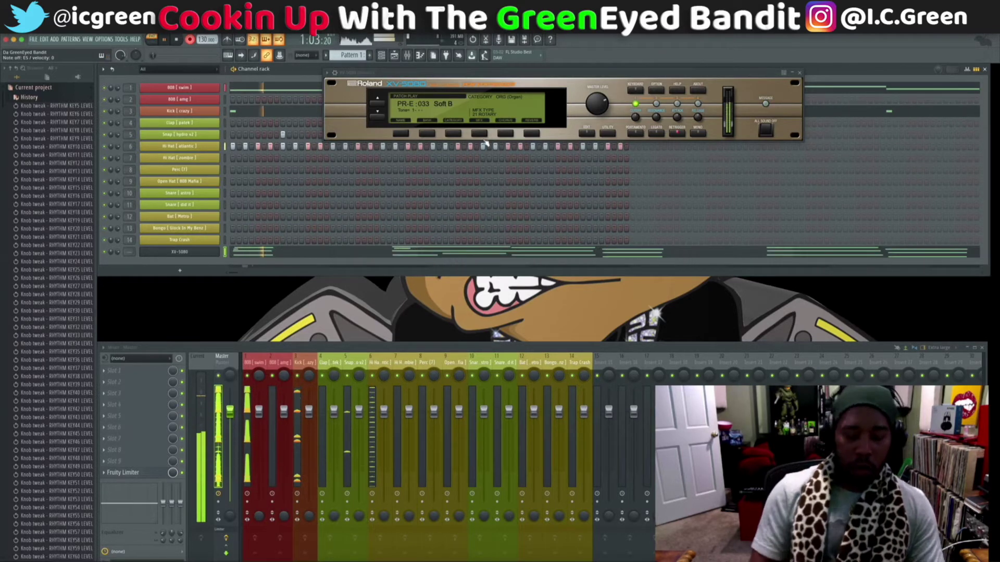
key(ctrl+z)
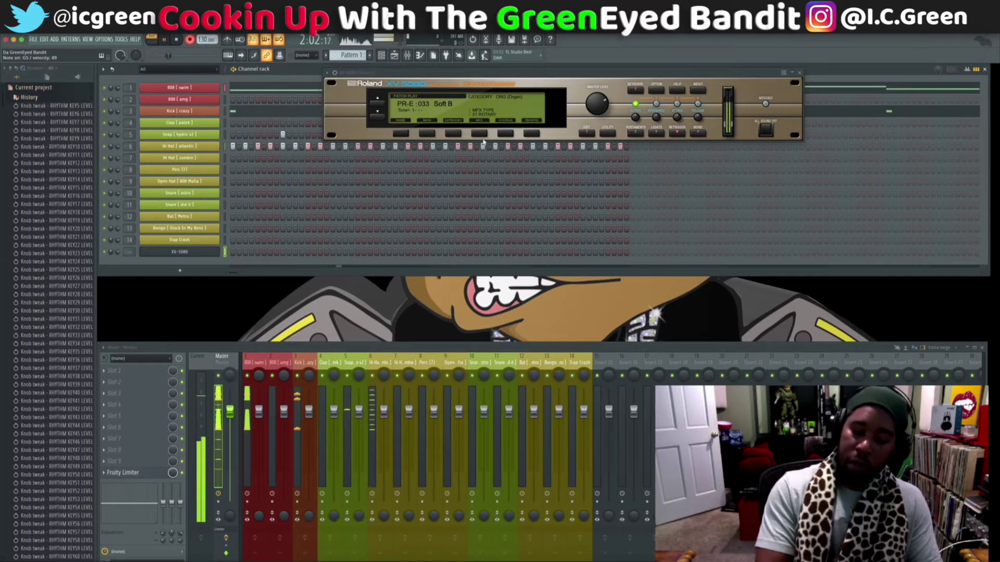
key(ctrl+z)
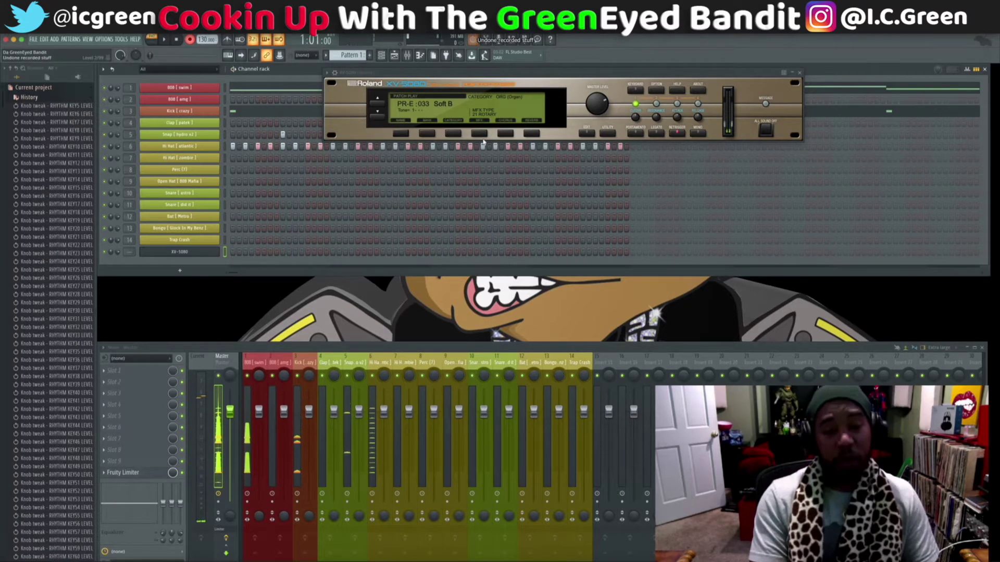
key(space)
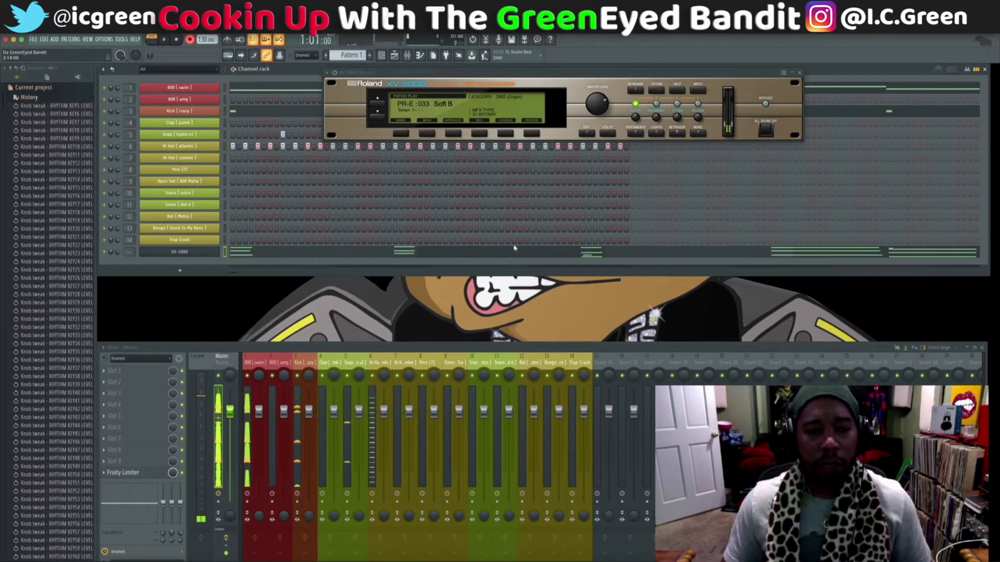
key(ctrl+z)
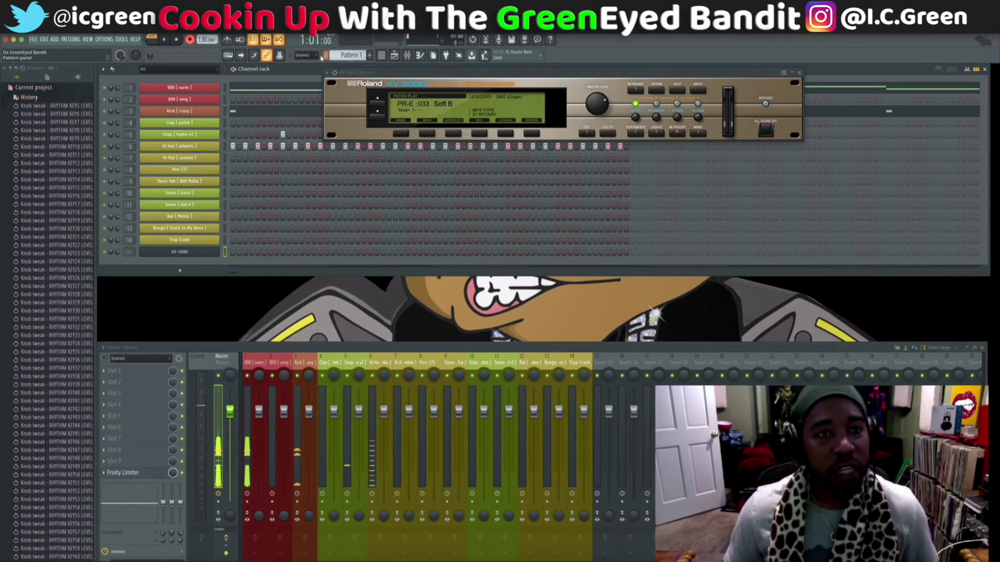
Record organ chords on the XV-5080 across four bars with snap set to 1/2 step, and leave record mode.
click(315, 55)
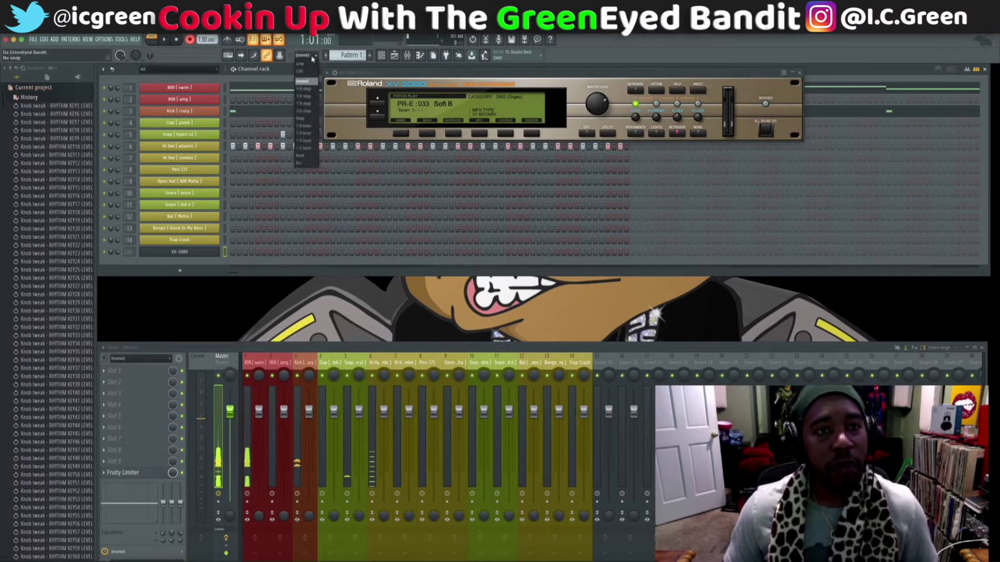
click(309, 112)
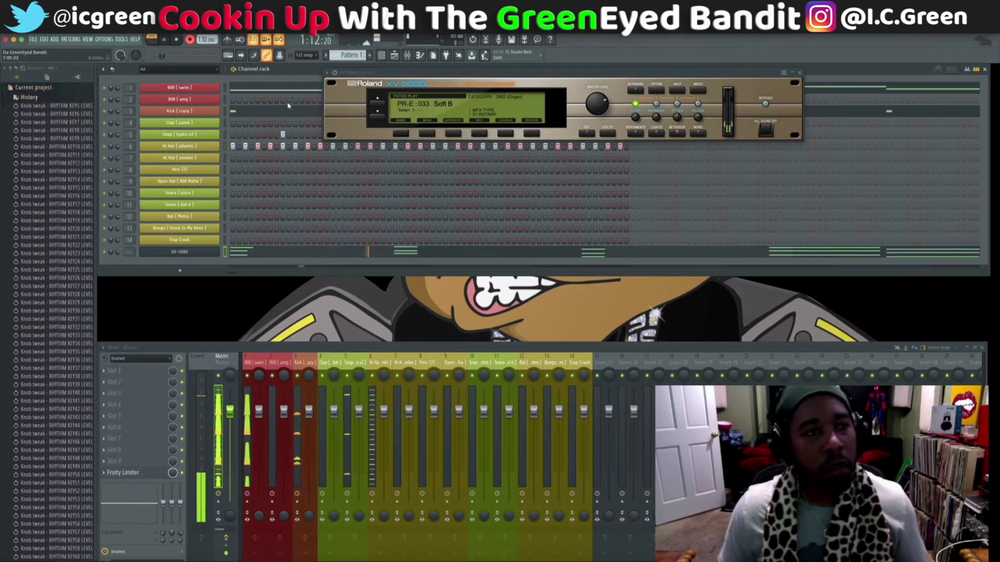
click(188, 40)
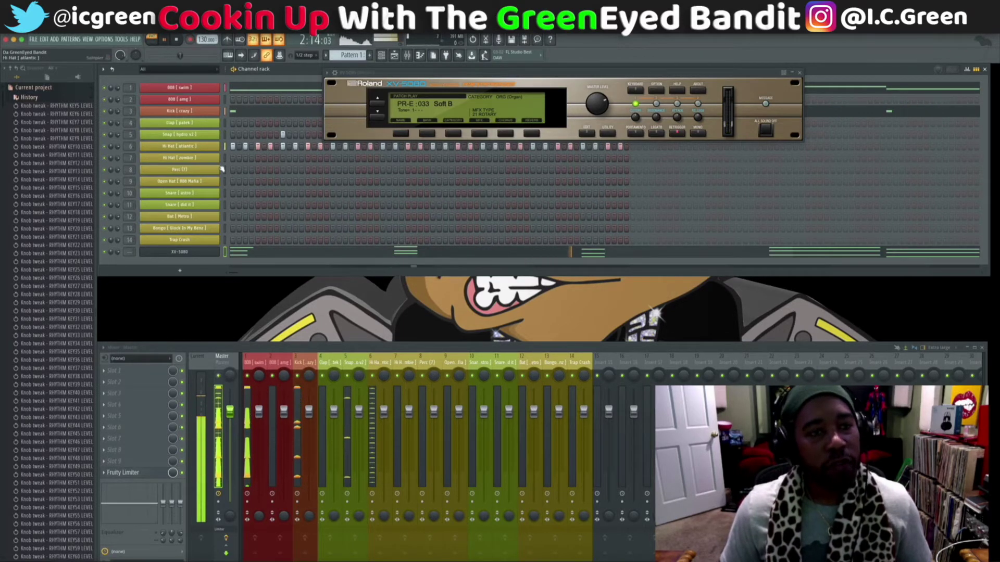
key(space)
Raise the middle note of the third XV-5080 chord one semitone to C5, hide the instrument window, and play the pattern.
click(264, 254)
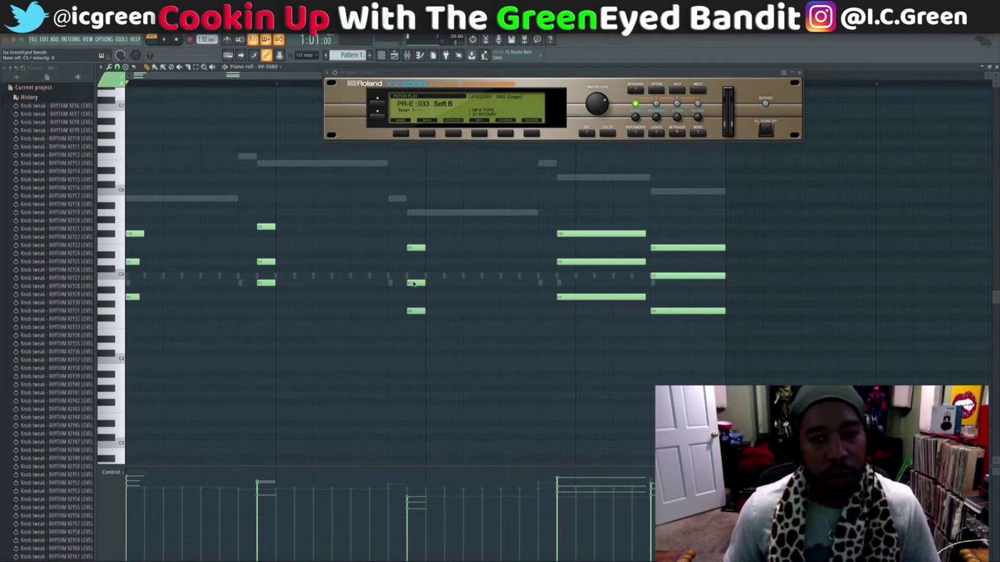
drag(414, 284, 414, 276)
click(972, 45)
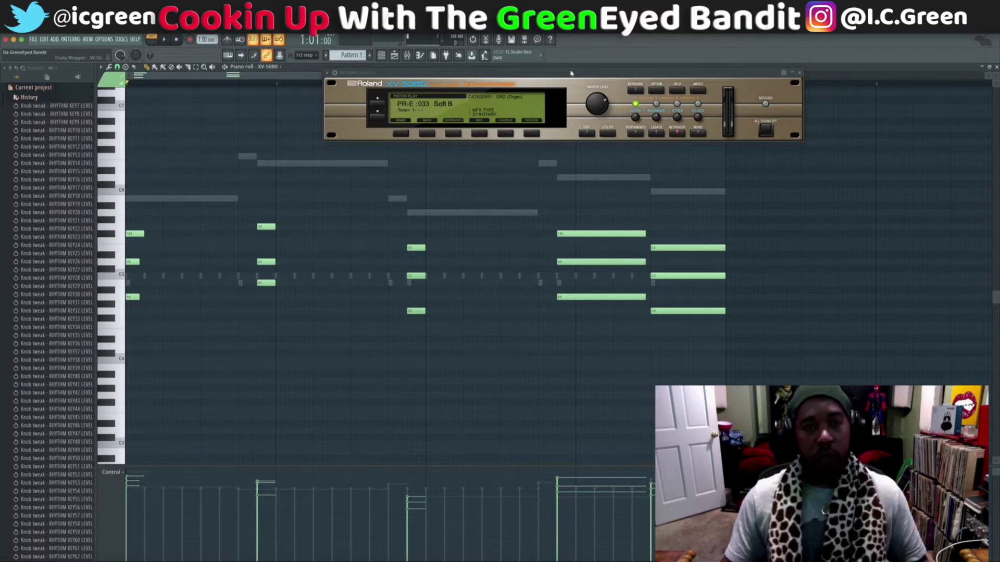
click(800, 79)
key(space)
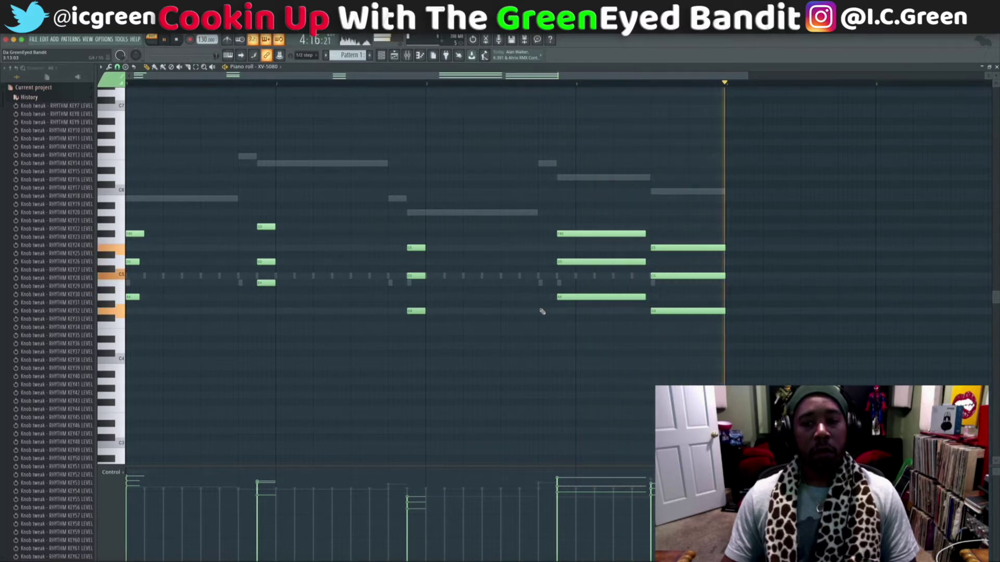
Lengthen all three notes of the fourth chord to meet the fifth chord's start, and close the piano roll.
drag(635, 313, 635, 278)
ctrl+click(643, 233)
key(super+z)
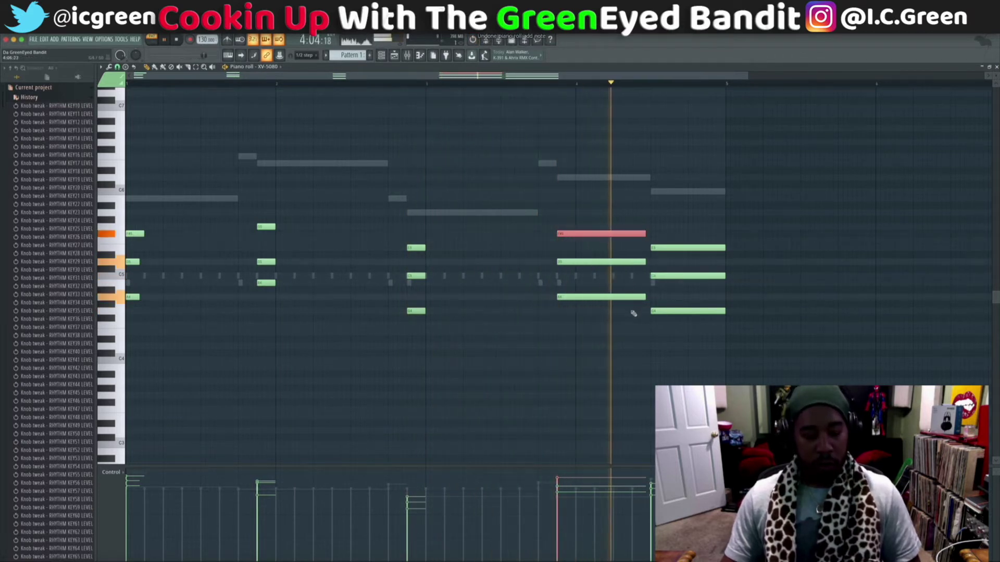
drag(629, 317, 649, 231)
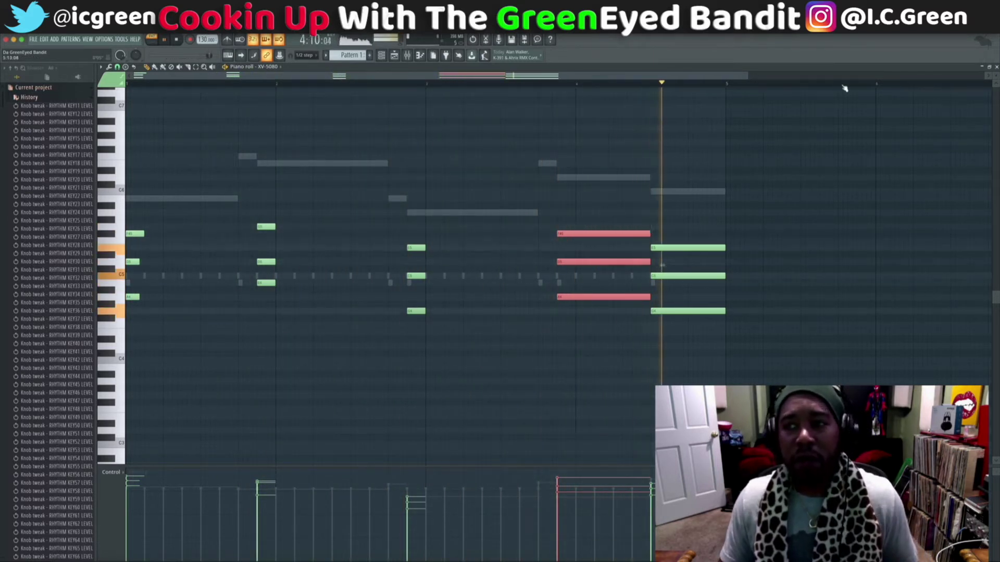
click(996, 66)
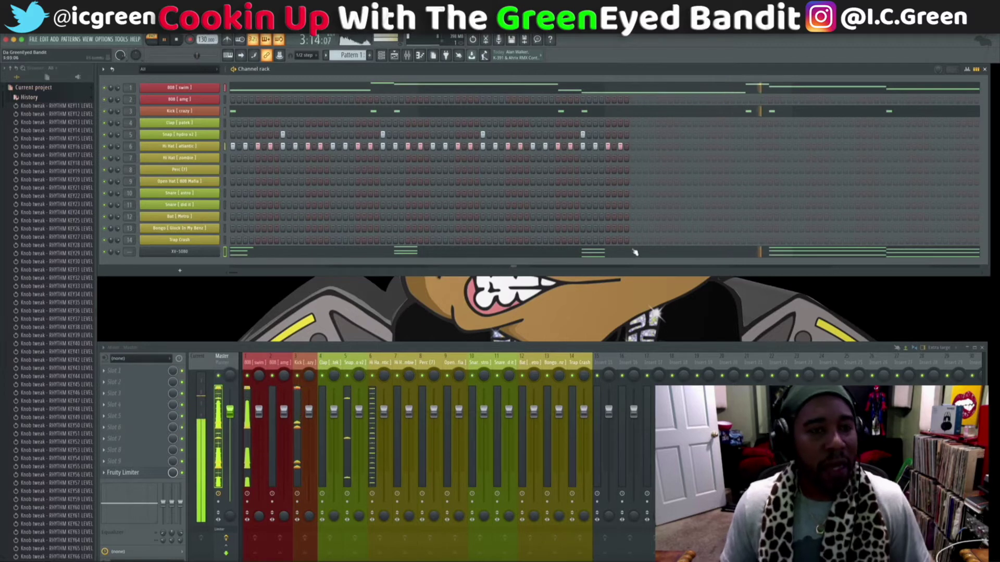
Review the kick's notes in the piano roll during playback, close it, and stop the pattern.
click(372, 111)
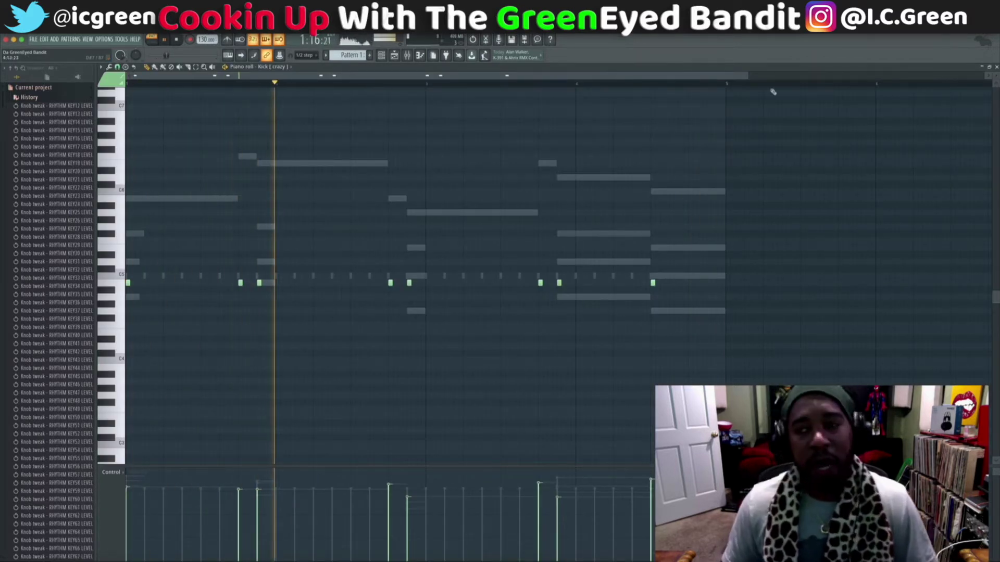
click(996, 67)
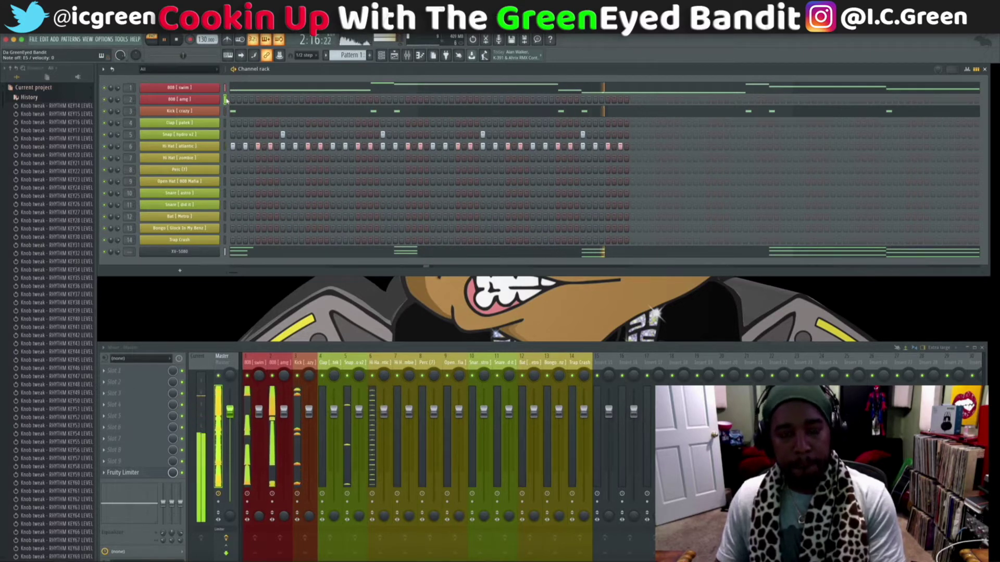
key(space)
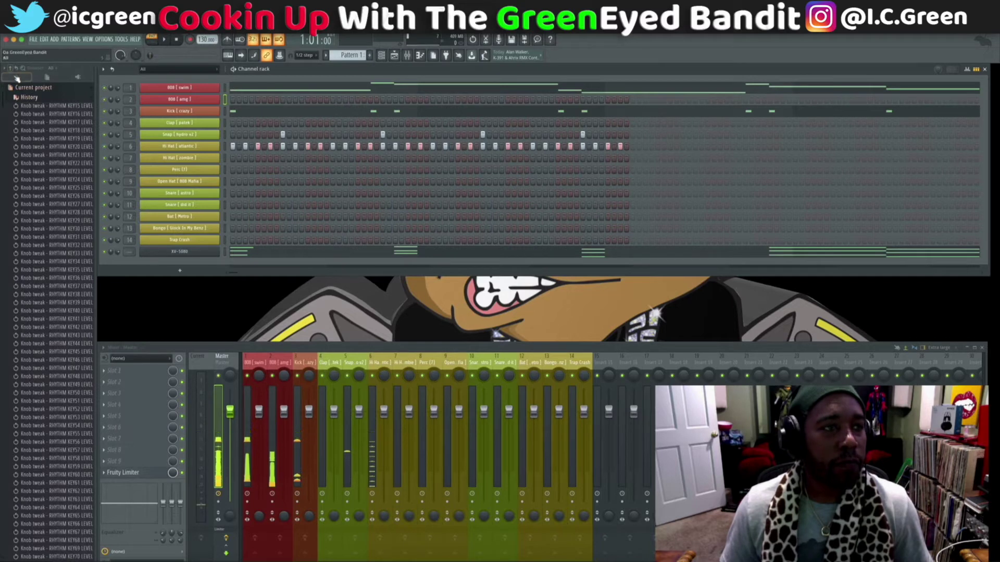
Browse the 2020 Kit folder to the 808s of the CashMoneyAP - Cash God drum kit.
click(29, 99)
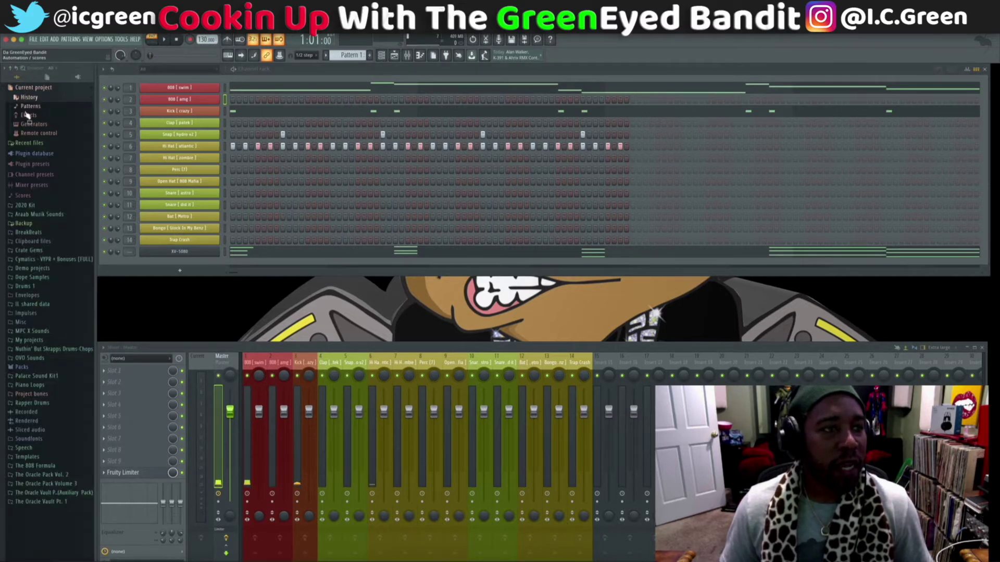
click(26, 206)
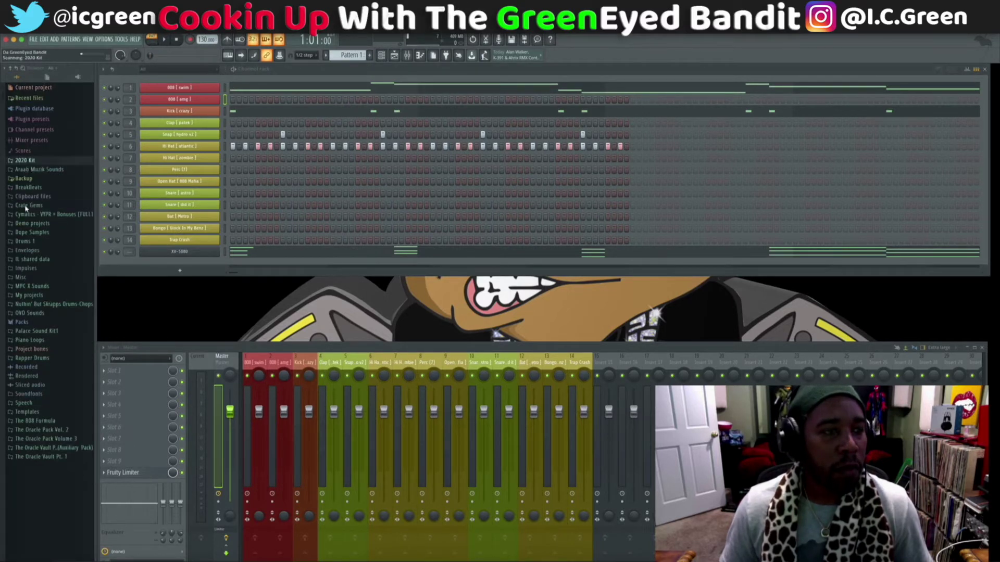
click(33, 171)
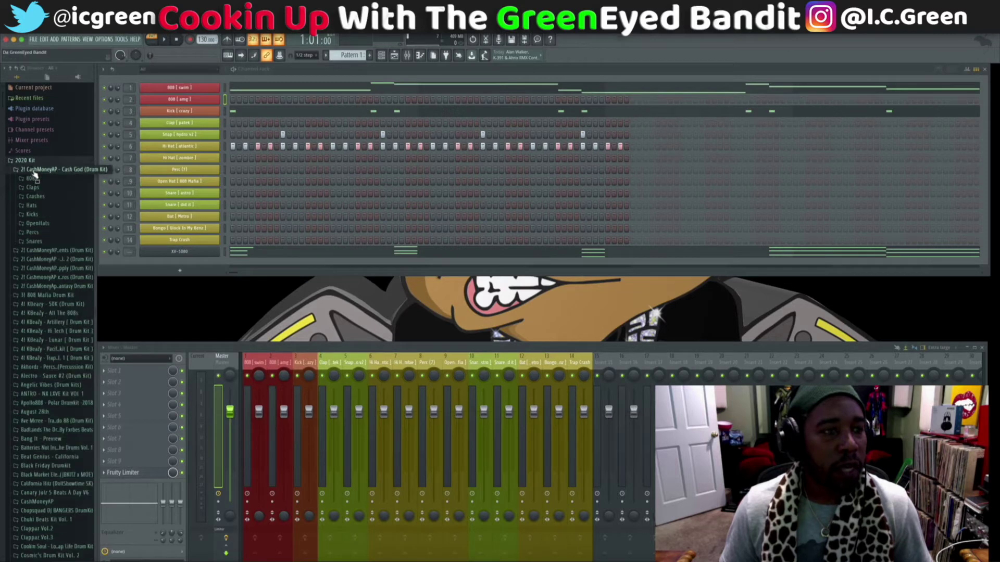
click(31, 178)
Audition samples 808 (1) through 808 (9), and replace the 808 [amg] channel's sample with 808 (9).
click(35, 187)
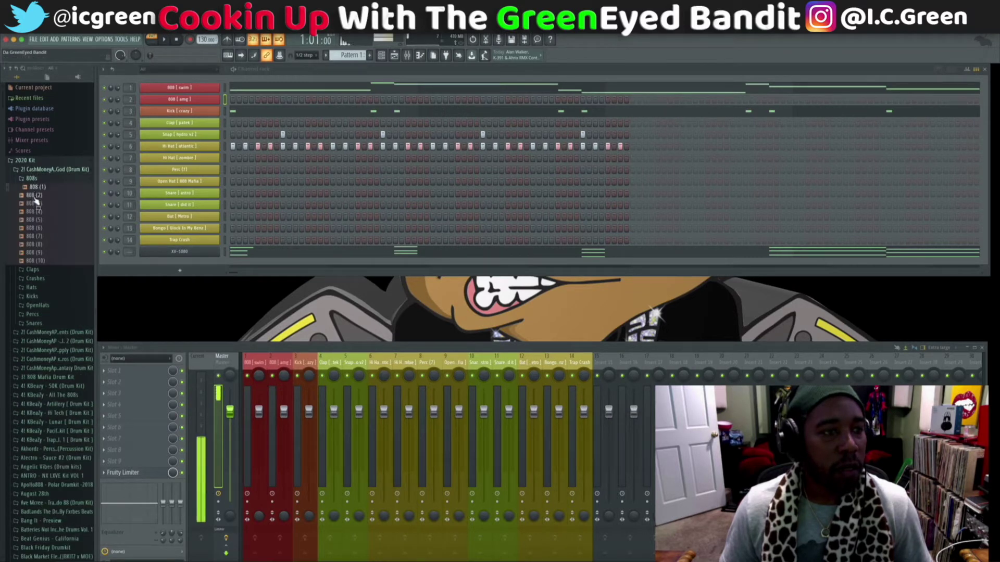
click(36, 195)
click(36, 203)
click(35, 212)
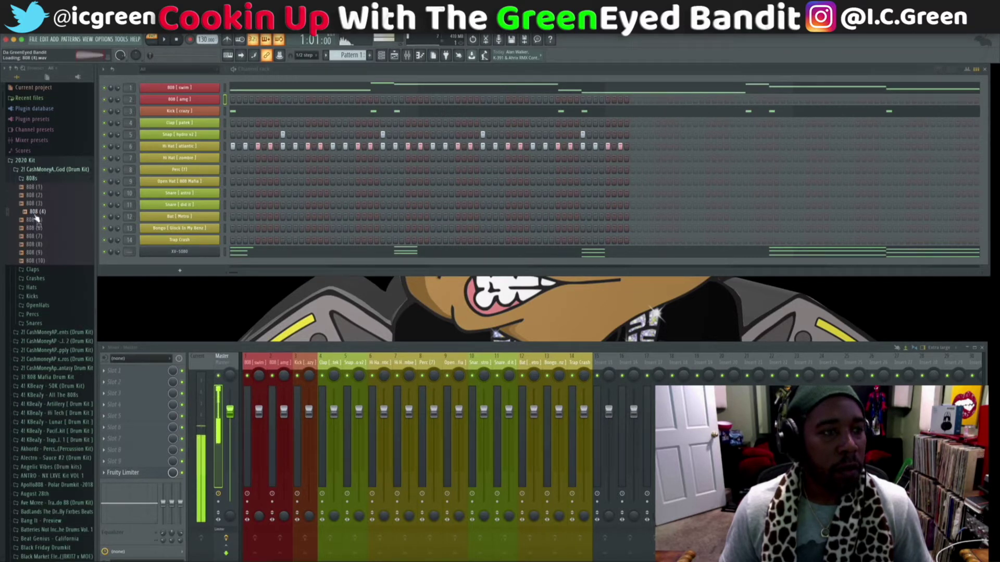
click(34, 220)
click(35, 228)
click(34, 236)
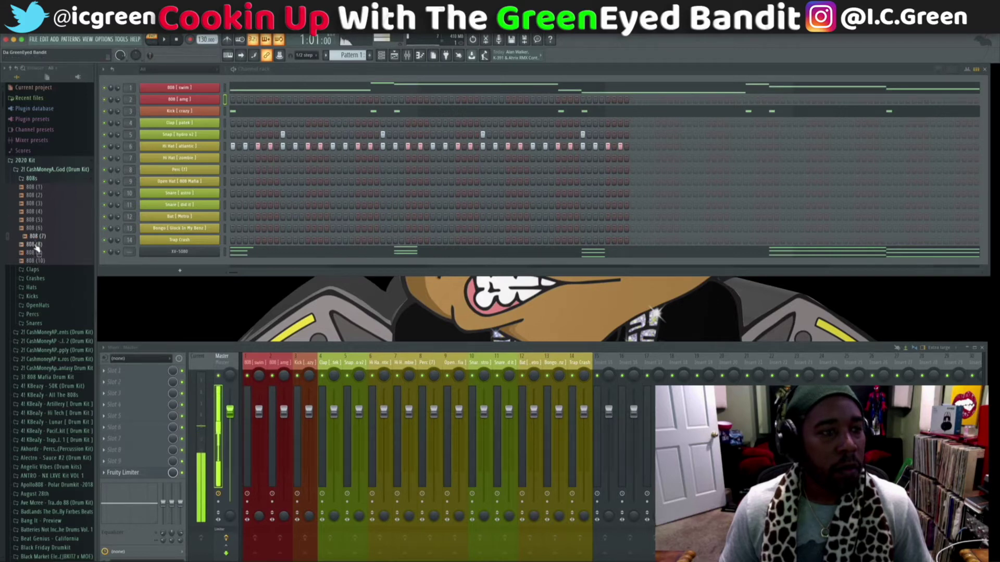
click(35, 244)
click(37, 252)
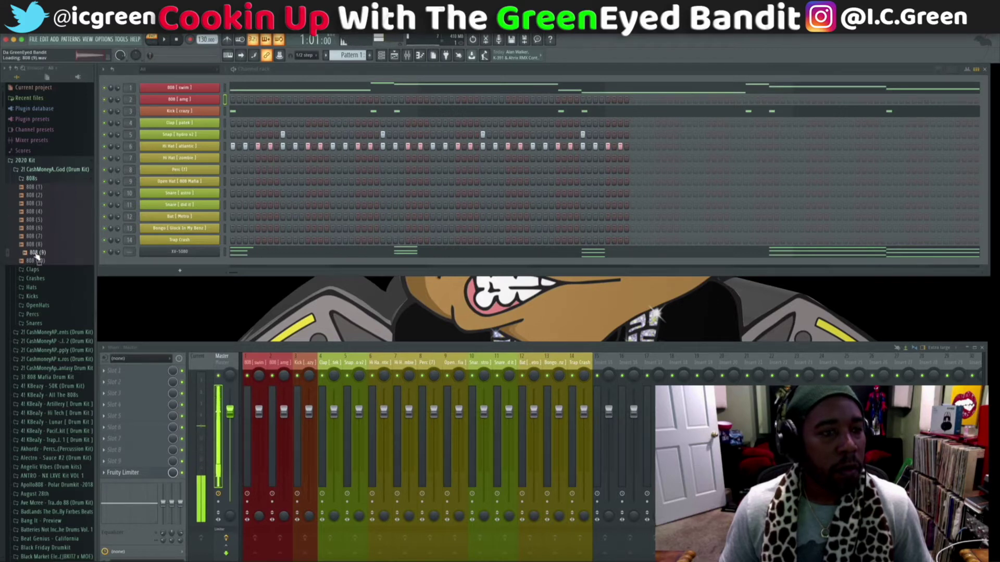
drag(36, 257, 168, 104)
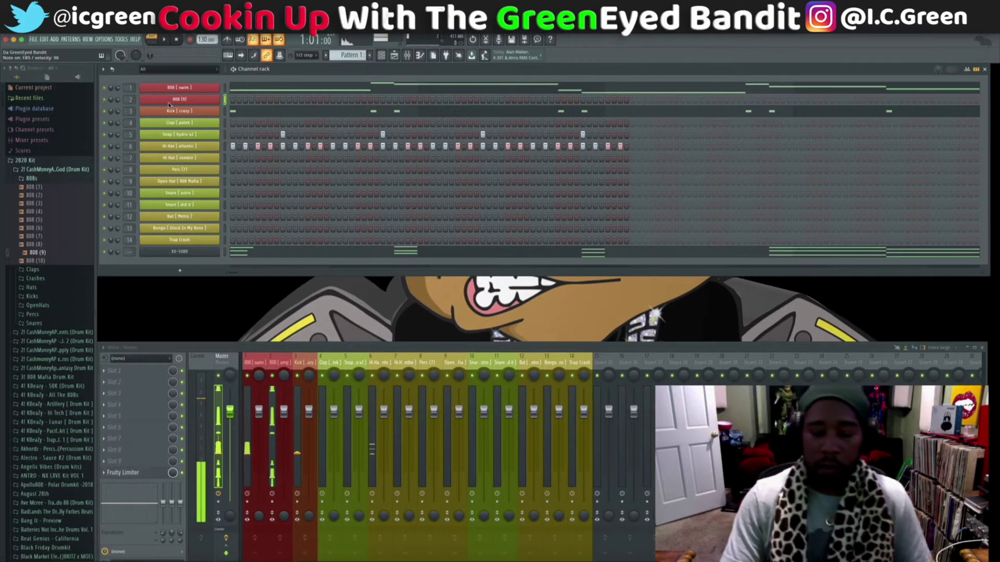
key(space)
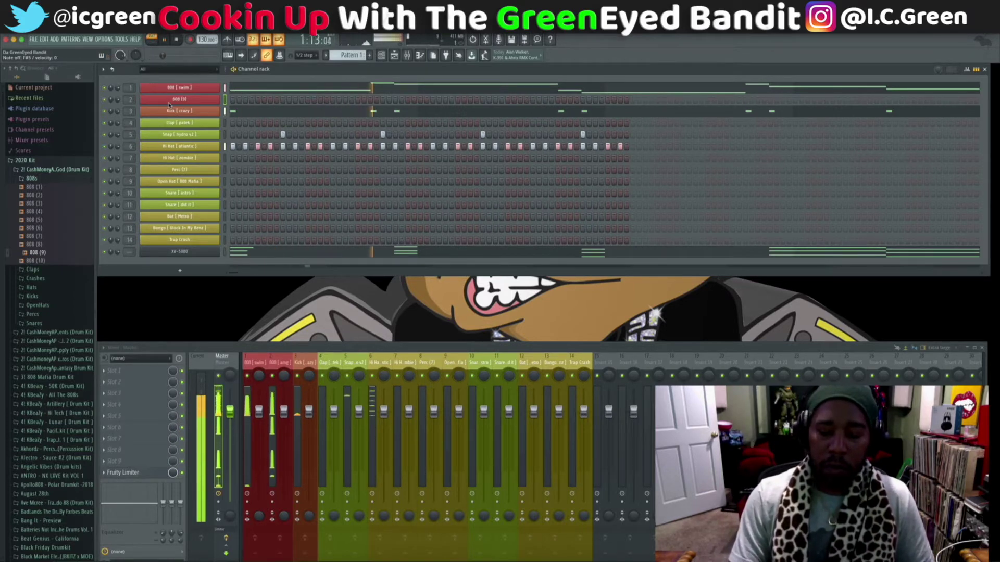
key(space)
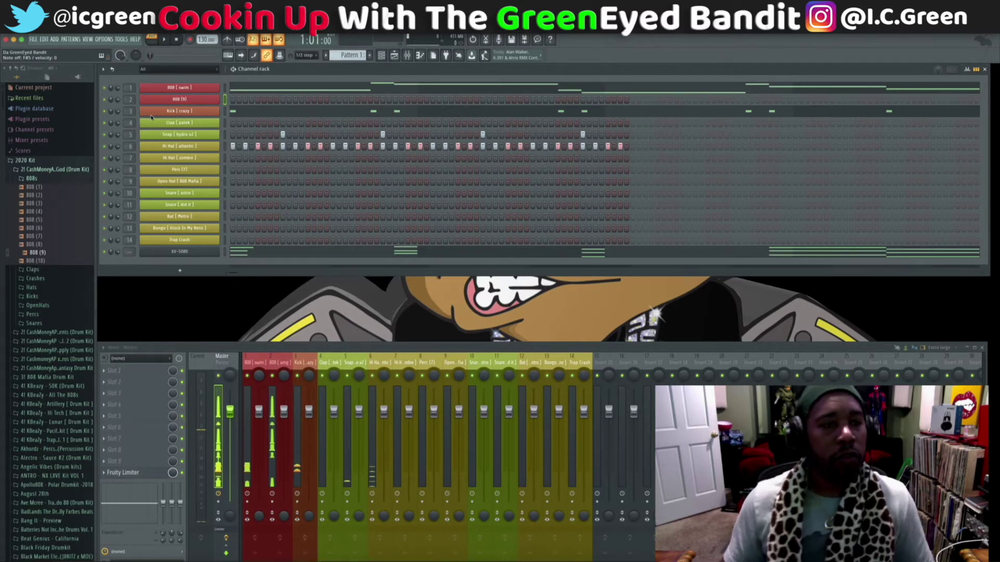
Open the 808 (9) channel settings and set its root note to D#5.
right_click(183, 100)
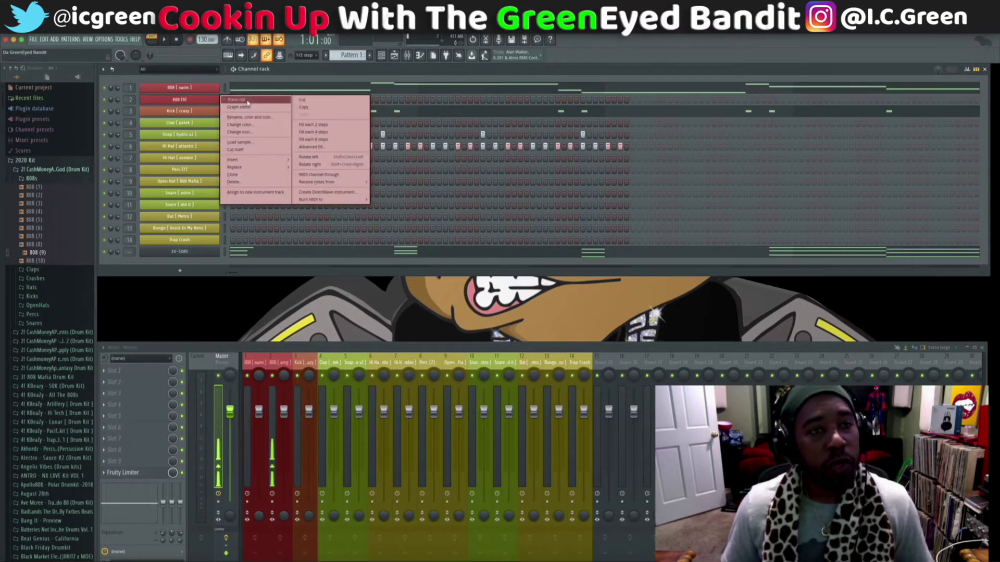
click(187, 103)
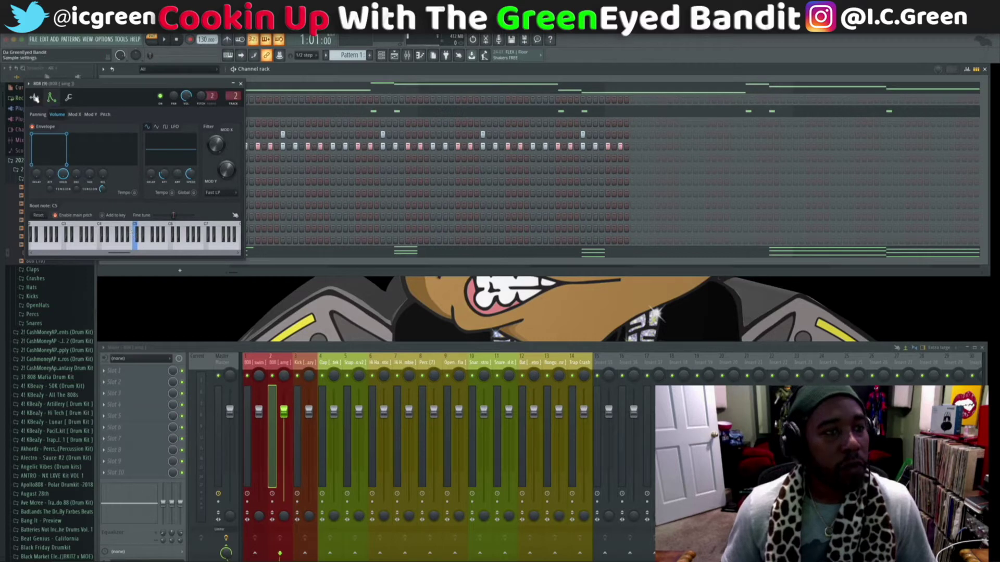
click(35, 98)
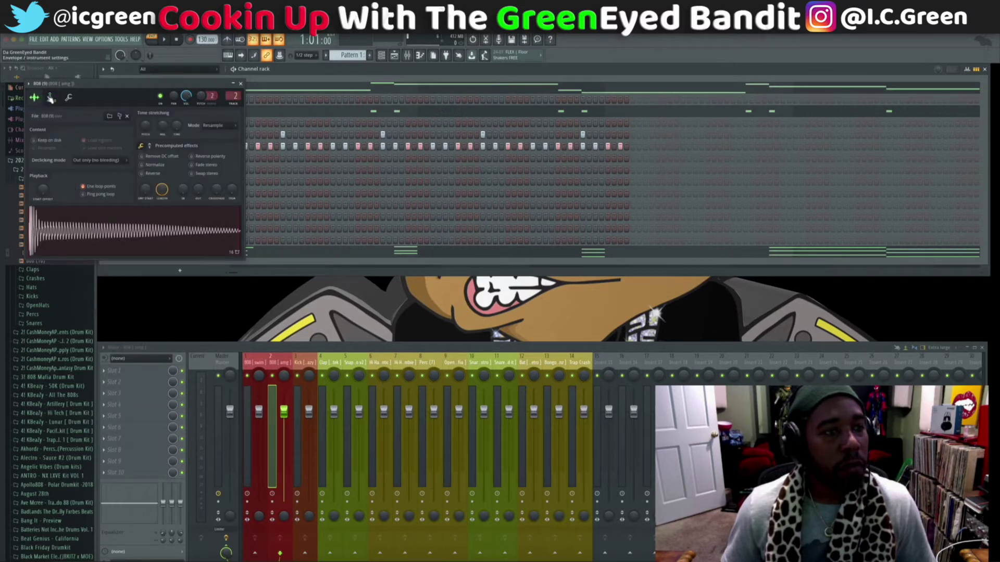
click(50, 98)
right_click(143, 232)
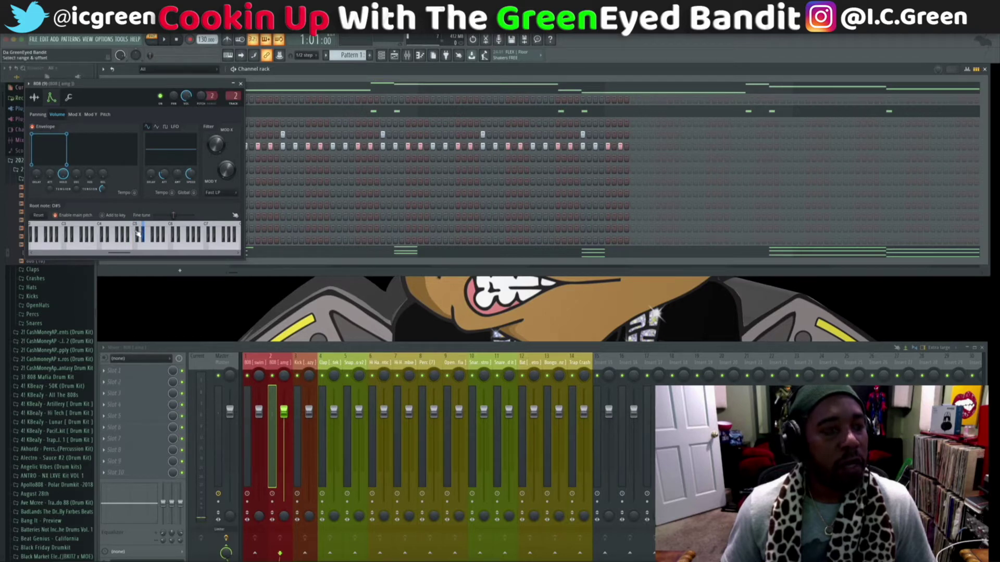
Examine the 808 (9) sample's pitch in the pitch corrector, and close the corrector.
click(71, 99)
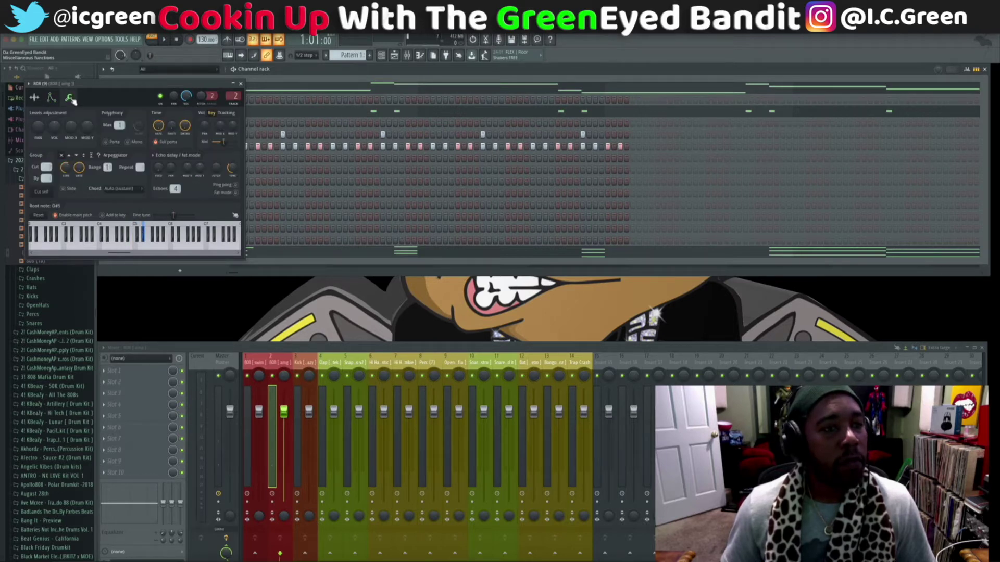
click(35, 97)
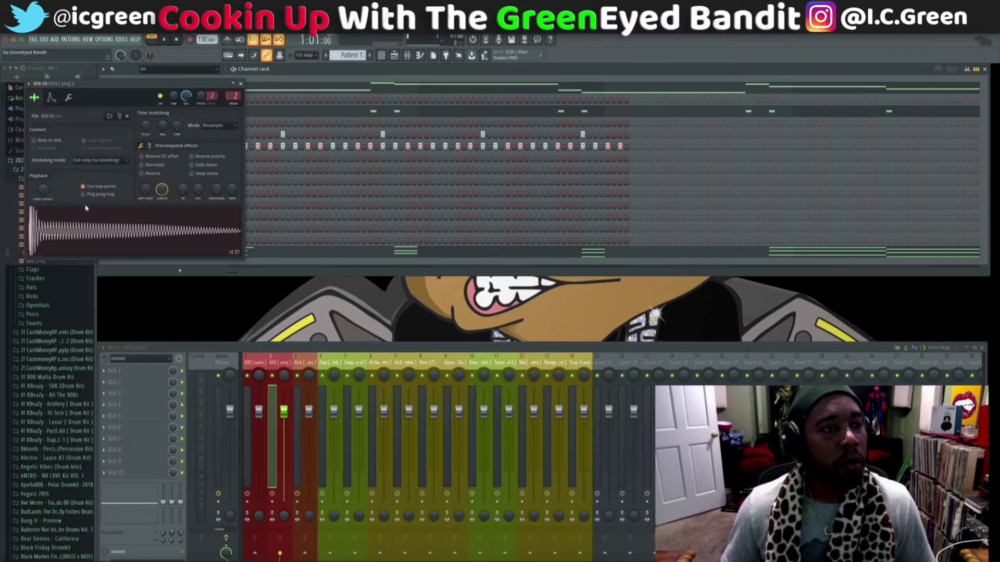
right_click(114, 229)
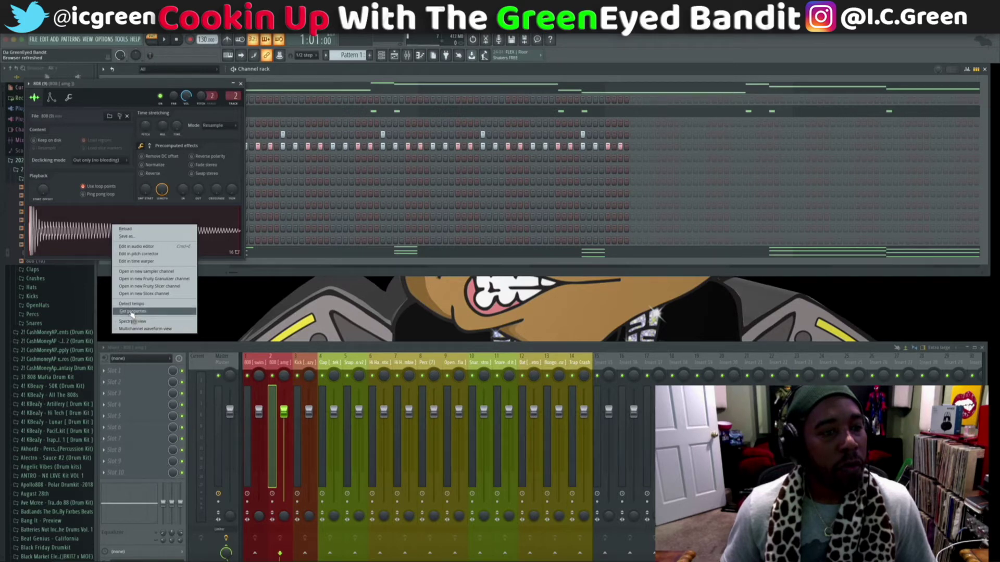
click(132, 254)
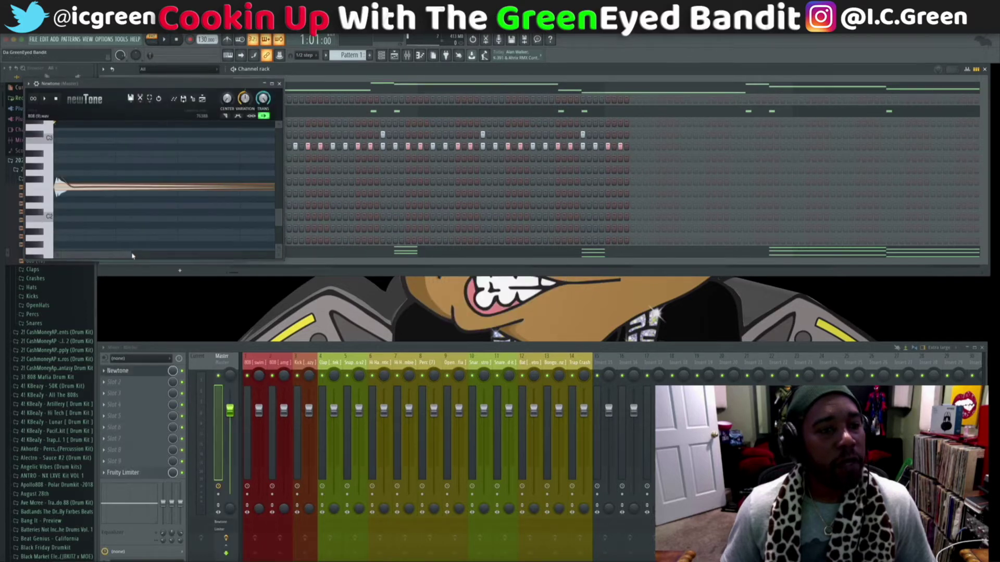
click(280, 84)
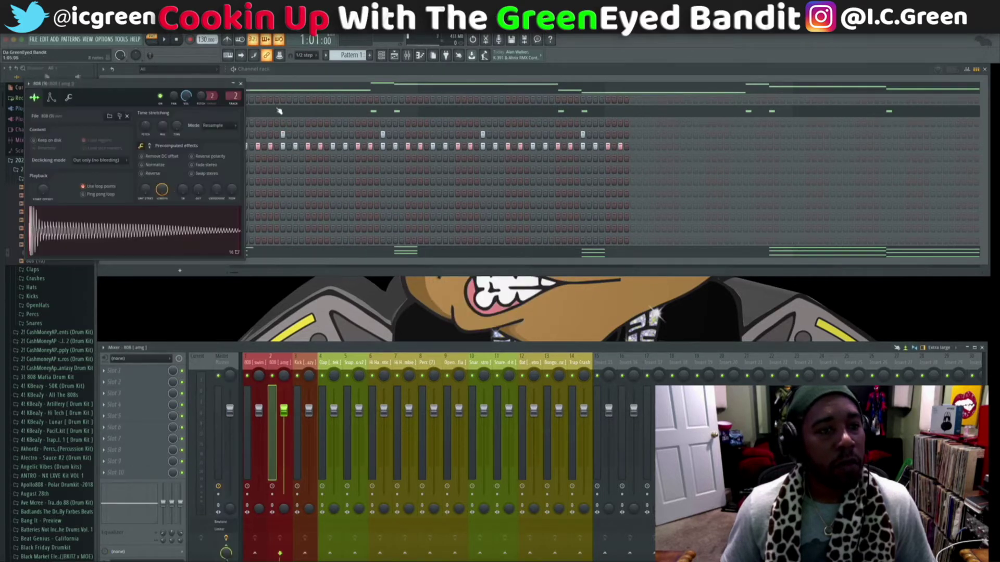
Run pitch region detection on the 808 (9) sample in the audio editor, and close the editor.
right_click(115, 233)
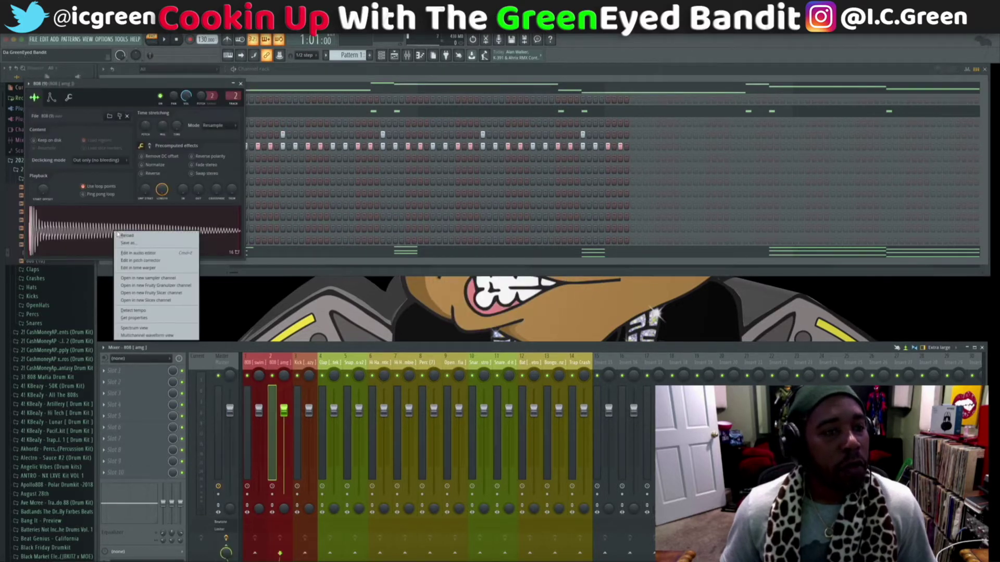
click(138, 253)
right_click(111, 182)
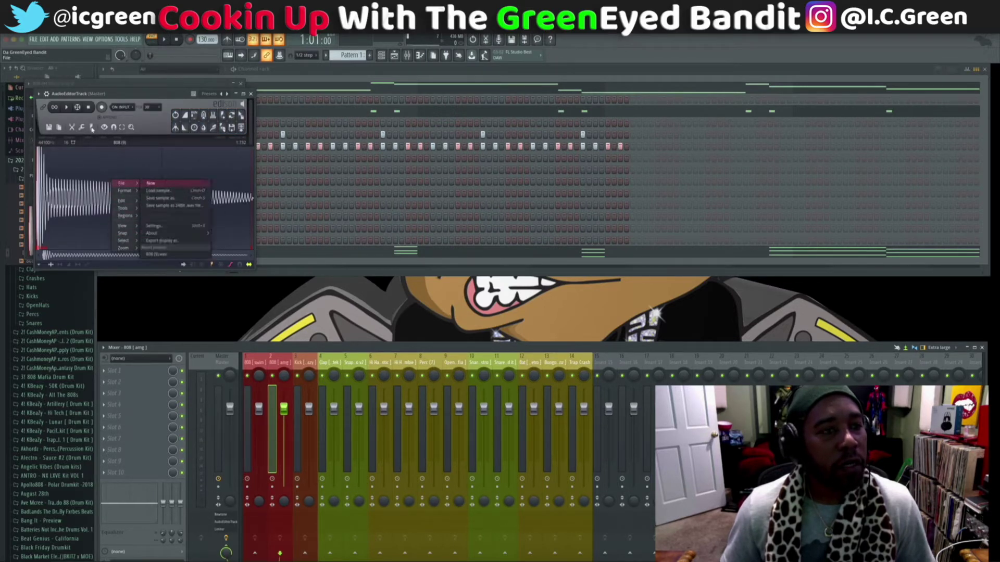
click(91, 127)
click(91, 127)
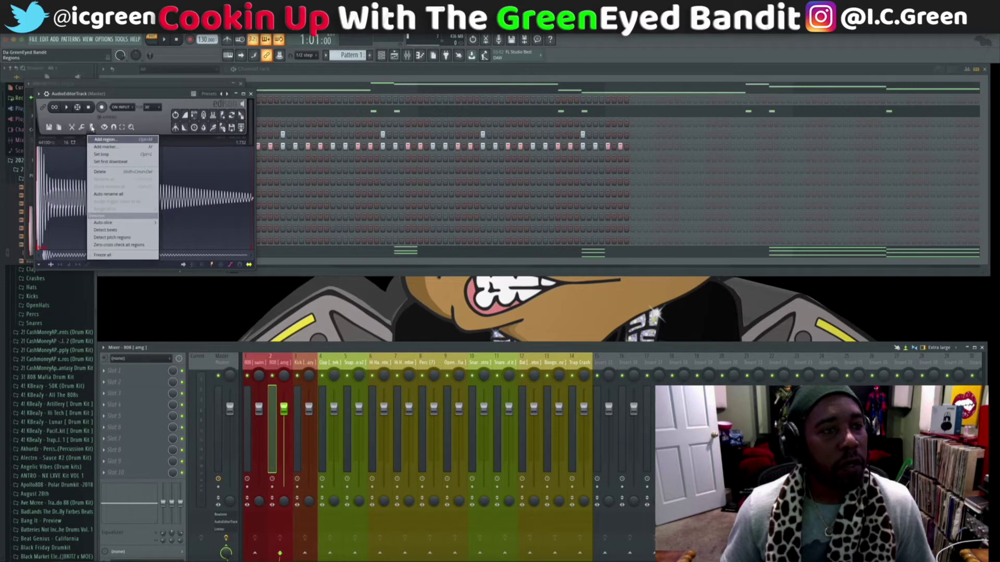
click(105, 240)
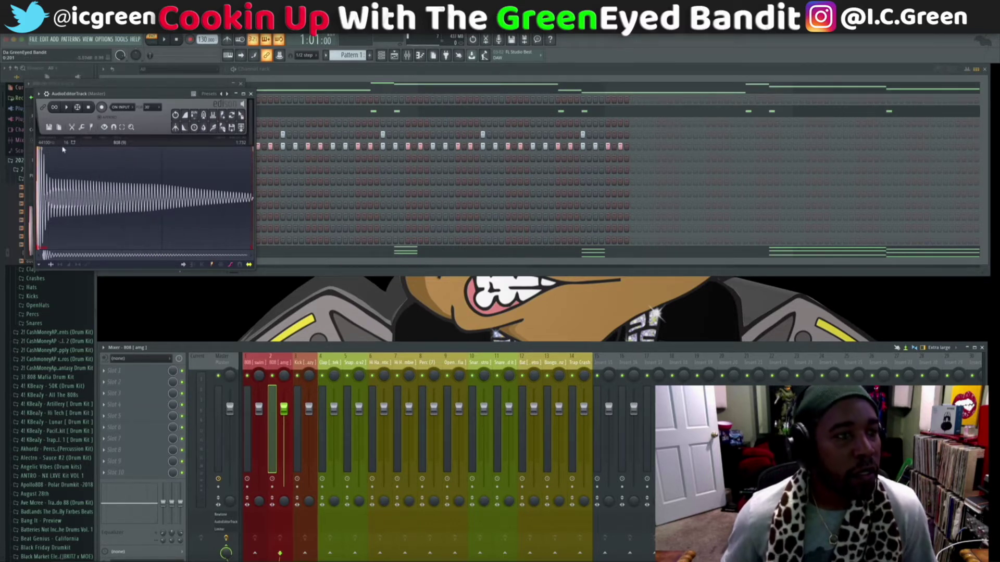
click(251, 94)
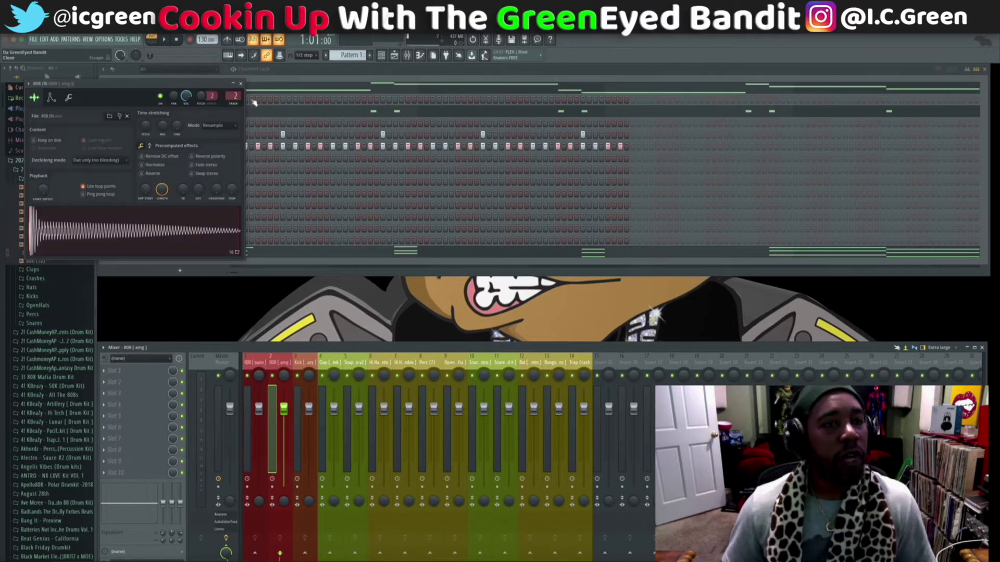
Set the 808 (9) channel's root note to F5 and record a second 808 line with it across the four bars.
click(49, 97)
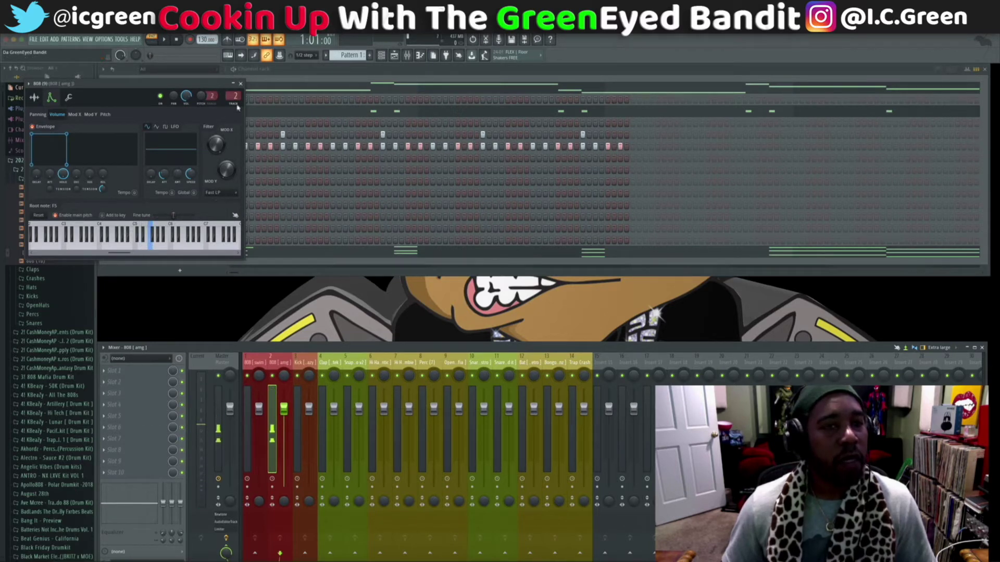
click(240, 83)
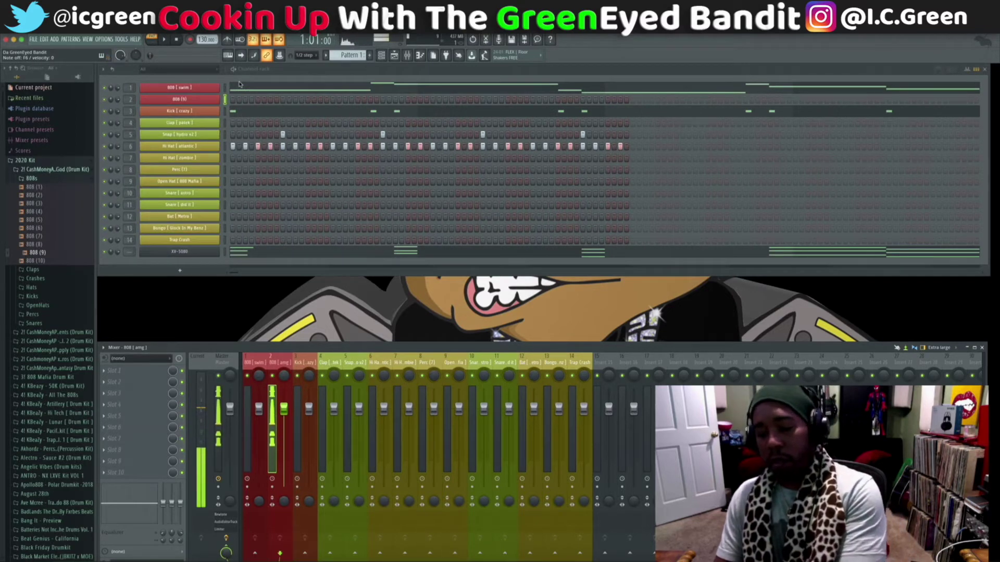
key(space)
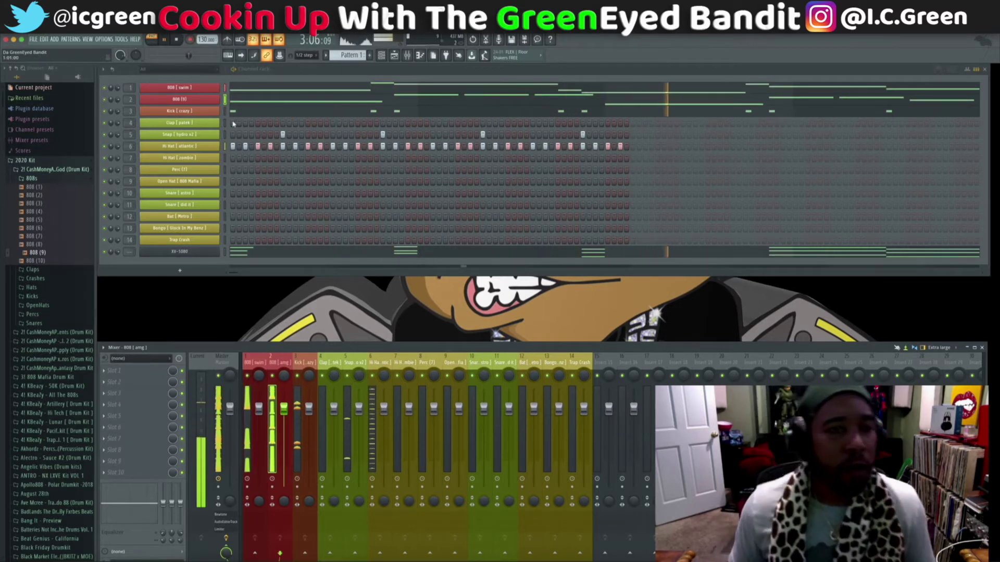
Add claps on steps 9, 25, 41 and 57, matching the snap hits.
click(283, 123)
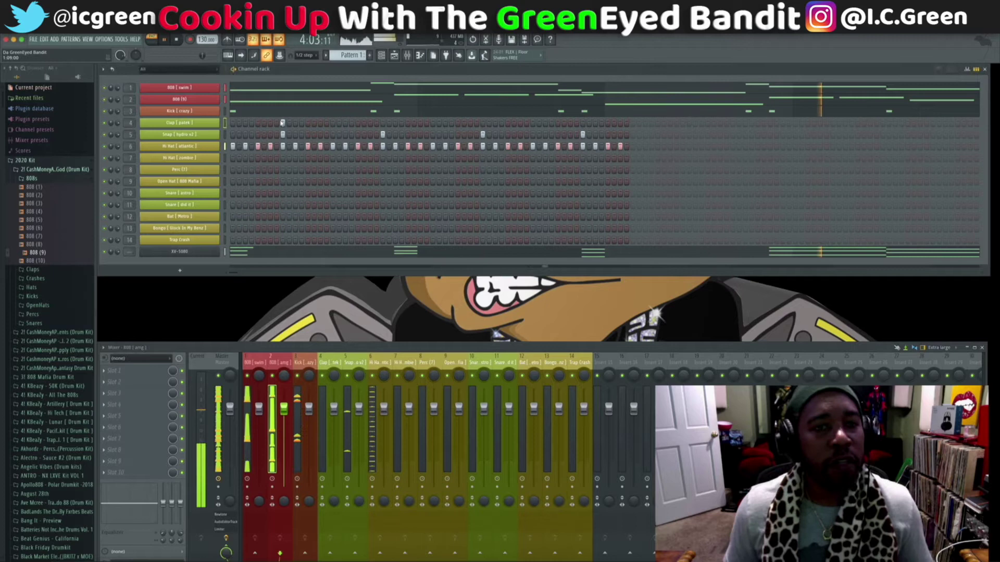
click(383, 123)
click(483, 123)
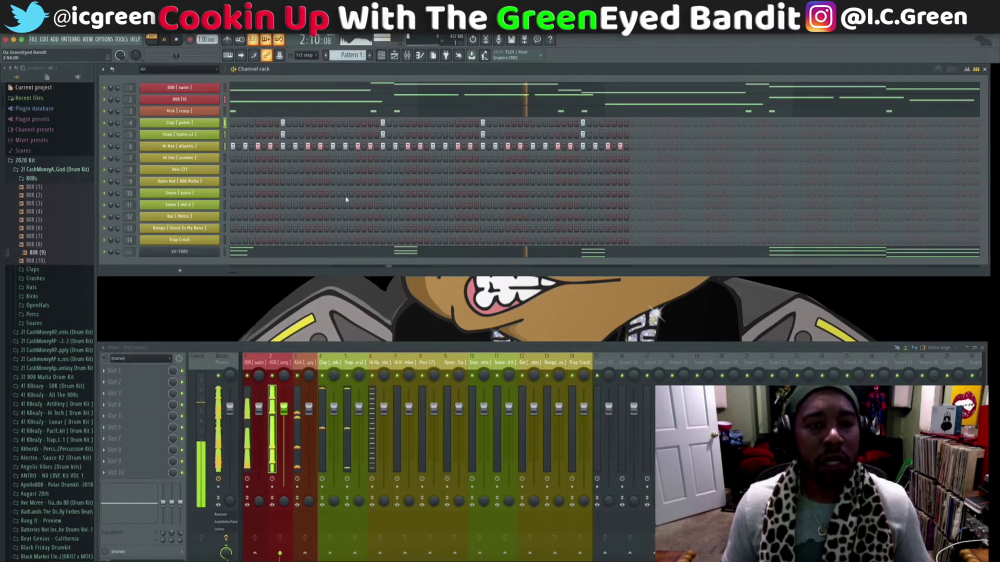
key(ctrl+Up)
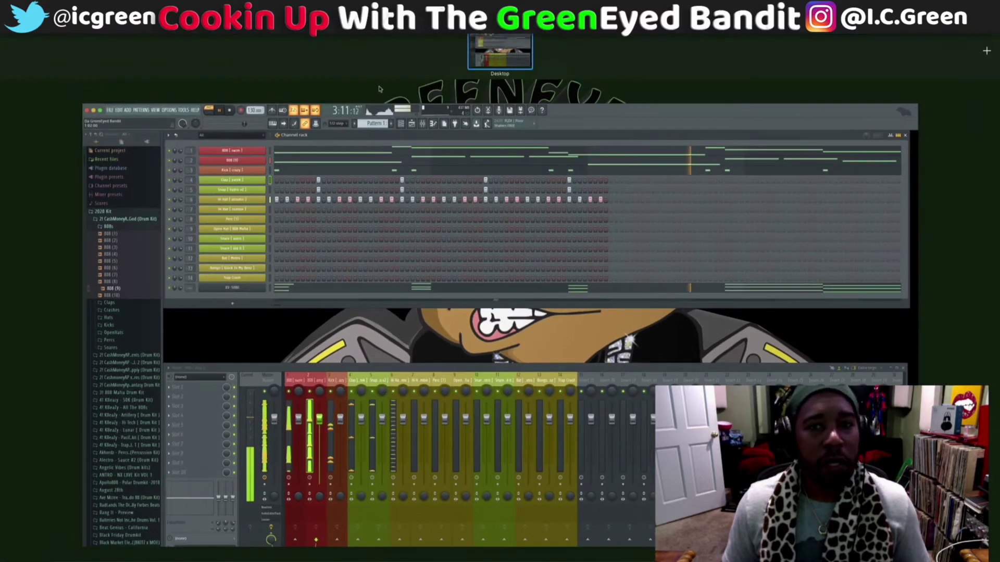
click(521, 63)
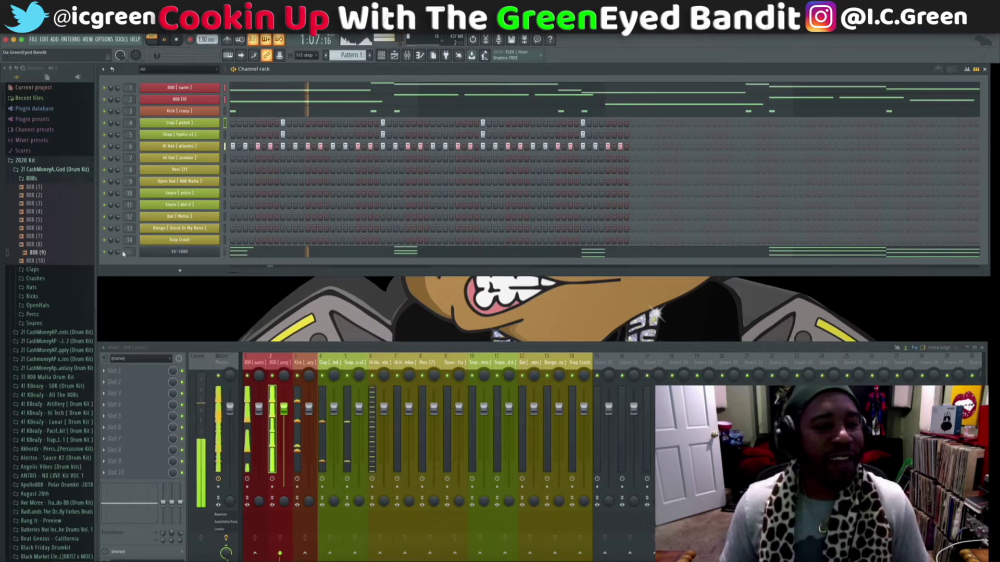
Route the XV-5080 channel to mixer track 15.
drag(129, 252, 129, 220)
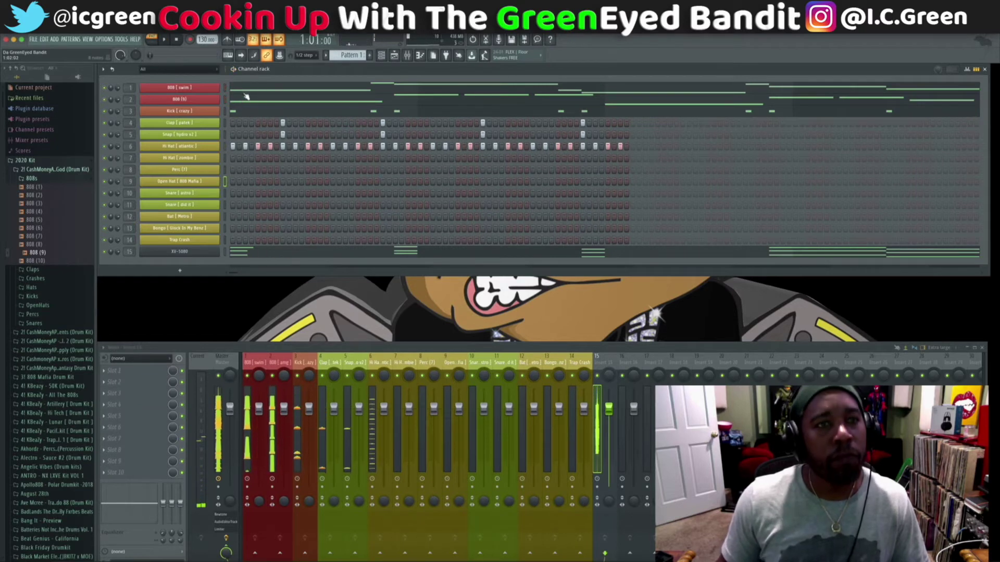
Move the long low 808 (9) note at bar 3 two steps earlier so it lines up with the first 808's note.
key(space)
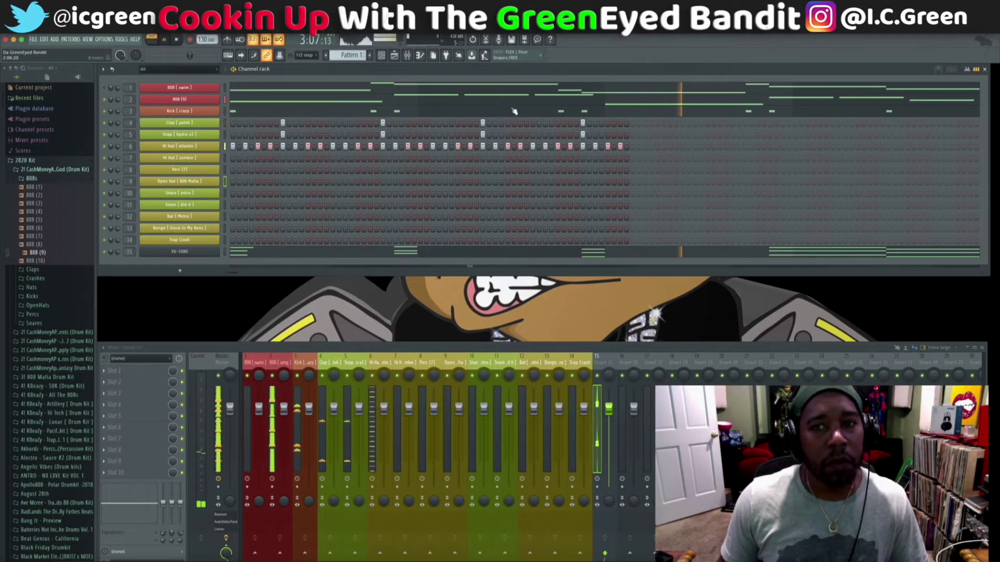
key(F7)
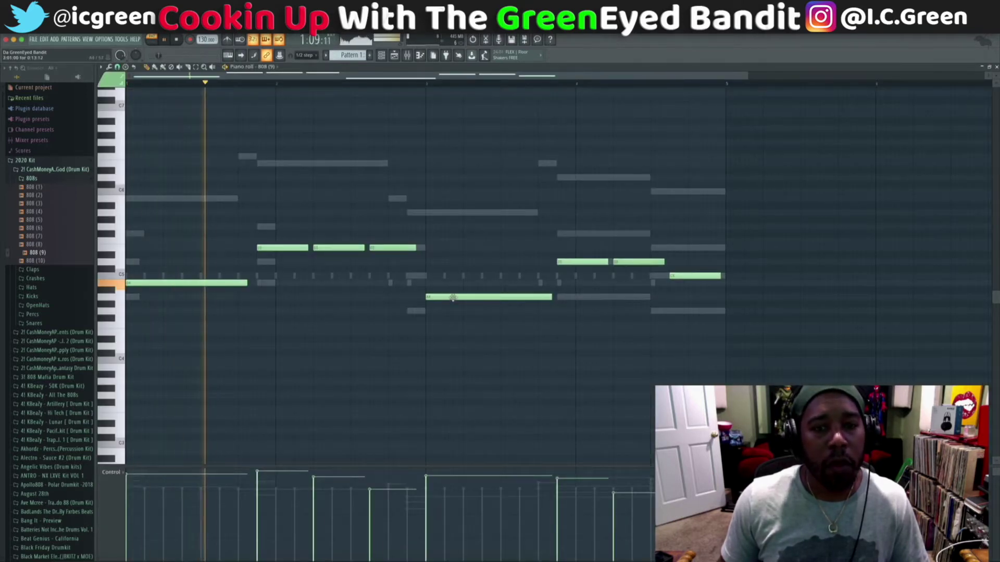
drag(452, 298, 434, 299)
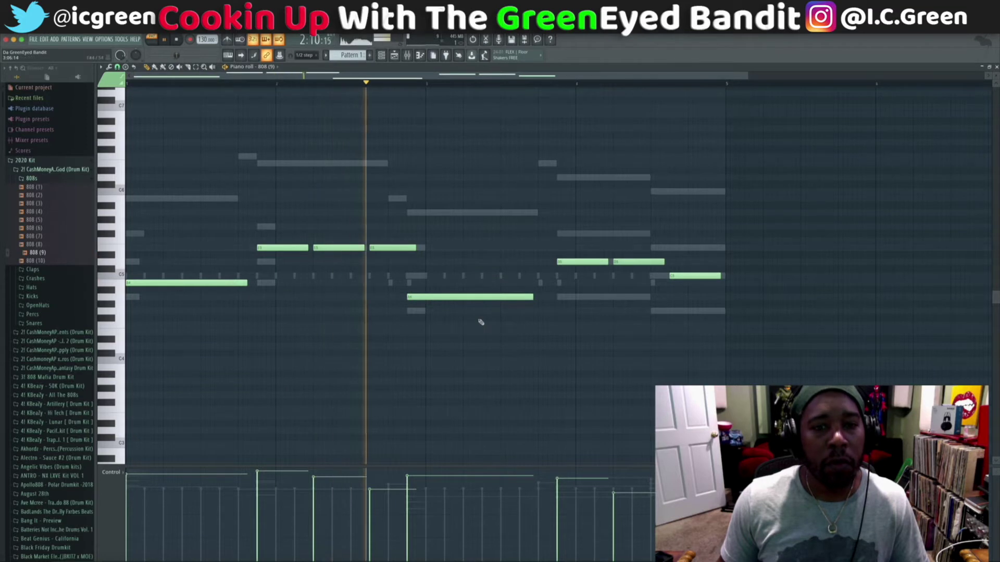
key(space)
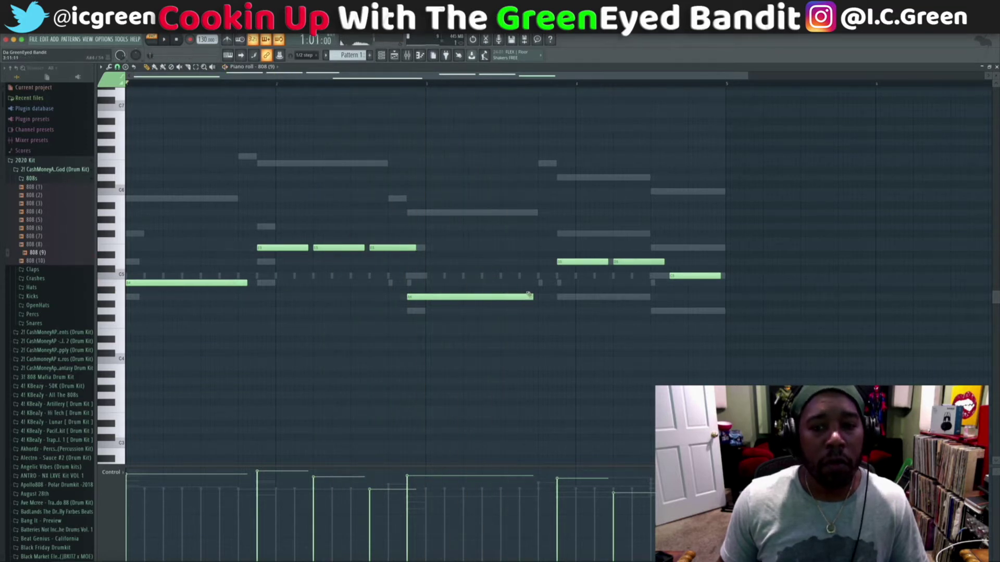
Shorten that low 808 (9) note and add a second one directly behind it at the same pitch, ending where the first 808's note ends.
drag(530, 296, 475, 295)
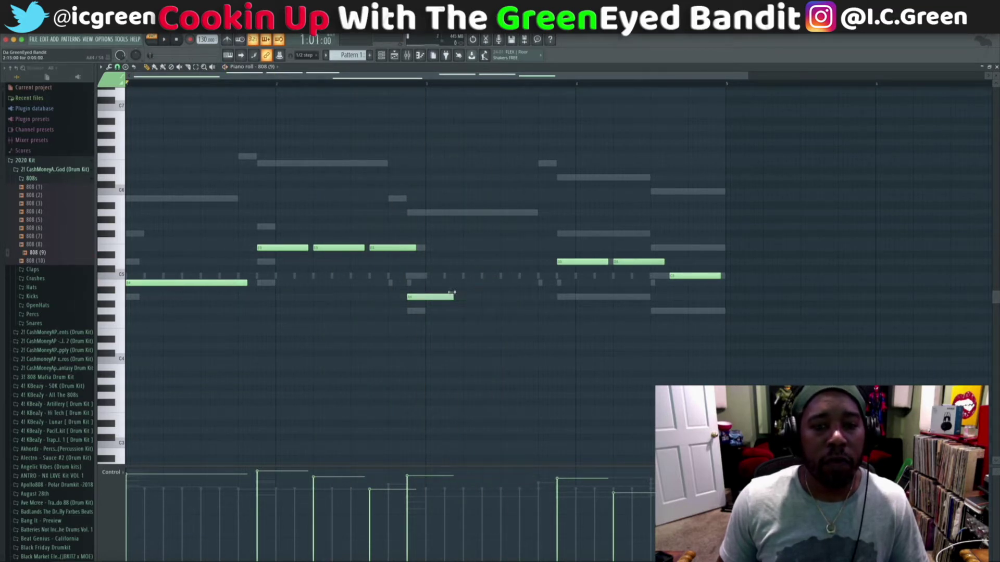
key(space)
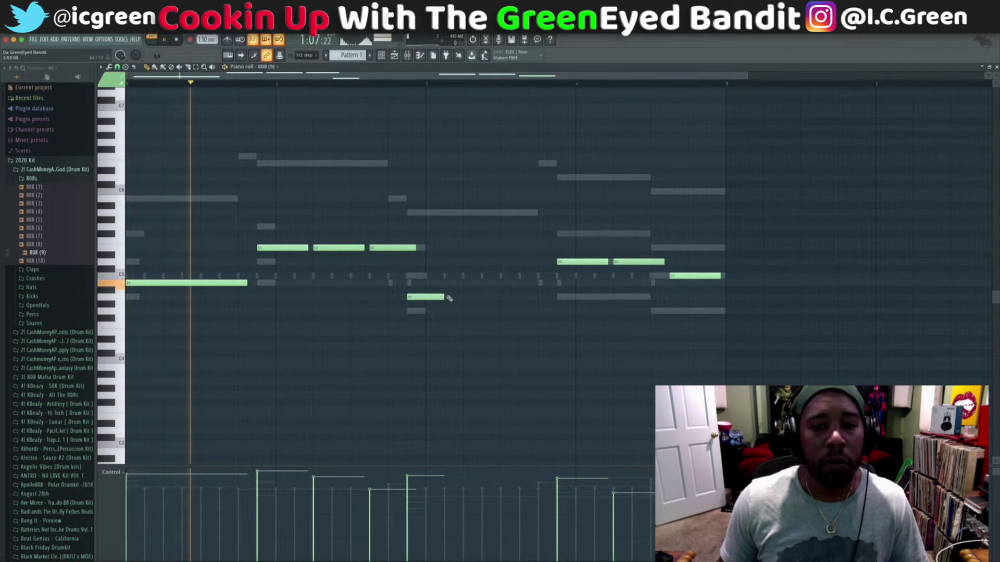
click(453, 298)
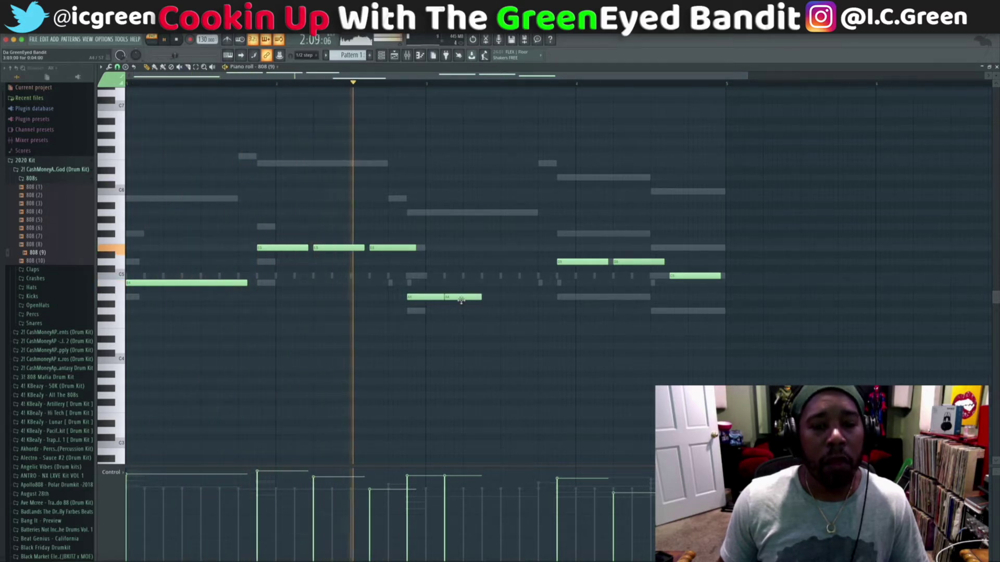
drag(460, 300, 537, 298)
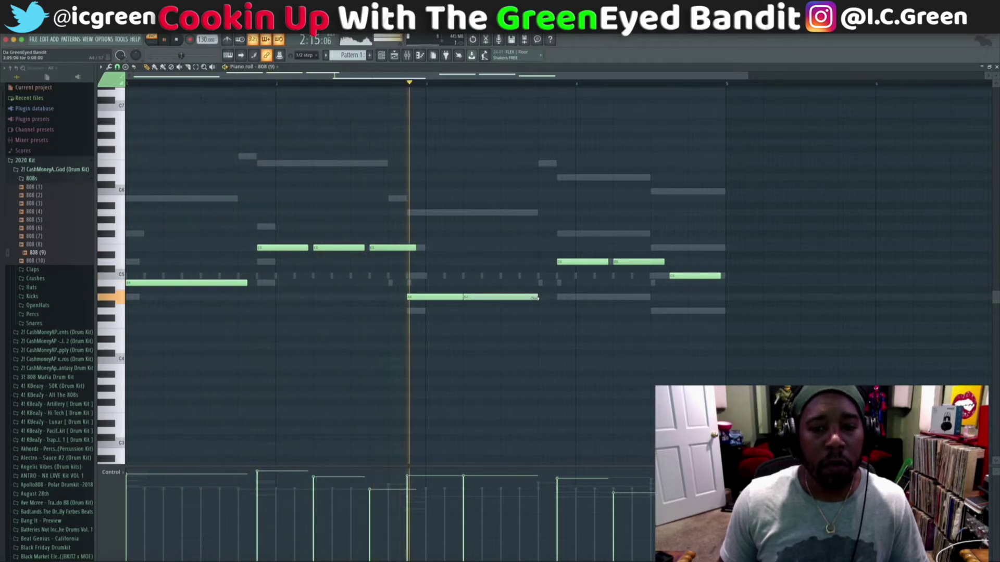
key(space)
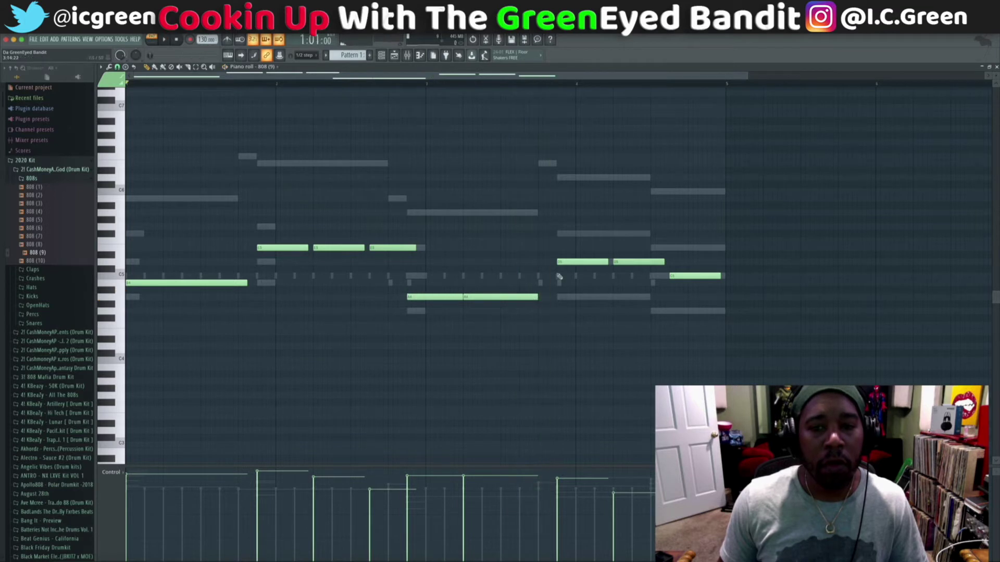
Add a two-step 808 (9) note at step 13 of bar 3, at the pitch of the bar 2 notes, and close the piano roll.
key(space)
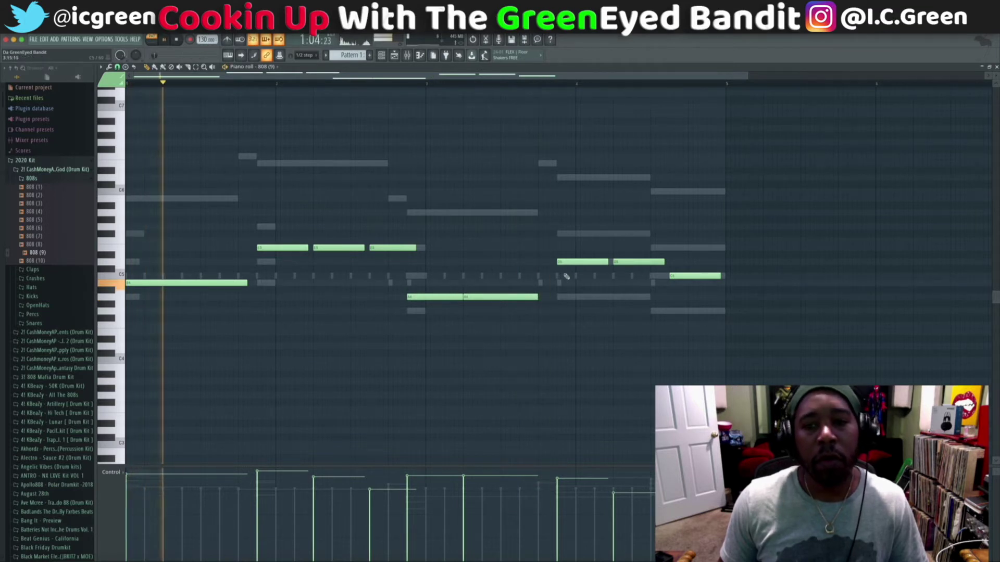
click(541, 248)
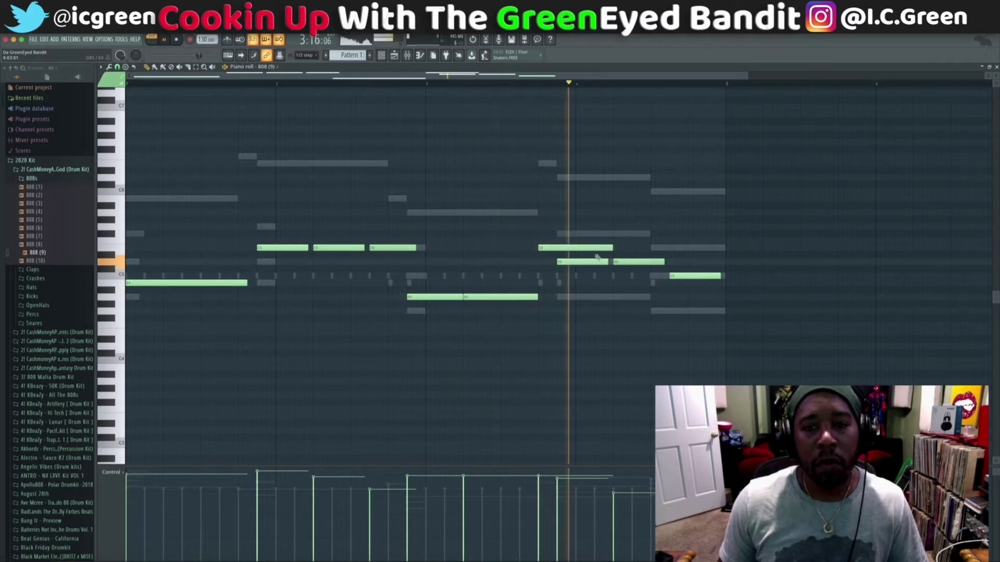
drag(607, 248, 556, 248)
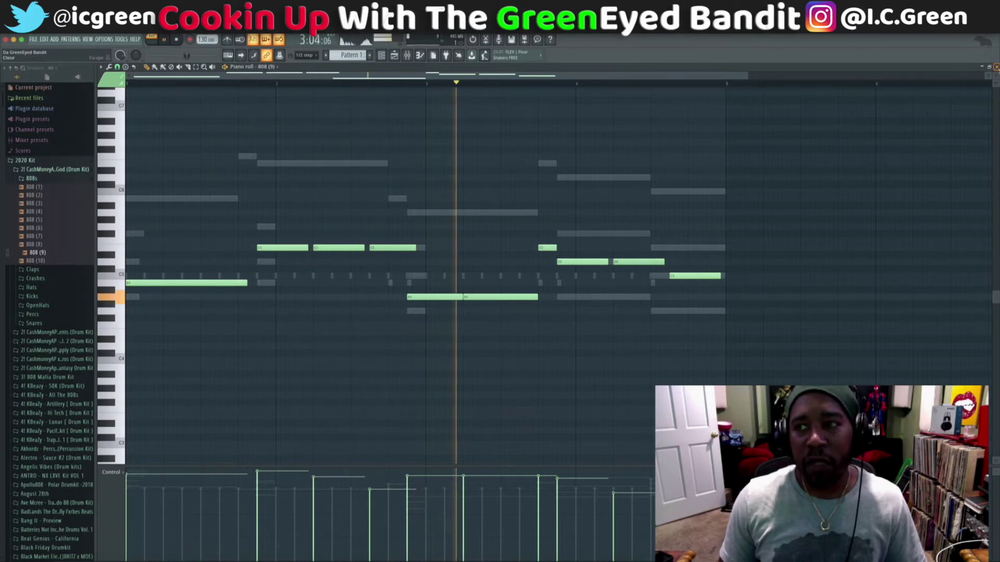
click(995, 67)
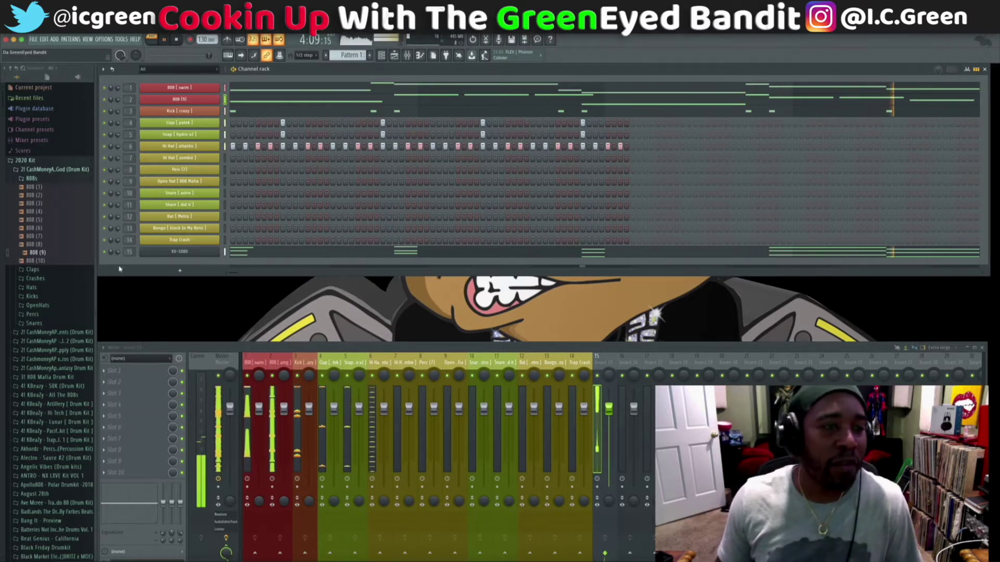
Add a second XV-5080 channel, load patch PR-G 093 80s LoFi Hit and audition it over the beat.
key(space)
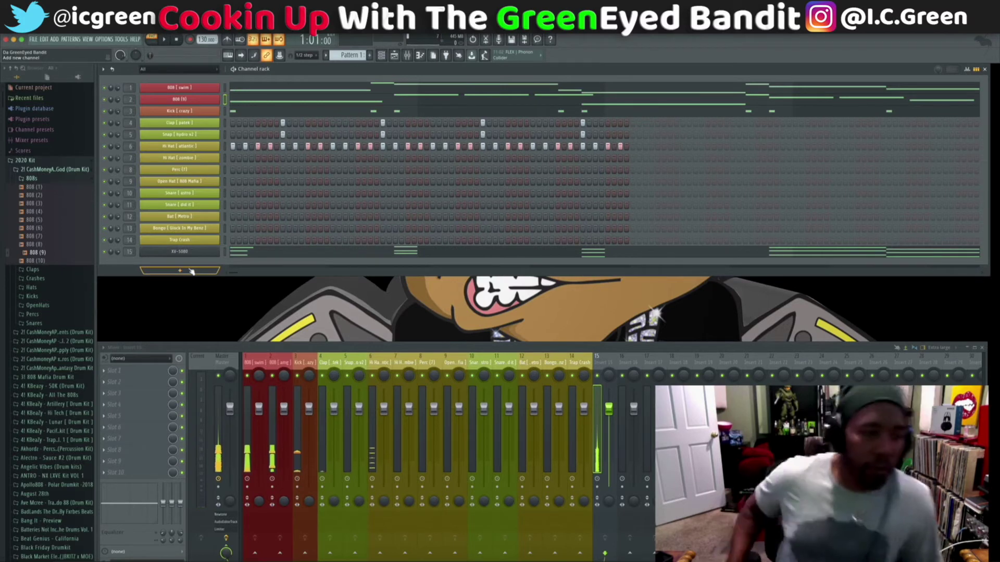
click(191, 271)
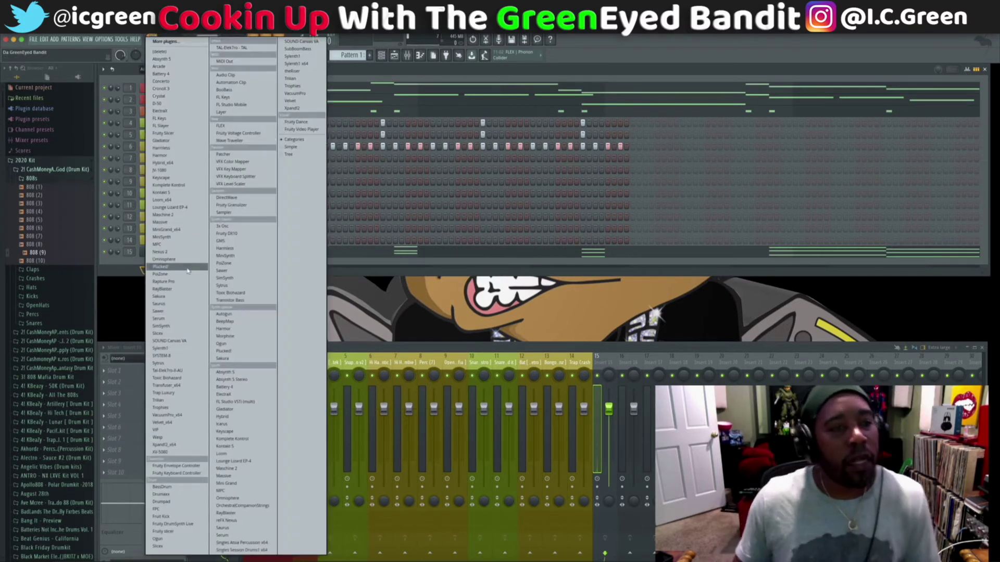
click(162, 452)
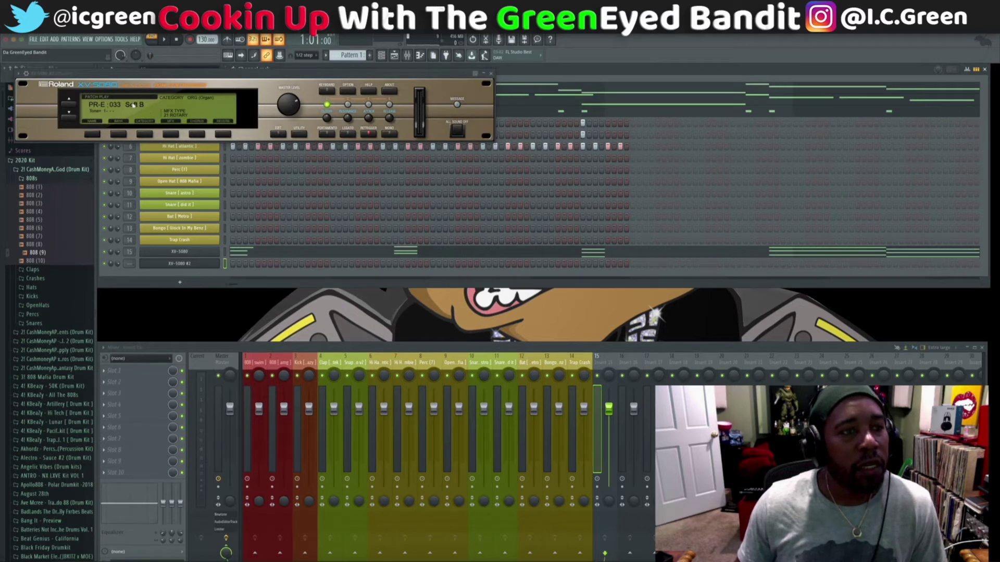
click(133, 105)
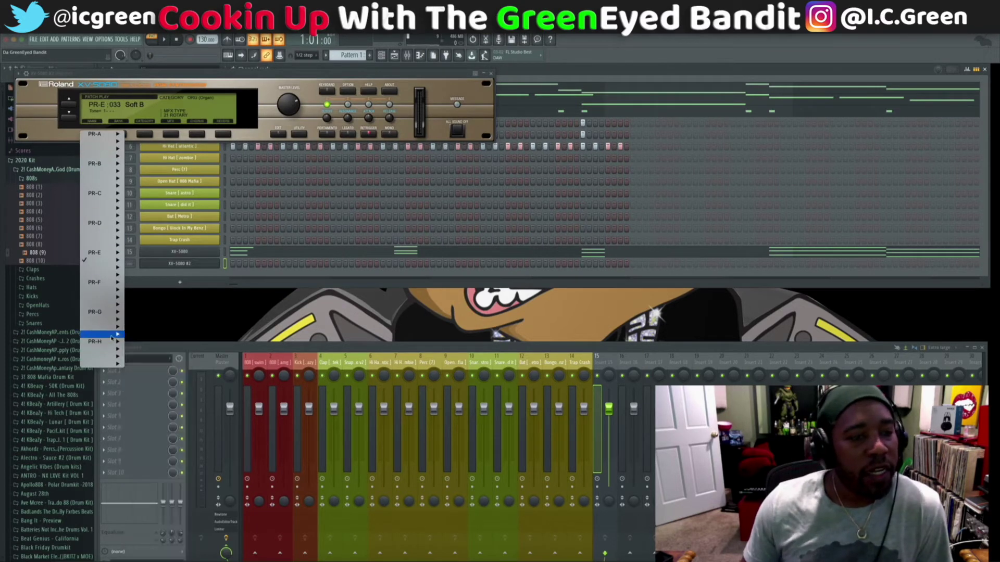
mouse_move(112, 340)
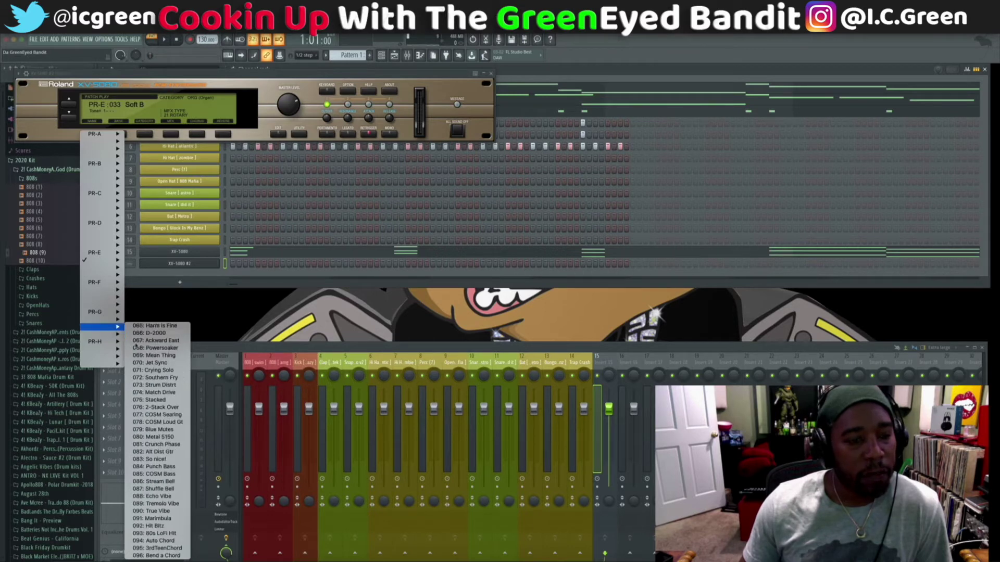
click(176, 534)
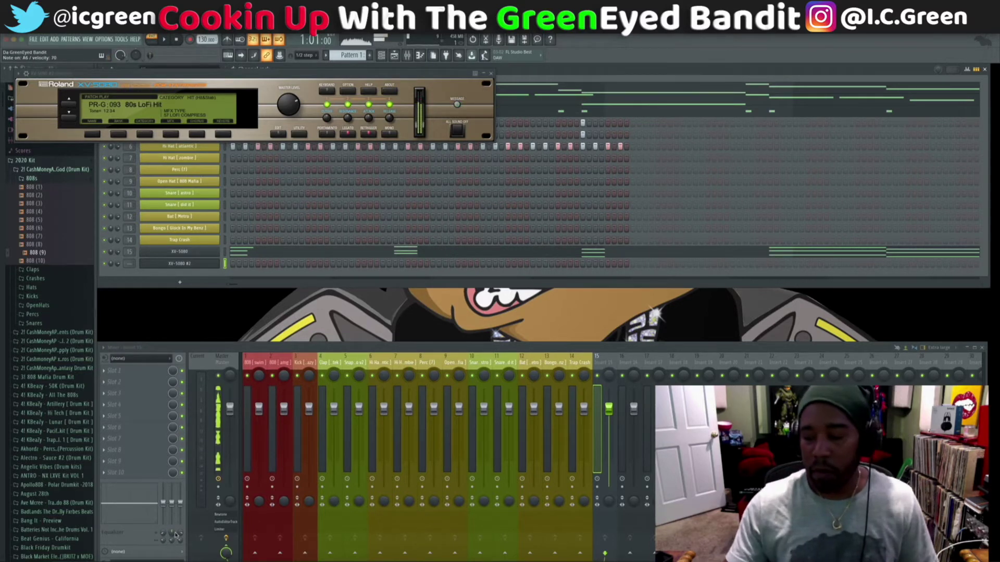
key(space)
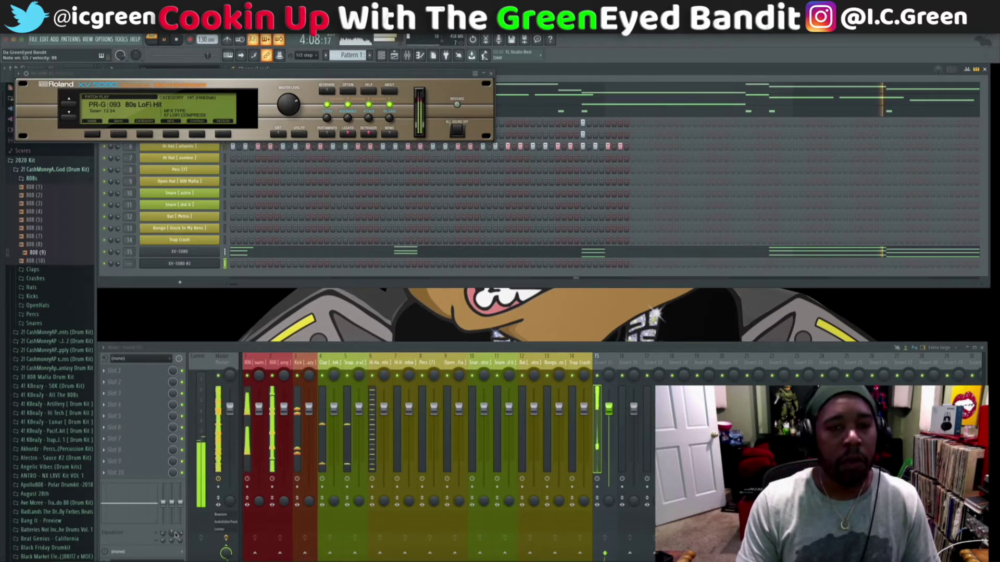
key(space)
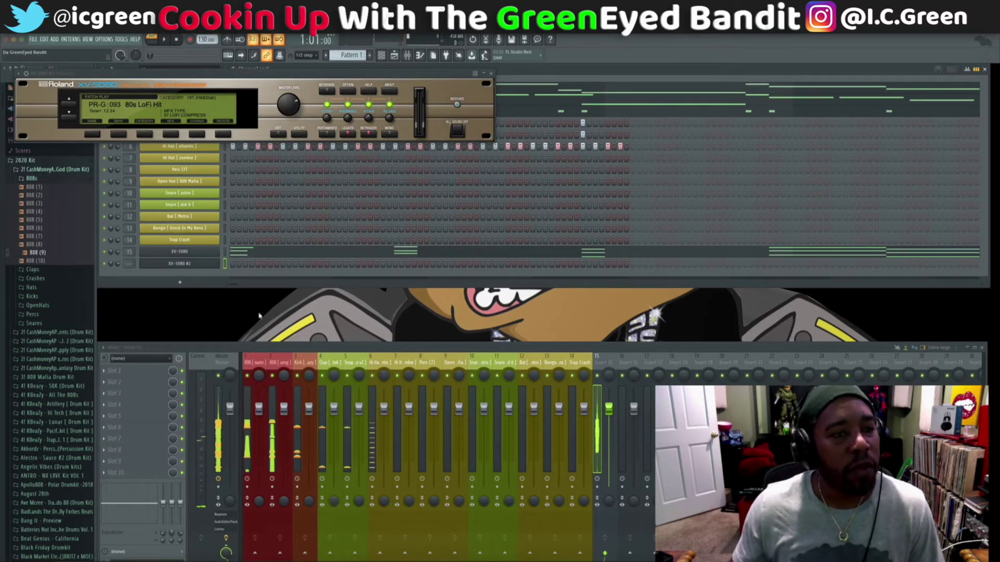
Switch the second XV-5080 to patch PR-G 090 True Vibe and record sustained notes with it across the four bars.
click(92, 135)
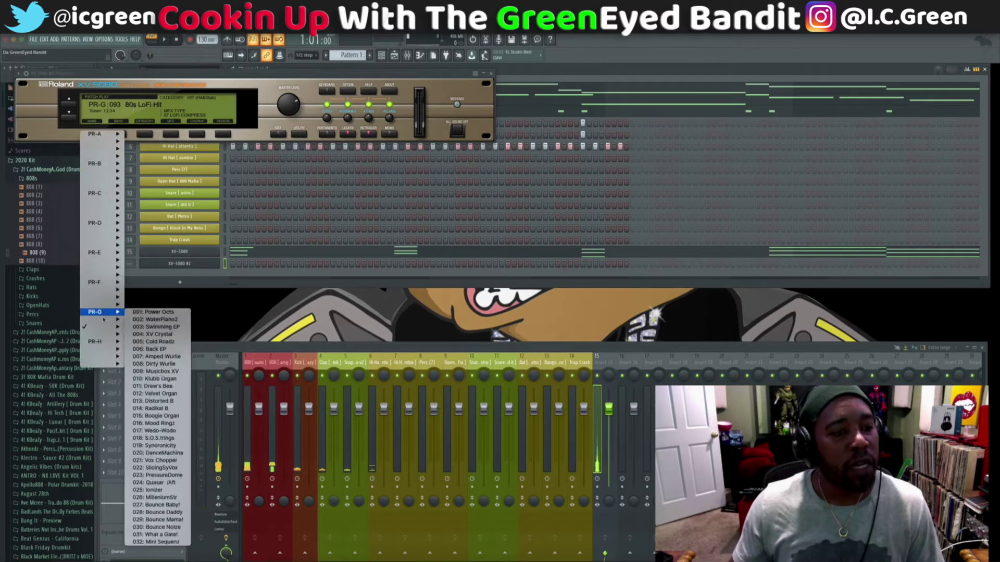
mouse_move(103, 328)
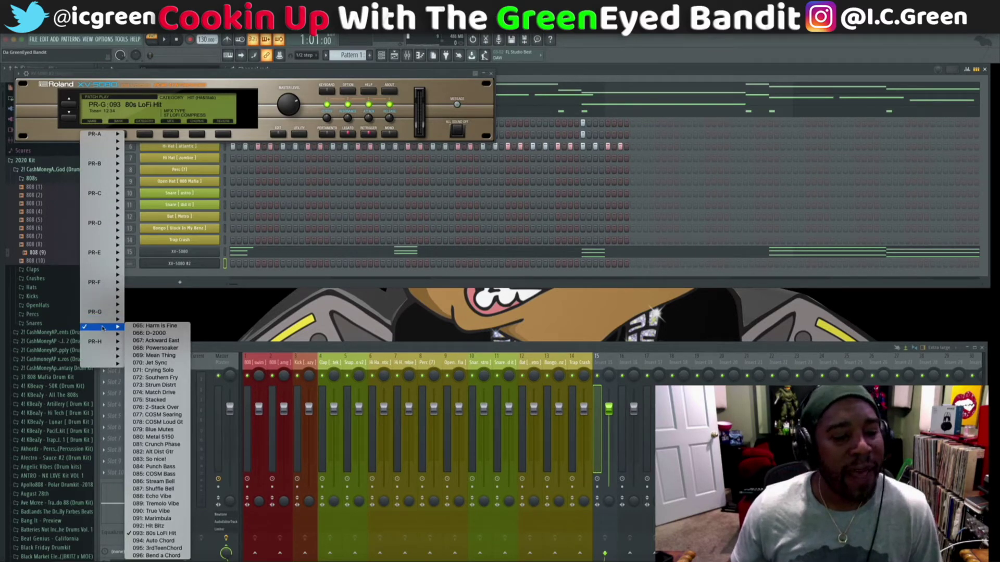
click(148, 511)
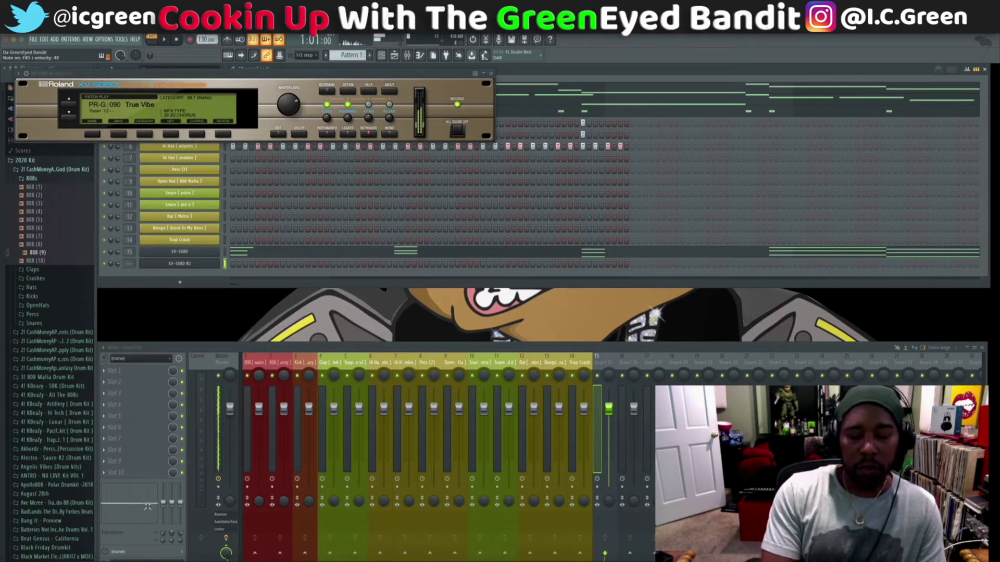
key(space)
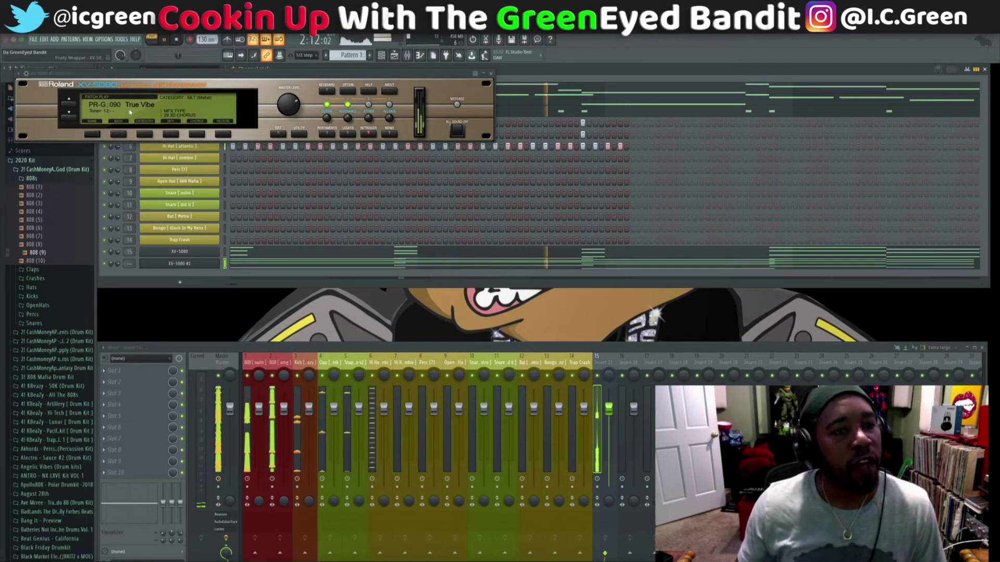
Audition patch PR-G 089 Tremolo Vibe on the second XV-5080 and settle on PR-G 088 Echo Vibe.
click(69, 105)
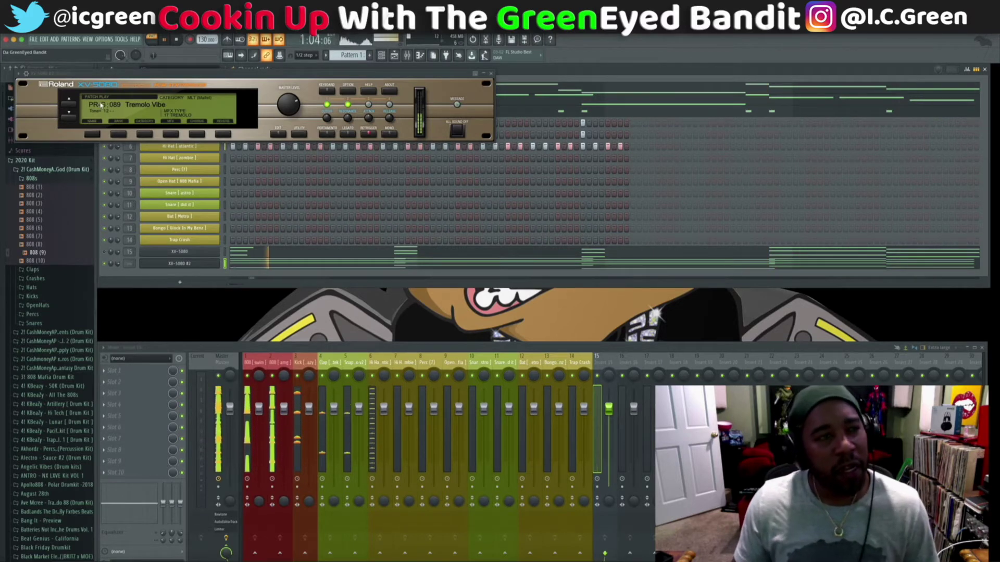
drag(119, 76, 466, 58)
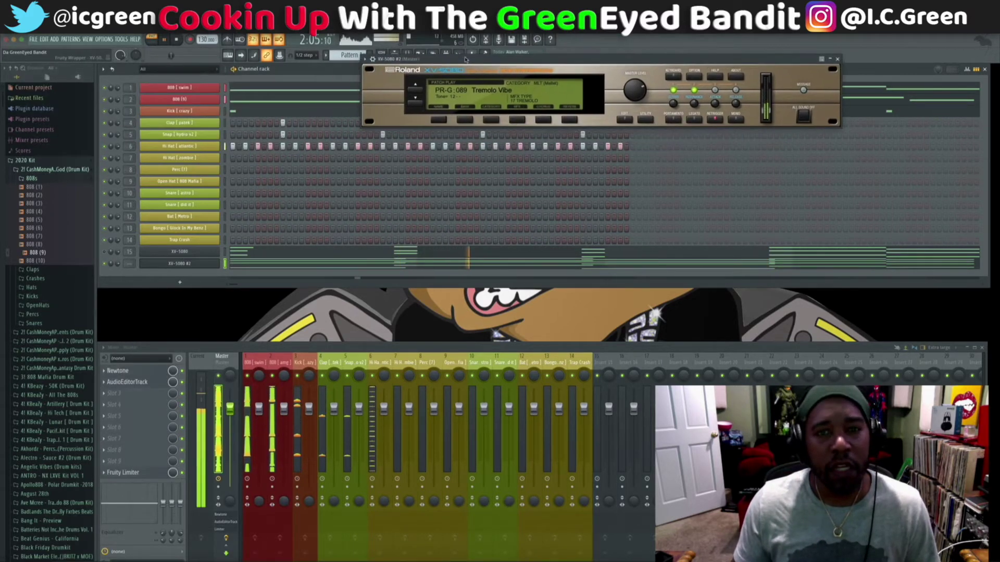
click(457, 90)
mouse_move(440, 312)
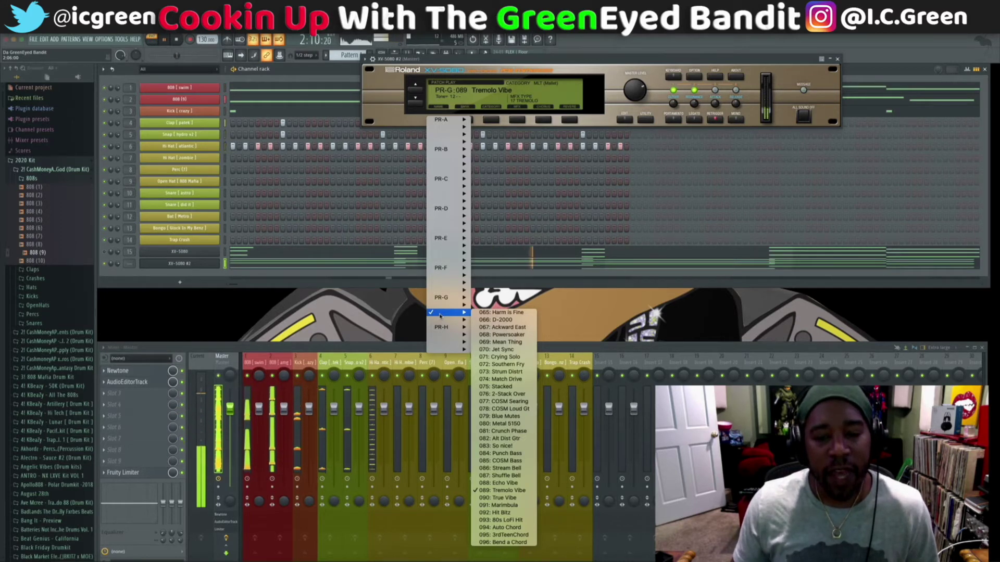
click(513, 483)
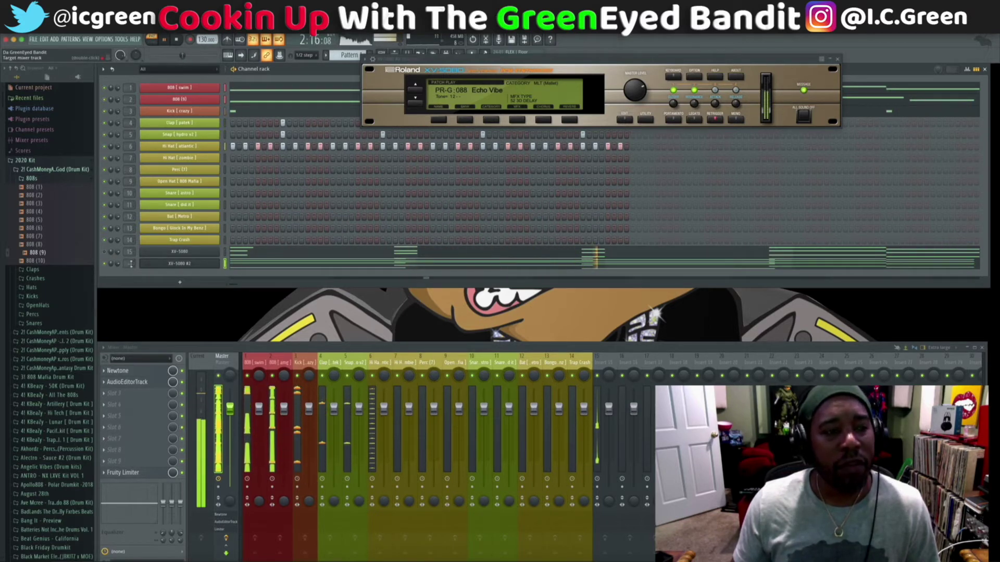
Route the XV-5080 #2 channel to mixer track 16 and select that track.
drag(131, 264, 131, 237)
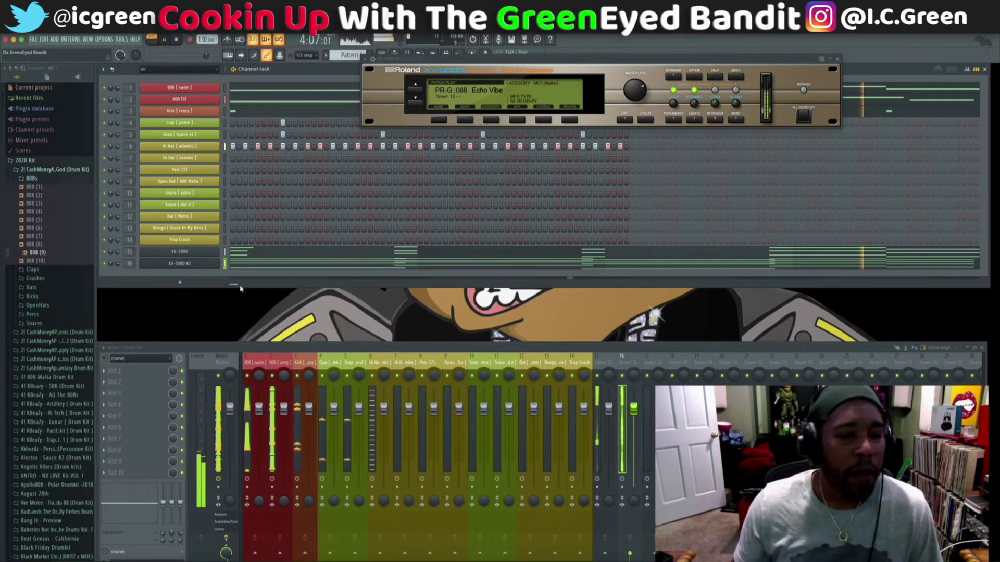
click(625, 357)
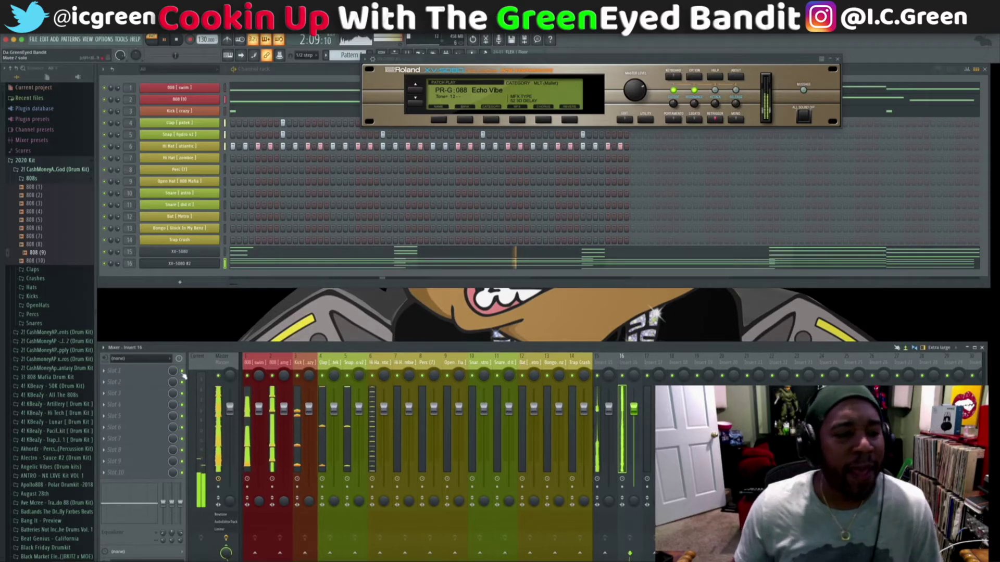
Insert Gross Beat on mixer track 16, load its INIT WAVE STUDIO - PARTY TIME preset and activate time slot 1.
click(107, 372)
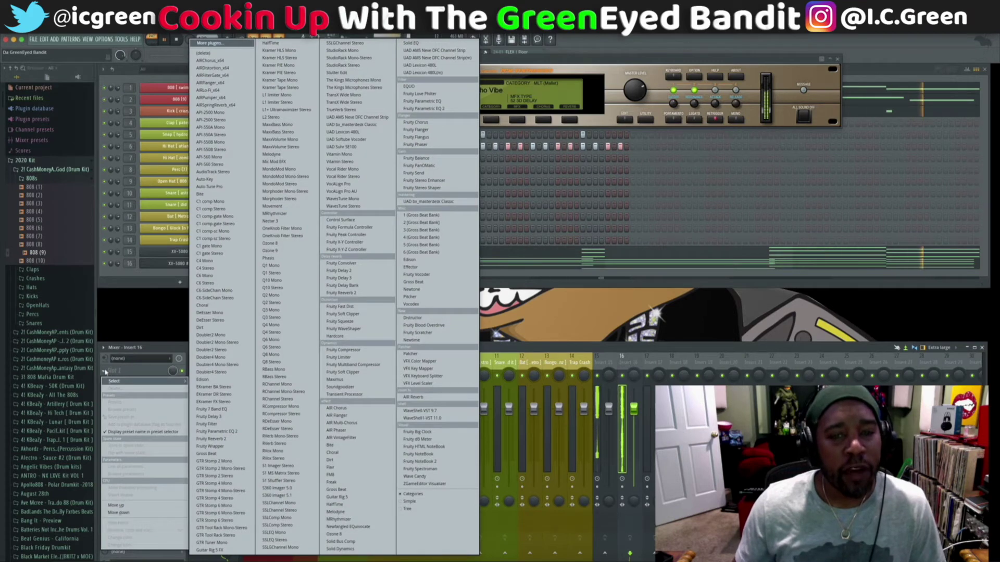
click(449, 284)
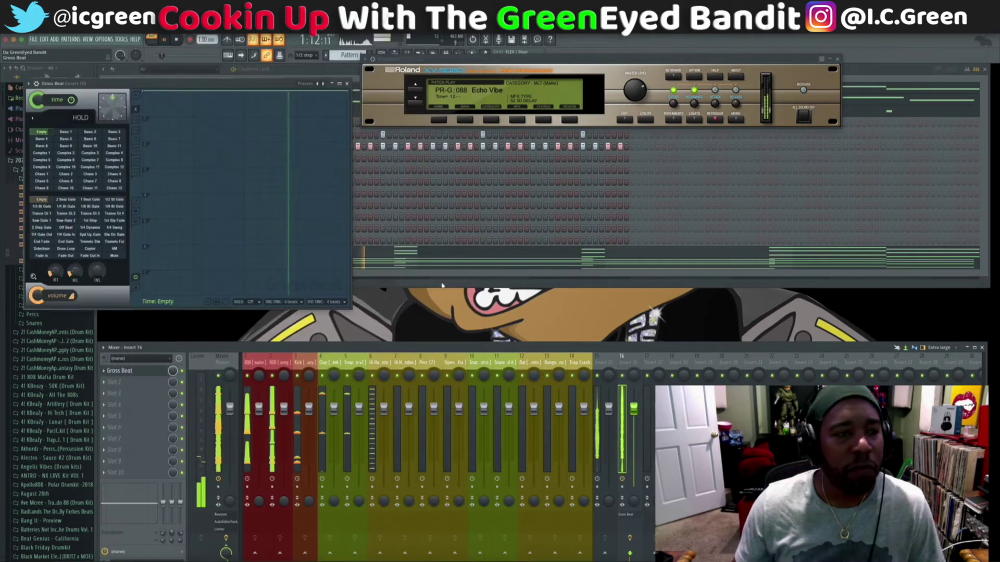
drag(105, 83, 703, 283)
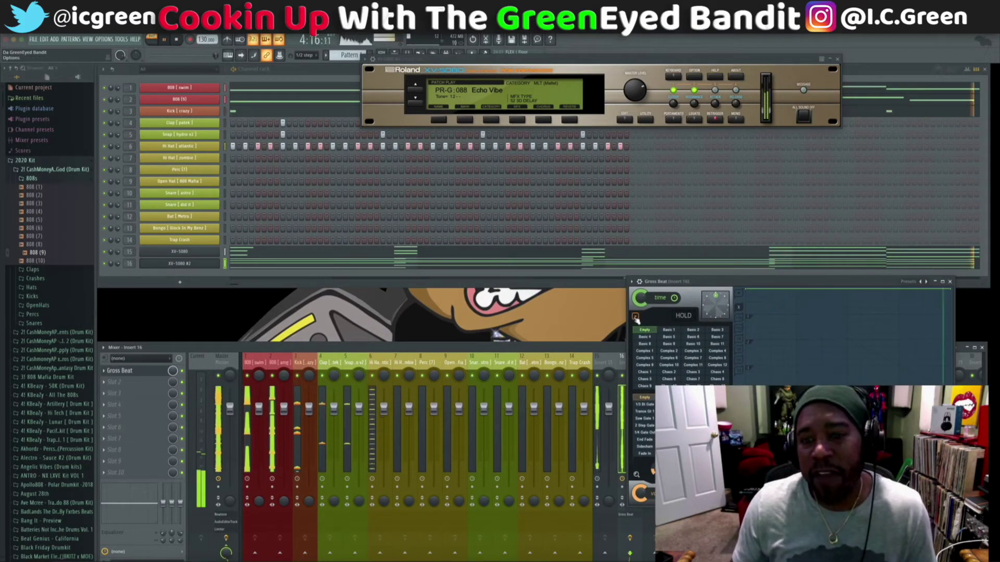
click(911, 284)
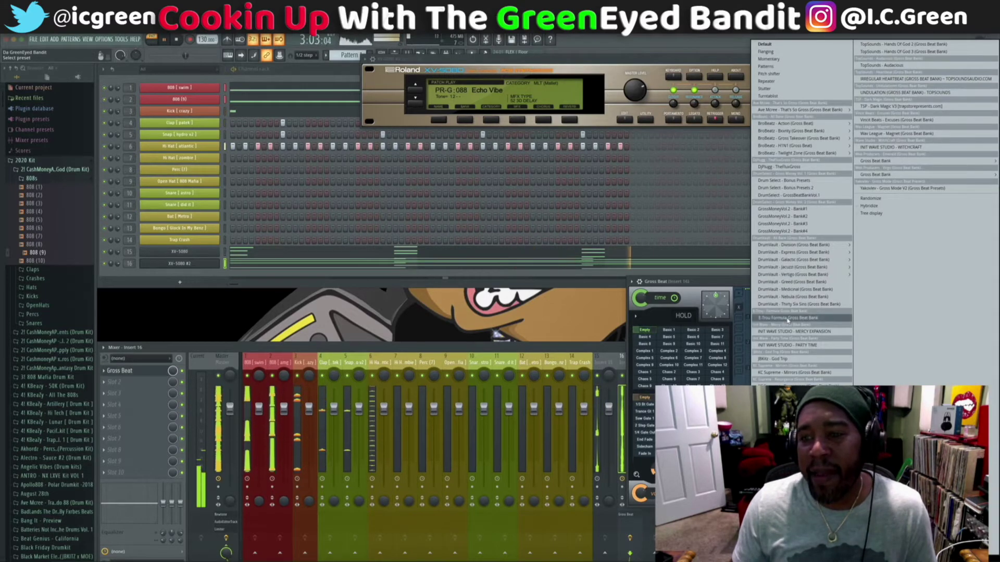
click(788, 345)
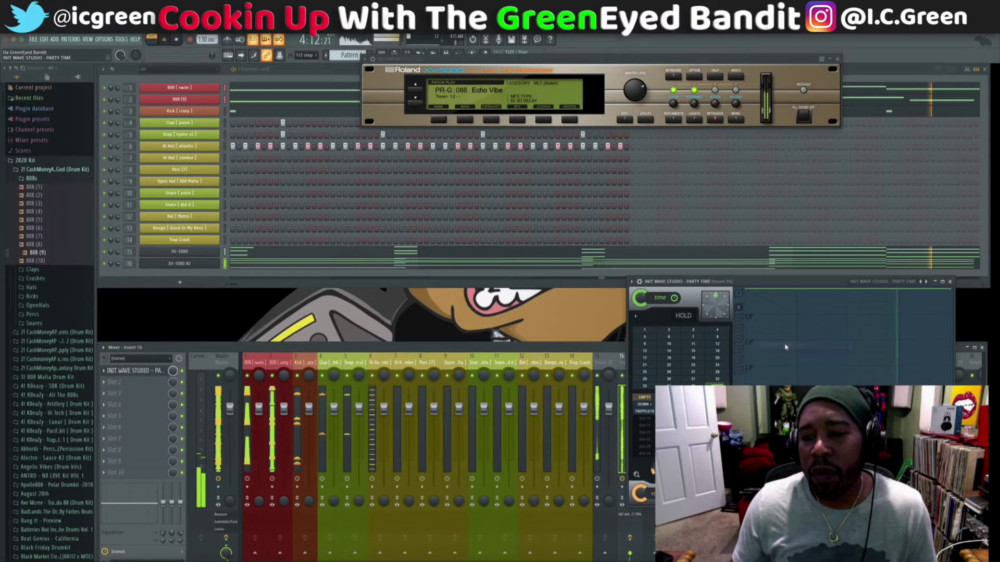
click(646, 332)
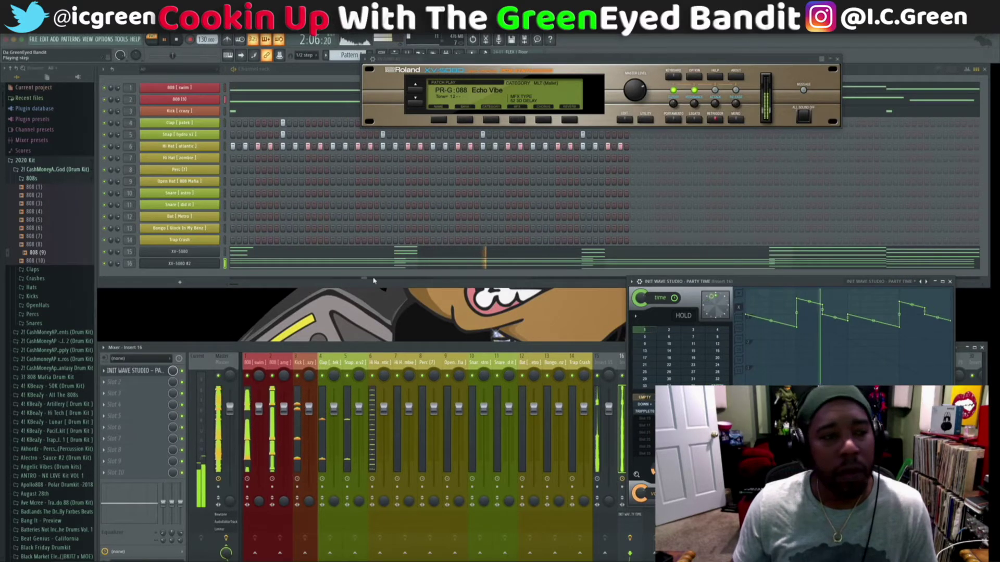
Audition the Party Time time slots on the vibe part, toggling the first XV-5080's mute, and settle on time slot 6.
click(105, 252)
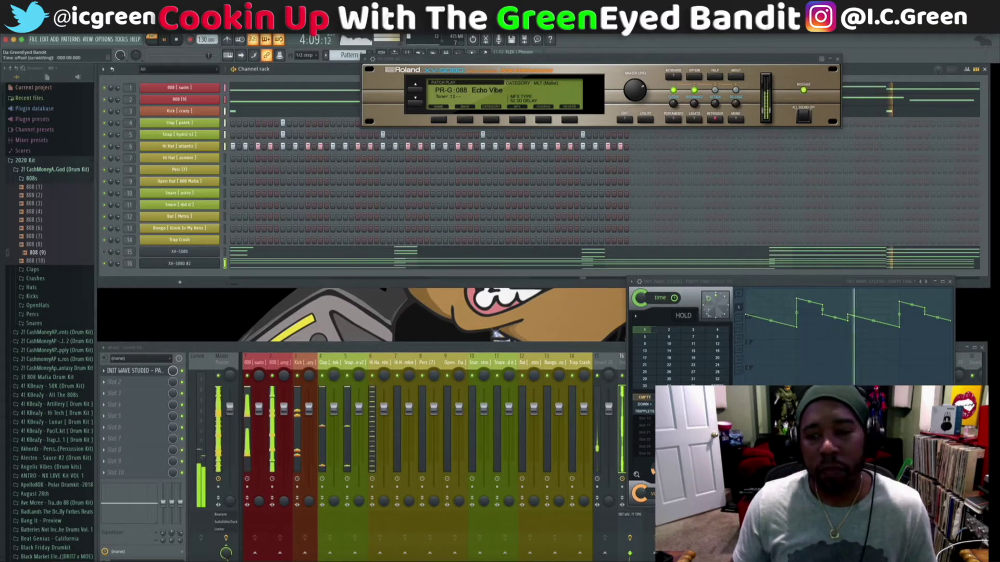
click(674, 331)
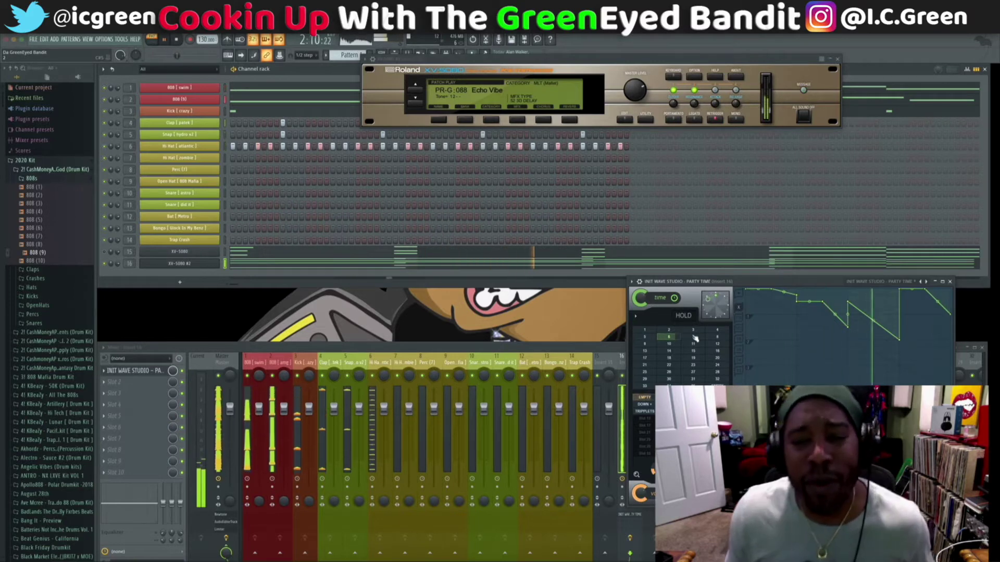
click(104, 252)
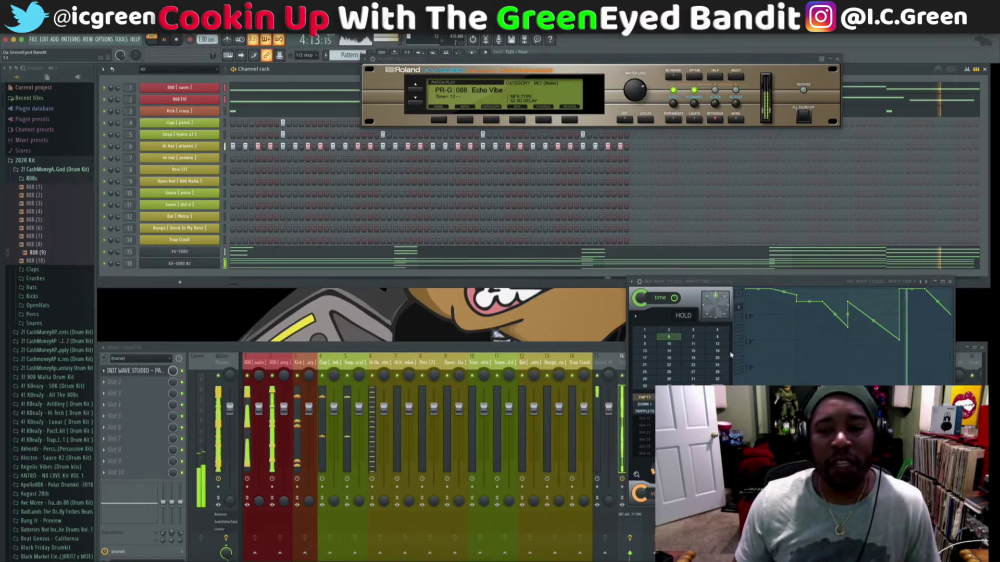
click(696, 339)
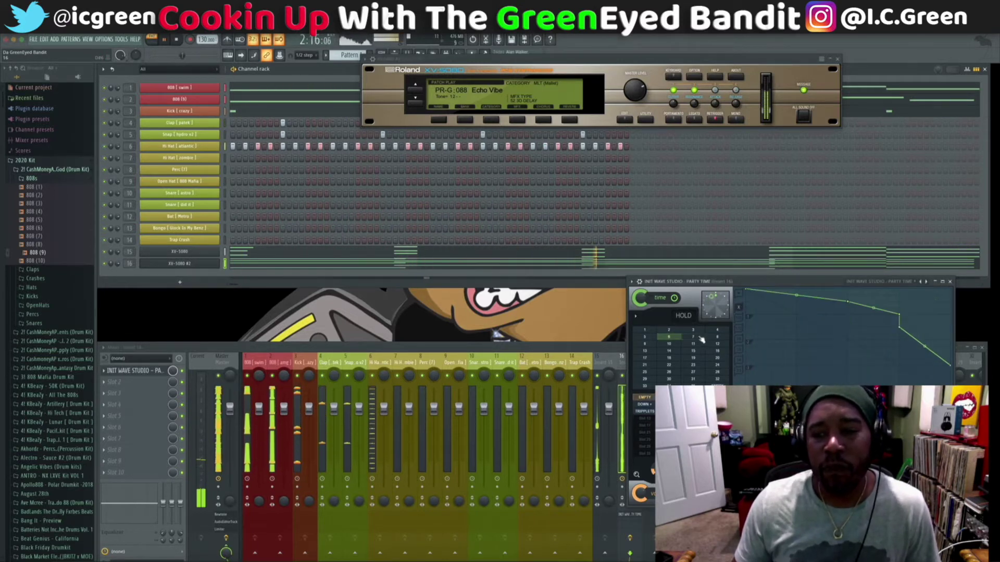
click(717, 339)
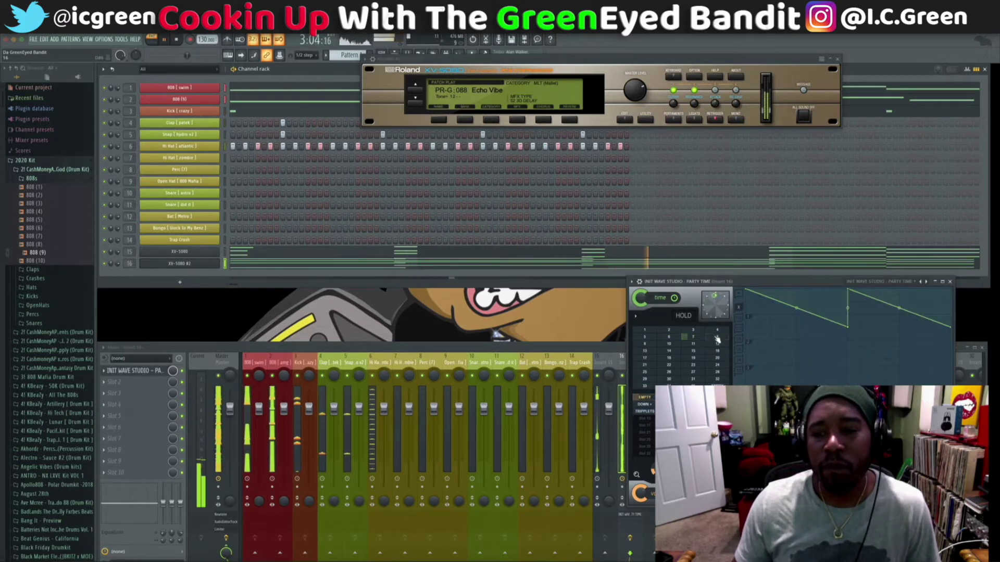
click(643, 346)
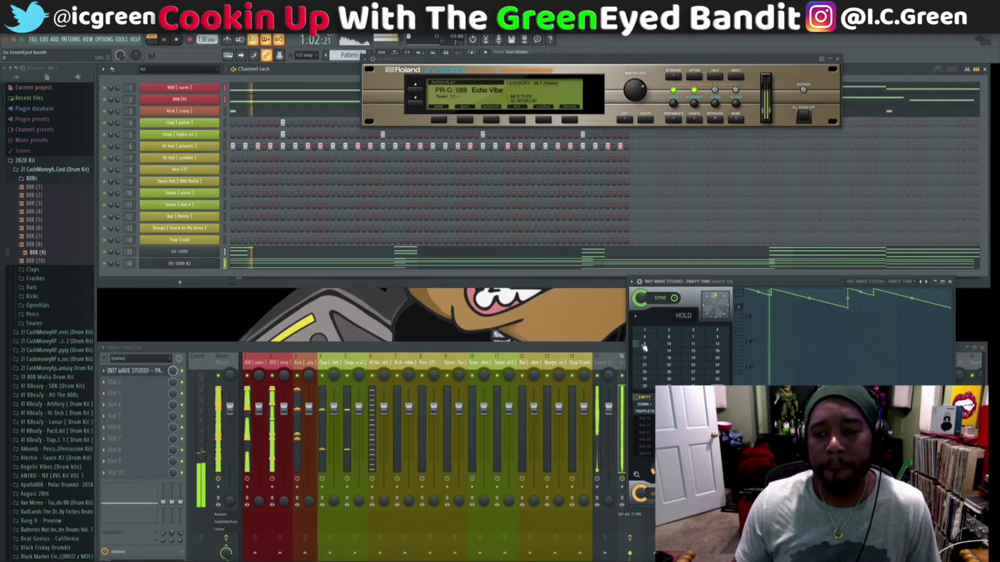
click(669, 346)
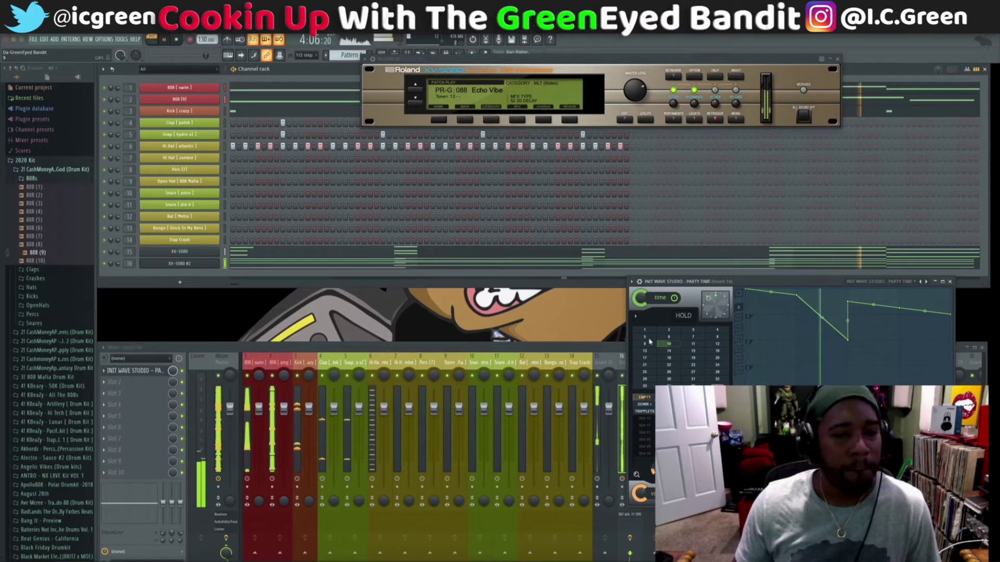
click(696, 343)
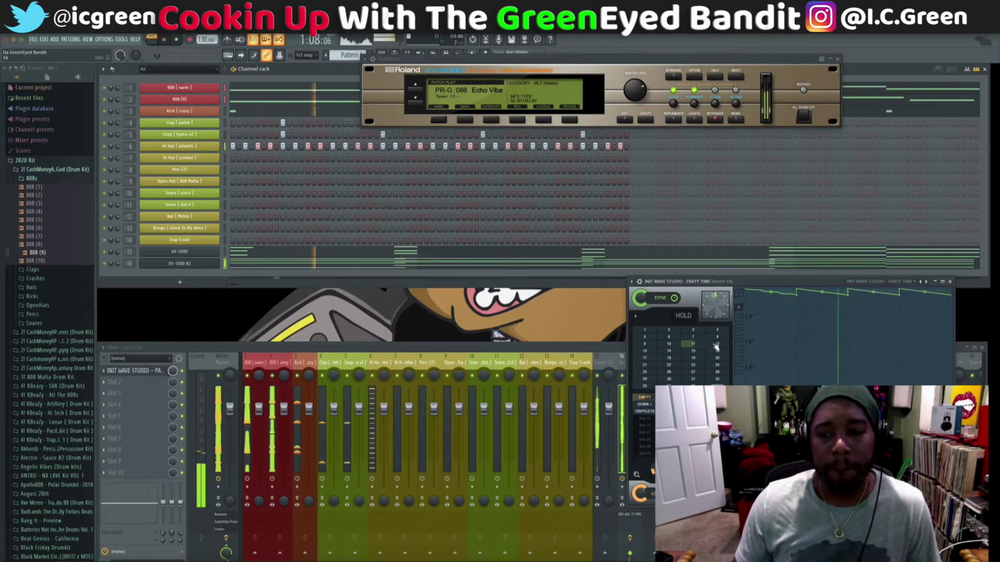
click(696, 345)
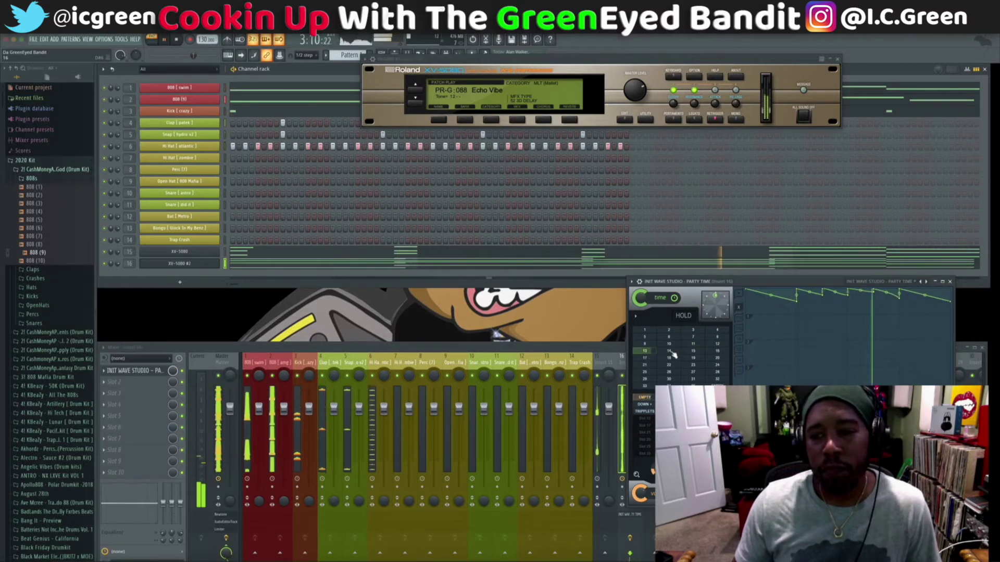
click(670, 352)
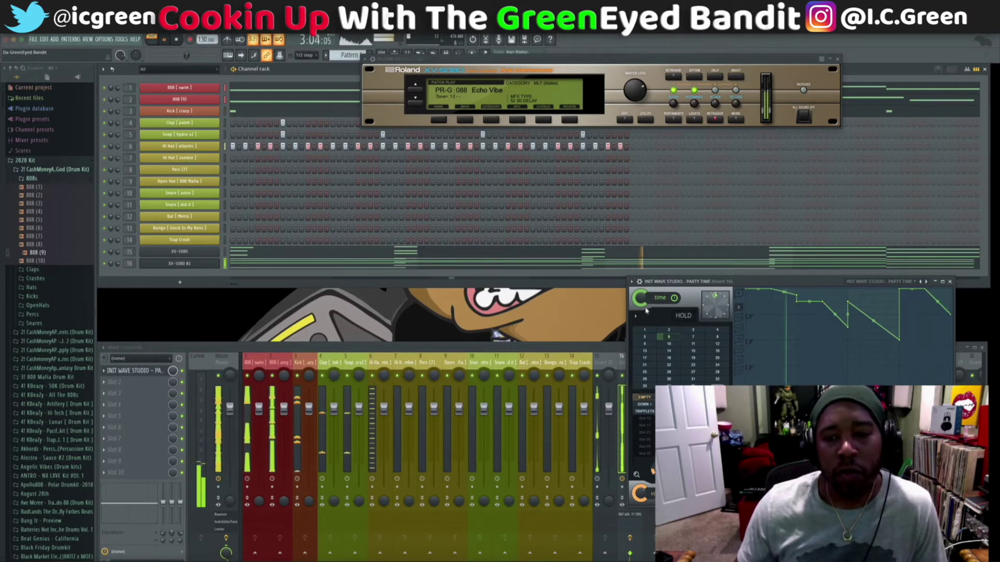
click(949, 281)
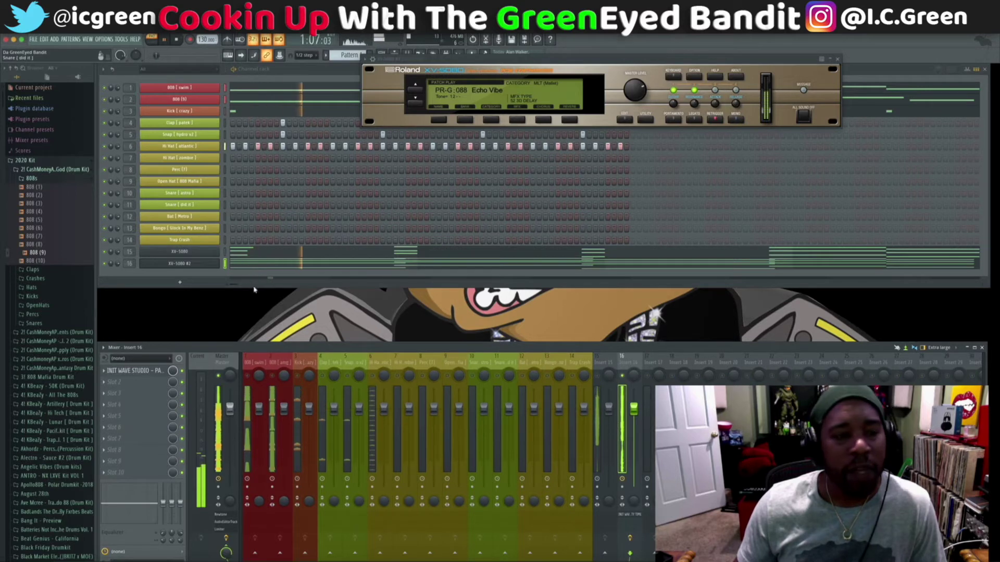
Audition patches PR-F 036 Double Steel and PR-F 070 Chime Bells on the second XV-5080 through Gross Beat.
click(192, 264)
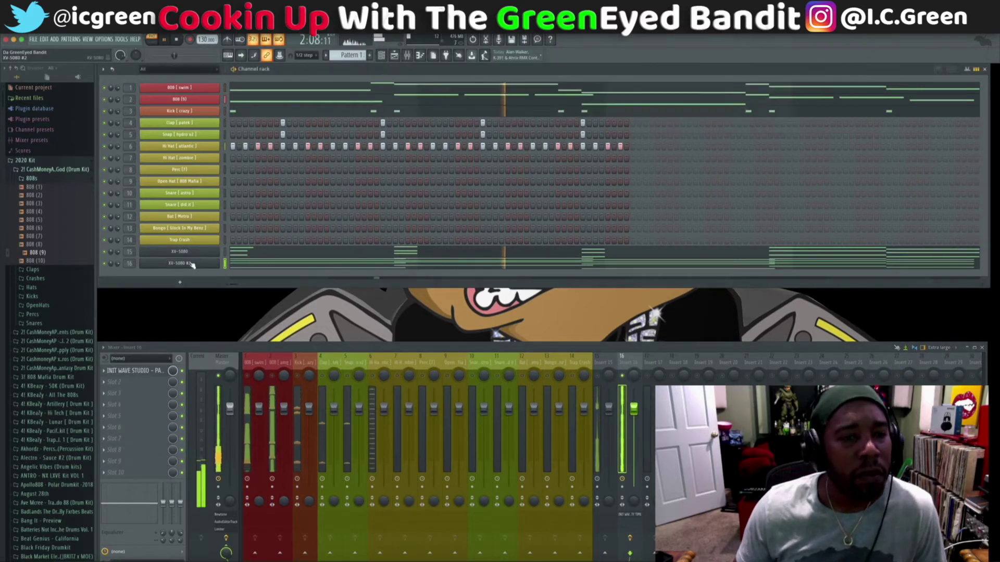
click(192, 264)
click(456, 91)
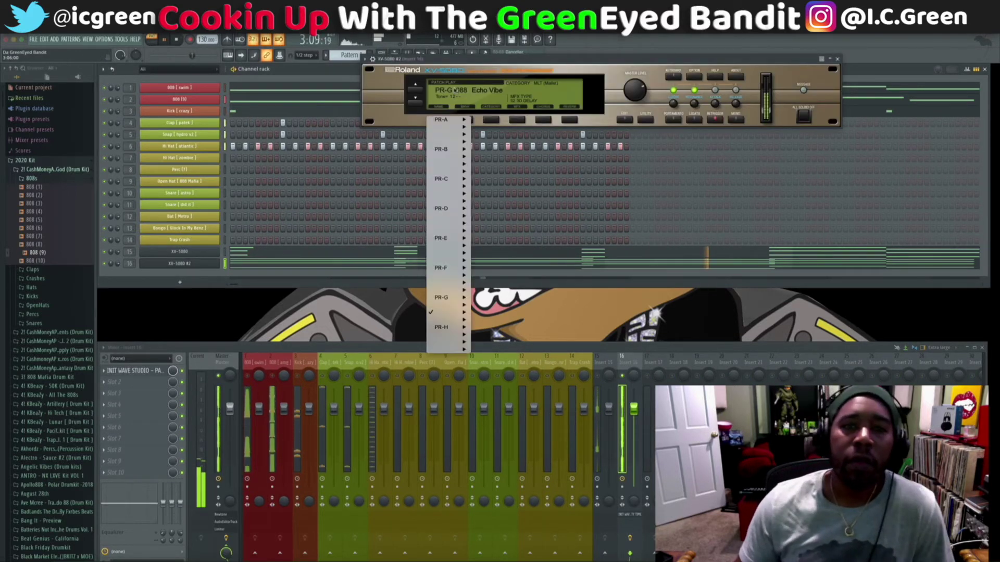
mouse_move(447, 283)
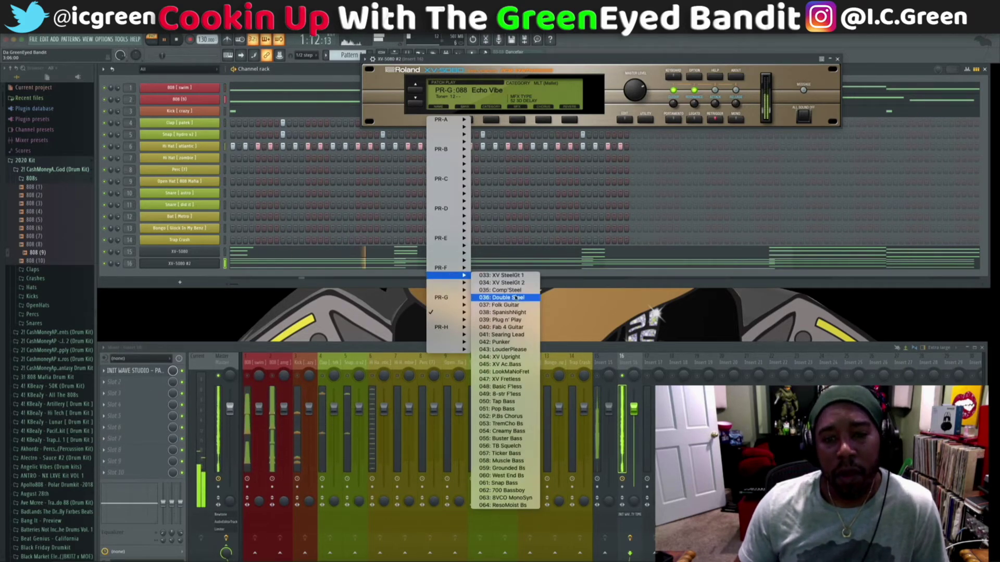
click(507, 298)
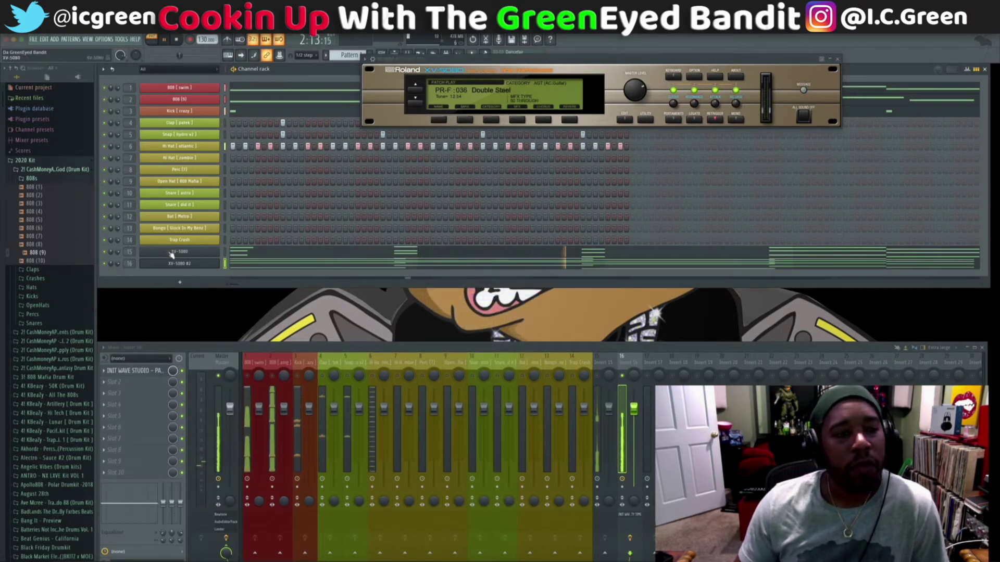
click(454, 90)
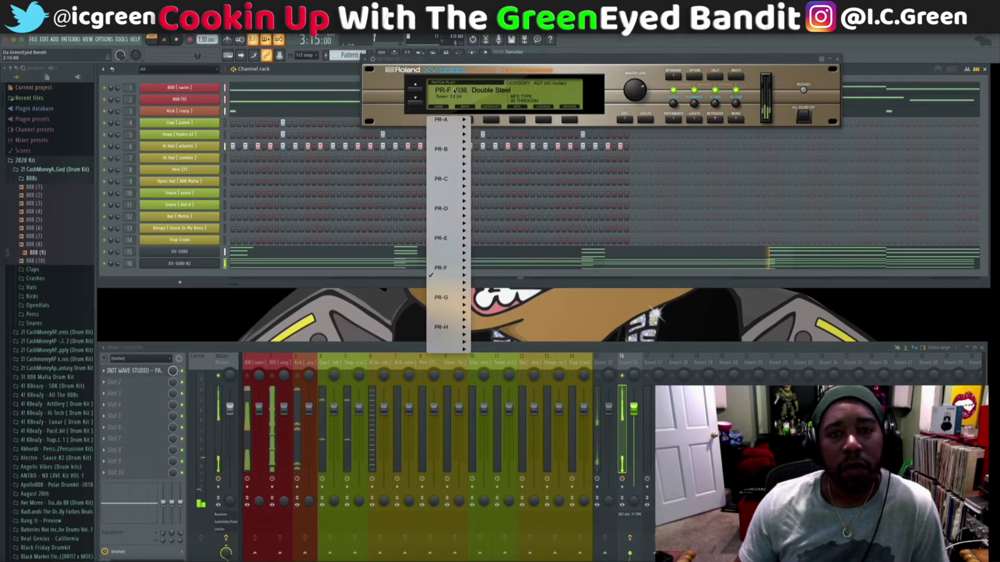
mouse_move(449, 285)
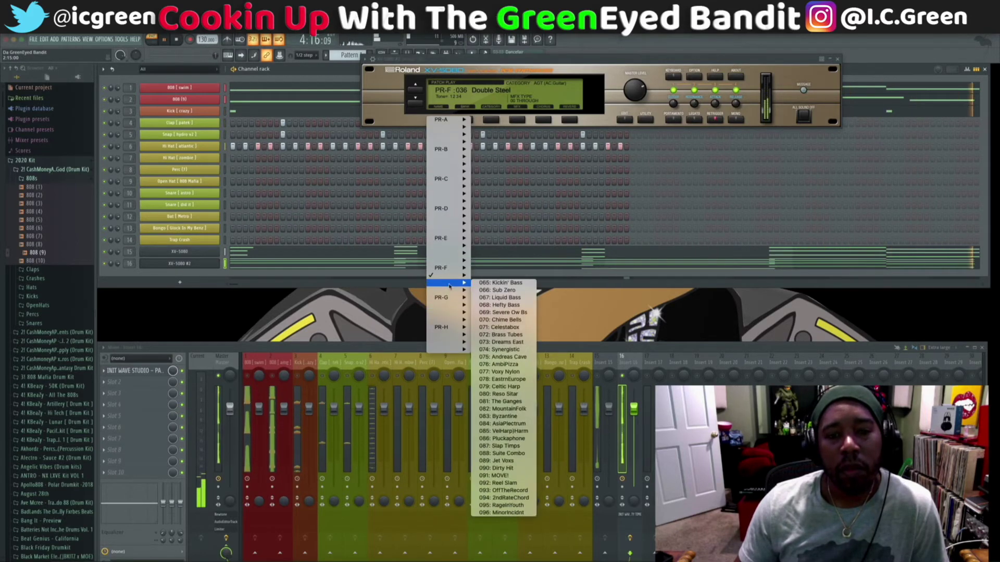
click(500, 320)
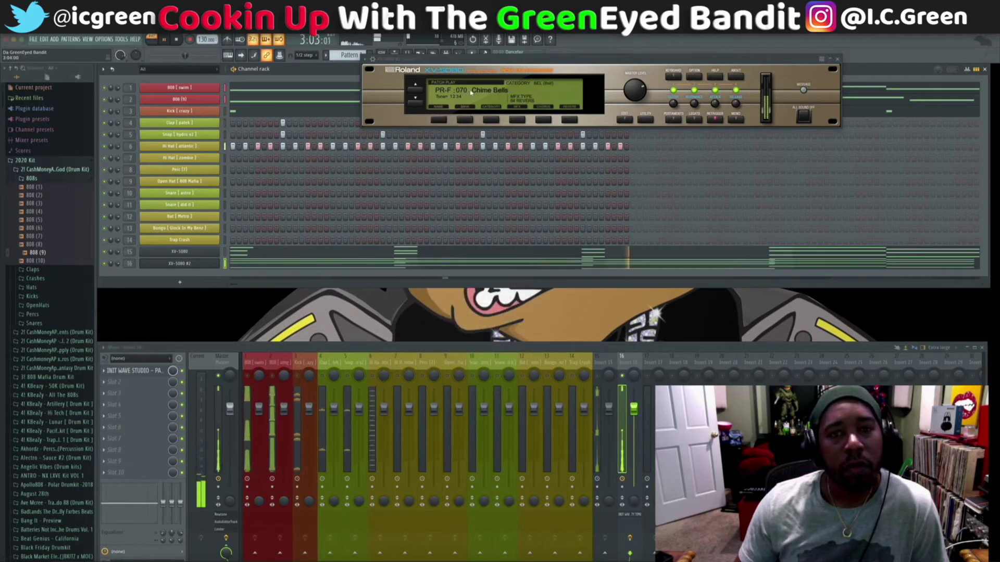
Switch the second XV-5080 to patch PR-E 066 SampleThe80s and un-solo mixer track 16 to hear it in the full beat.
click(471, 91)
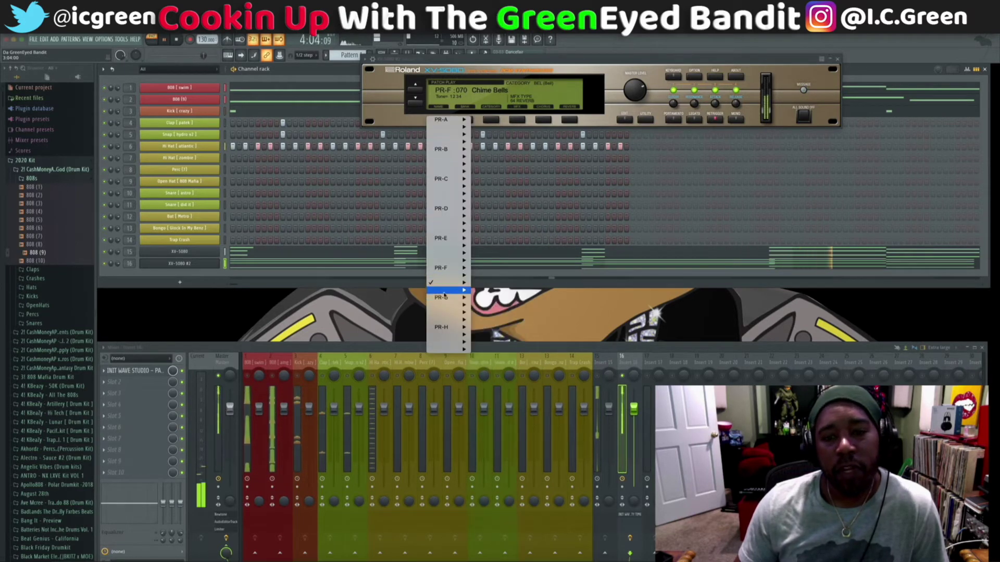
mouse_move(444, 294)
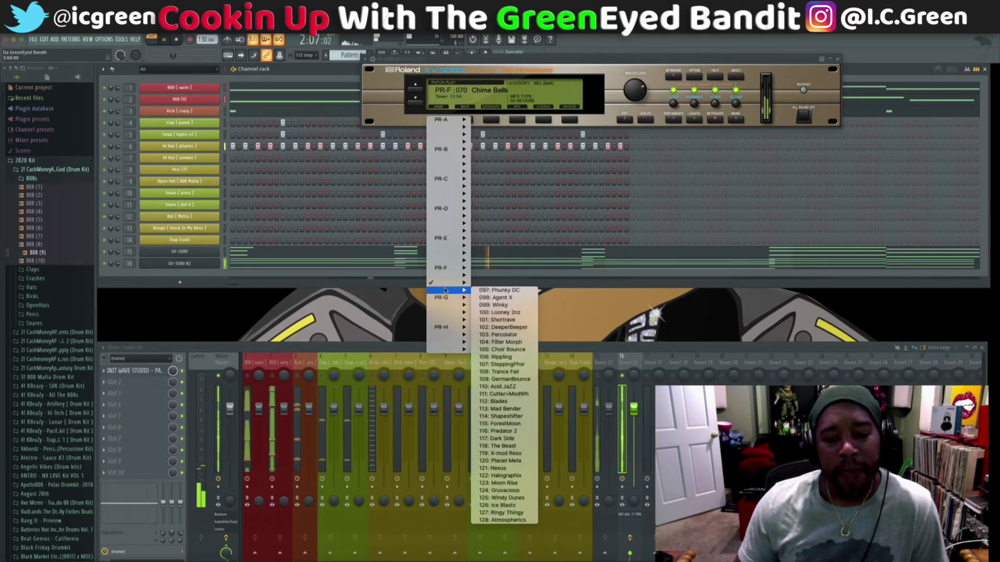
mouse_move(445, 265)
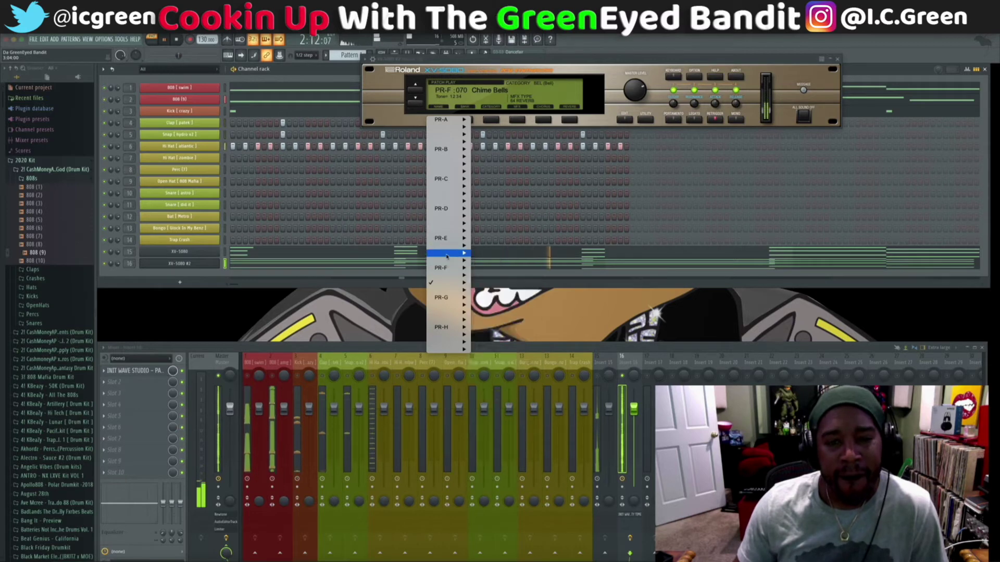
click(521, 261)
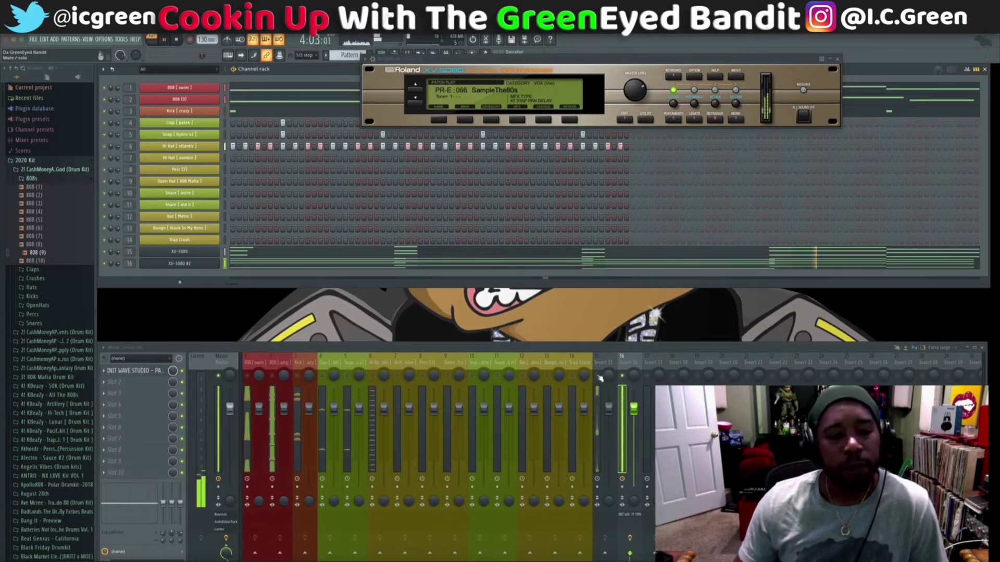
click(624, 377)
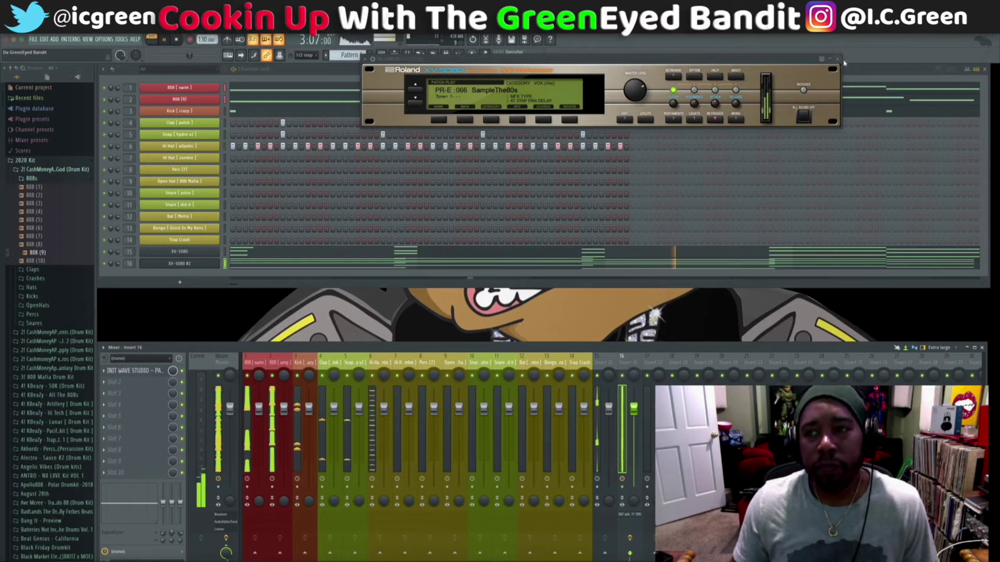
click(838, 60)
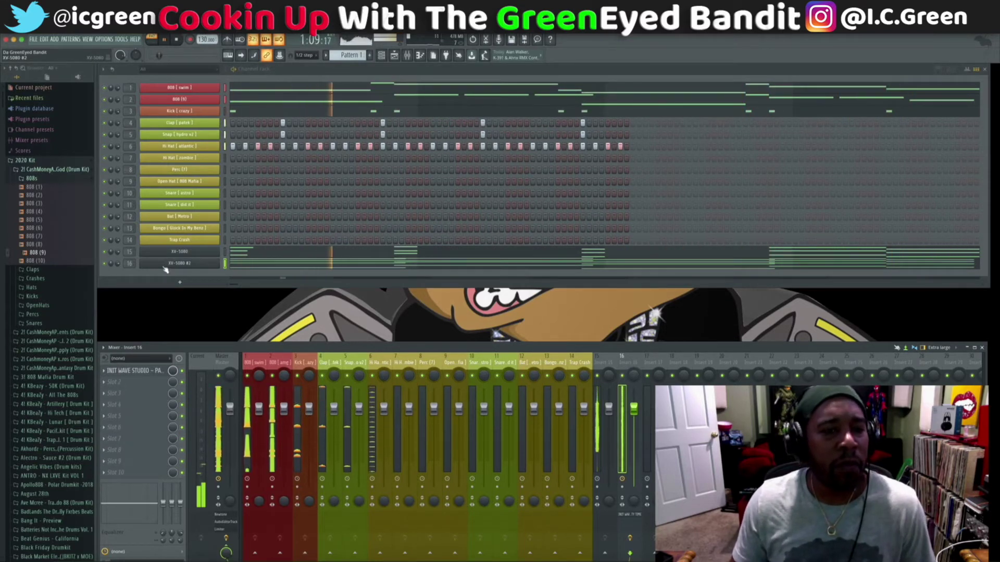
Add an extra C5 note at step 4 of bar 1, between the second and third hits, in the Hi Hat [atlantic] piano roll.
right_click(226, 146)
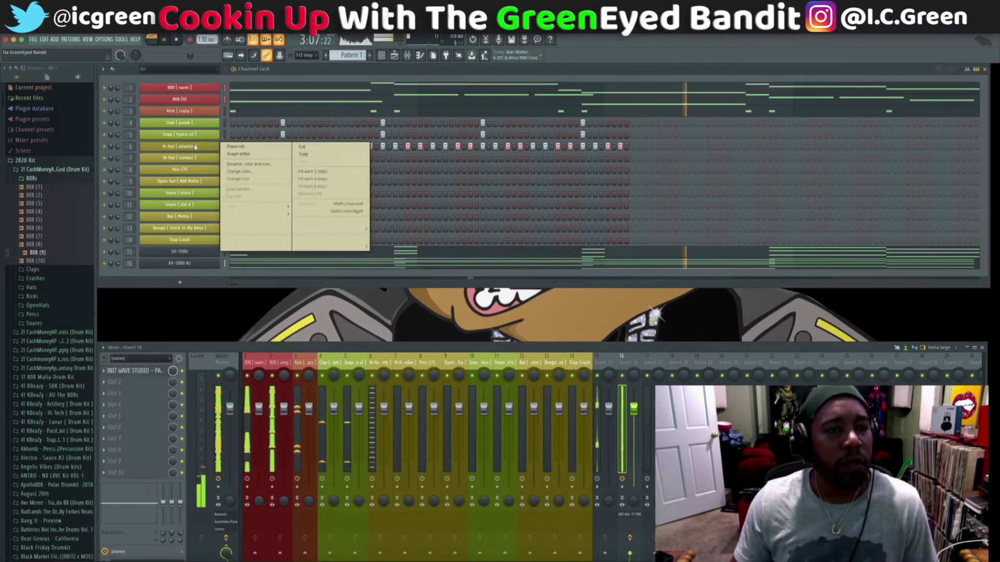
click(250, 154)
key(space)
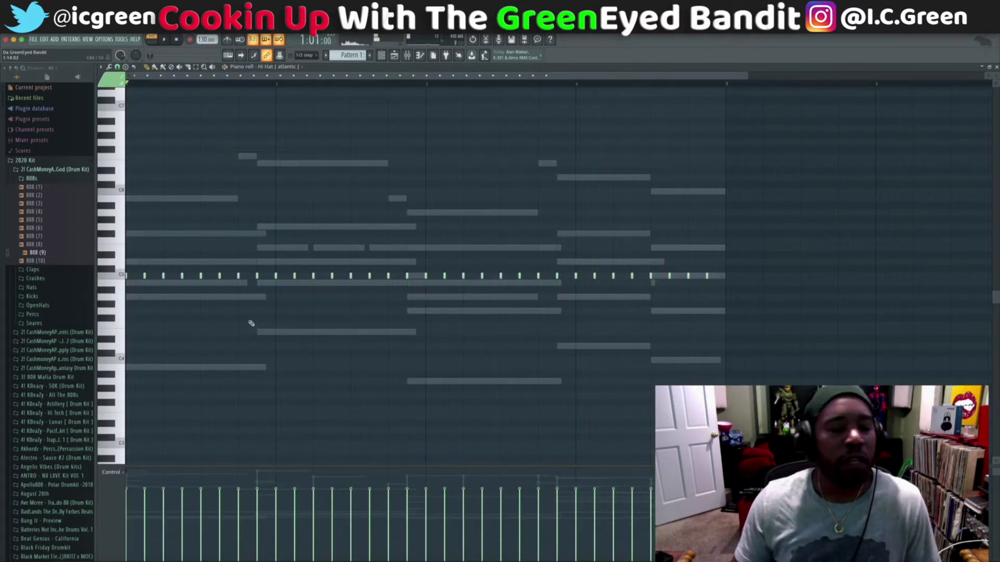
key(space)
key(space)
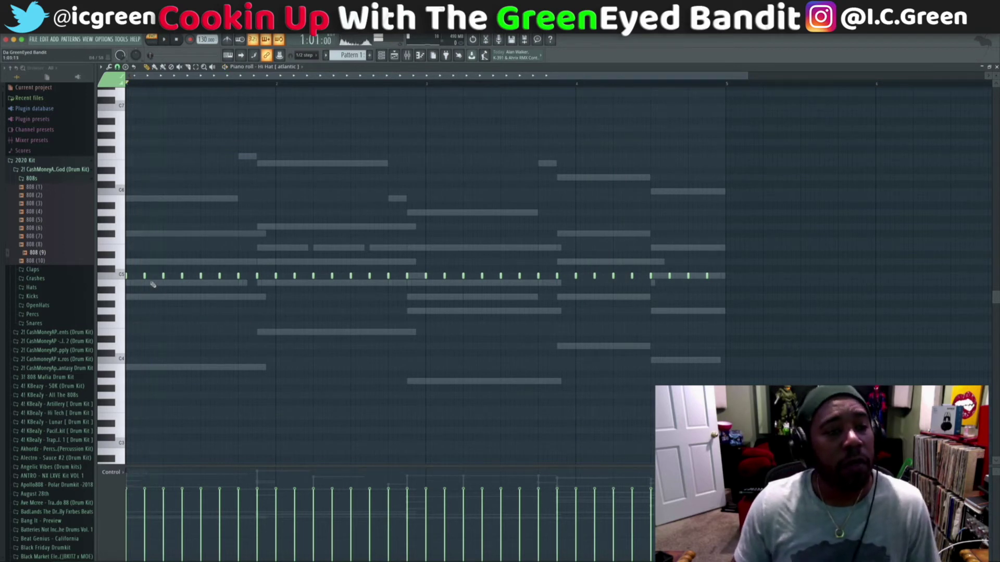
key(space)
key(space)
key(space)
key(space)
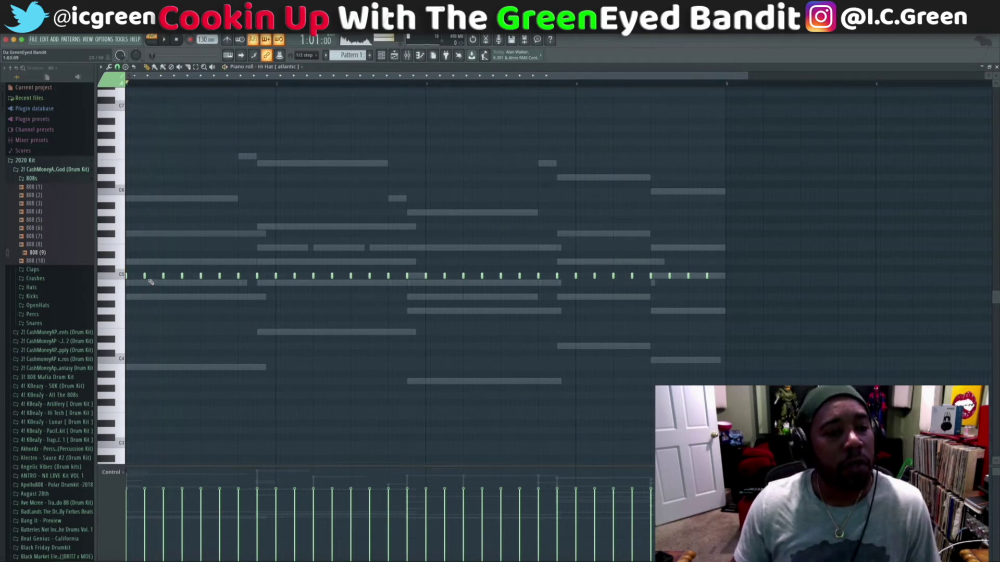
key(space)
click(154, 276)
key(space)
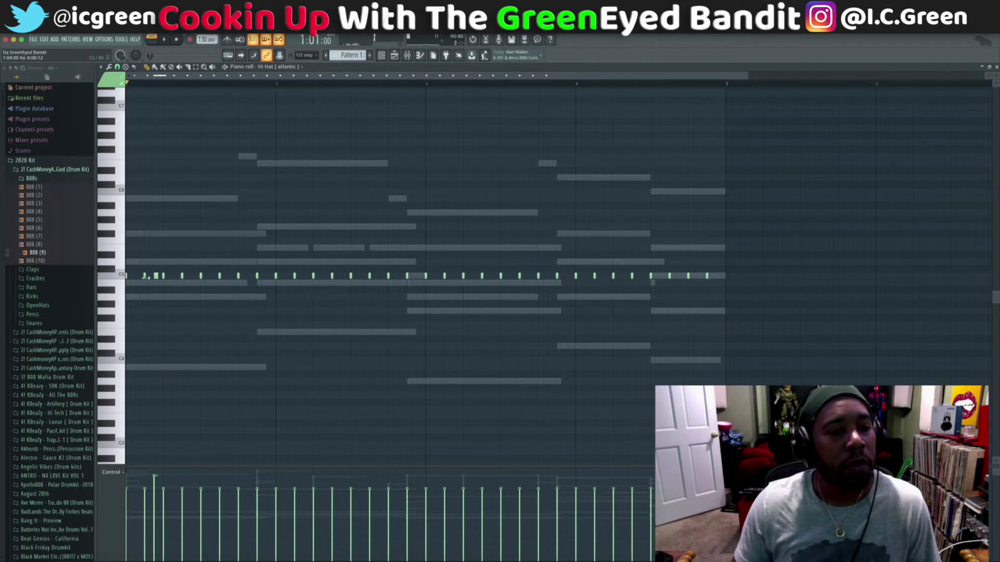
Add Hi Hat [atlantic] C5 notes at steps 14 and 16 of bar 1 and delete those at steps 11 and 13 of bar 2.
key(space)
key(space)
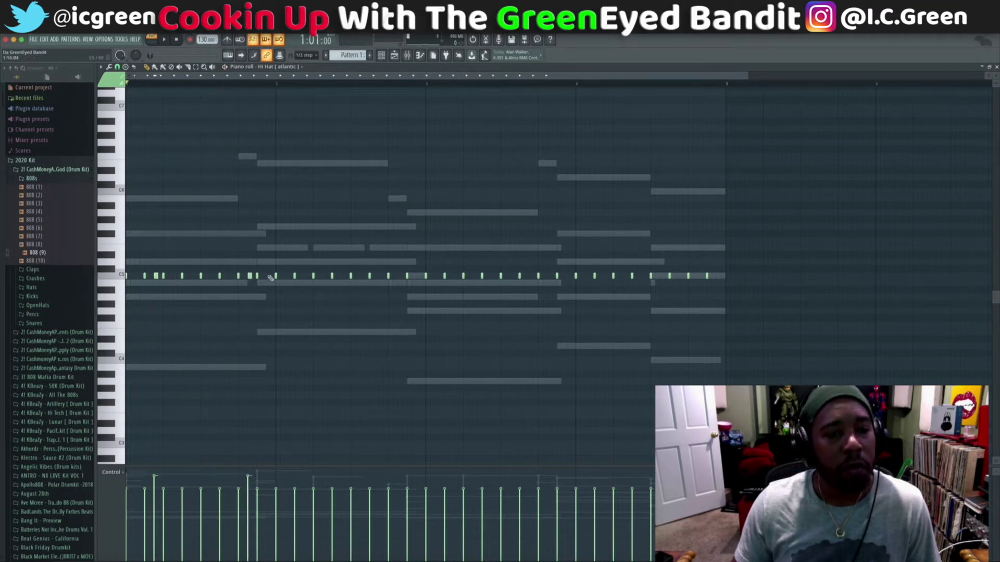
key(space)
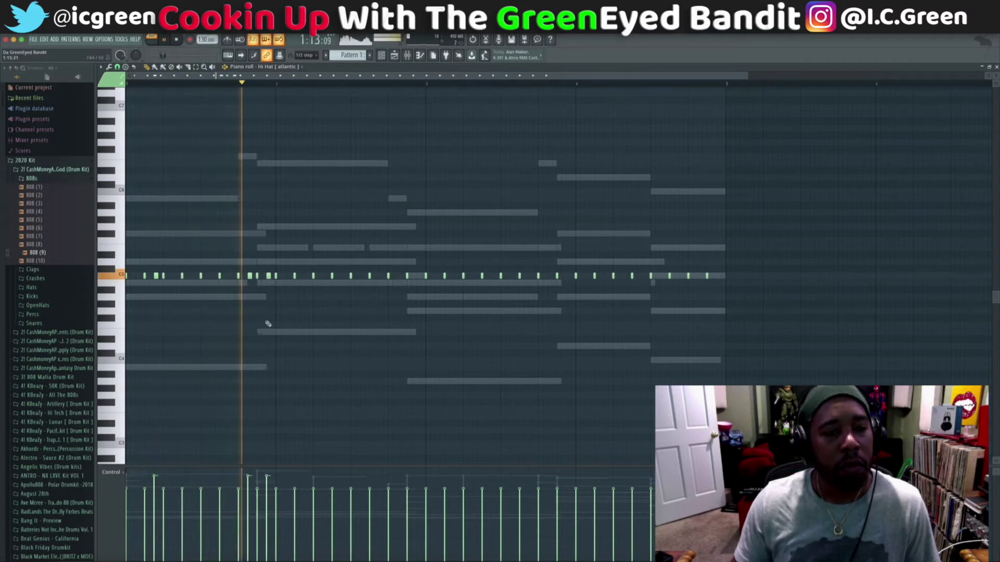
key(space)
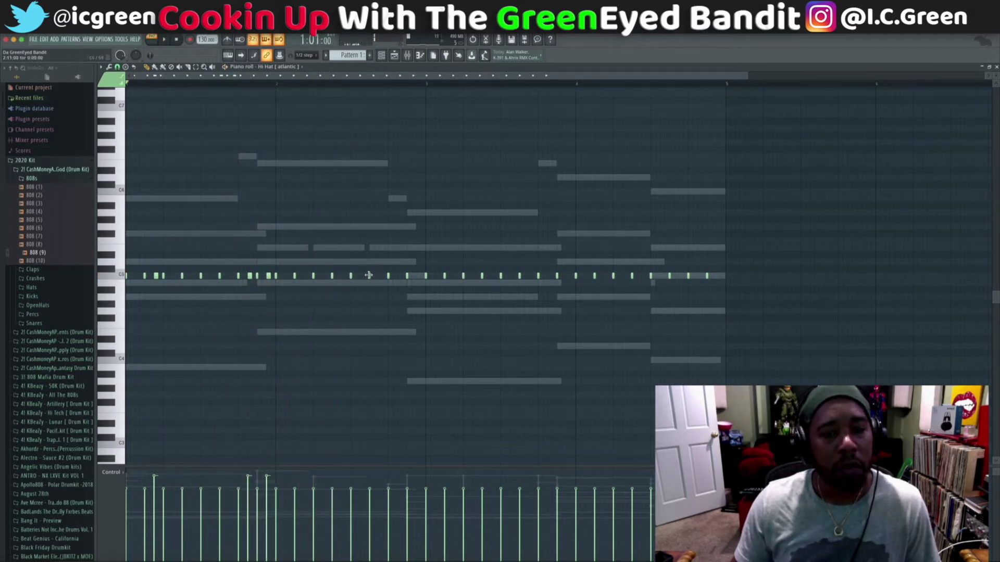
key(space)
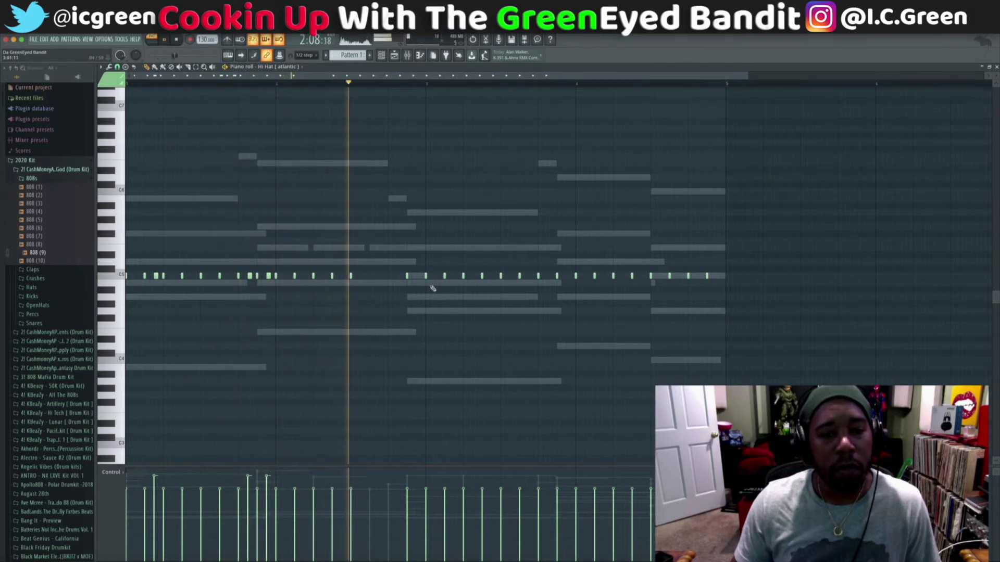
key(space)
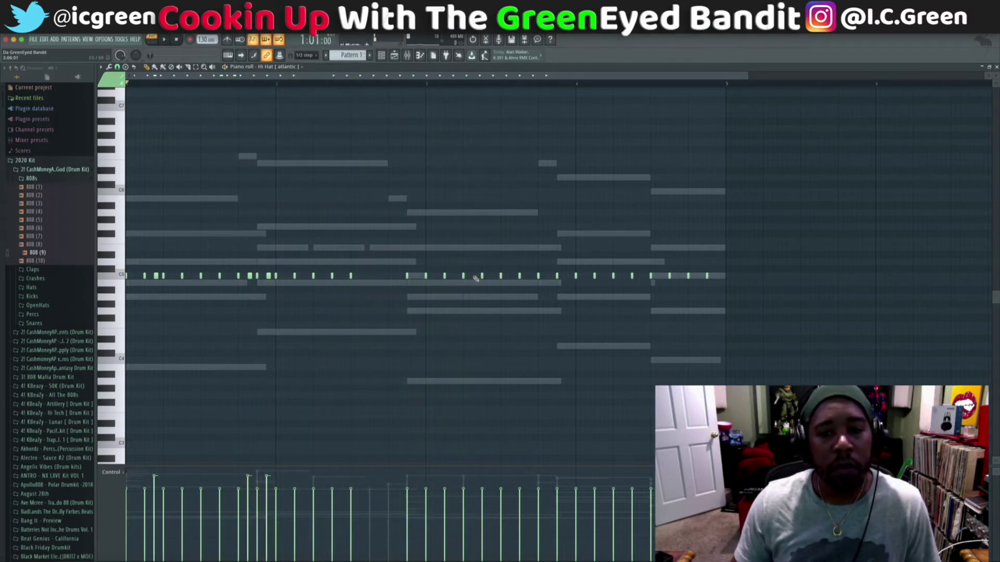
Add extra Hi Hat [atlantic] C5 notes at steps 6 and 8 of bar 3, checking them in playback.
key(space)
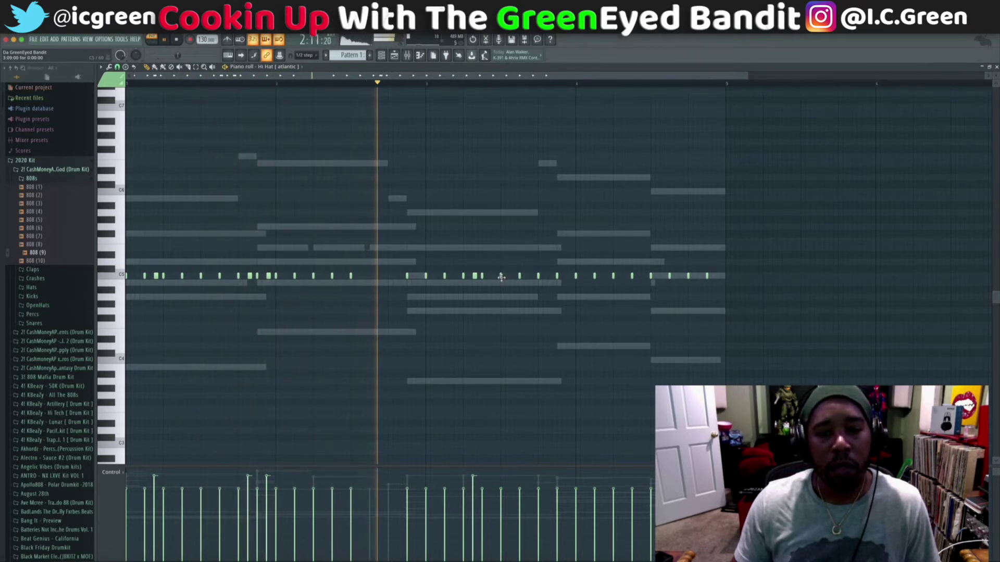
key(space)
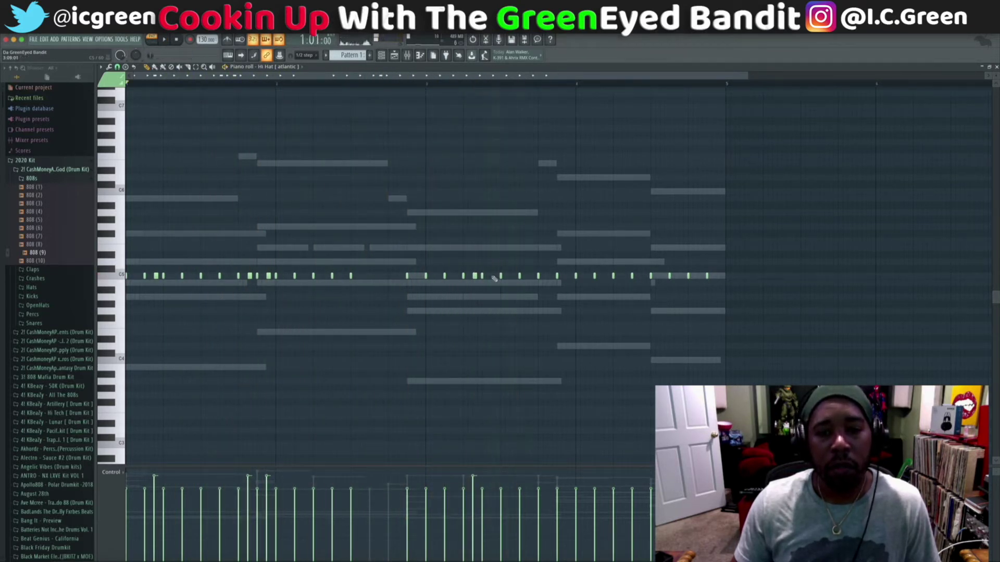
click(493, 276)
key(space)
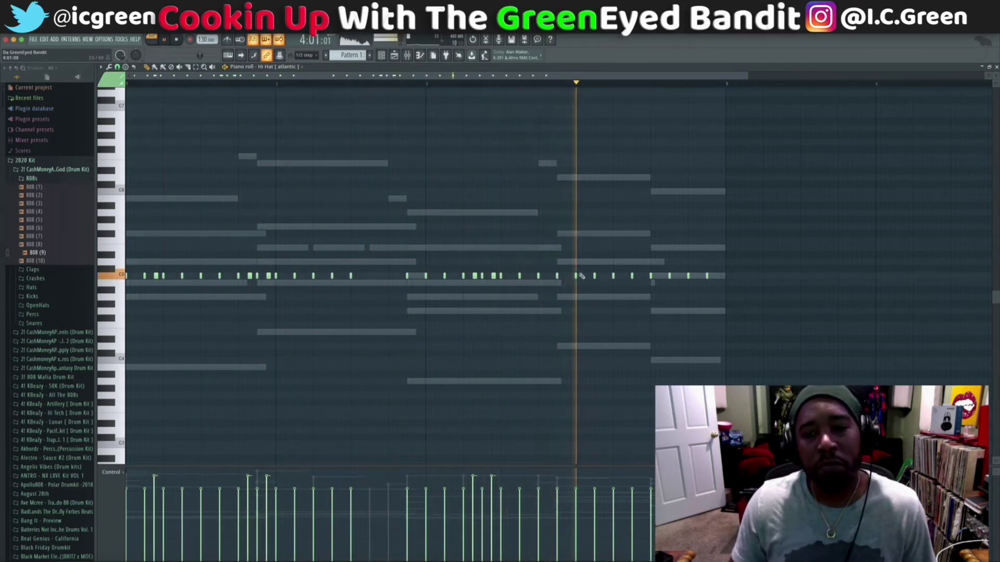
Add extra Hi Hat [atlantic] C5 notes at steps 2, 4, 10 and 12 of bar 4, then close the piano roll.
key(space)
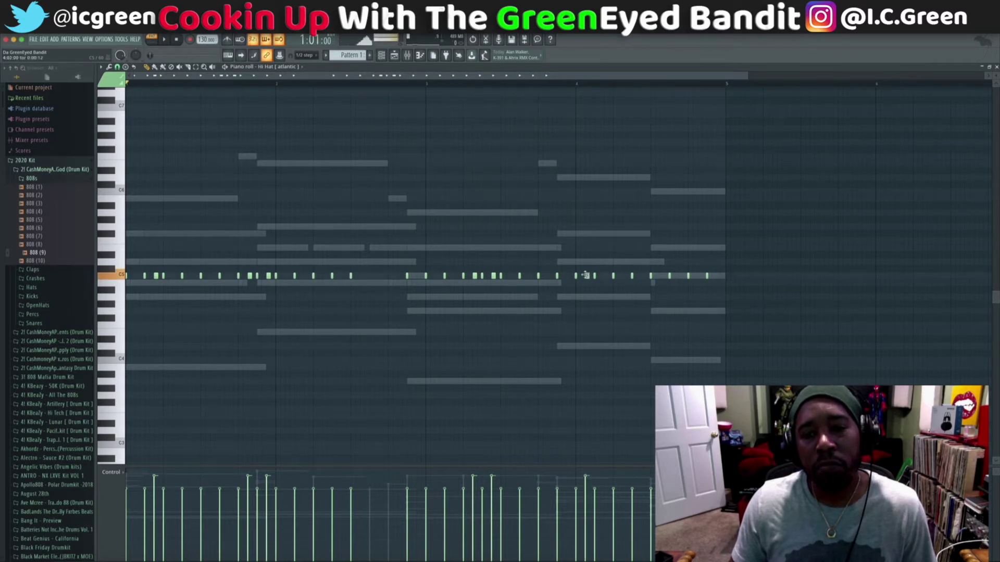
key(space)
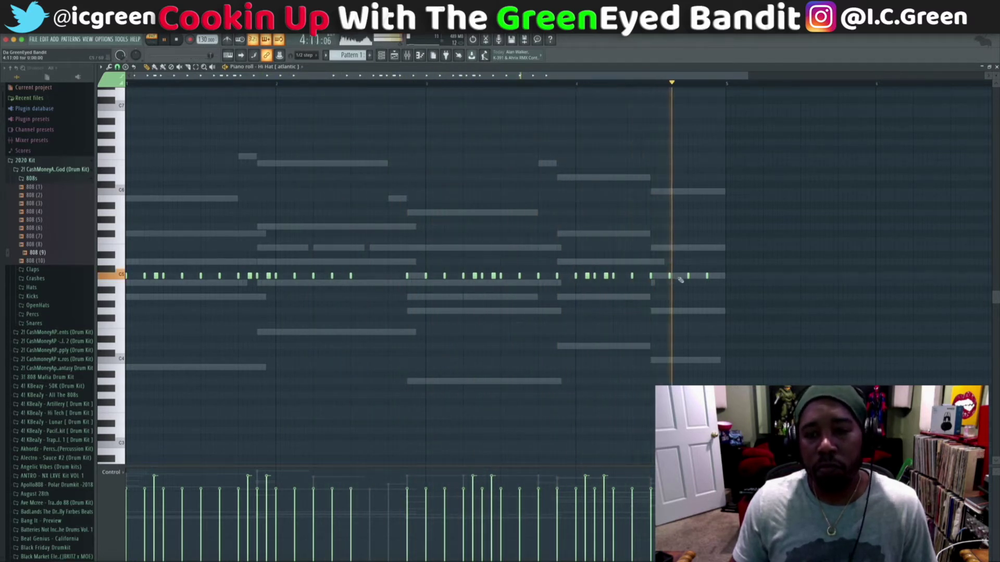
key(space)
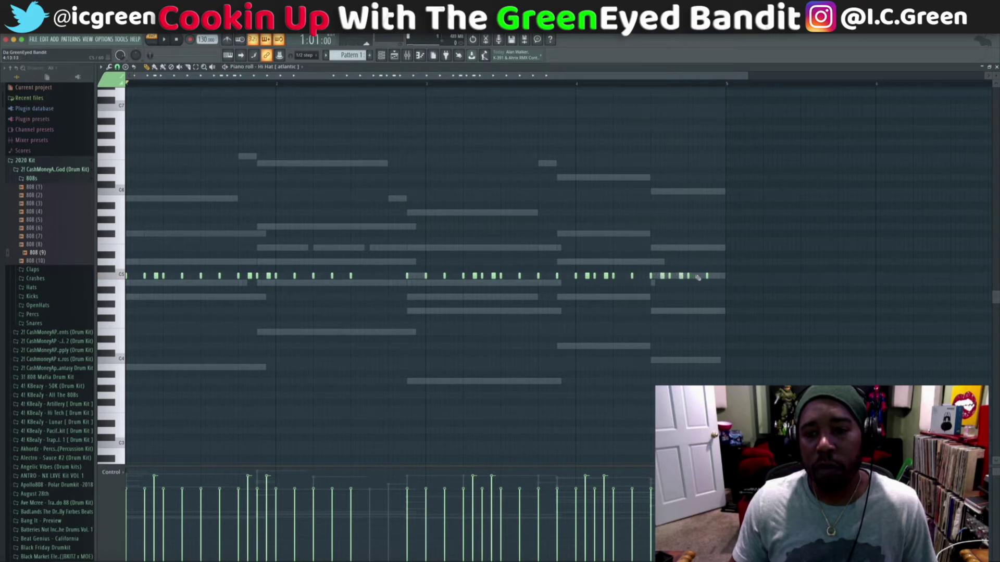
key(space)
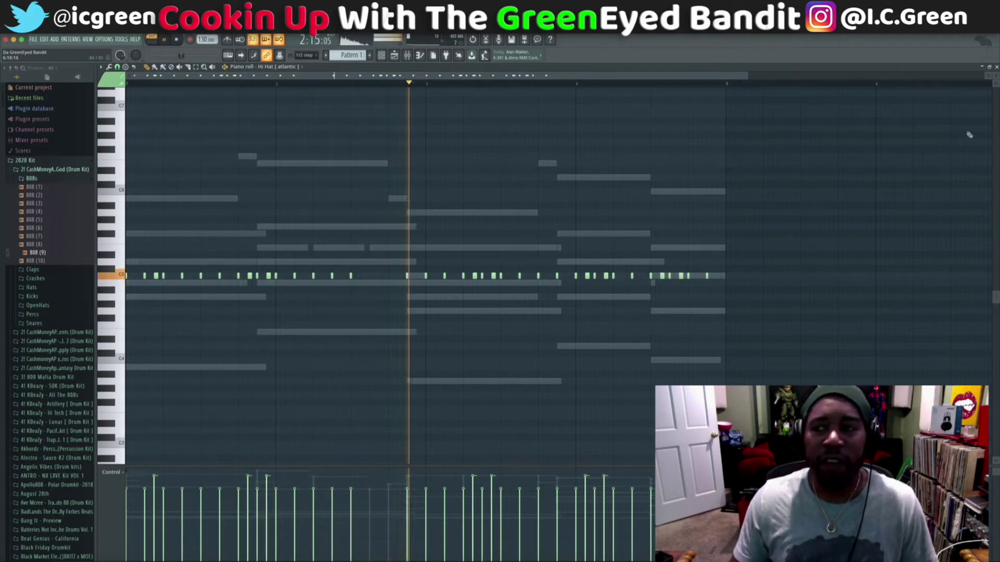
click(996, 68)
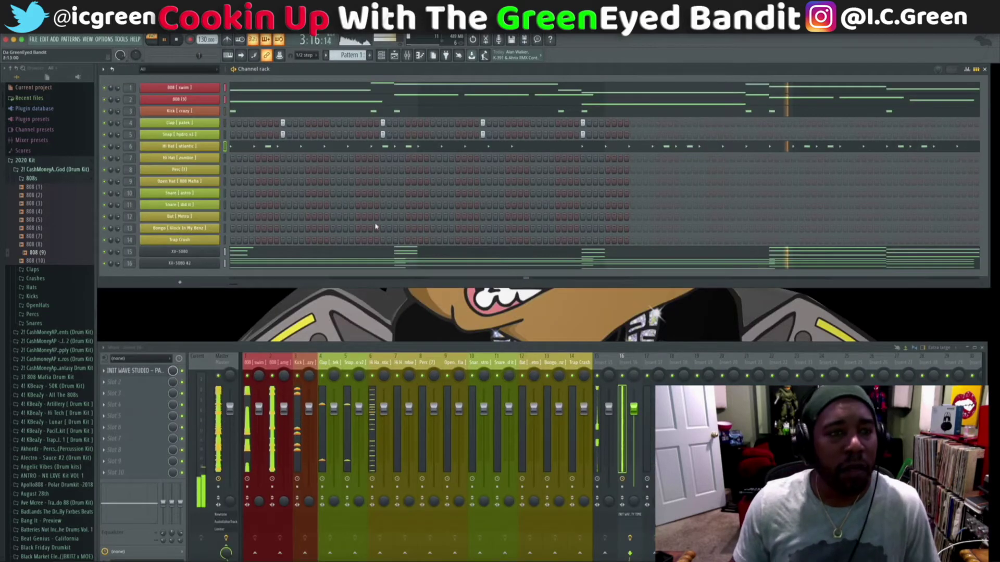
Fill Hi Hat [zombie] with a hit every 2 steps and delete its notes at steps 11 and 13 of bar 2.
right_click(214, 157)
click(318, 185)
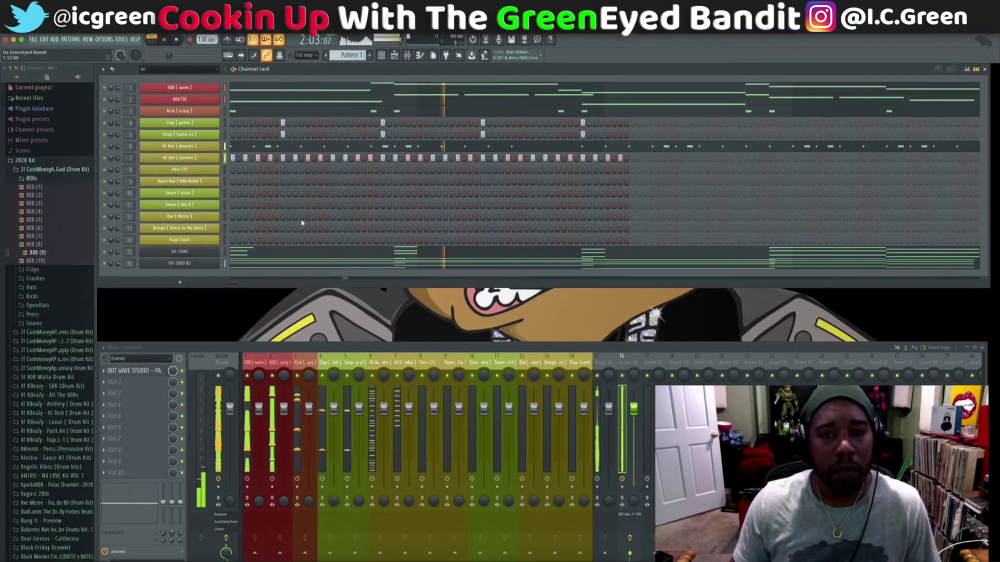
right_click(217, 156)
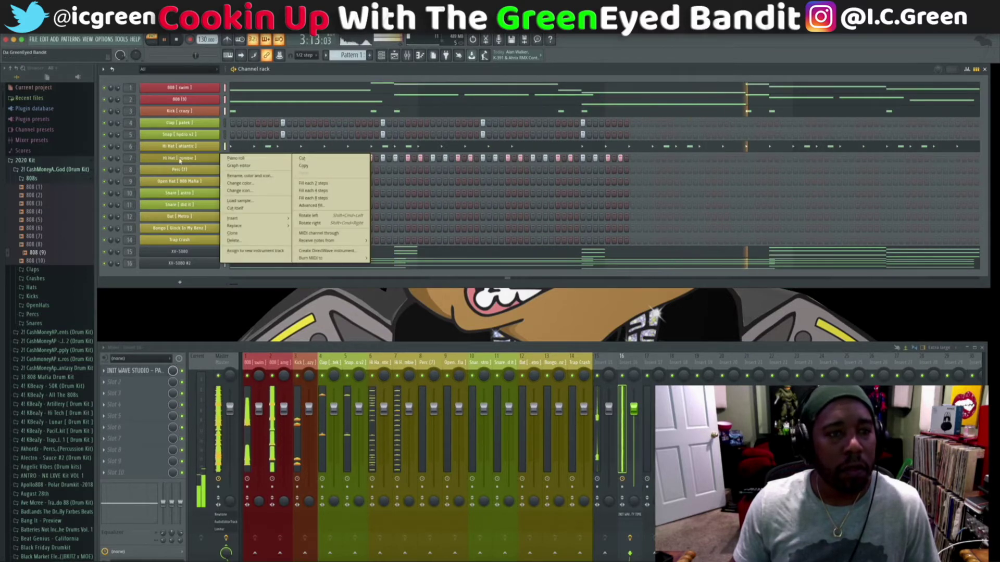
click(245, 162)
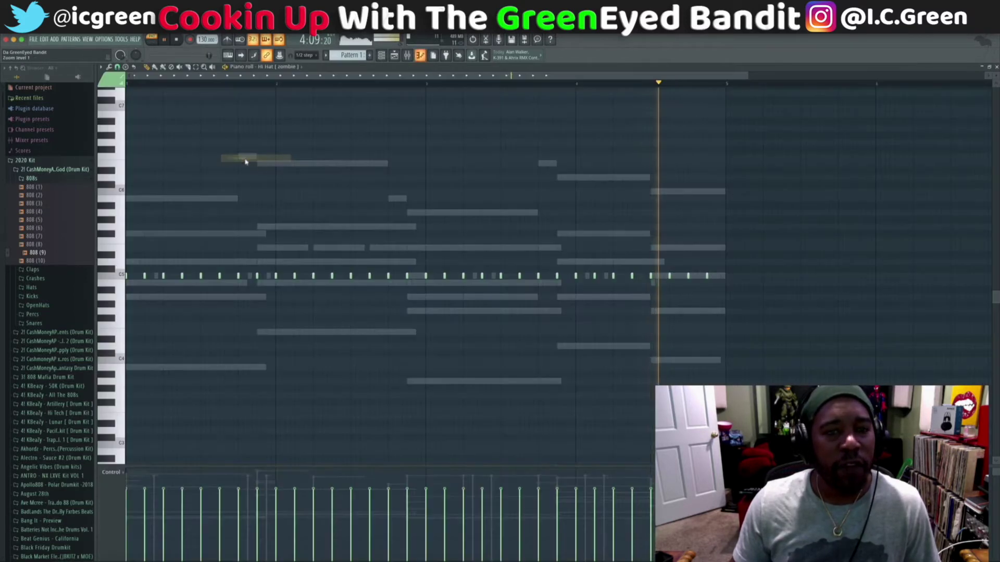
right_click(370, 276)
right_click(388, 276)
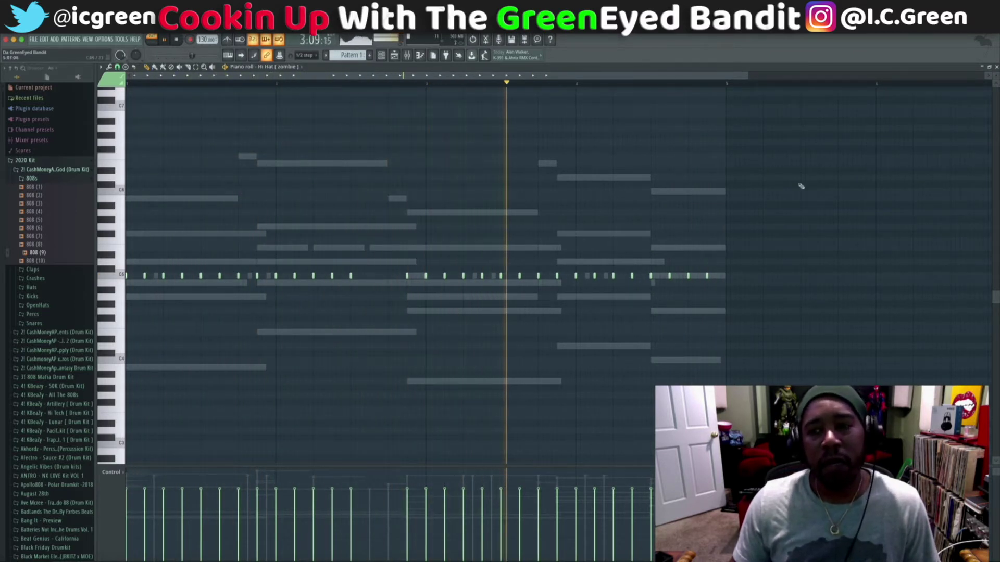
click(996, 67)
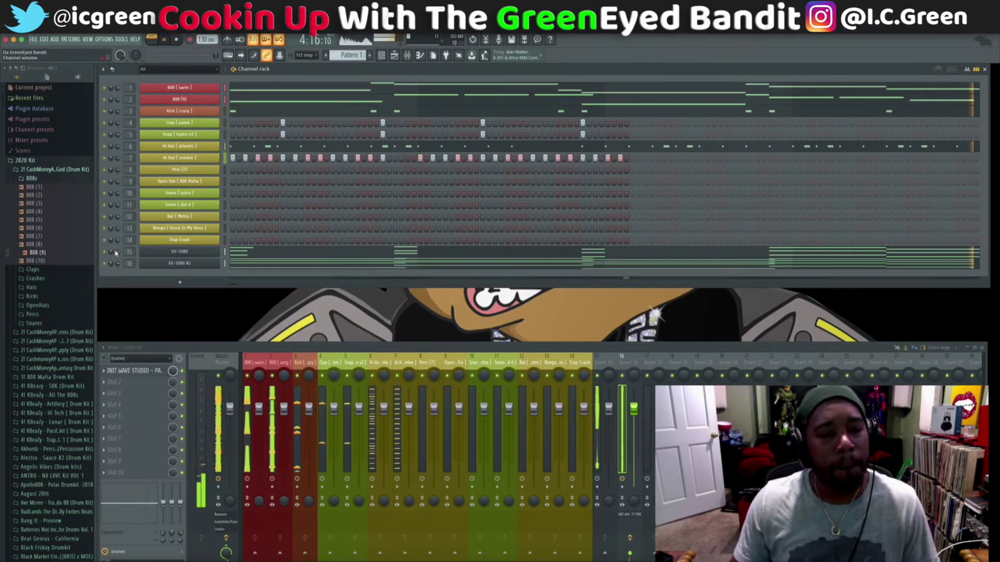
Stop playback and switch the first XV-5080 to patch PR-E 034 British B.
key(space)
click(187, 253)
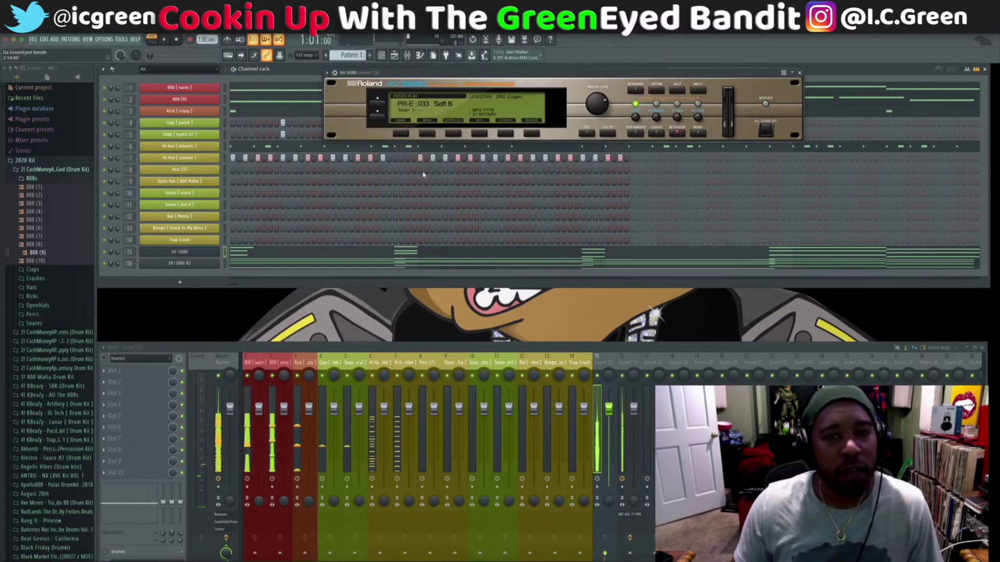
click(442, 104)
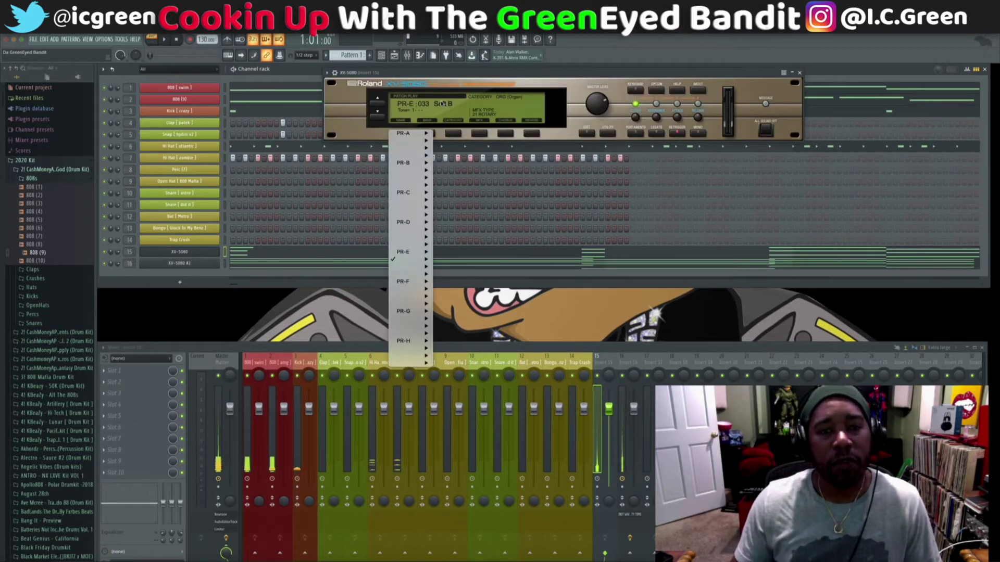
mouse_move(412, 259)
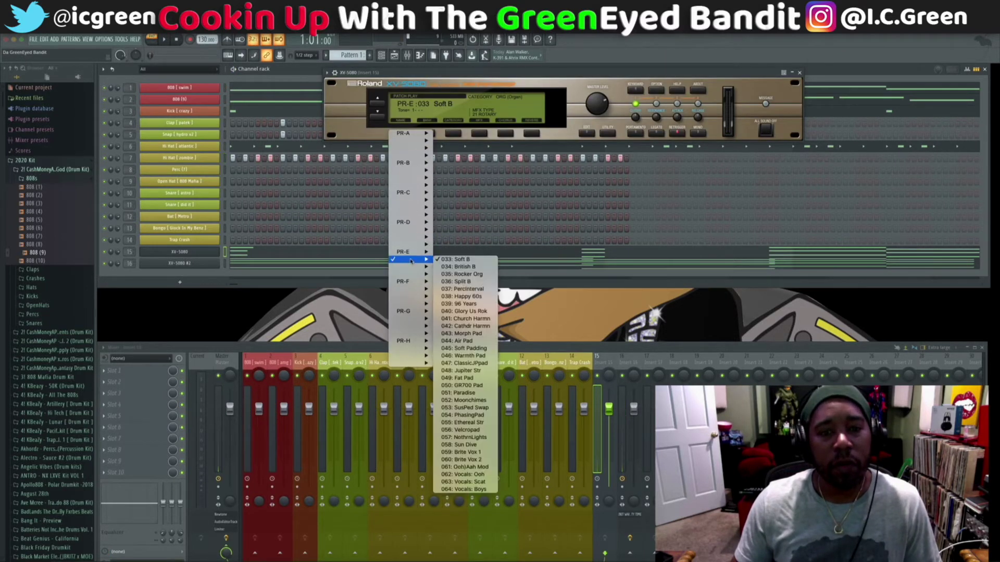
click(461, 267)
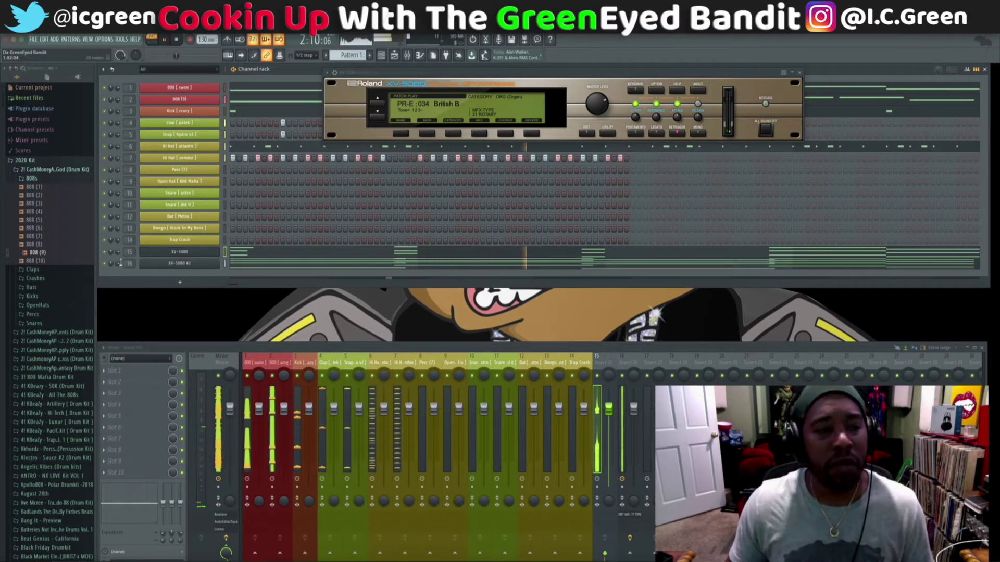
Solo mixer track 15 and load Fruity Delay Bank into its first effect slot.
right_click(598, 376)
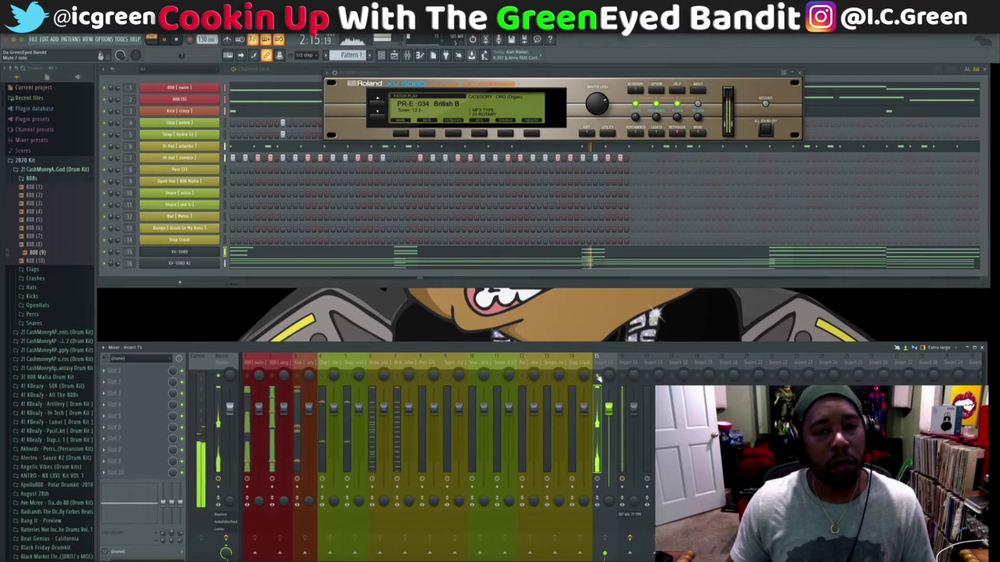
click(105, 371)
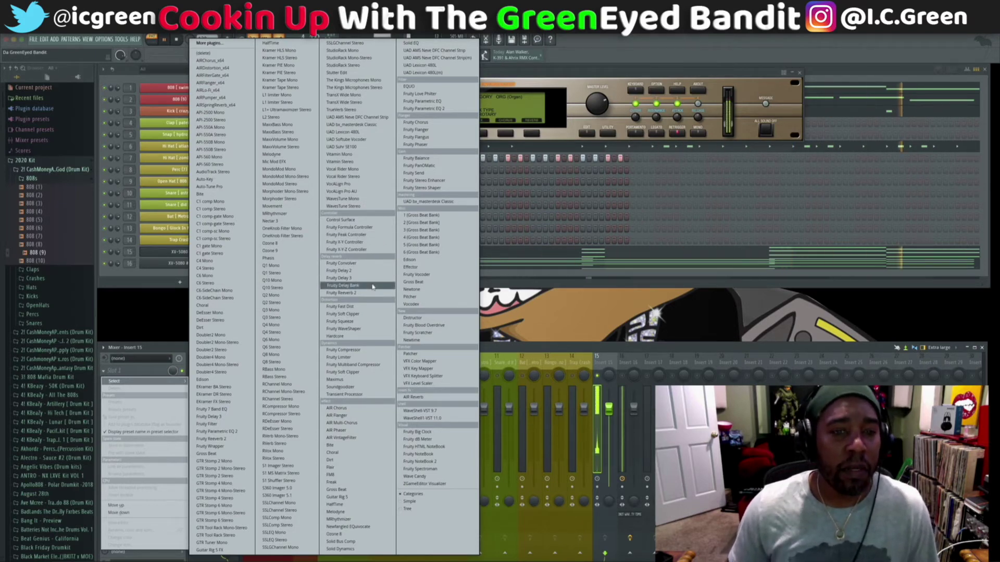
click(372, 287)
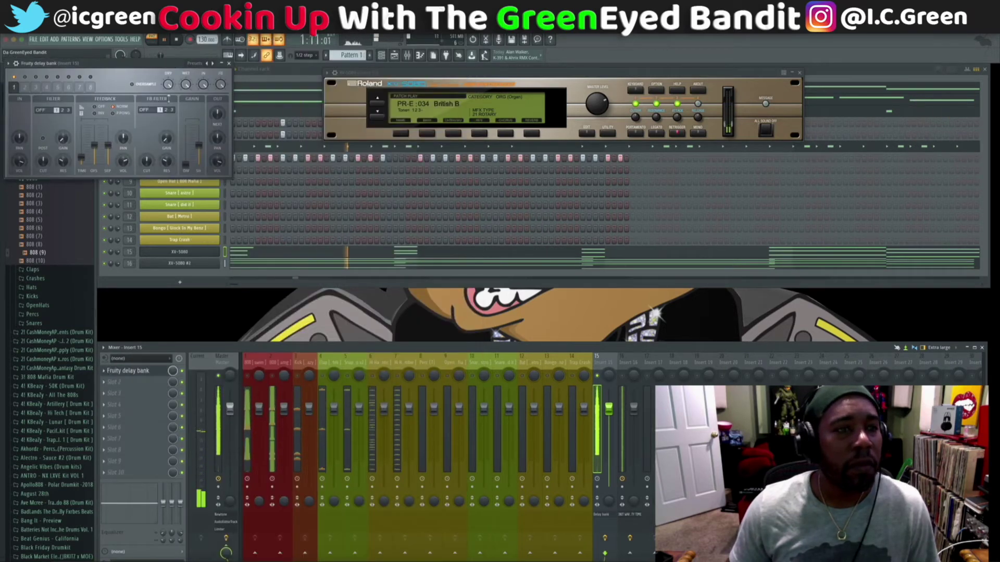
Audition the delay's 6 voice choir preset, settle on Classic ping pong, and close the delay and XV-5080 windows.
click(201, 67)
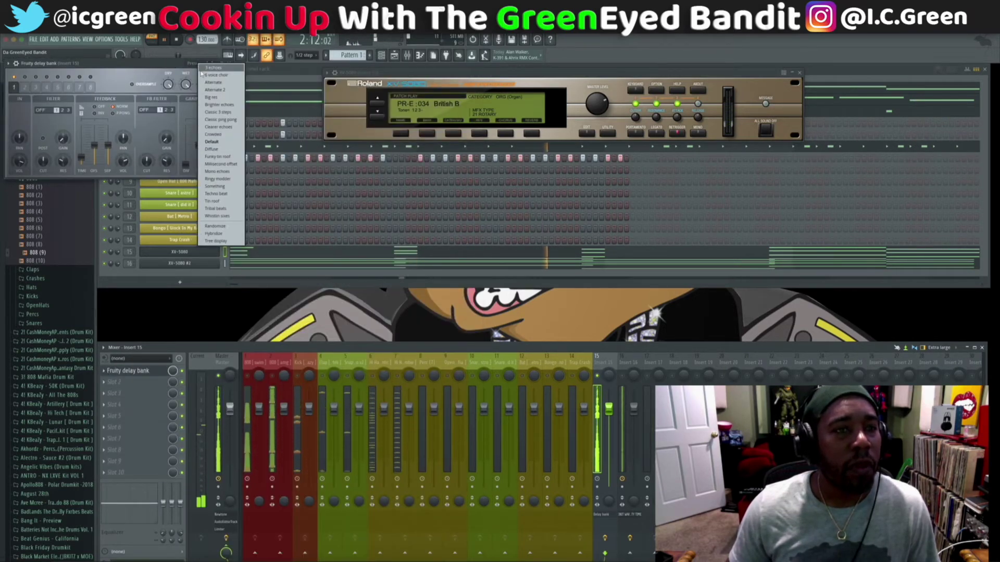
click(204, 75)
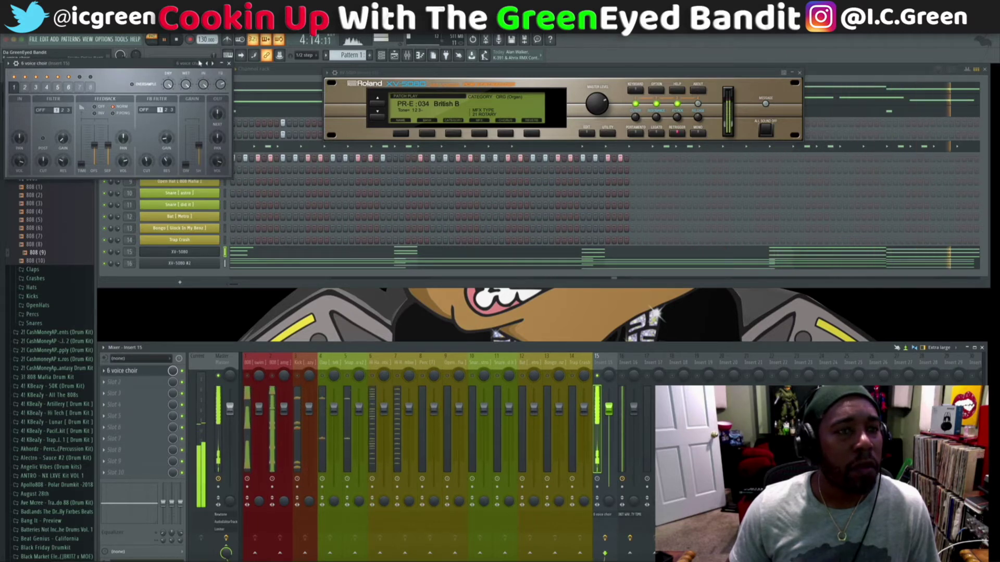
click(199, 64)
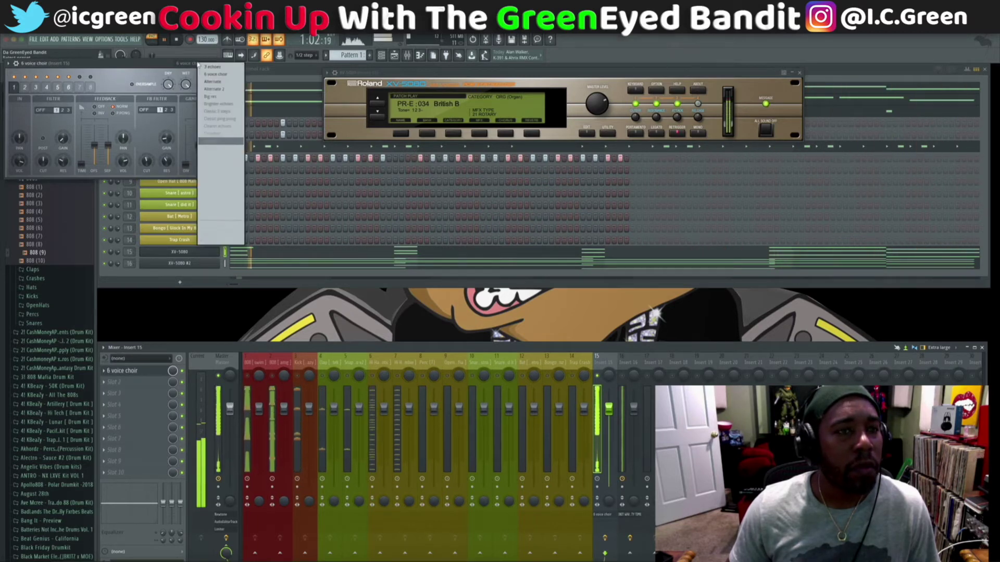
click(208, 120)
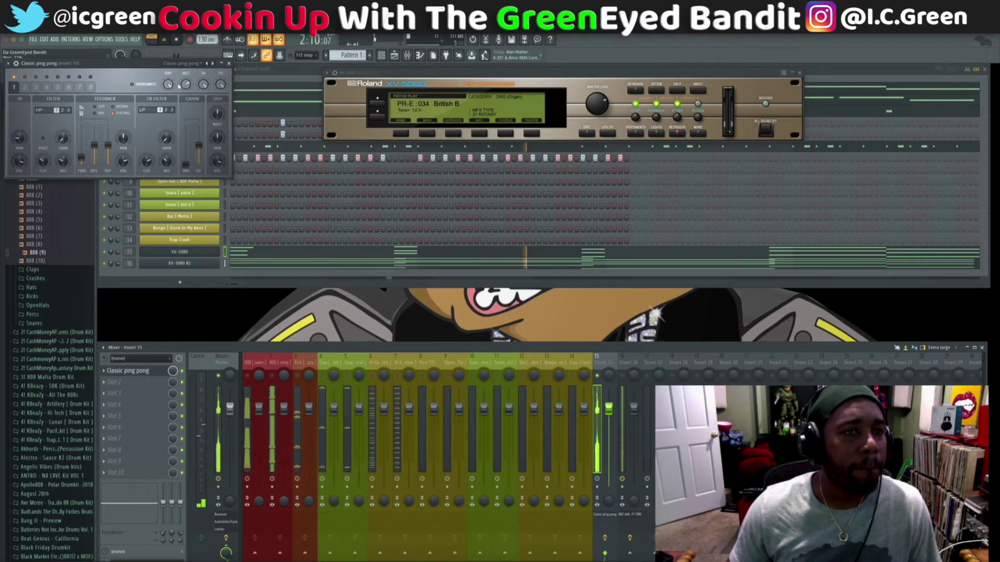
click(229, 63)
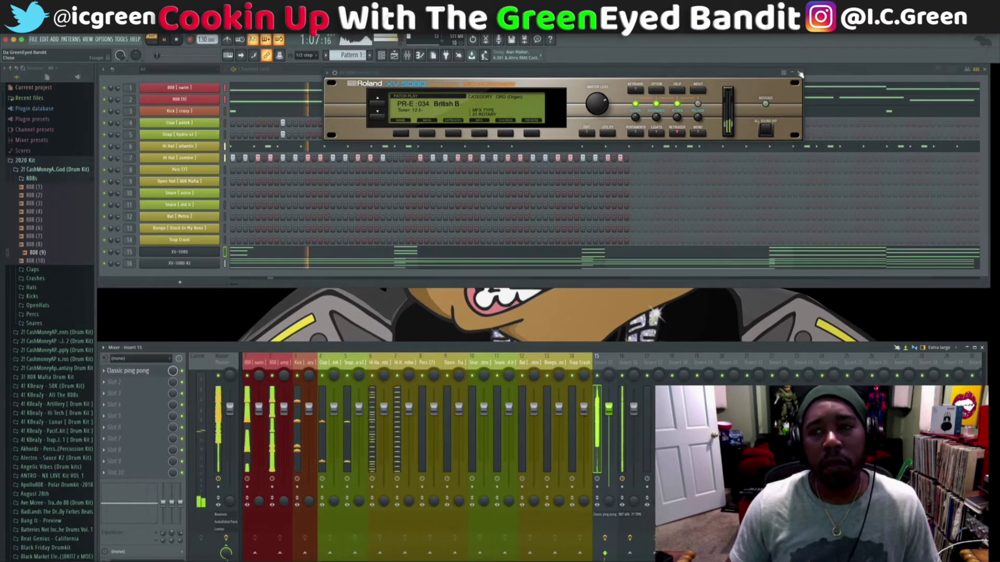
click(799, 73)
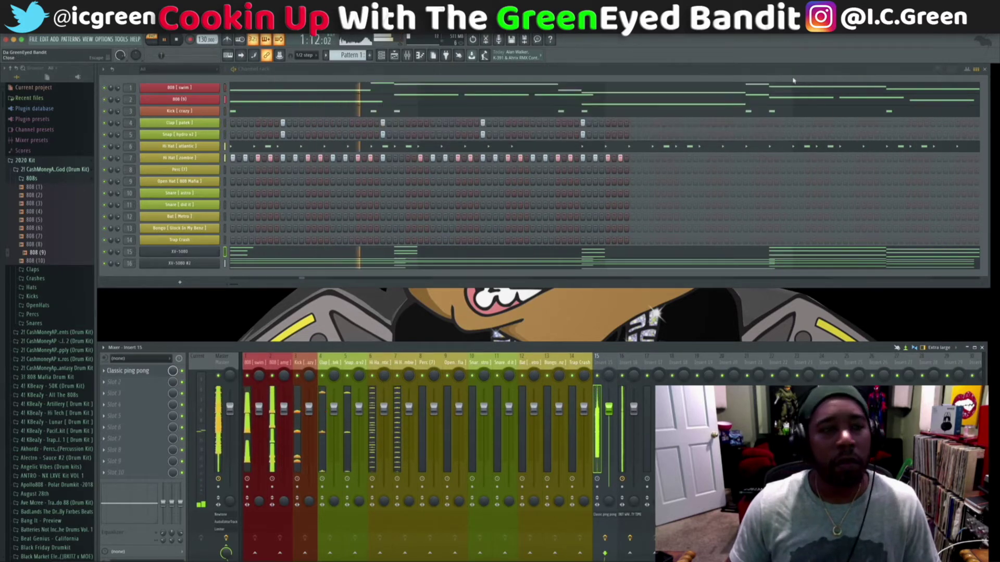
Place a Bat [Metro] hit on step 1 and record a four-bar Bongo [Glock In My Benz] part using C5 and C6 notes.
click(222, 218)
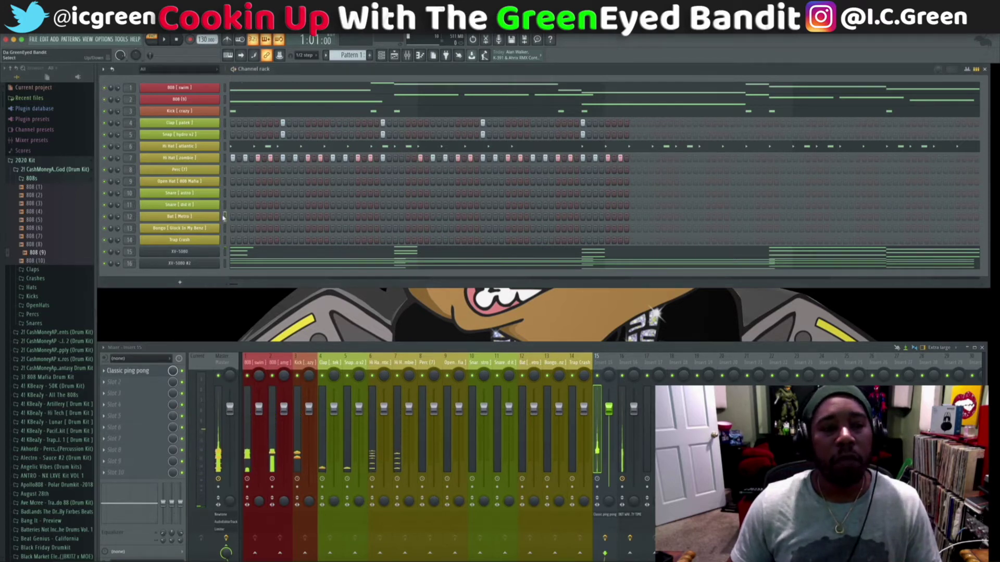
key(space)
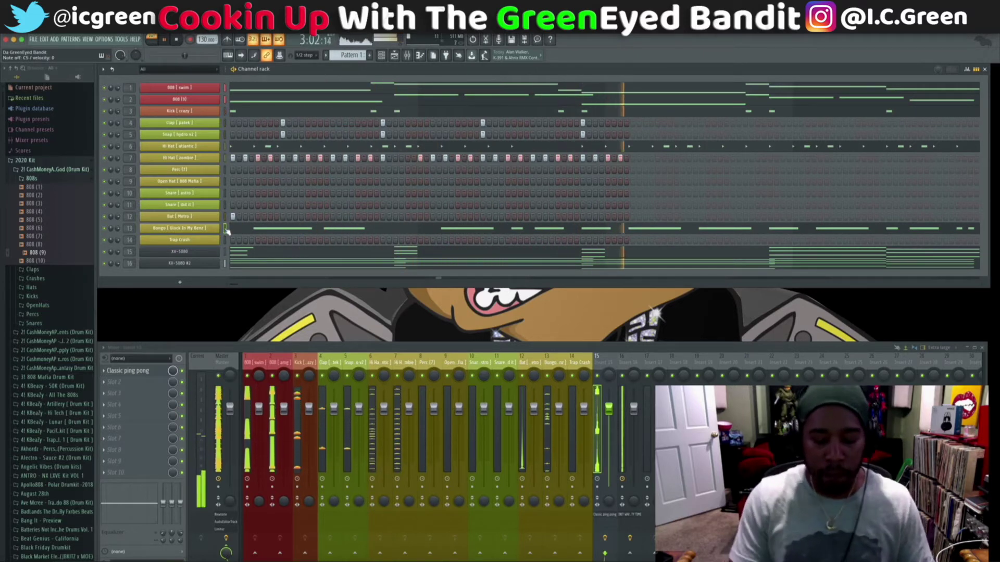
key(space)
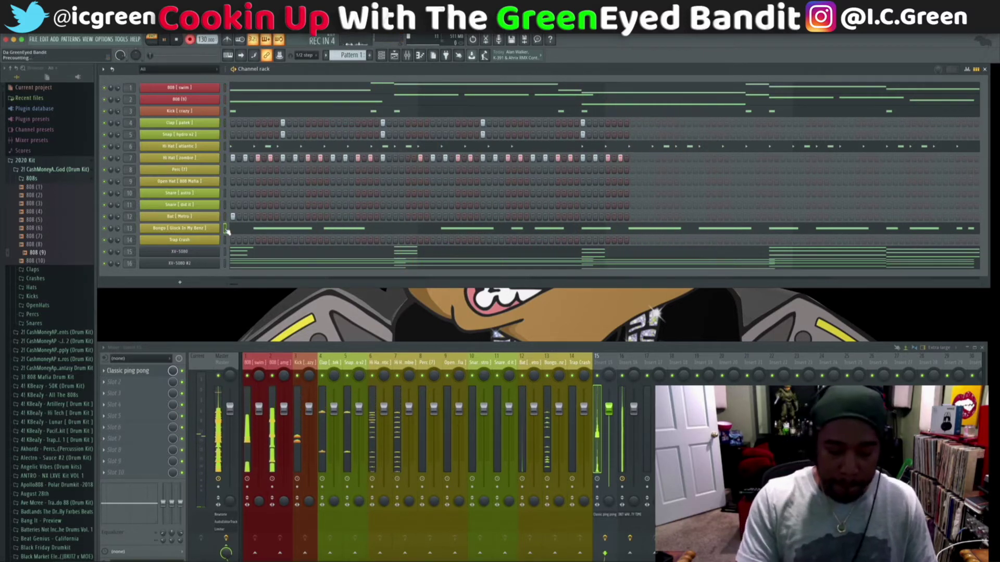
key(space)
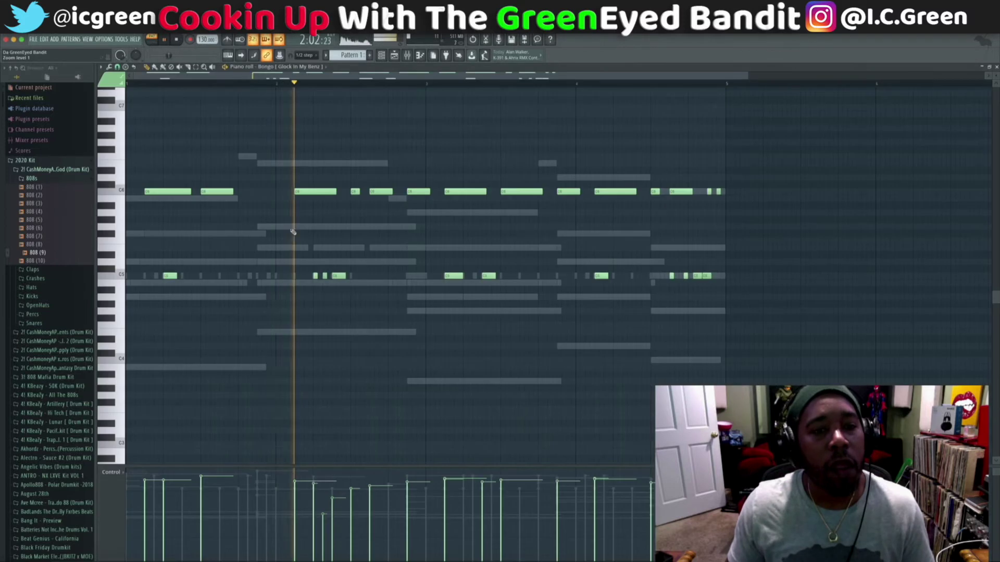
Raise the velocities of the Bongo [Glock In My Benz] notes to maximum and close the piano roll.
click(290, 229)
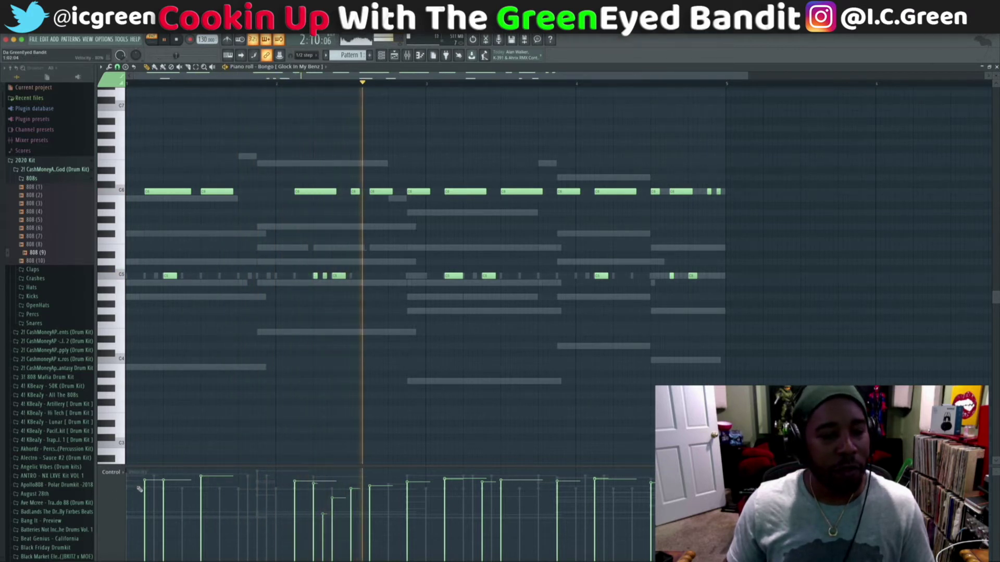
mouse_move(137, 472)
mouse_down()
mouse_move(430, 462)
mouse_move(652, 470)
mouse_up()
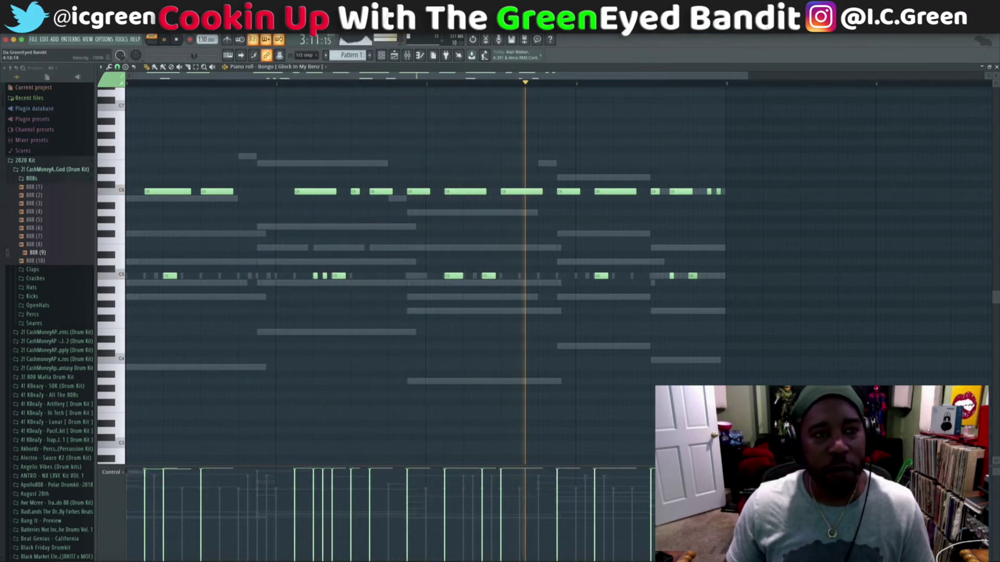
click(997, 66)
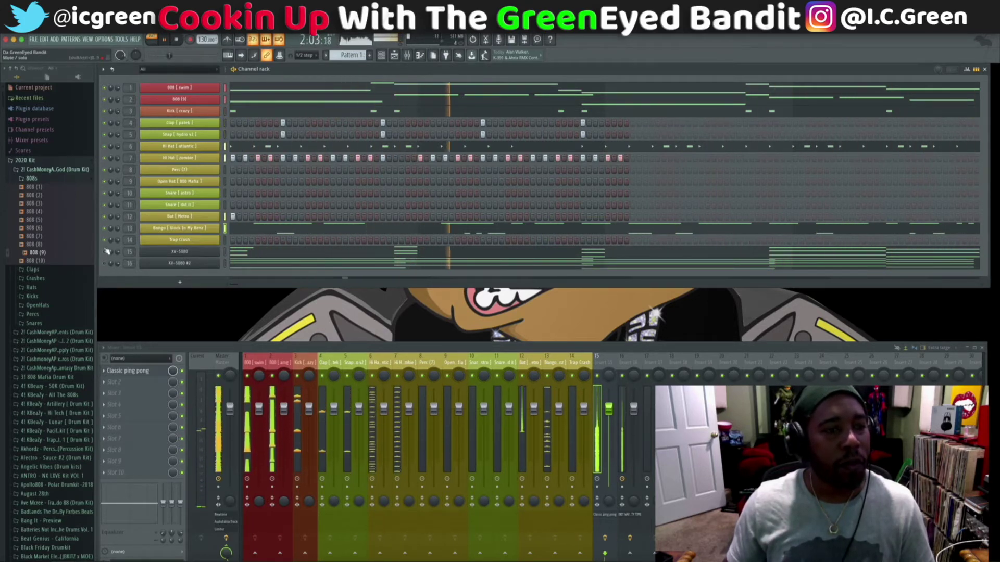
Reopen the bongo's piano roll, record an extra C5 note in bar 1, and play the part back.
click(272, 232)
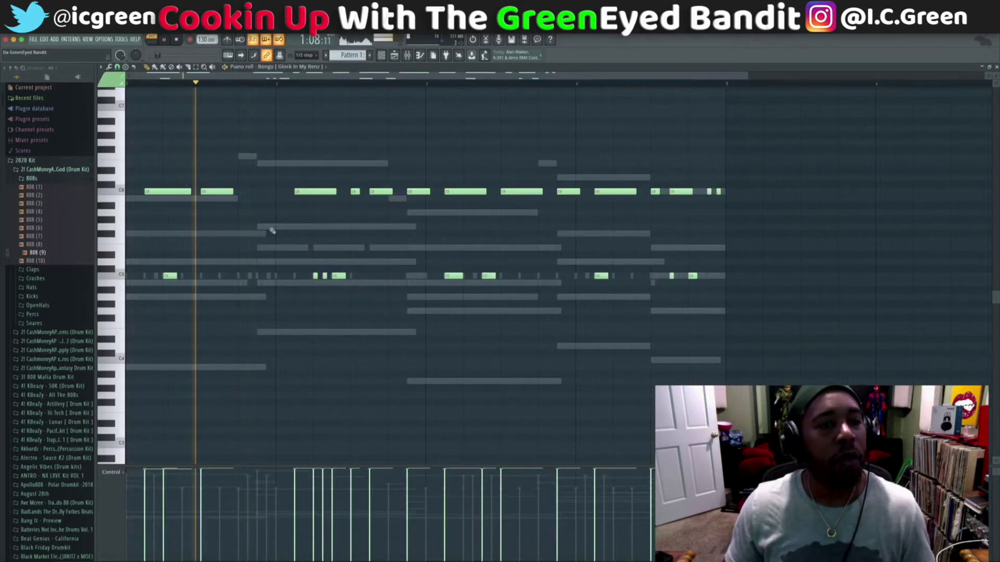
key(space)
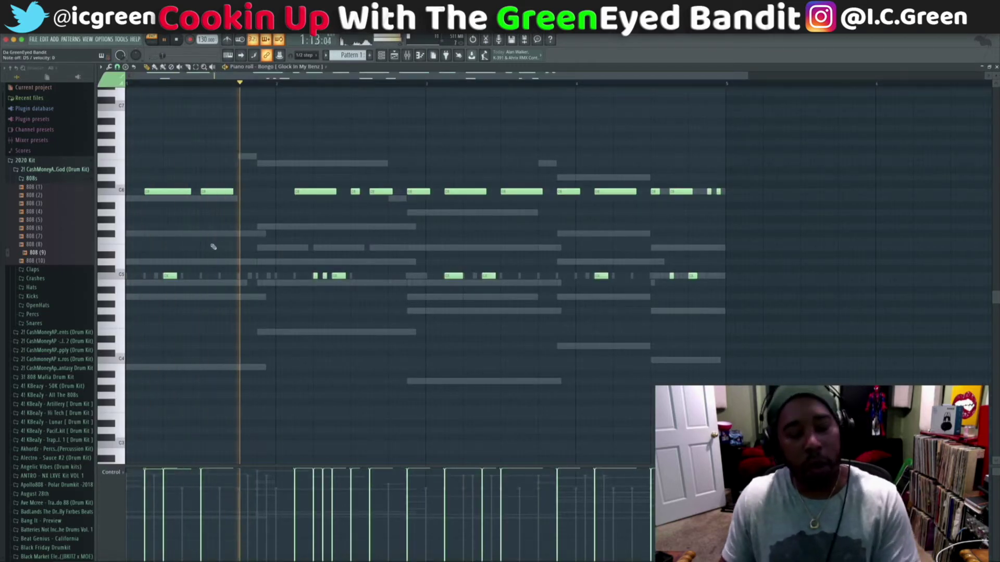
key(space)
key(space)
key(space)
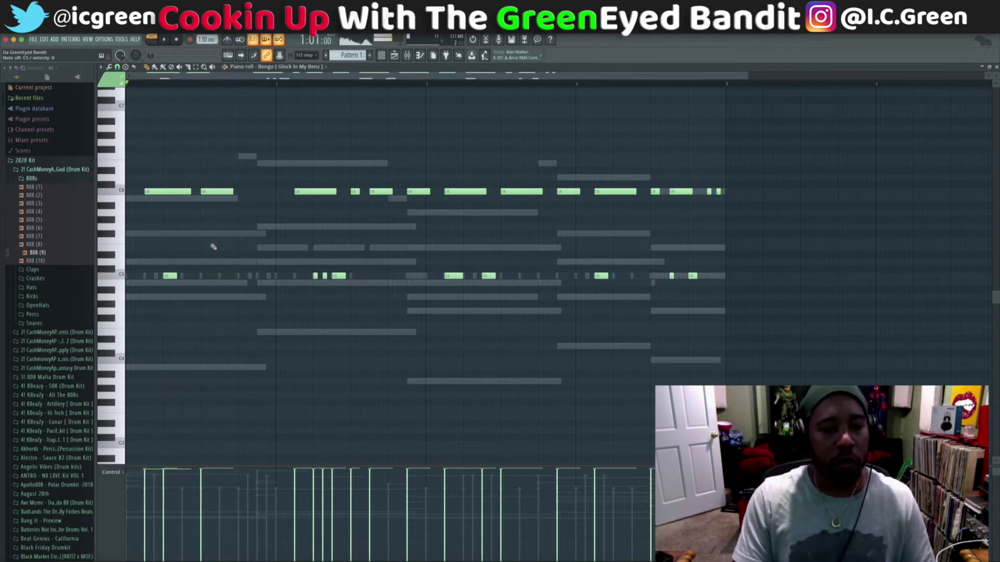
key(space)
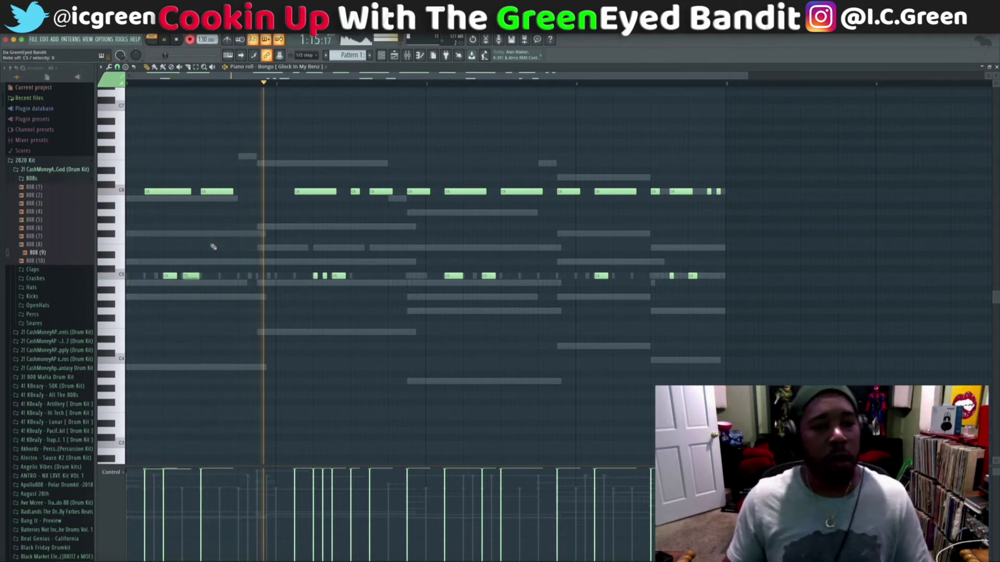
key(space)
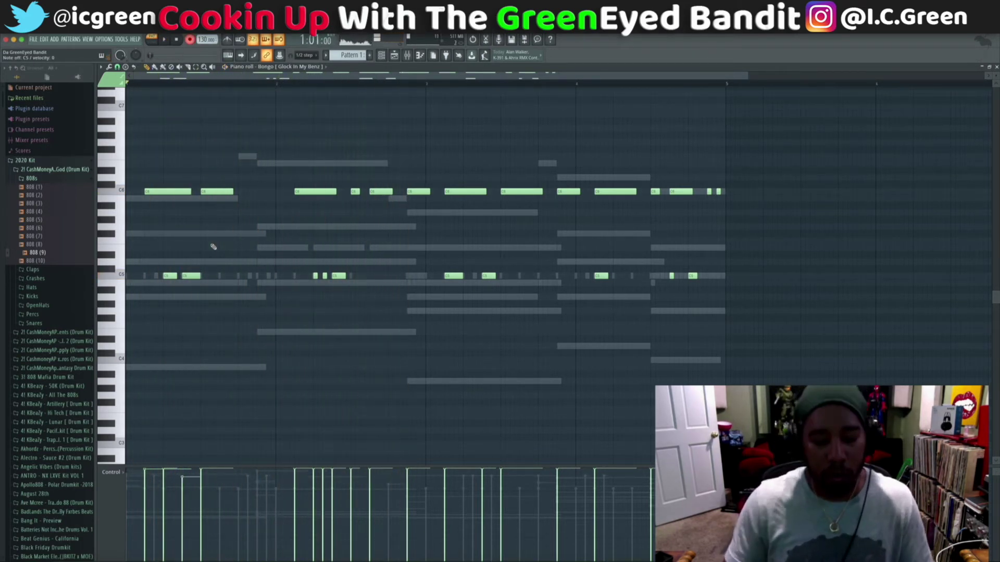
key(space)
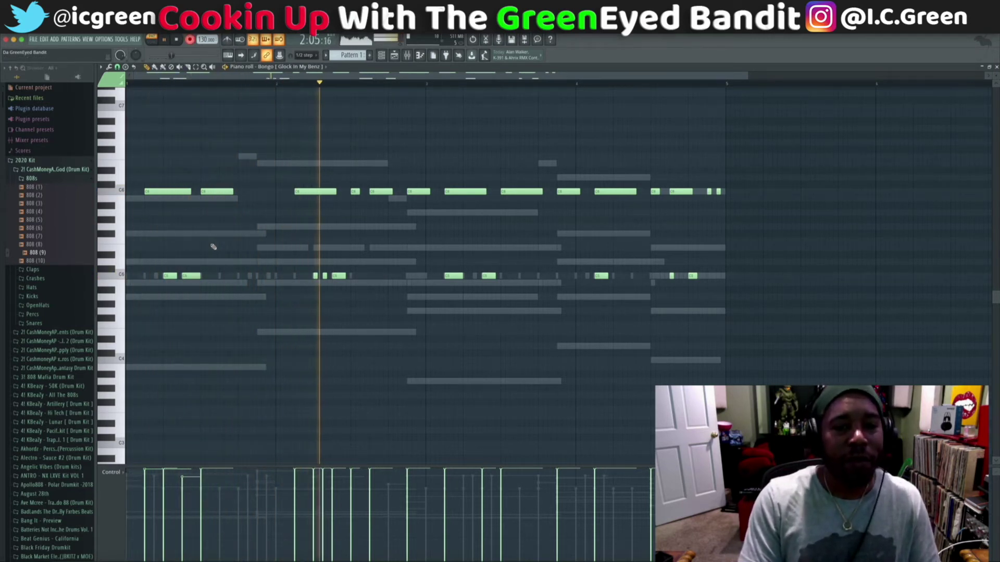
key(space)
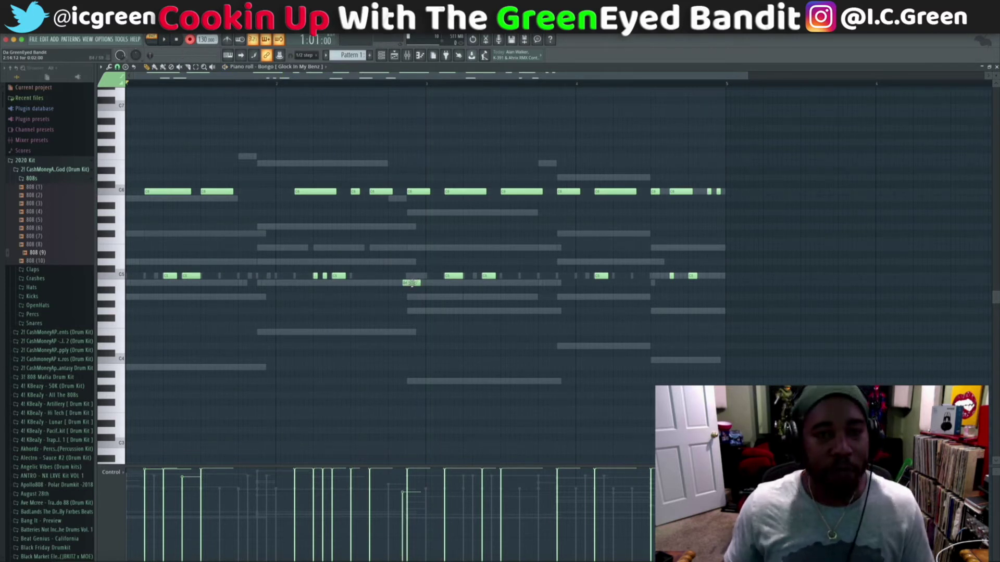
Try an extra C5 bongo note at several positions in the second half of bar 2, then delete it.
drag(411, 283, 385, 269)
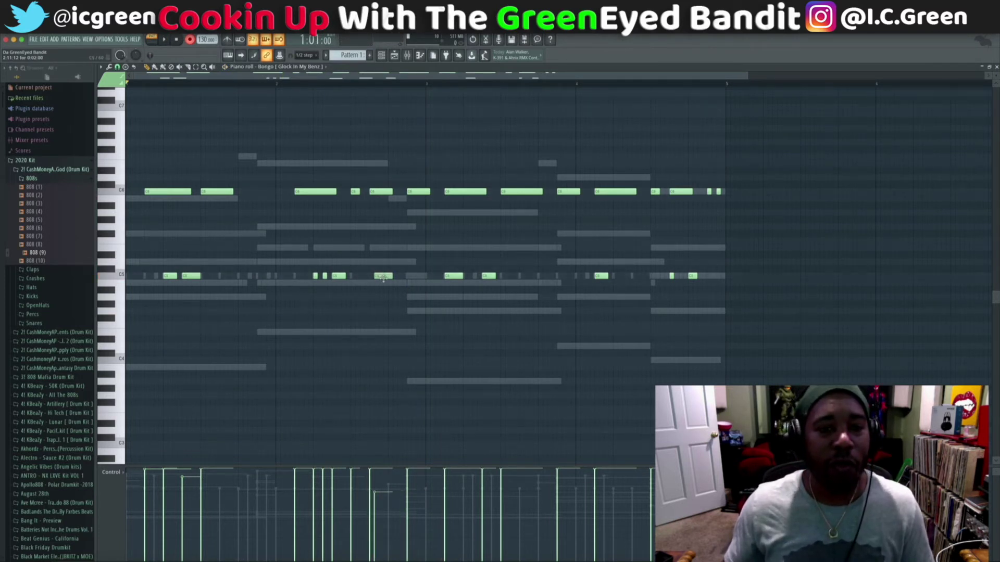
drag(383, 277, 379, 278)
key(space)
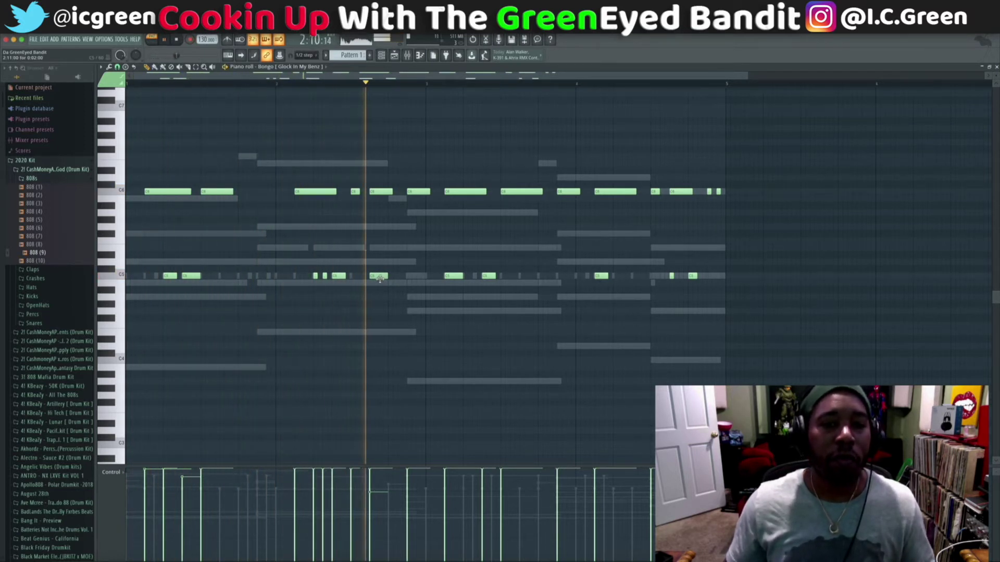
drag(379, 279, 369, 279)
key(space)
key(space)
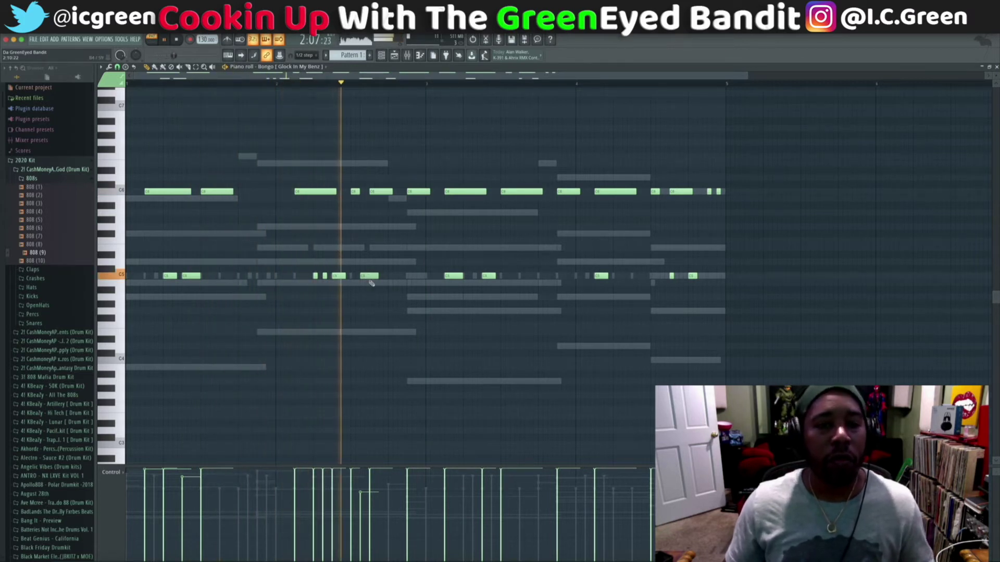
key(space)
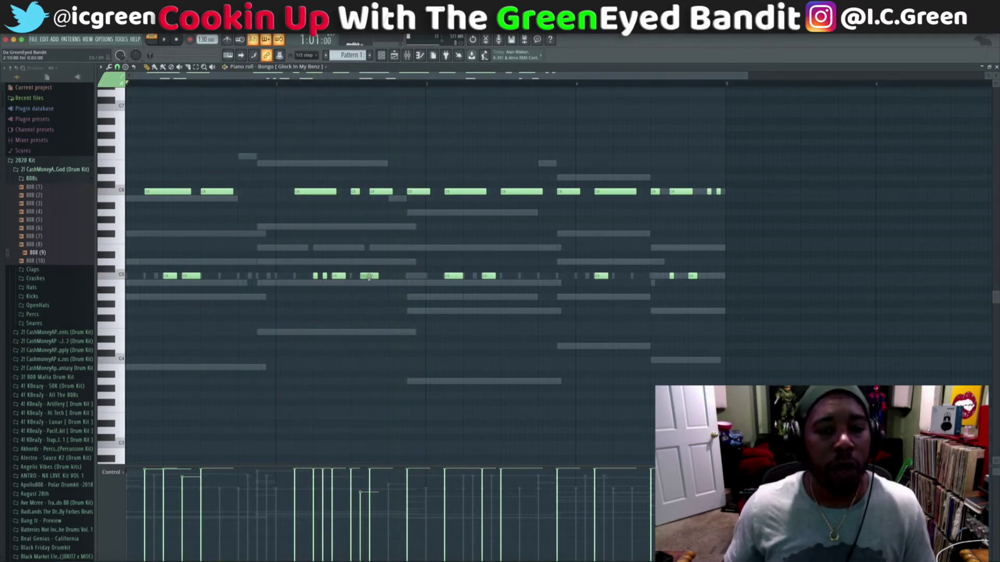
right_click(368, 276)
Shorten the C6 bongo note in the second half of bar 2 and try another C6 note directly after it.
key(space)
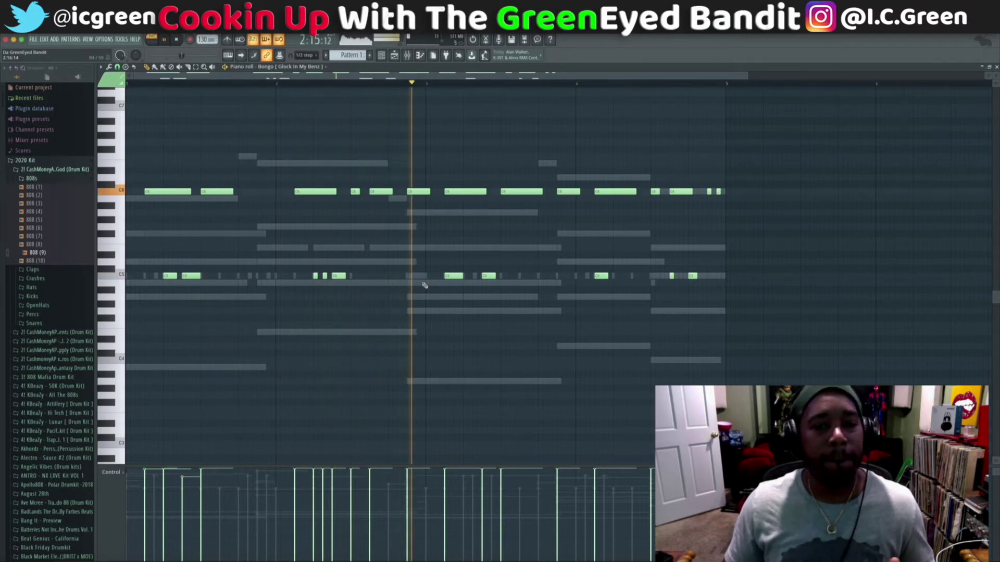
key(space)
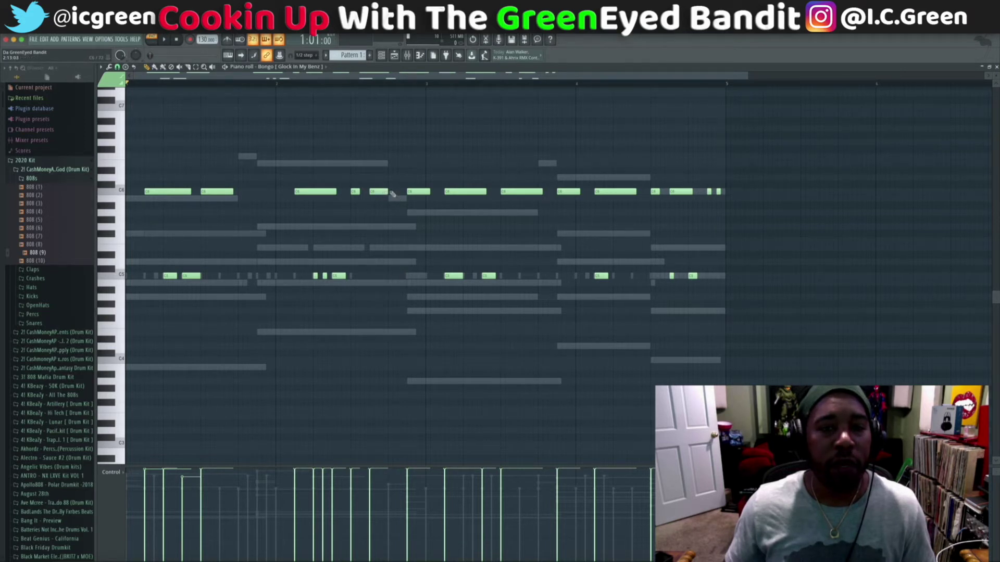
key(space)
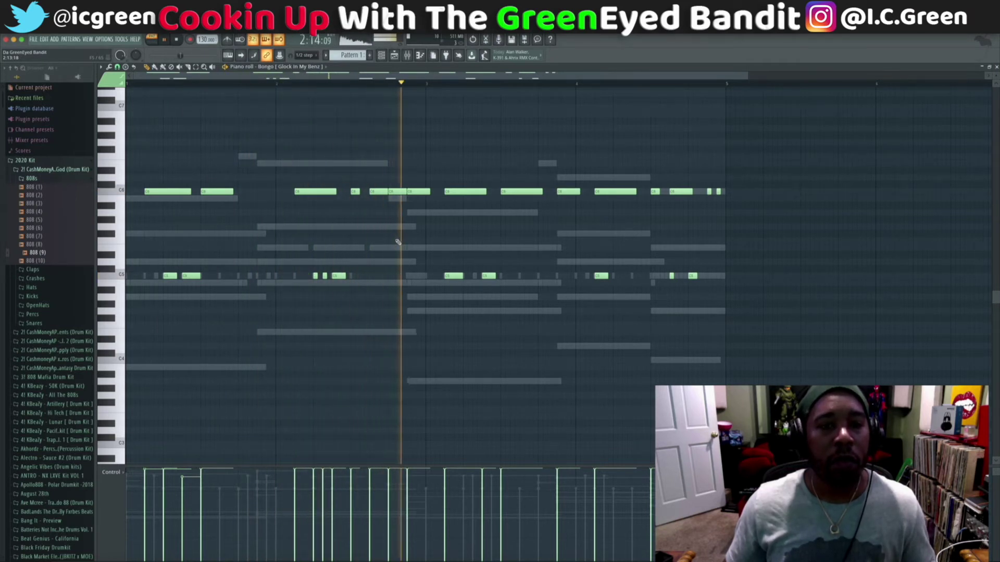
key(space)
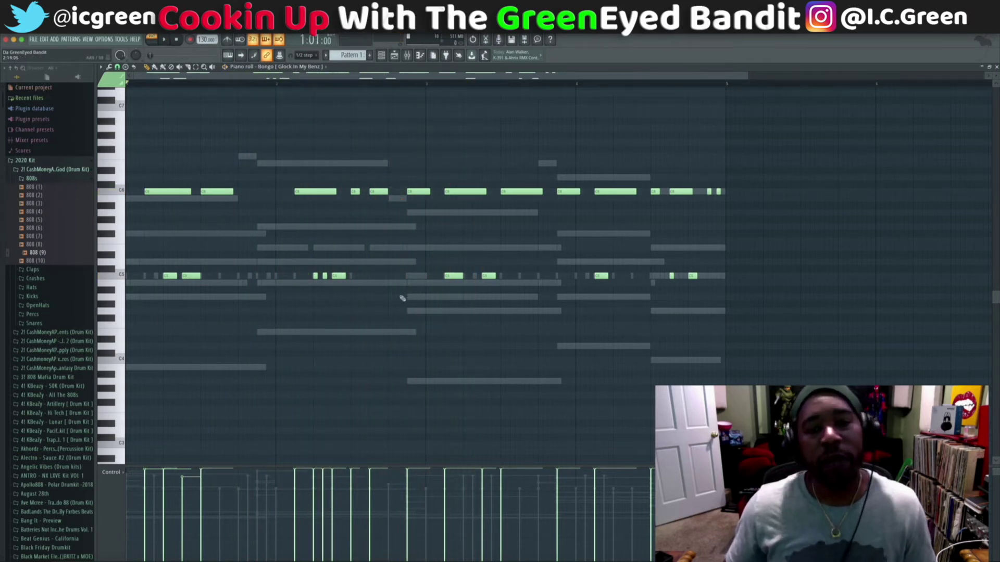
Add a C5 bongo note near the middle of bar 4, play the part back, and close the piano roll.
key(space)
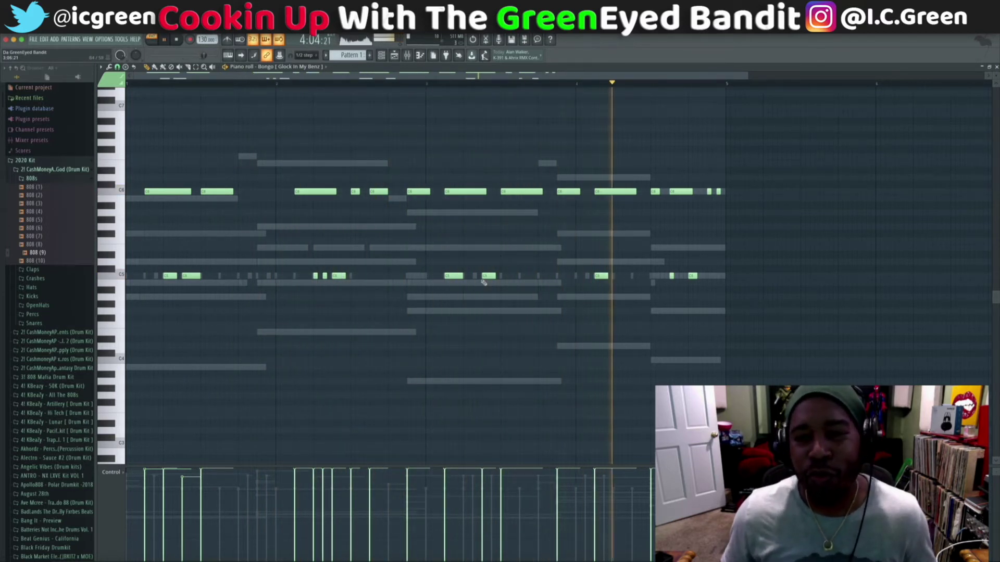
key(space)
click(634, 275)
key(space)
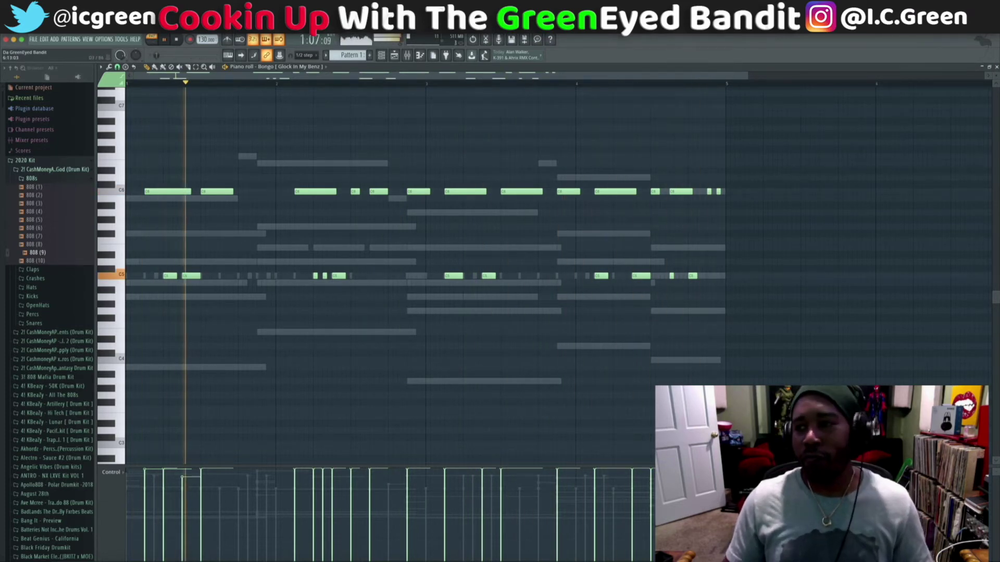
click(996, 67)
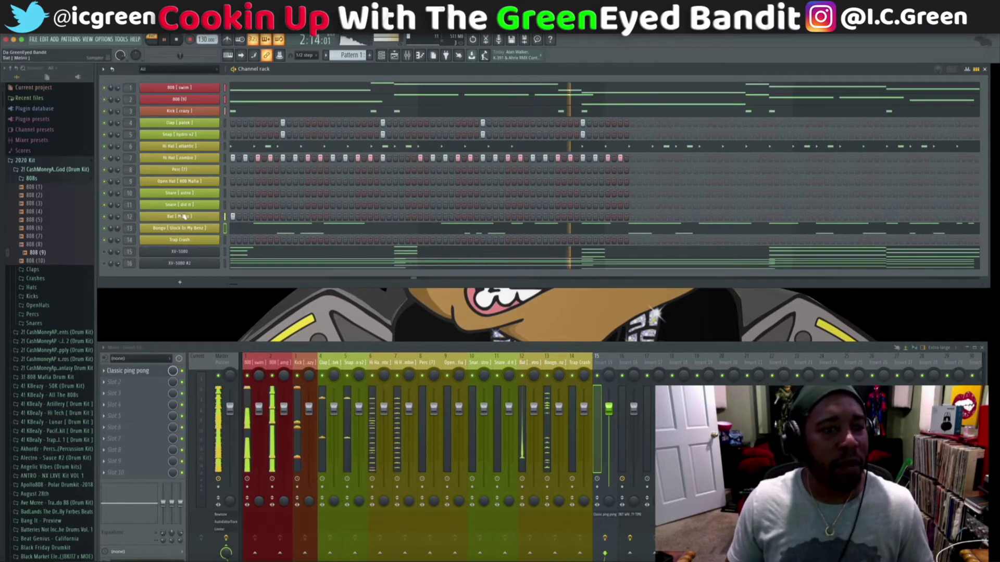
Place Snare [ did it ] hits on steps 9, 25, 41 and 57 and add extra snare notes from late bar 2 onward.
click(283, 205)
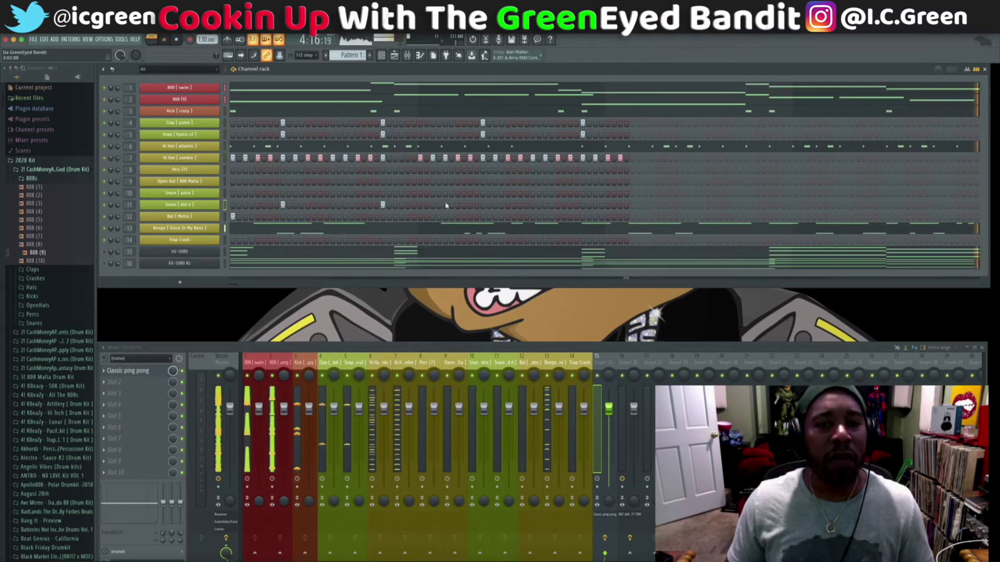
click(483, 204)
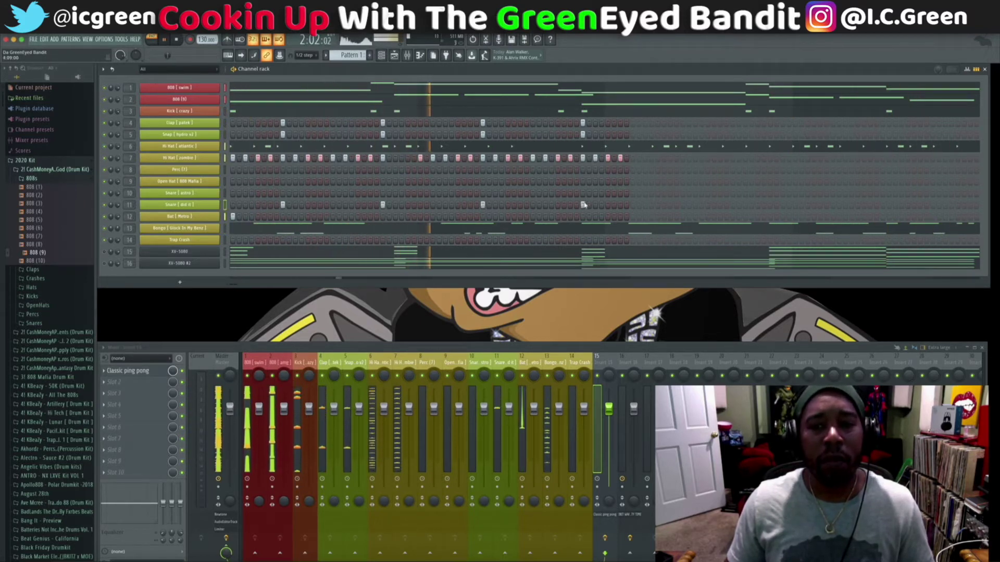
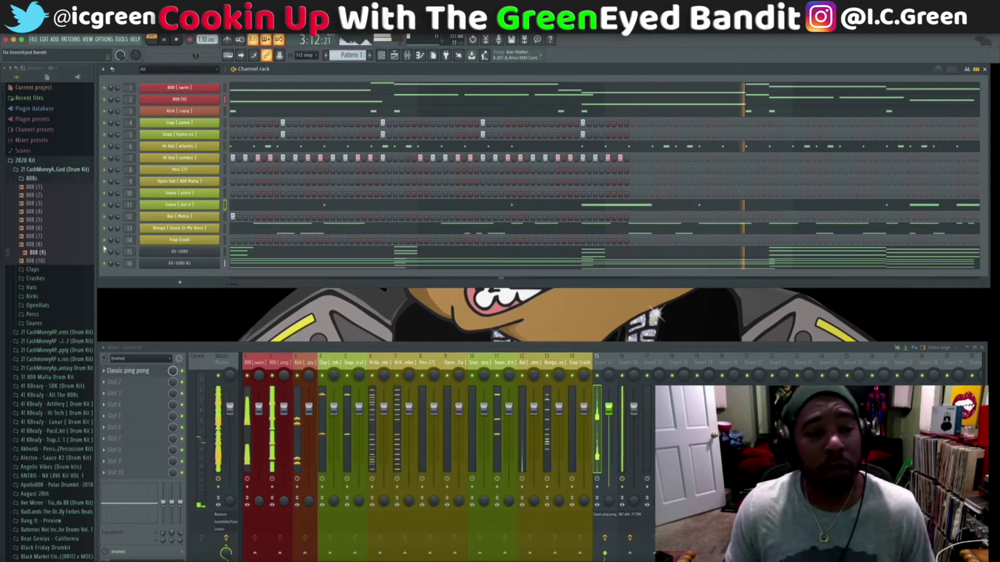
key(space)
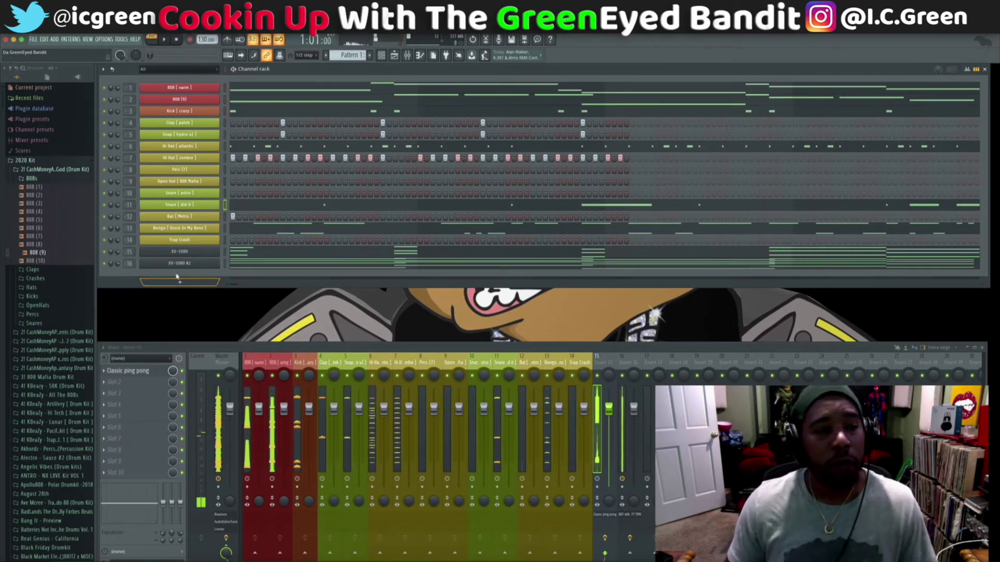
Isolate mixer tracks 15 and 16 and add an Omnisphere instrument channel.
right_click(599, 376)
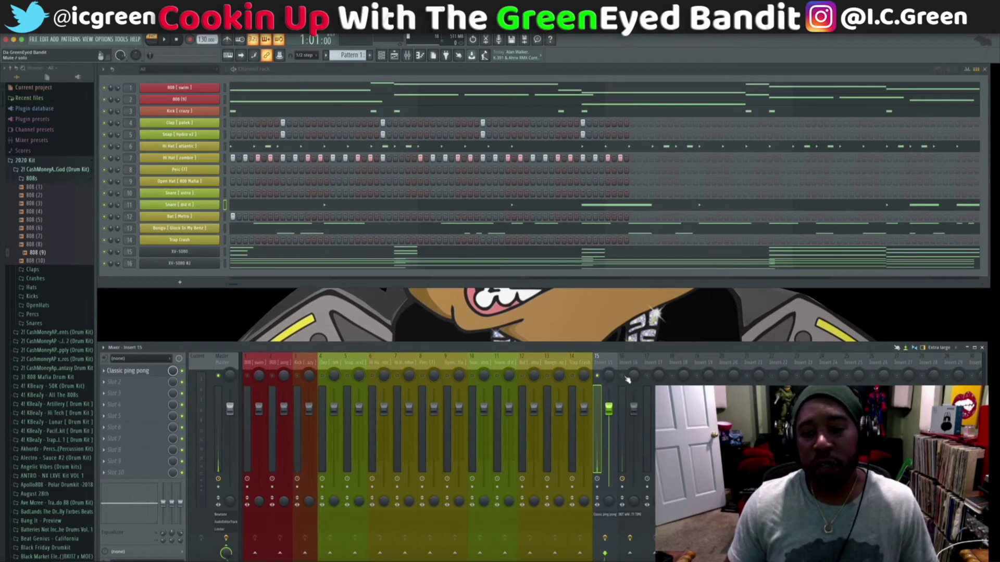
key(space)
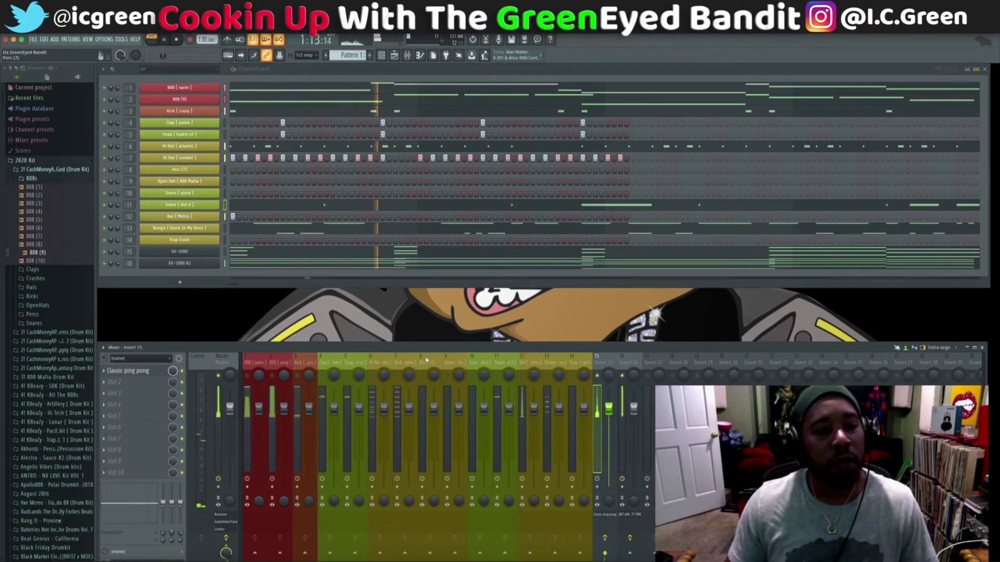
click(180, 282)
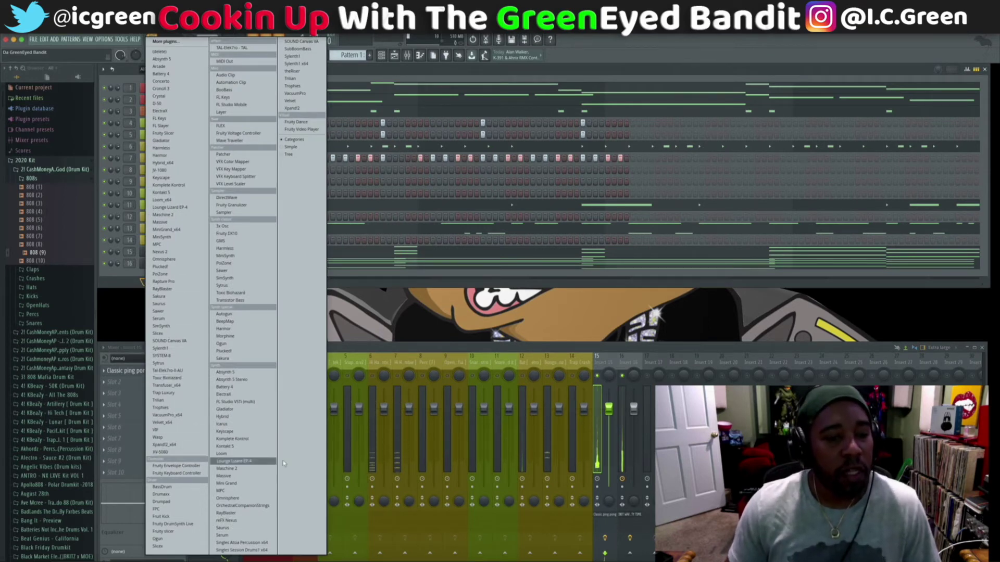
click(261, 500)
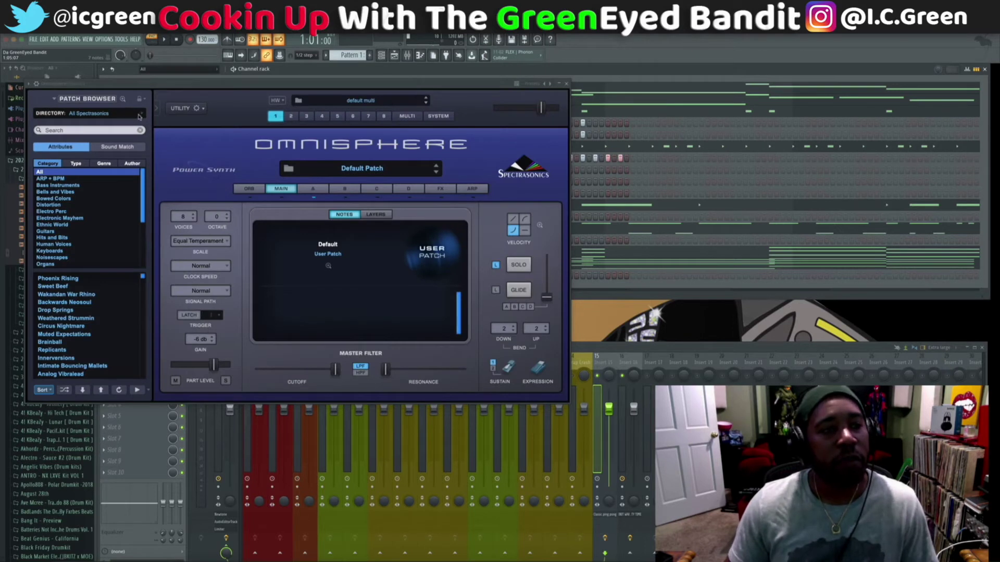
Set Omnisphere's patch directory to All and load BELL - Astral from the 808 Mafia Omnisphere Vol.2 bank.
click(140, 115)
click(129, 112)
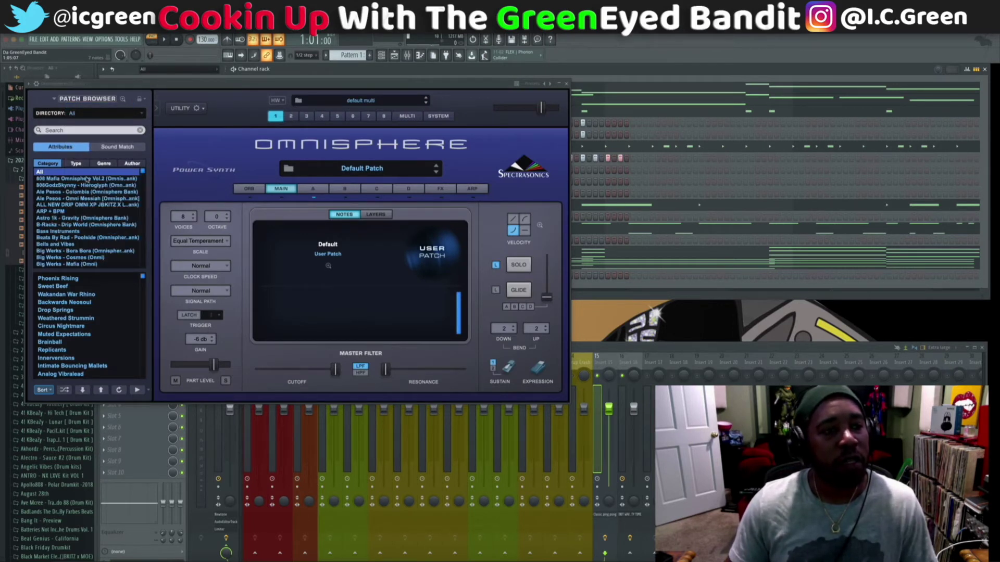
click(87, 178)
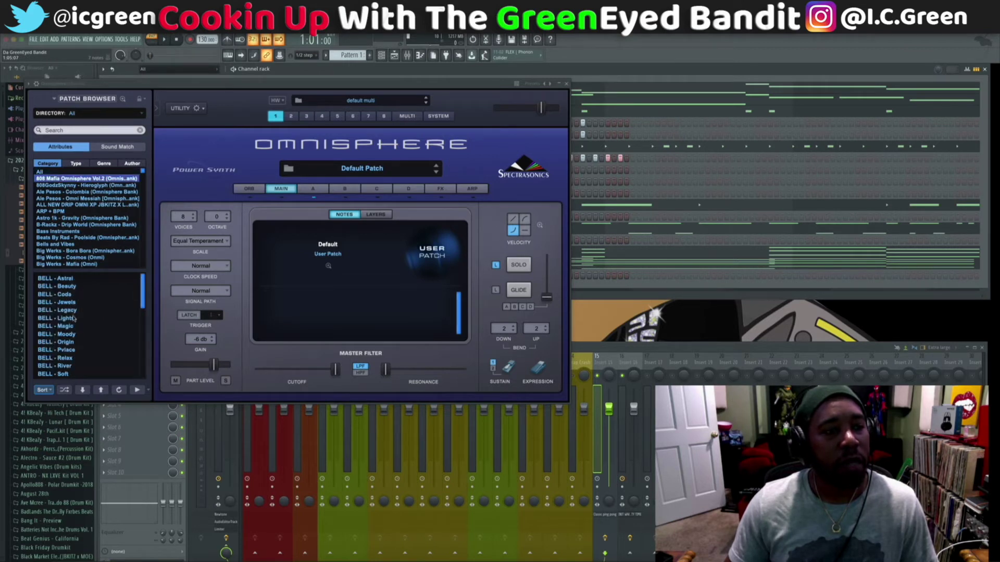
click(72, 280)
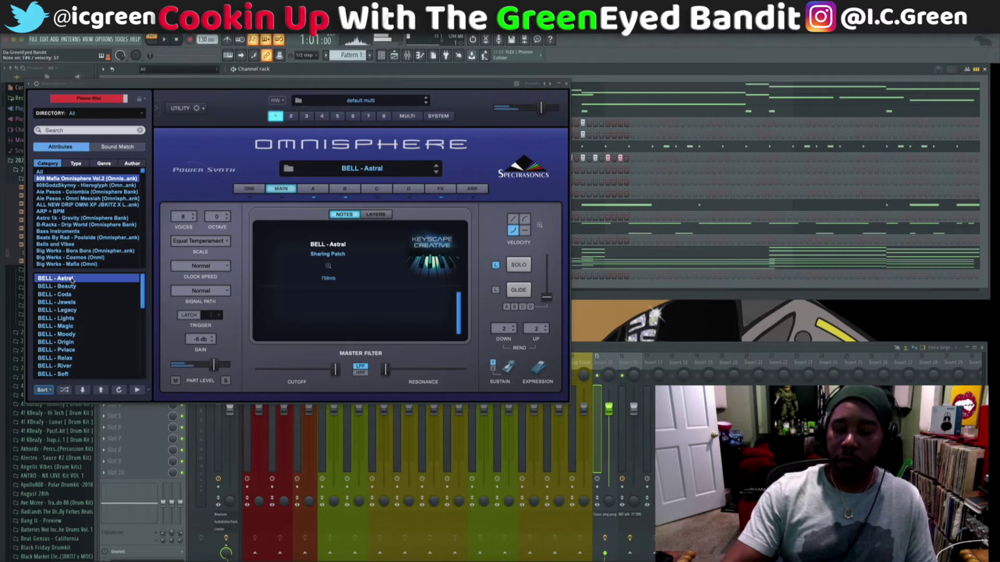
Audition BELL - Astral along with the beat, then switch Omnisphere to the BELL - Beauty patch.
key(space)
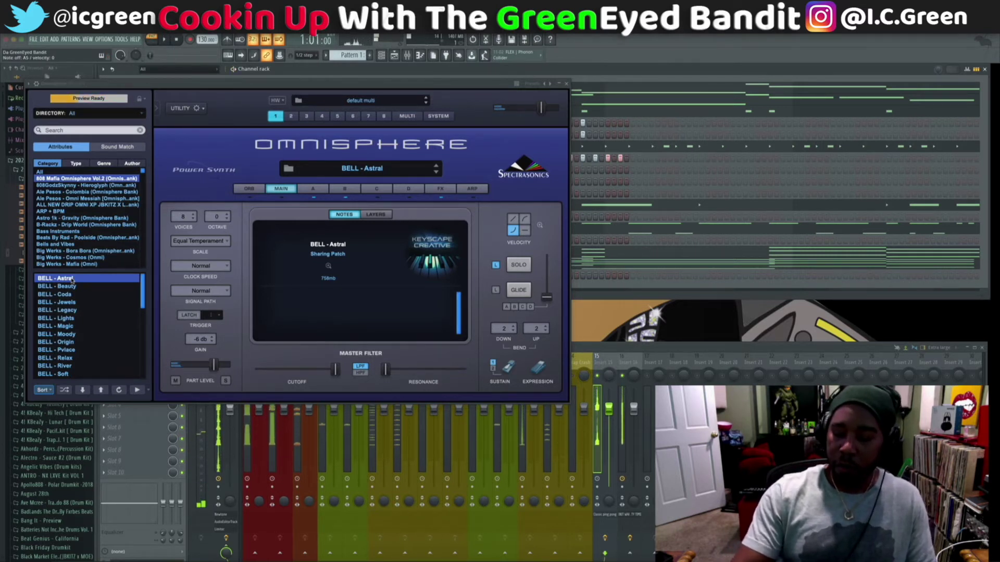
key(space)
key(space)
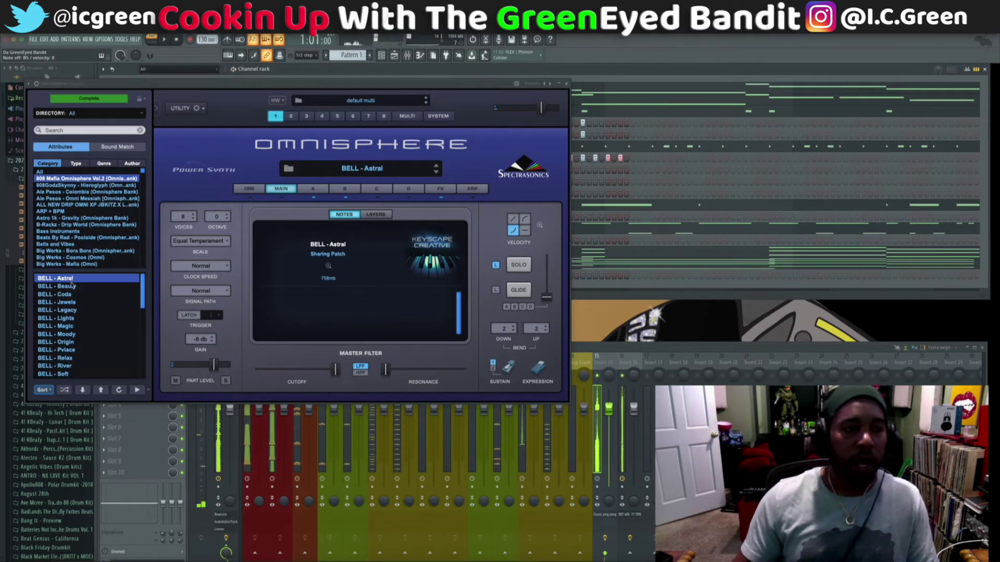
click(81, 390)
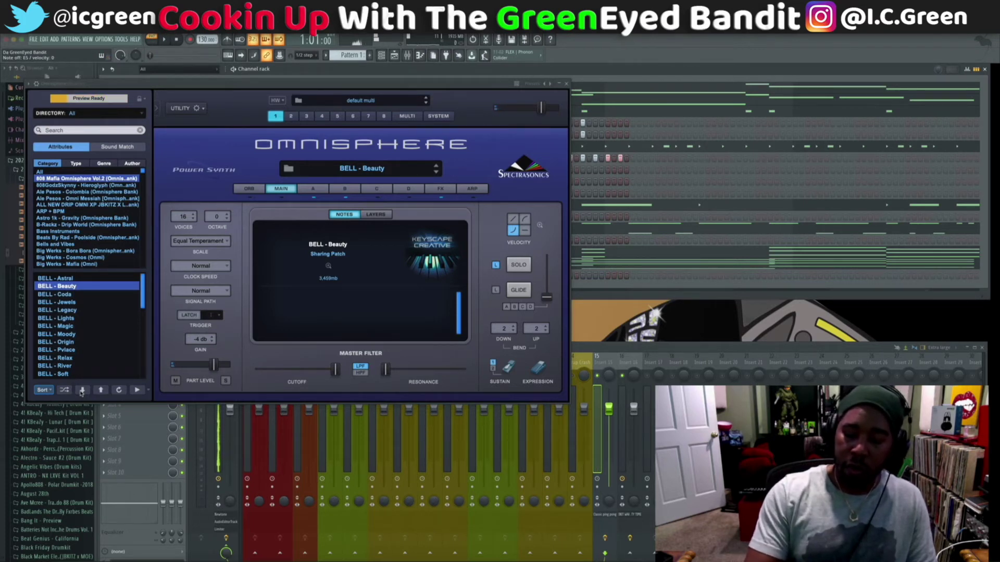
Rehearse and record BELL - Beauty chords over the looping beat through bars 1 and 2, checking the take in playback.
key(space)
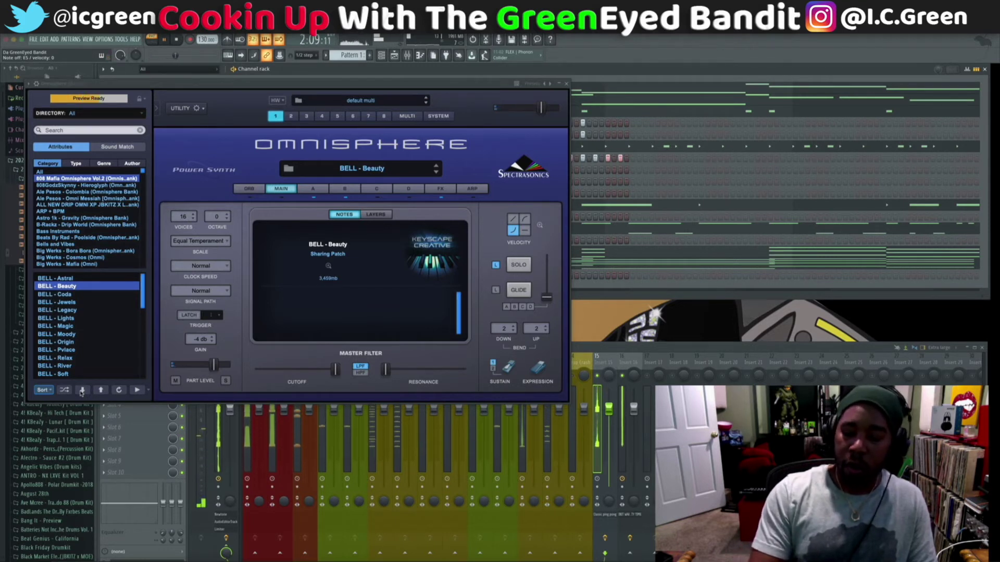
key(space)
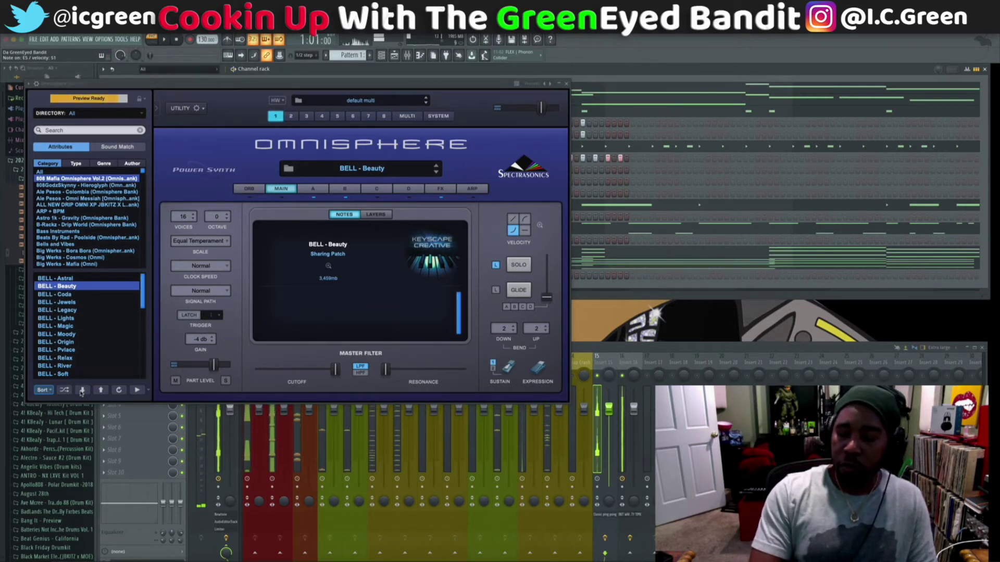
key(r)
key(space)
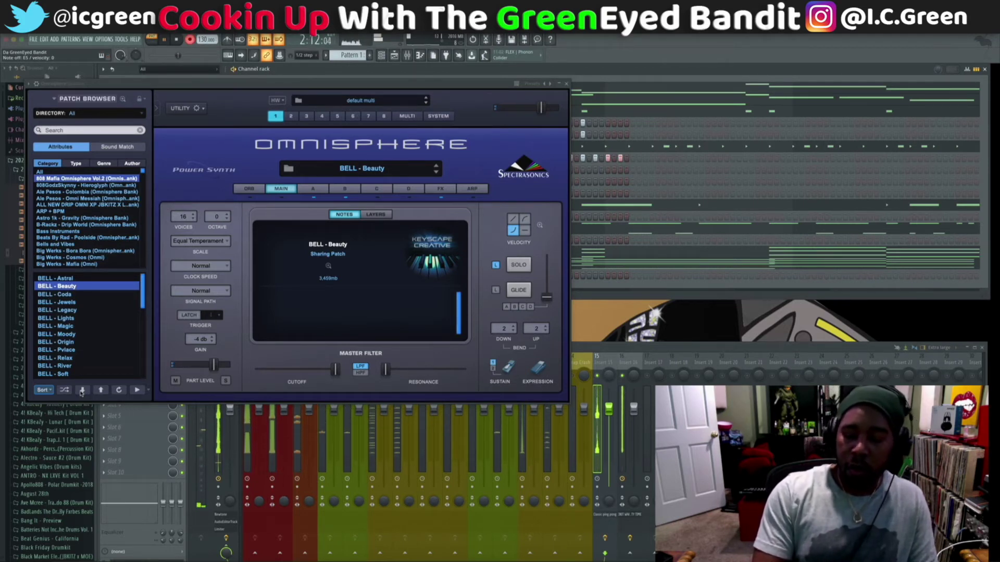
key(space)
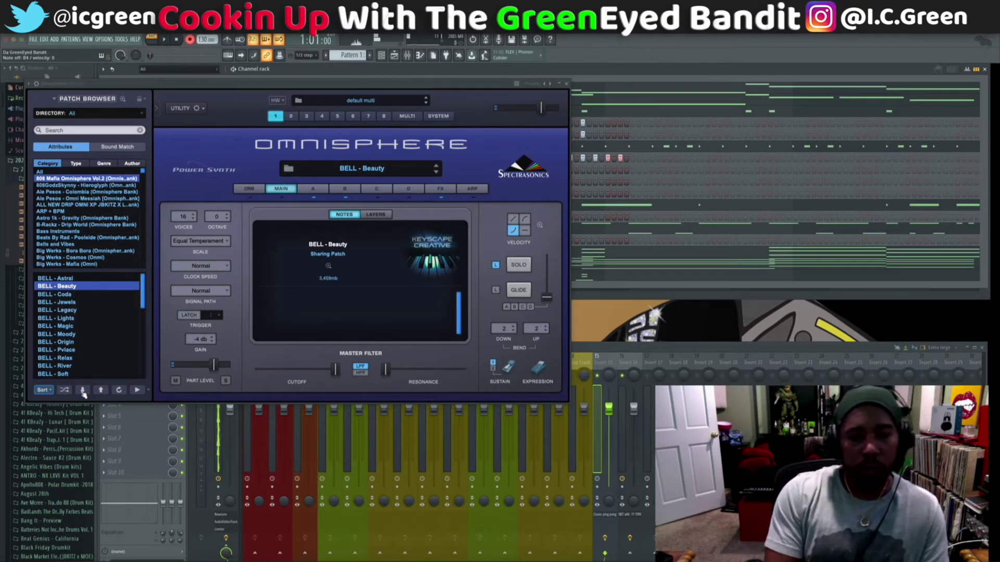
key(space)
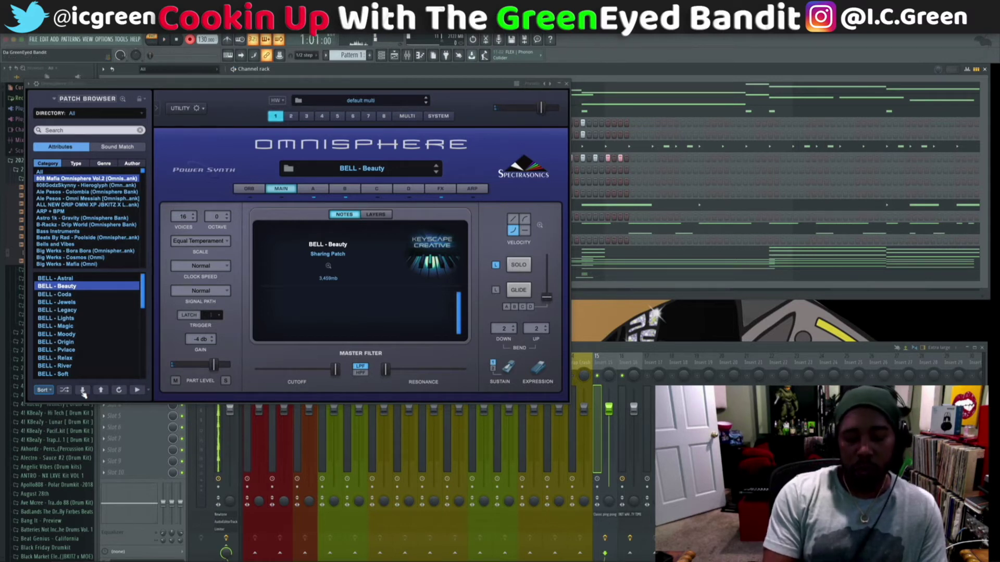
key(space)
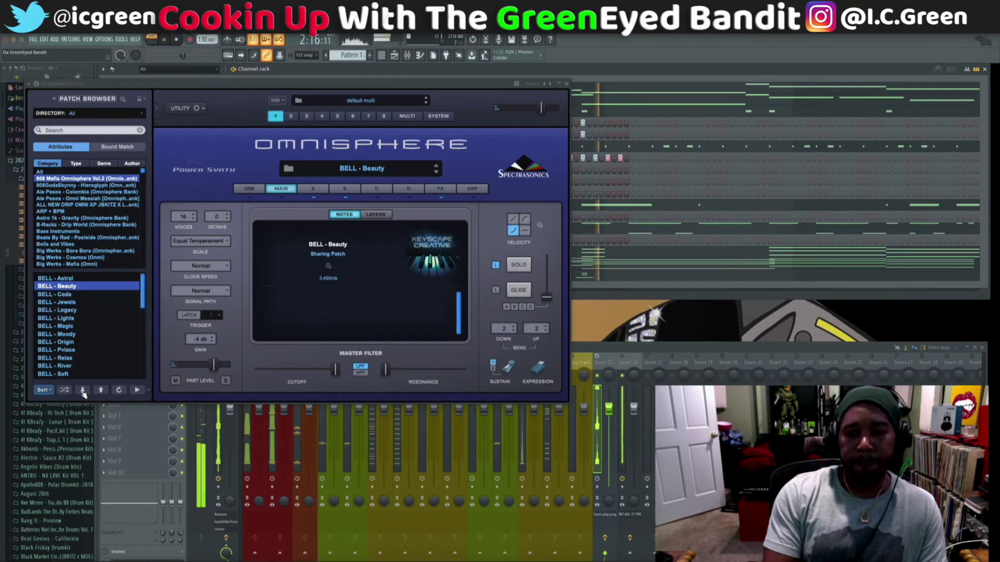
key(space)
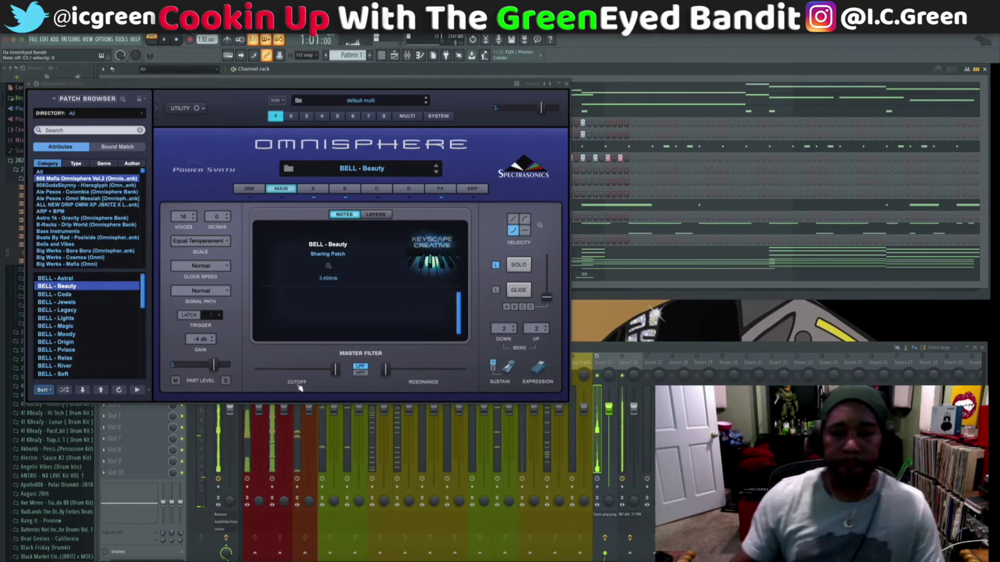
Open the Omnisphere part in the piano roll without the plugin window and delete the misplayed chord at the end of bar 2.
key(F7)
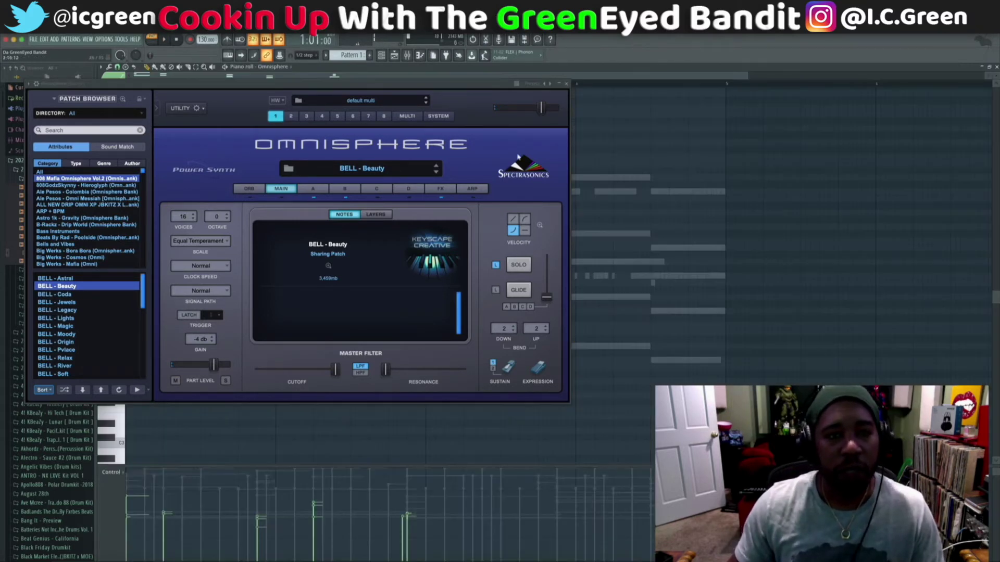
click(566, 83)
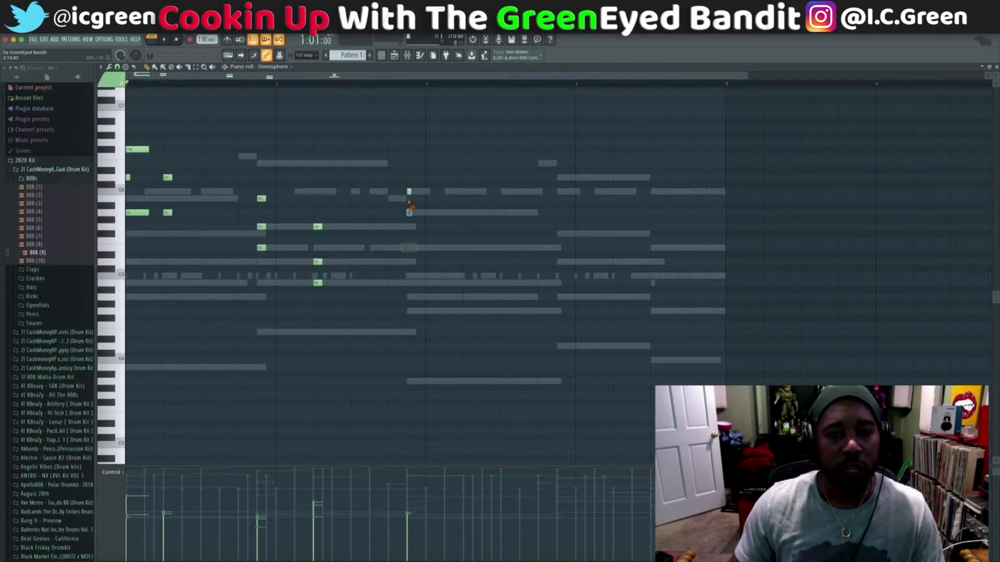
key(space)
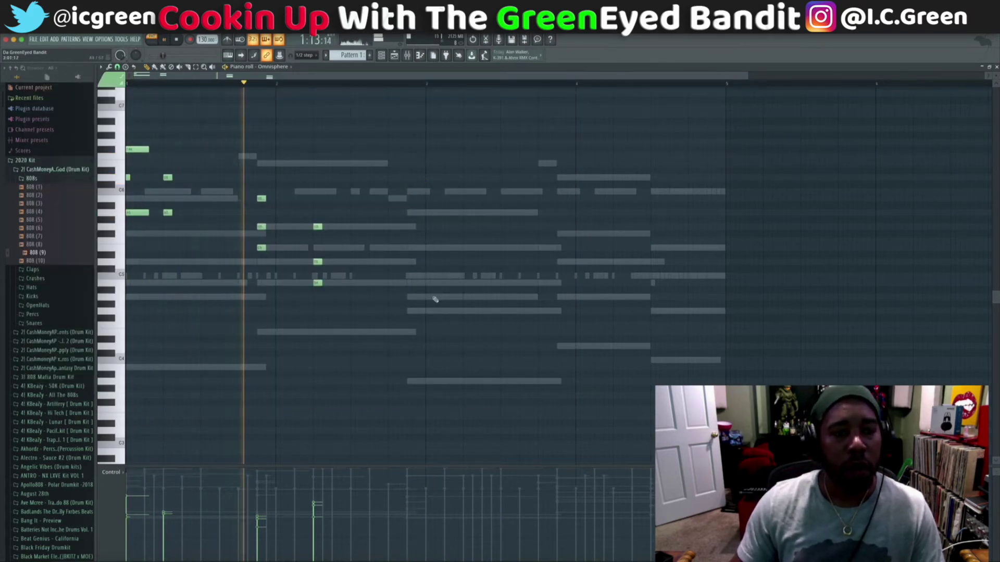
key(space)
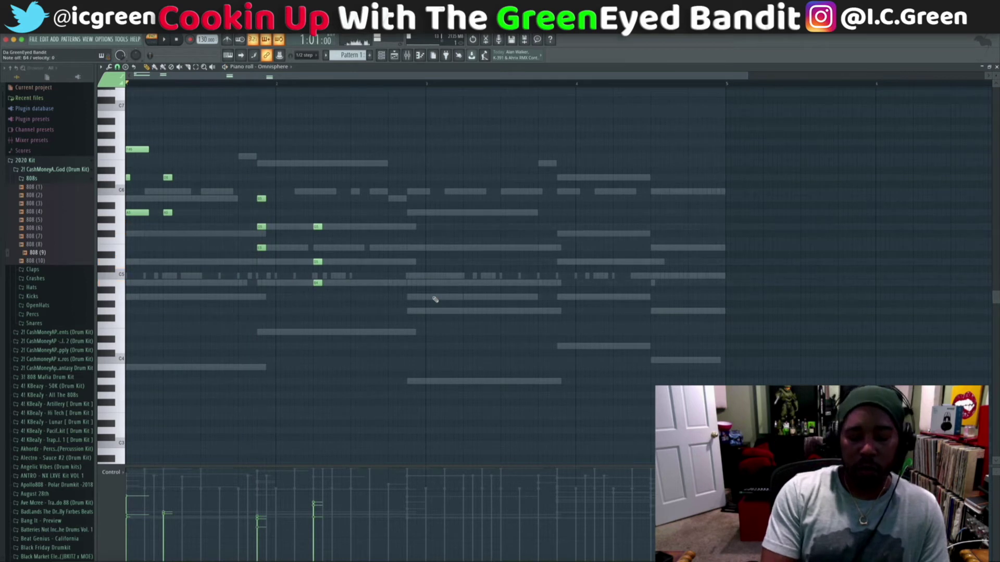
Record a B4-D5-G5 bell chord near the end of bar 2 over the beat.
key(space)
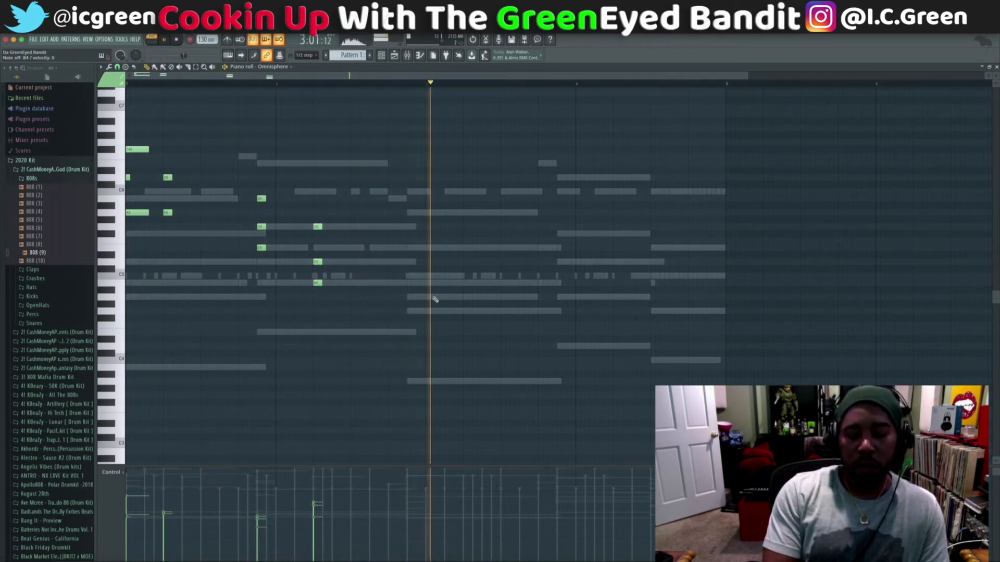
key(space)
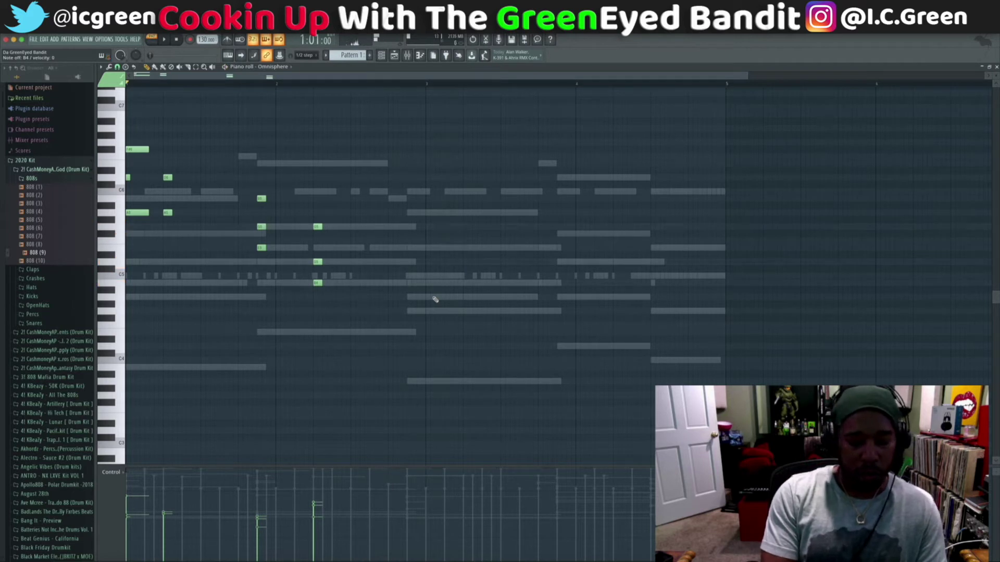
key(space)
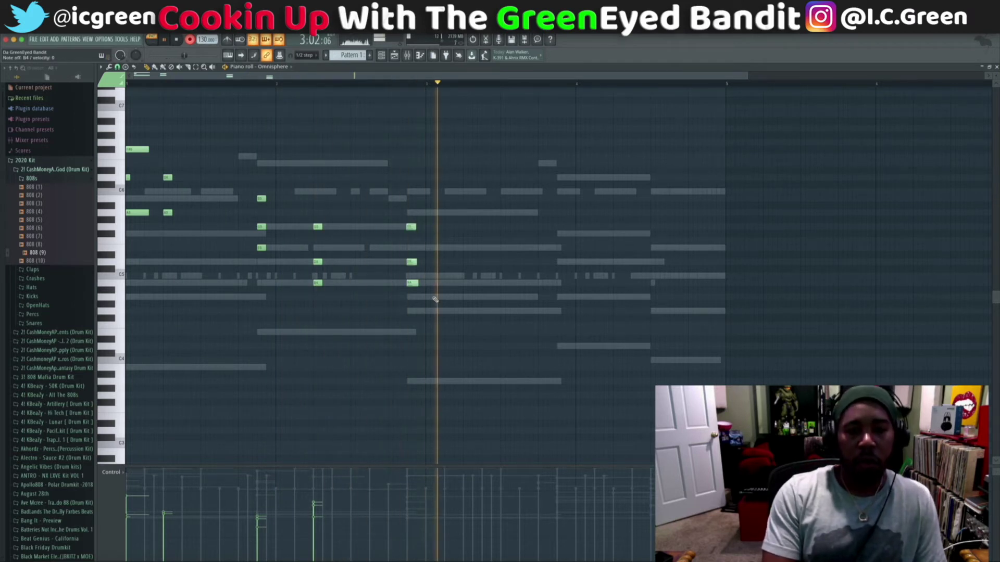
key(space)
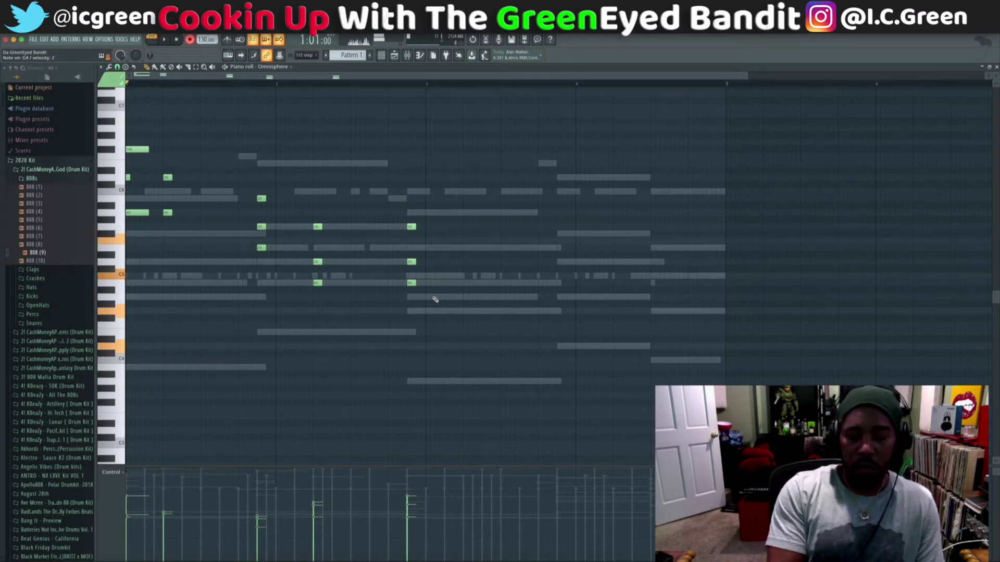
Try to record a three-note bell chord early in bar 3, then undo the take.
key(space)
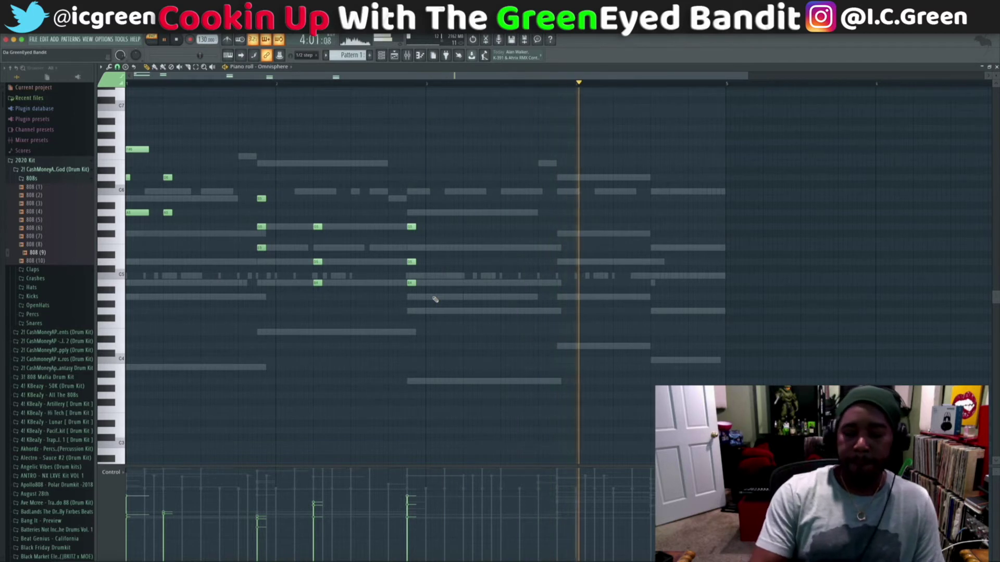
key(space)
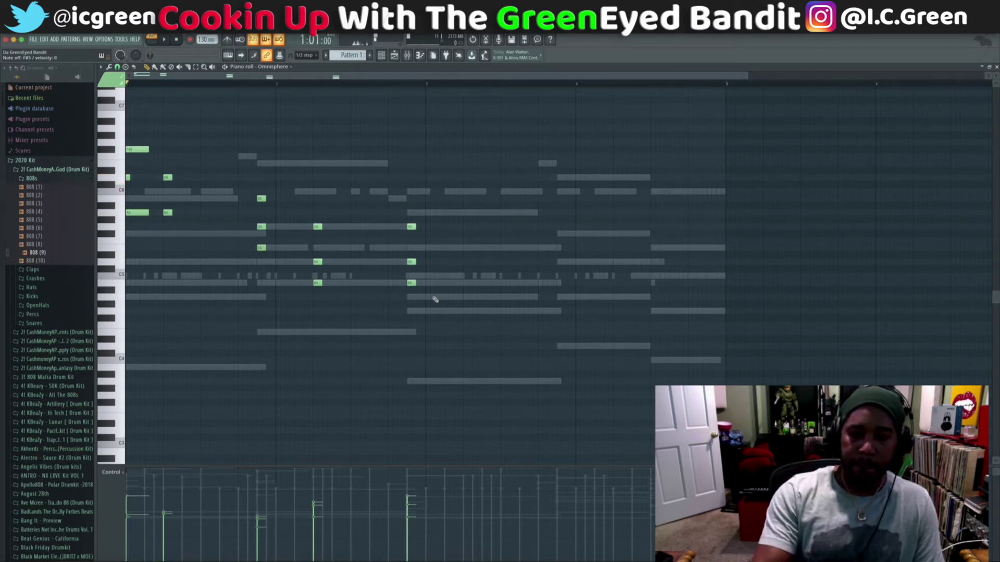
key(space)
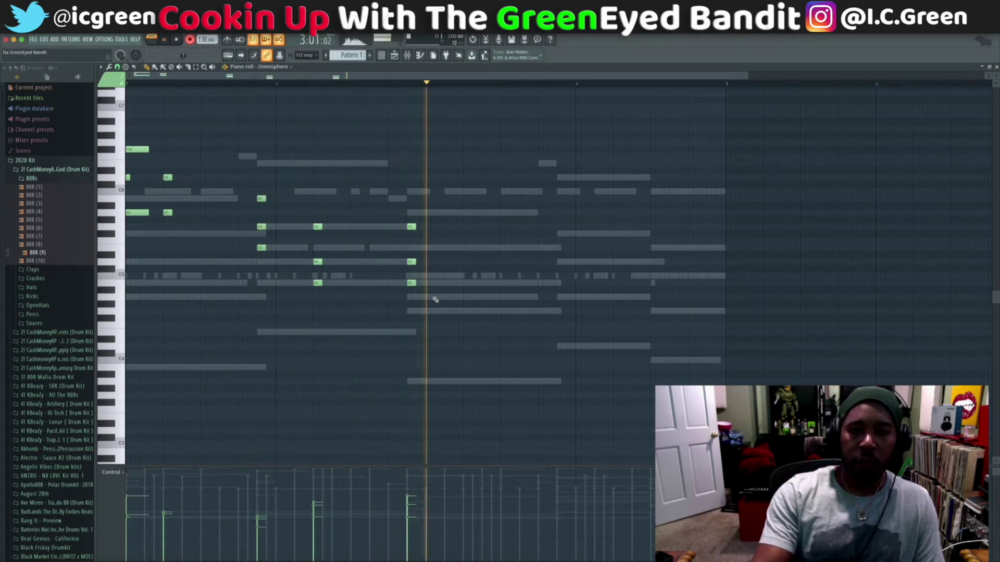
key(space)
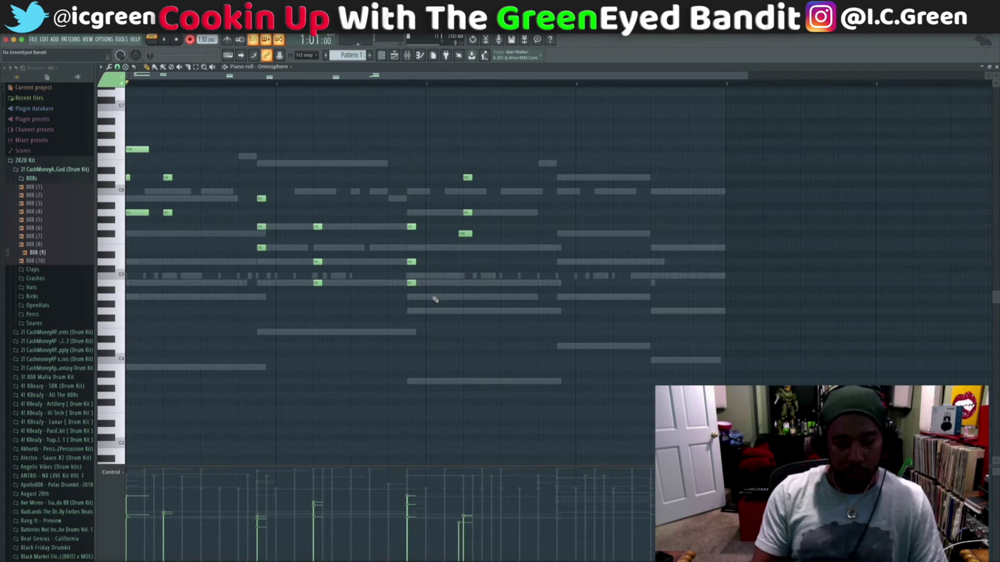
key(ctrl+z)
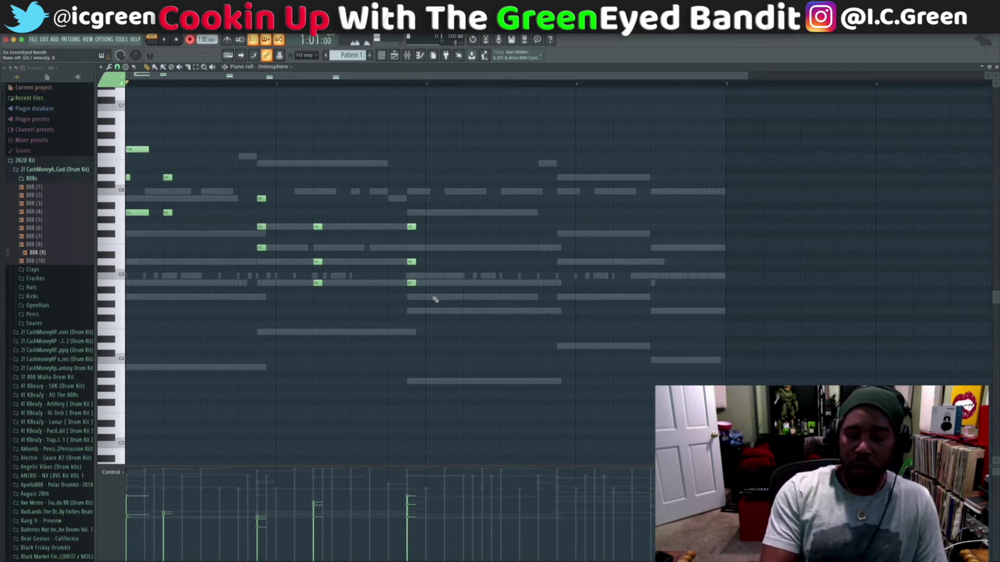
Record a C5-E5-G5 bell chord around step 5 of bar 3 and raise its top note to A5.
key(space)
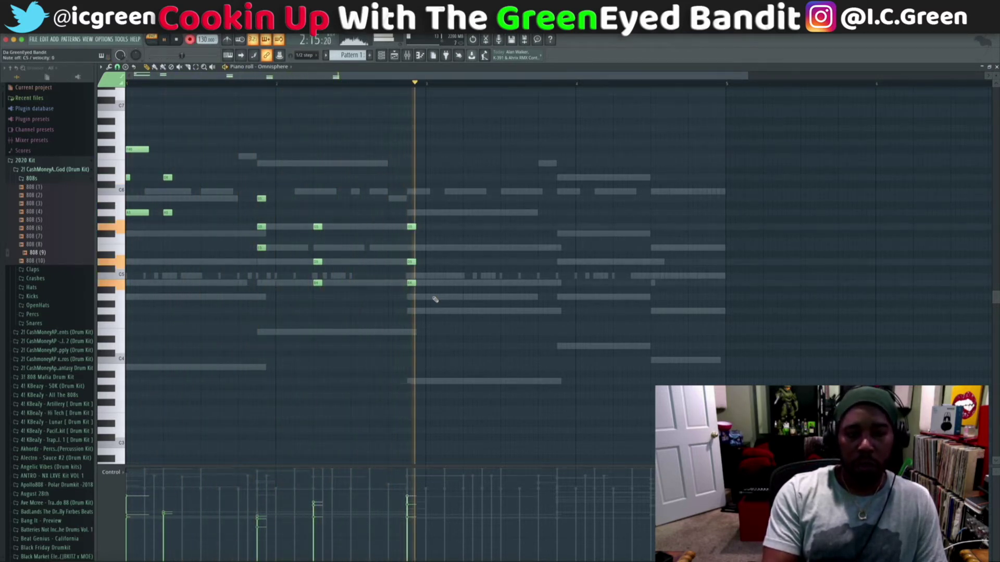
key(space)
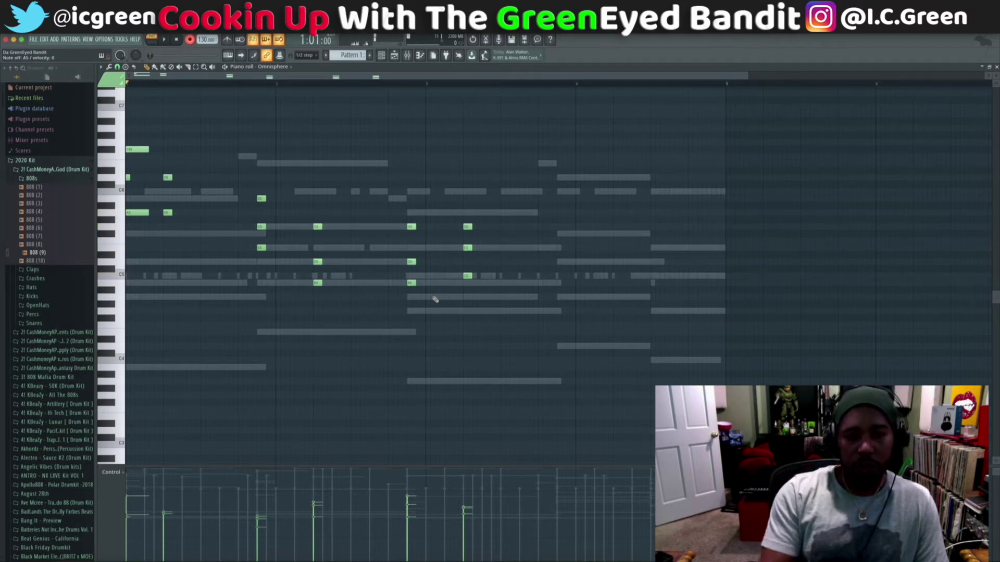
drag(467, 226, 466, 213)
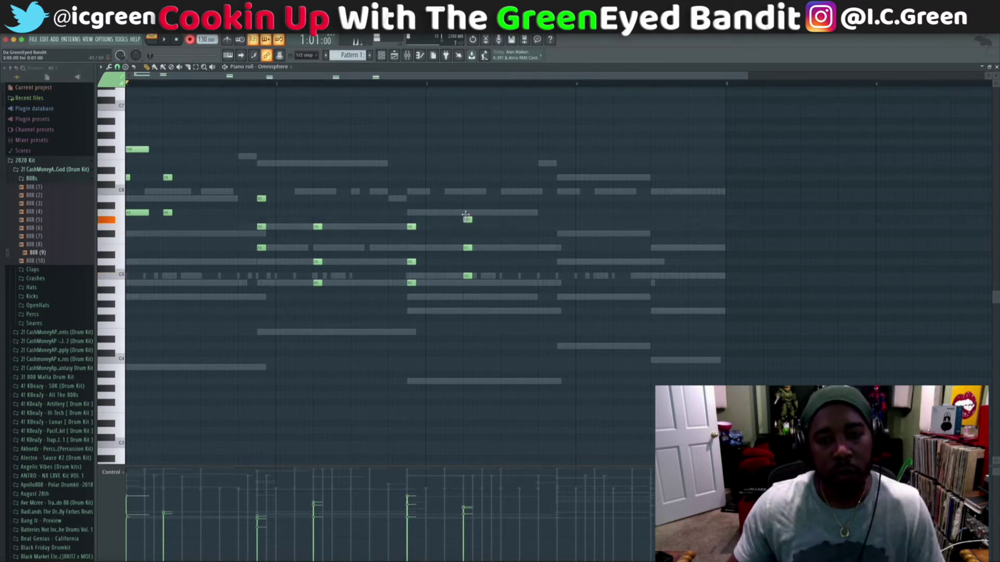
key(space)
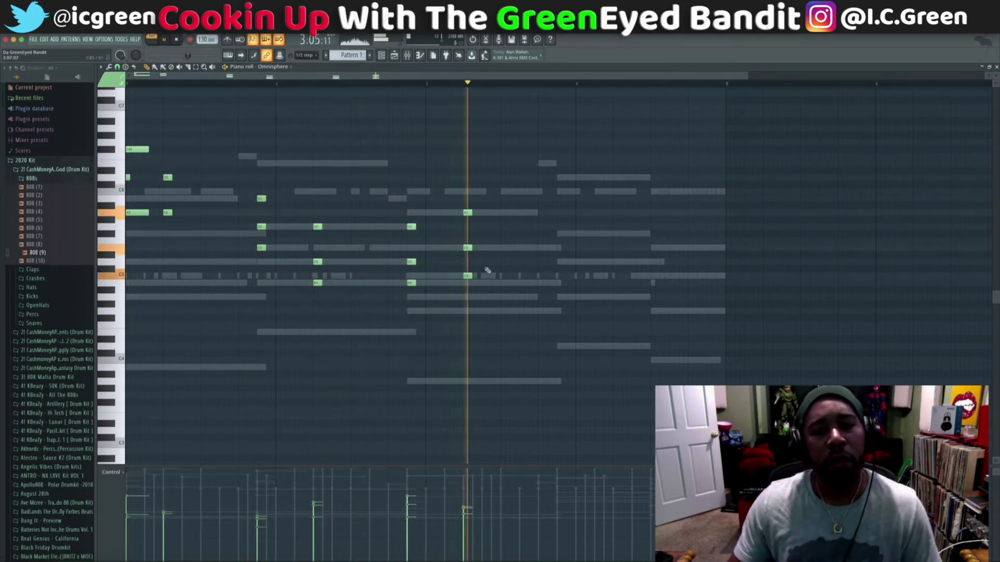
key(space)
Rehearse and record two more three-note bell chords, one at the end of bar 3 and one in bar 4.
key(space)
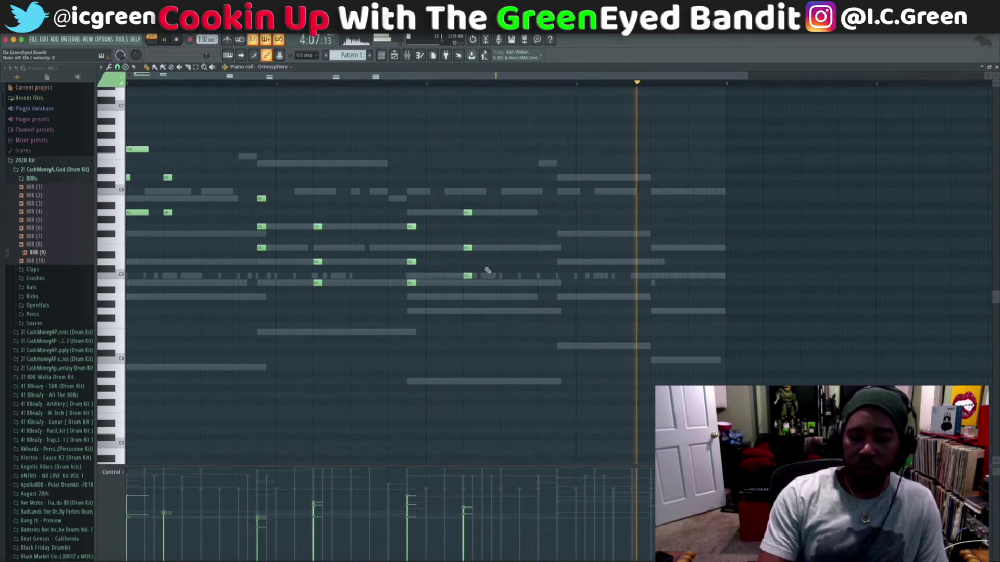
key(space)
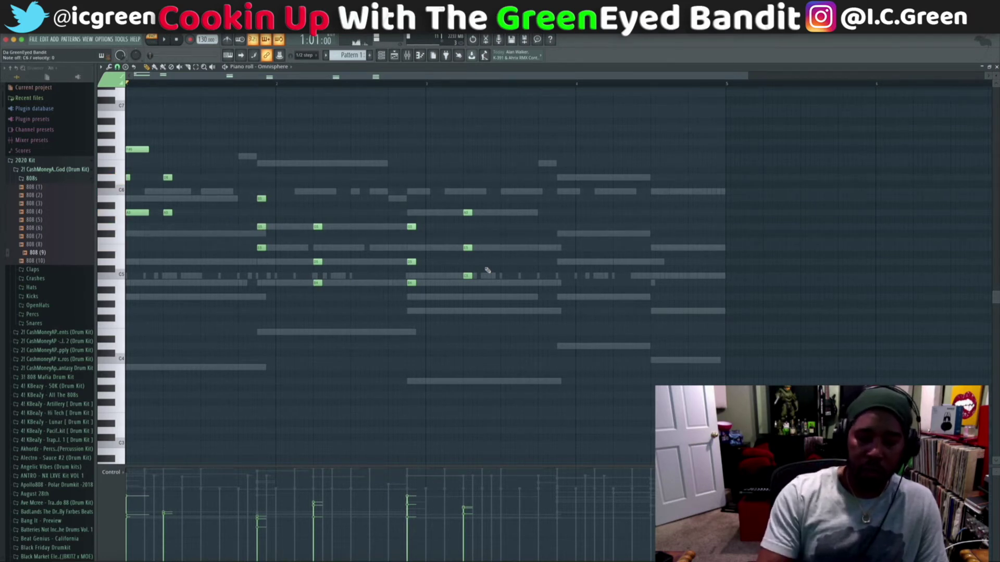
key(space)
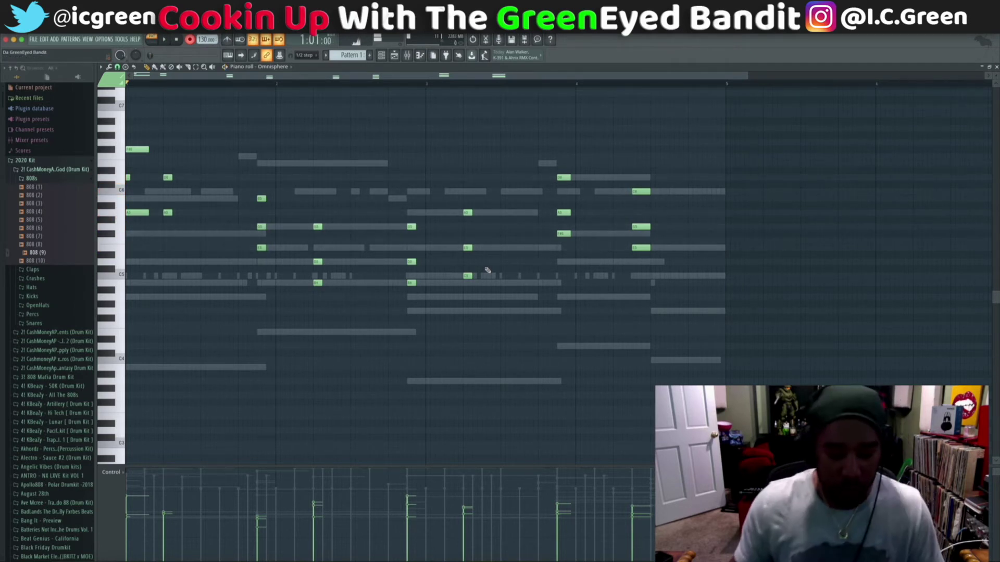
Move the recorded bar 4 bell chord two steps later to the middle of the bar and play the result.
key(space)
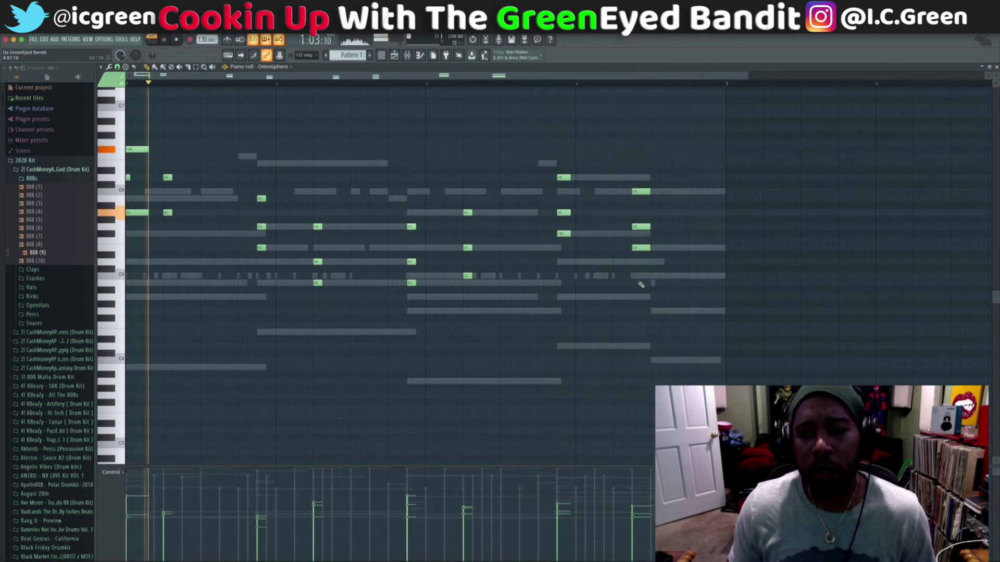
key(space)
drag(647, 270, 661, 191)
key(space)
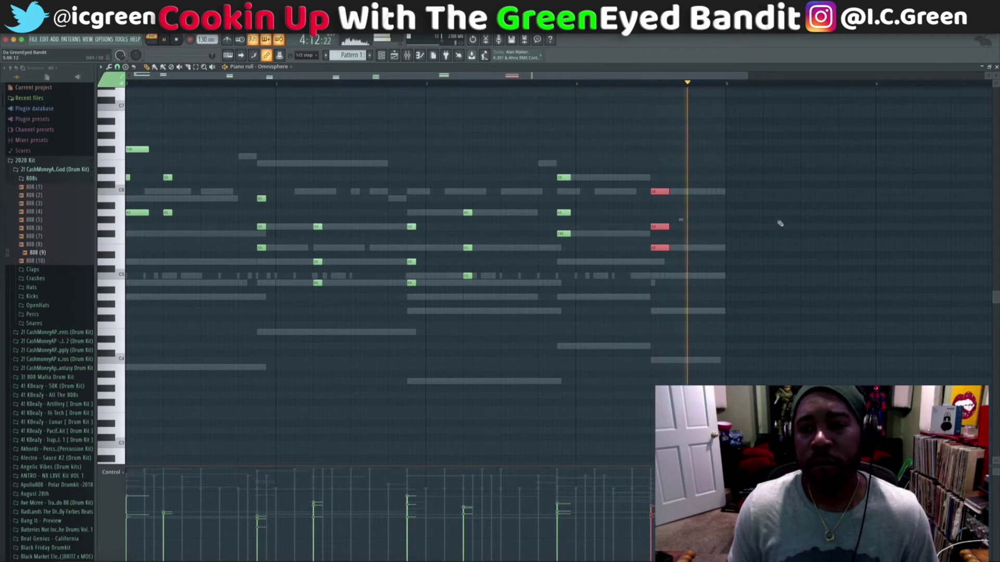
Return to the channel rack and route the Omnisphere channel to mixer track 17.
click(994, 68)
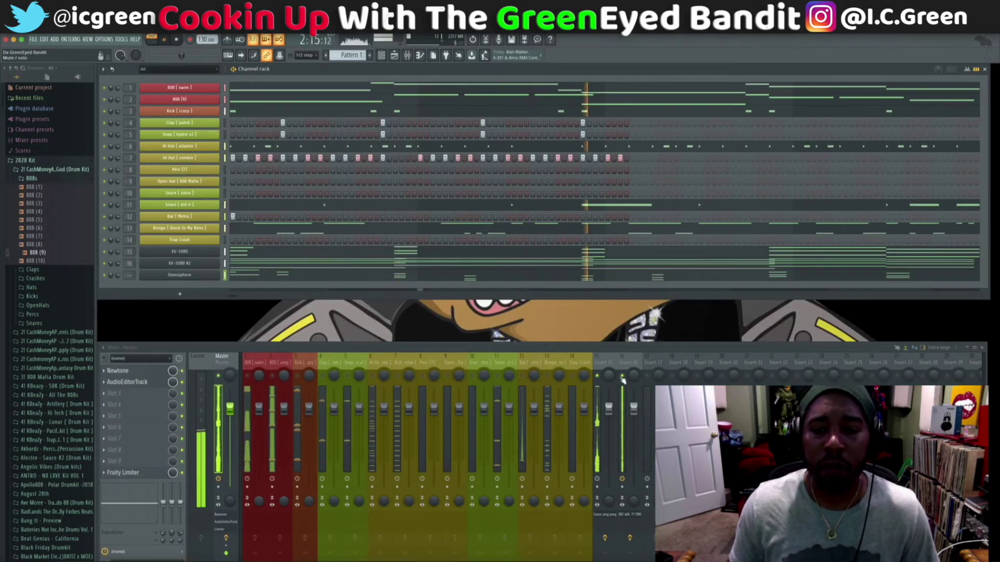
key(space)
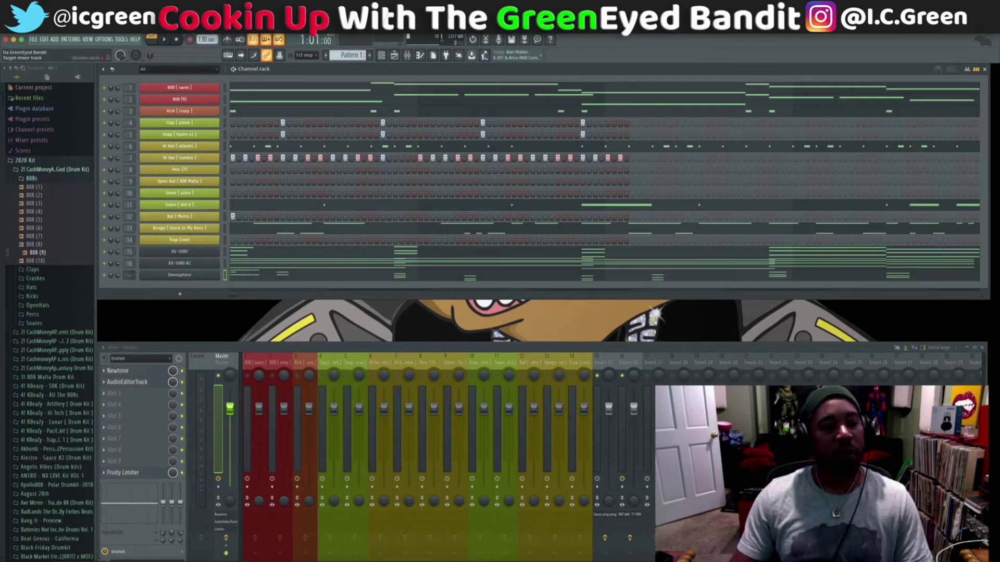
drag(129, 276, 130, 232)
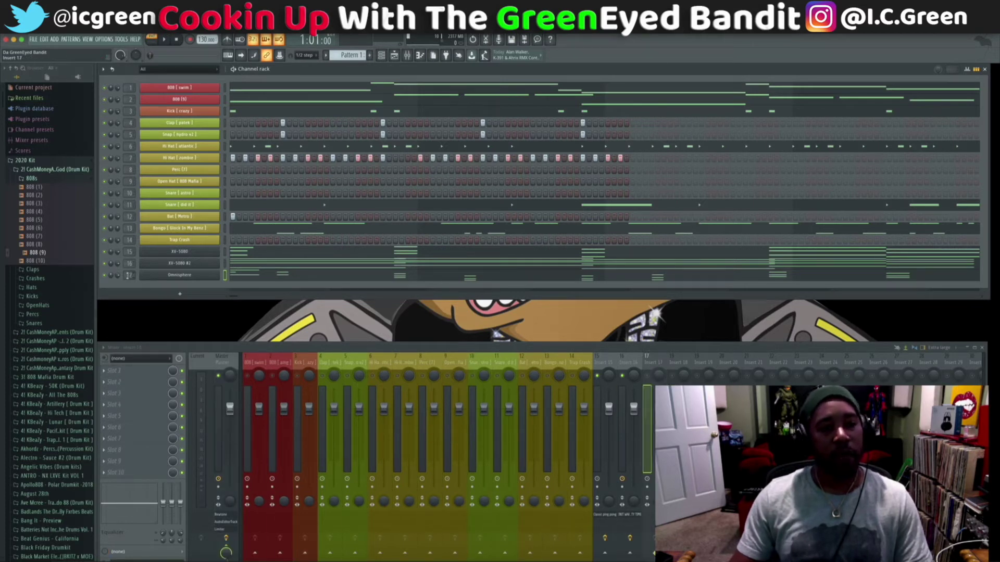
Duplicate the whole four-bar Omnisphere bell part and move the copy to start at bar 5.
click(489, 279)
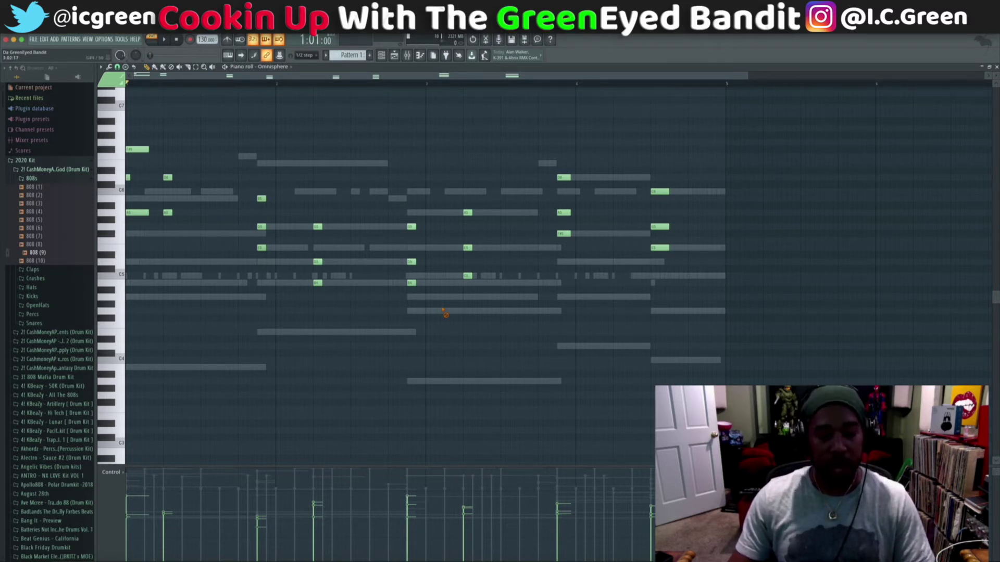
key(super+b)
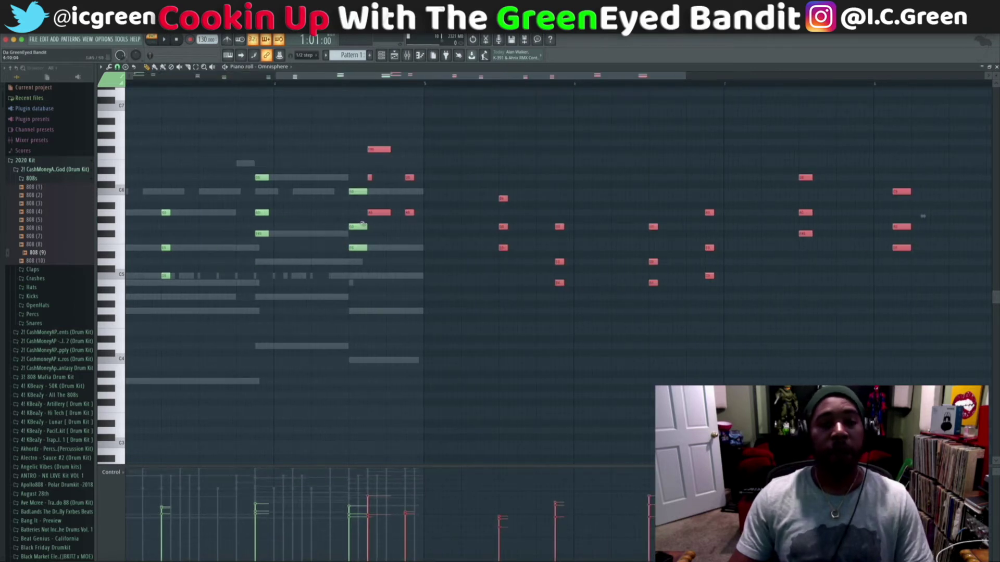
drag(374, 213, 432, 213)
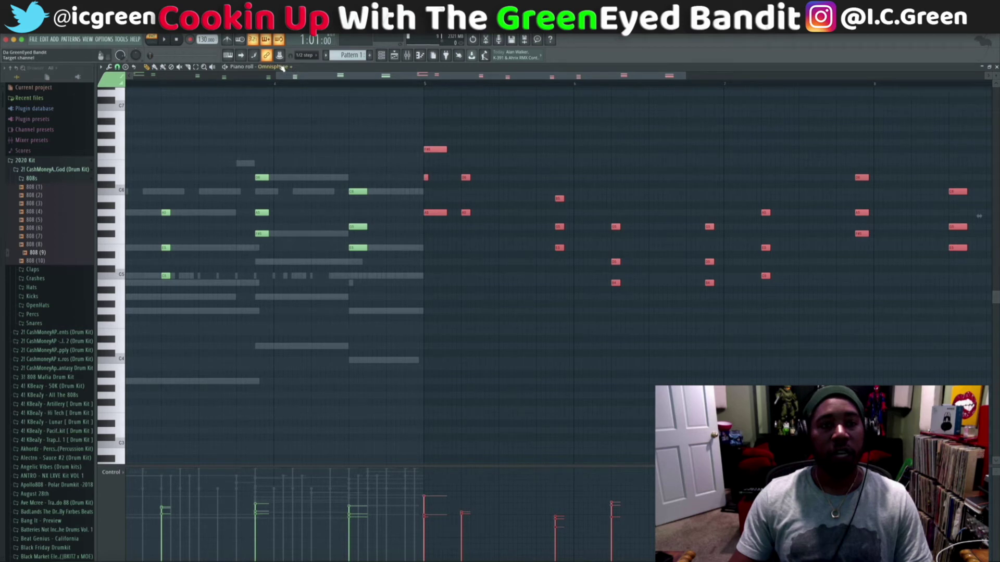
Duplicate the four-bar XV-5080 #2 and XV-5080 chord parts so that both copies start at bar 5.
scroll(281, 68, down, 1)
key(super+b)
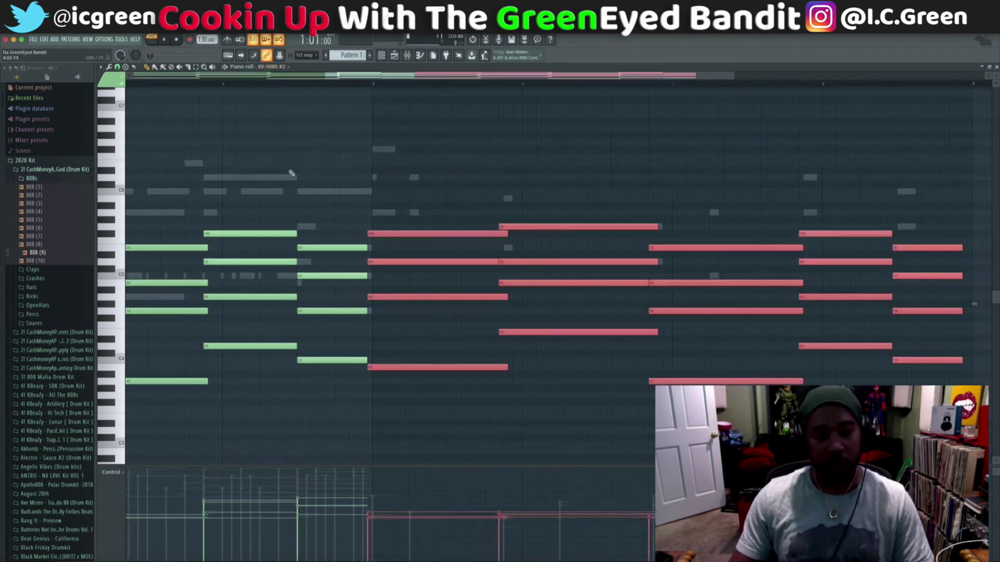
scroll(338, 170, right, 2)
drag(332, 233, 336, 233)
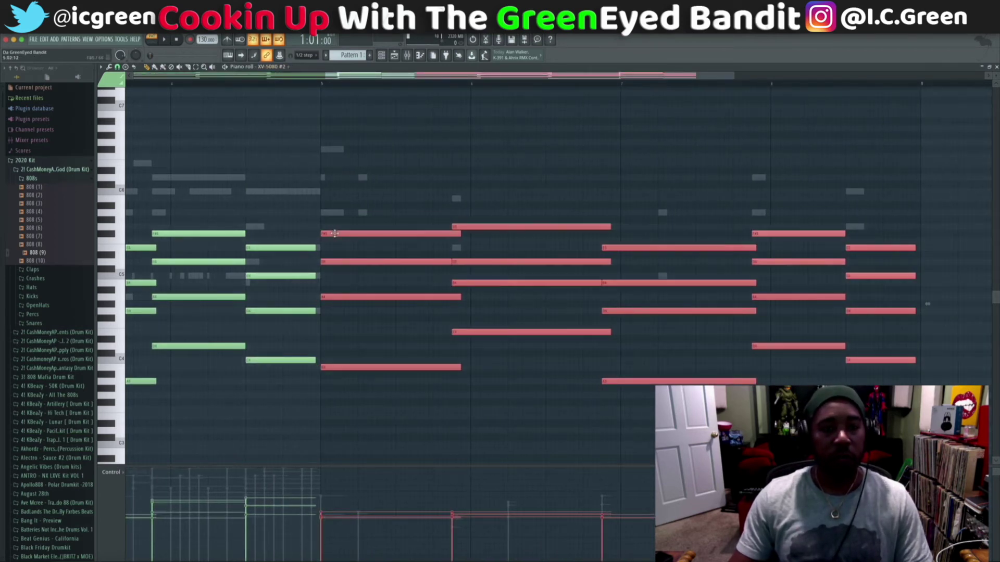
scroll(290, 157, up, 2)
scroll(276, 69, up, 1)
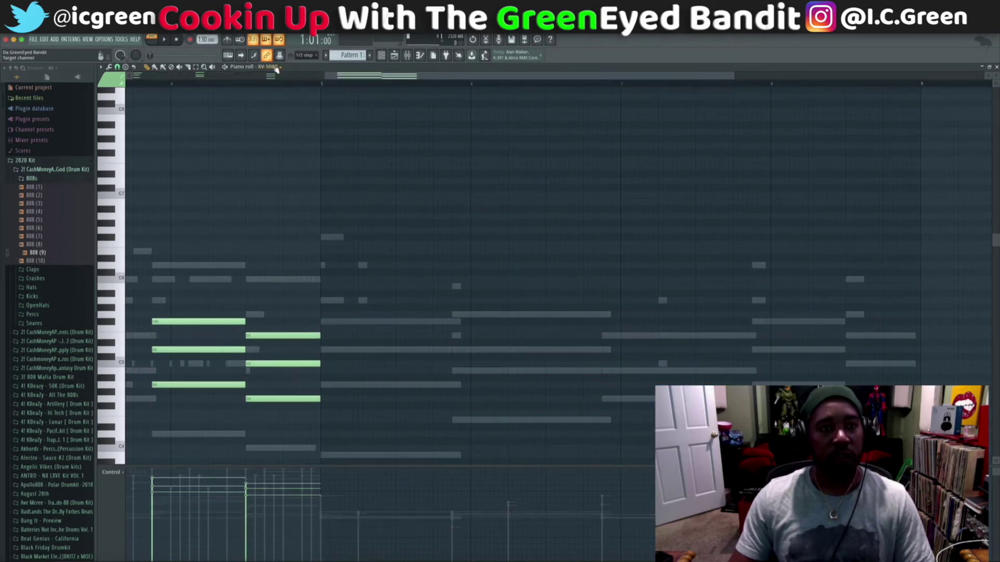
key(ctrl+v)
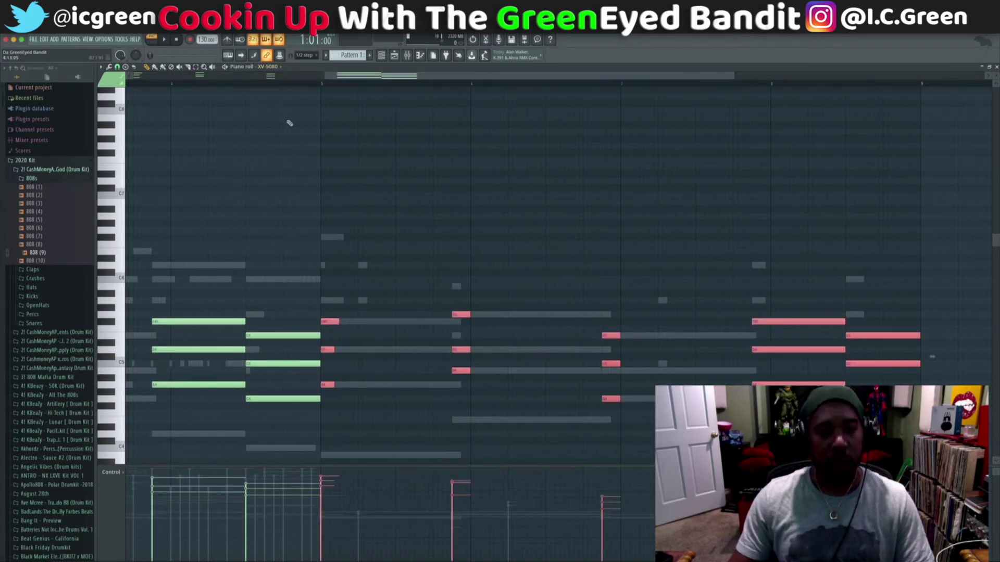
Duplicate the four-bar Bongo [ Glock In My Benz ] part and align the copy with the start of bar 5.
scroll(271, 69, up, 1)
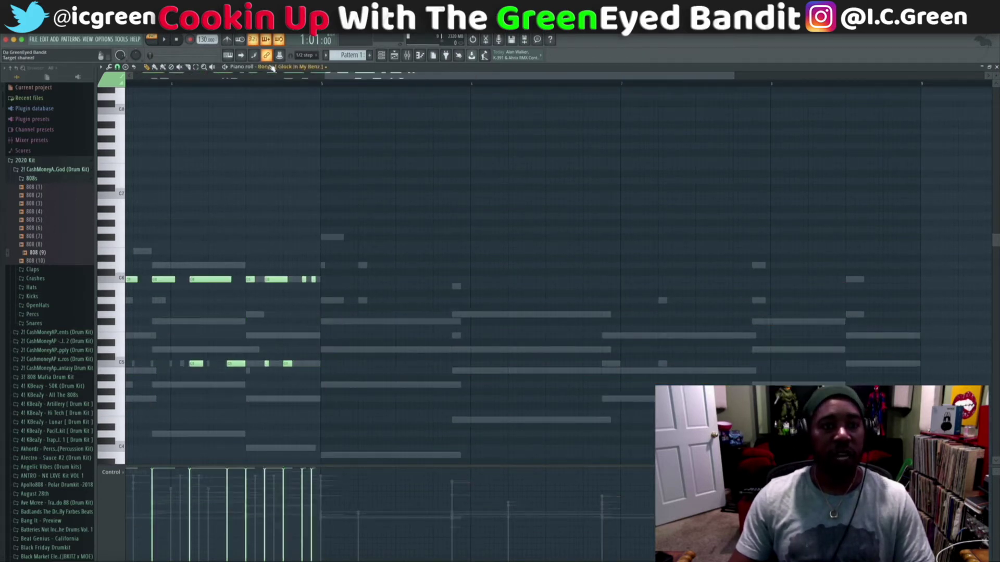
key(ctrl+v)
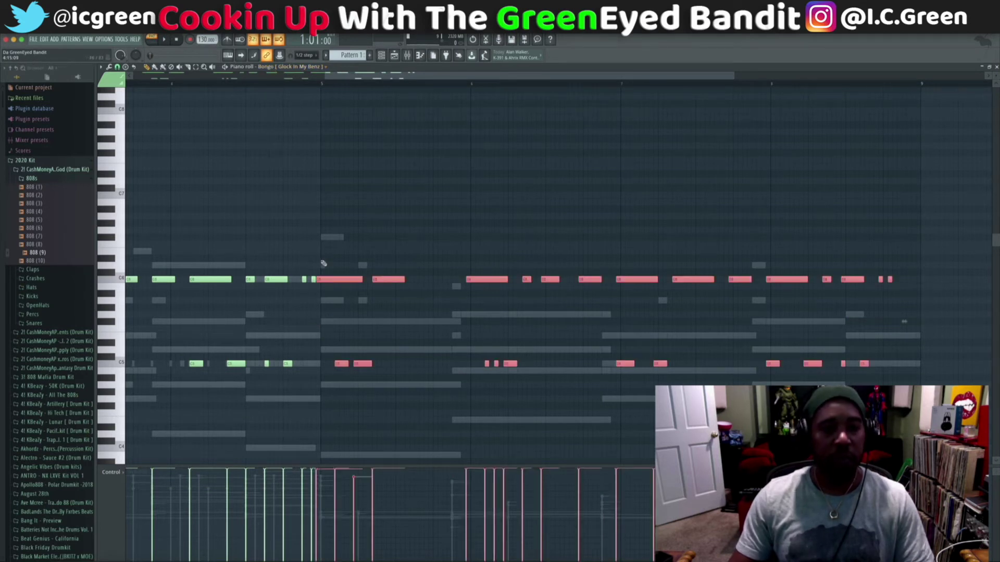
drag(322, 281, 326, 281)
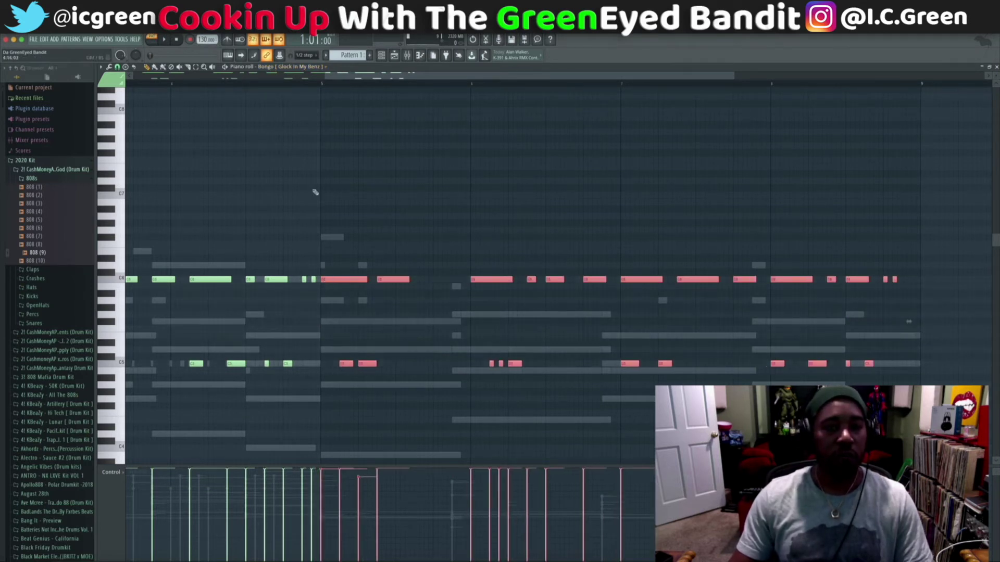
Duplicate the four-bar Snare [ did it ] part and move the copy so its first hit falls in the middle of bar 5.
scroll(293, 69, up, 1)
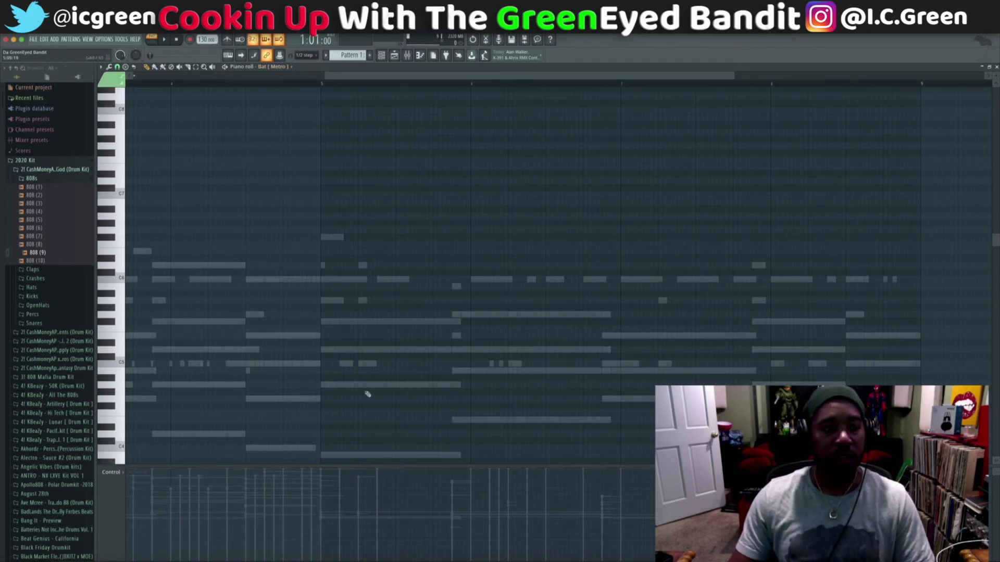
scroll(339, 361, down, 5)
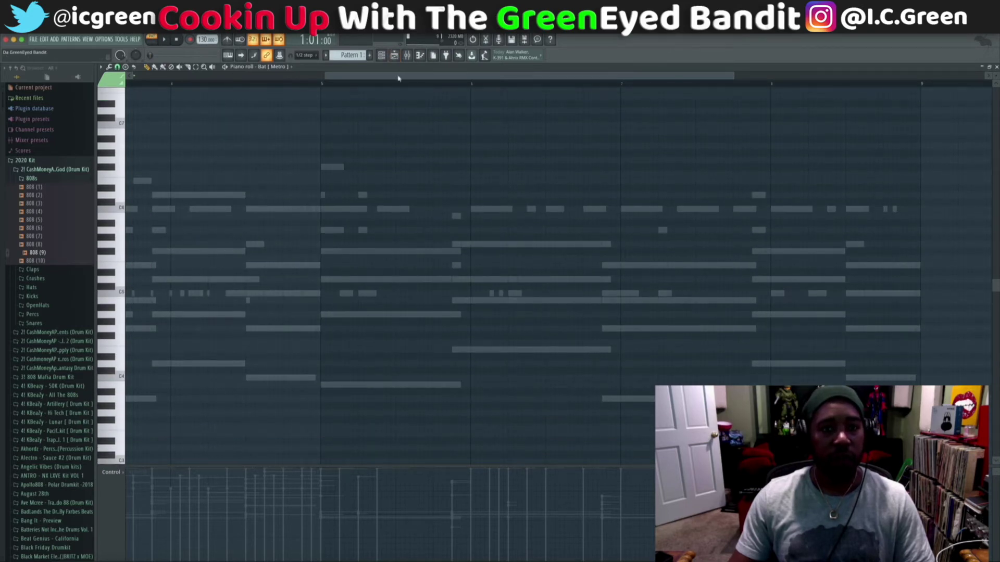
drag(398, 77, 207, 77)
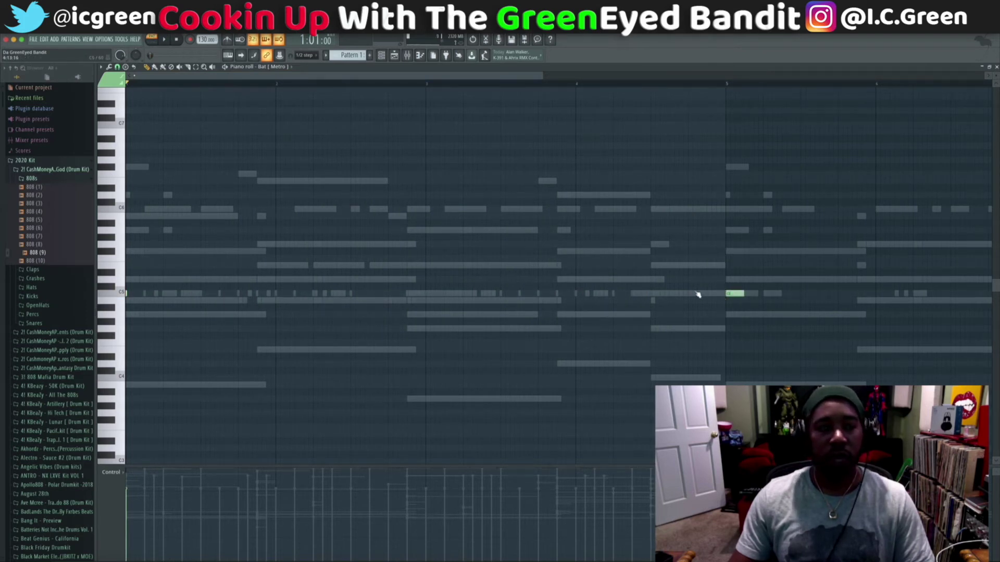
scroll(256, 68, up, 3)
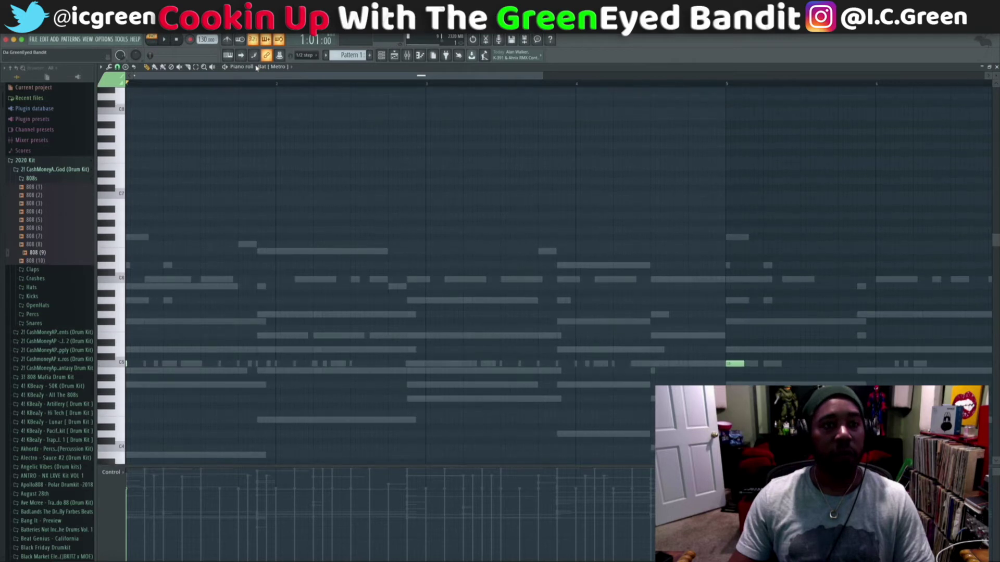
scroll(274, 70, up, 1)
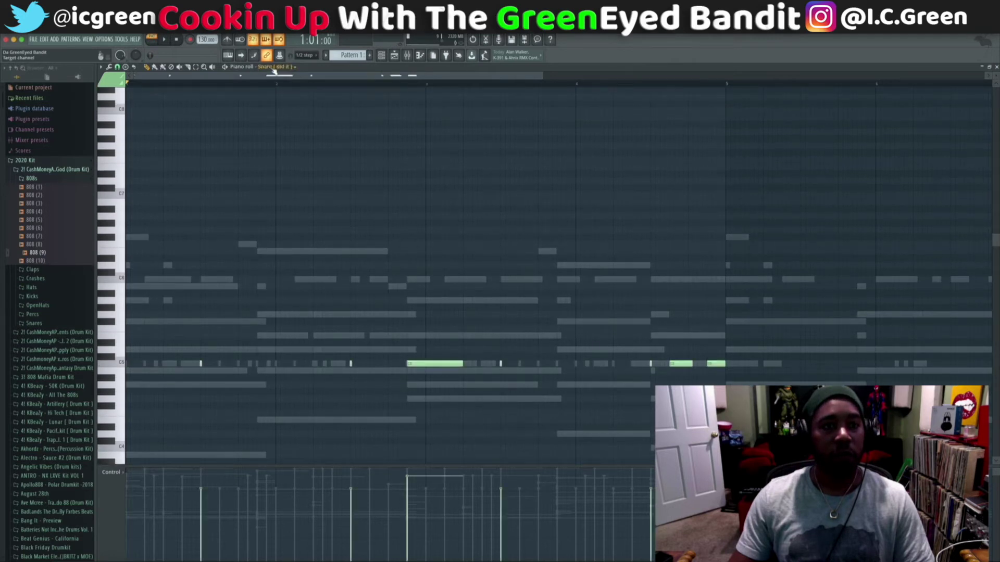
scroll(457, 297, down, 6)
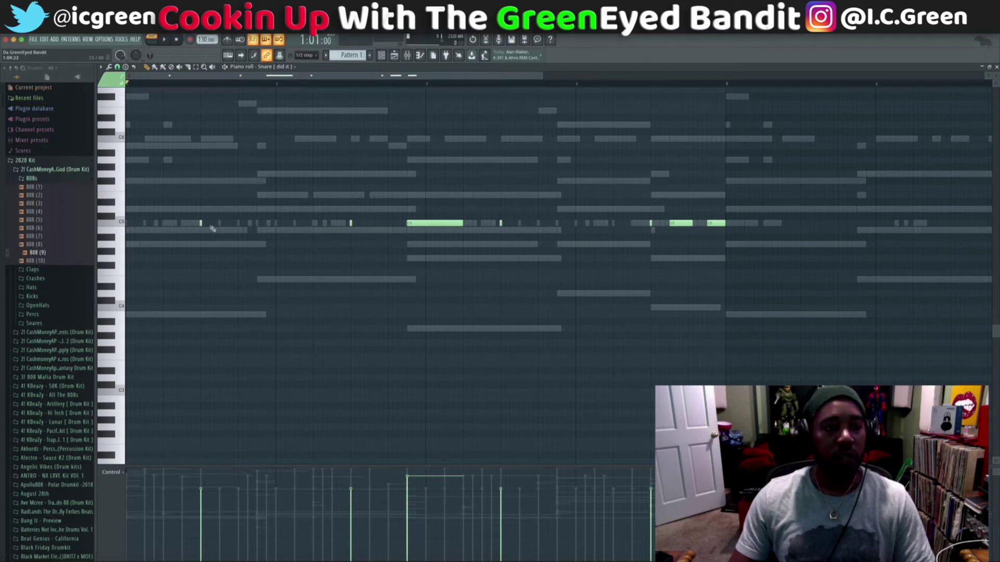
key(ctrl+b)
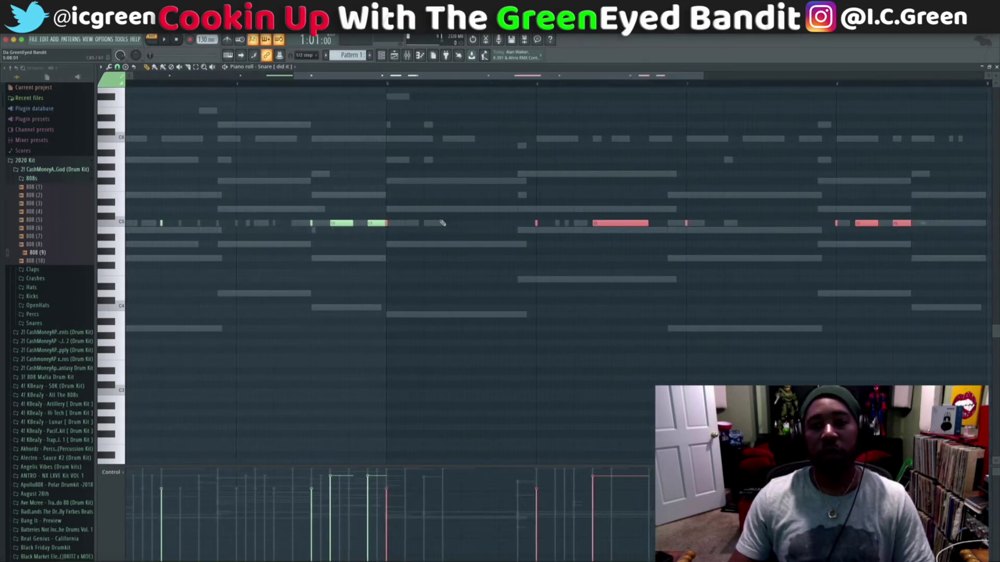
drag(386, 223, 462, 222)
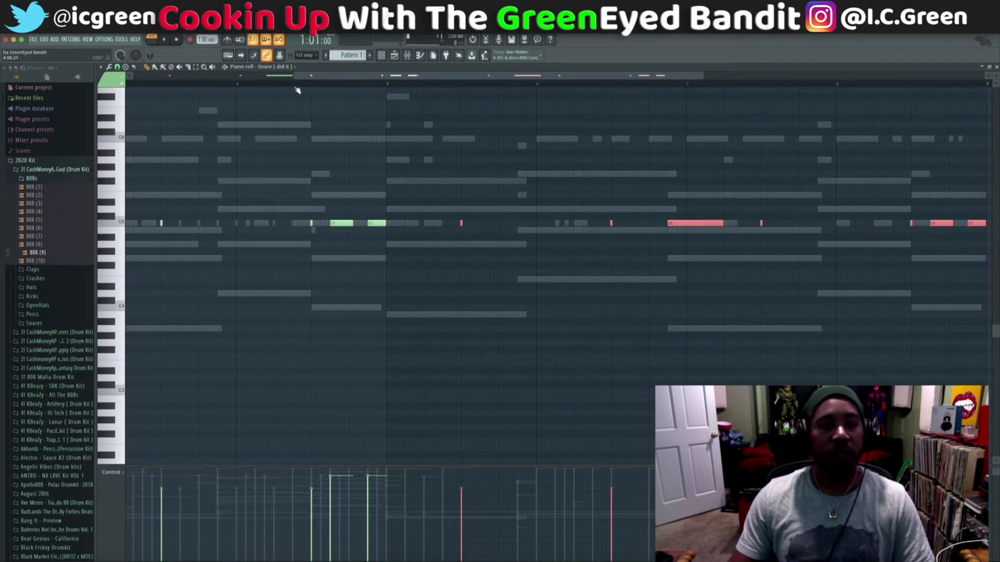
Duplicate the Hi Hat [ zombie ] and Hi Hat [ atlantic ] patterns so that both copies start at bar 5.
scroll(277, 68, down, 1)
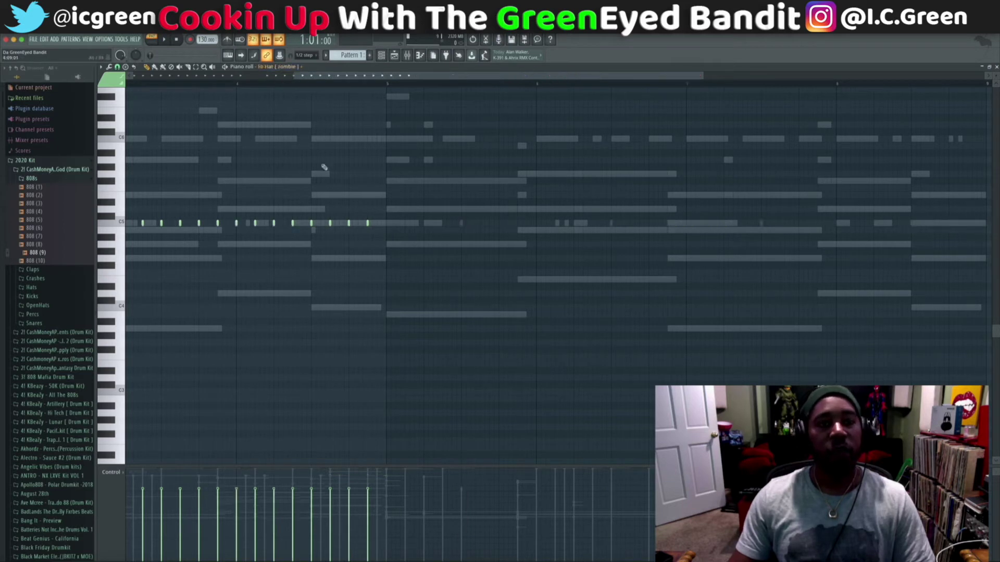
key(ctrl+v)
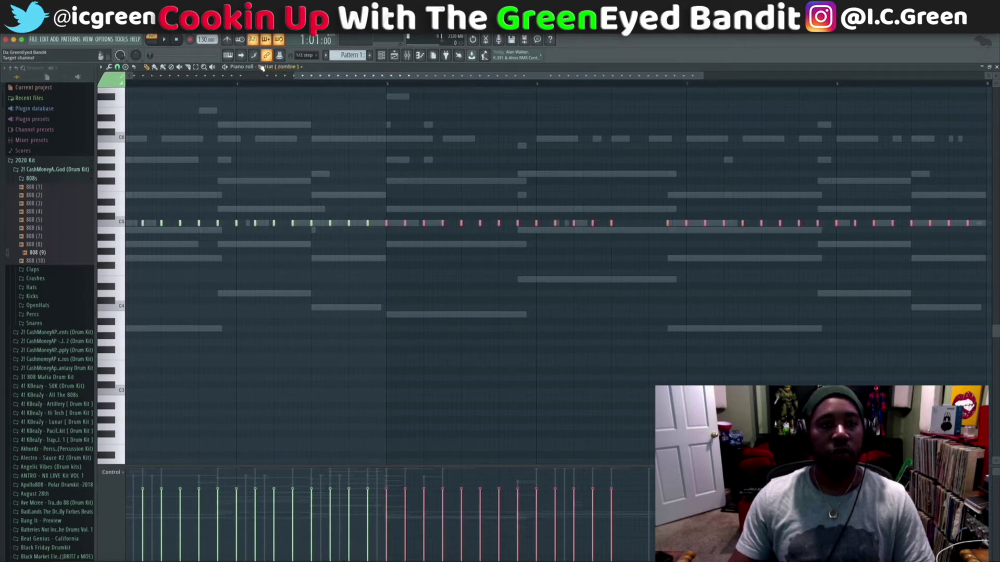
scroll(261, 69, down, 1)
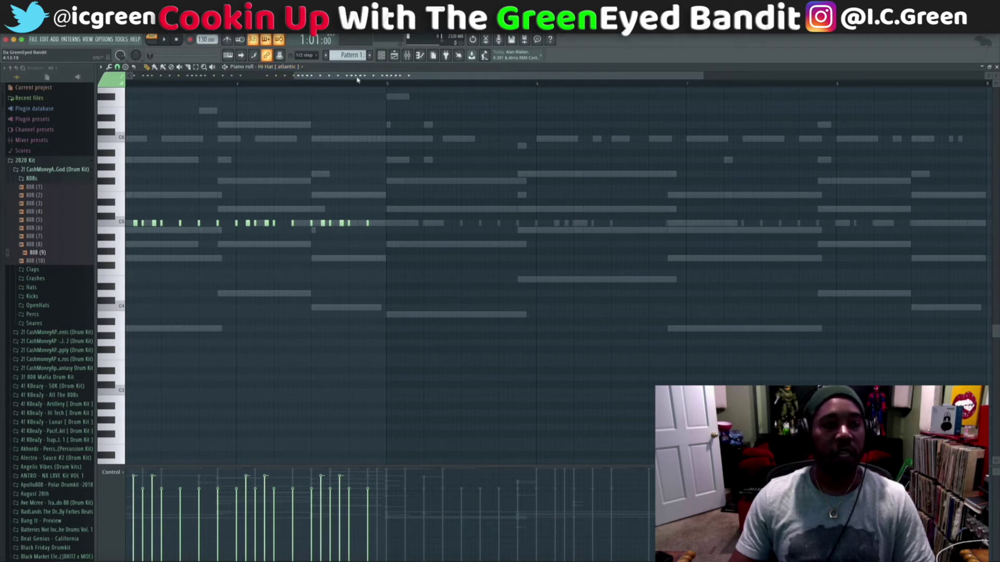
drag(357, 79, 141, 79)
key(super+b)
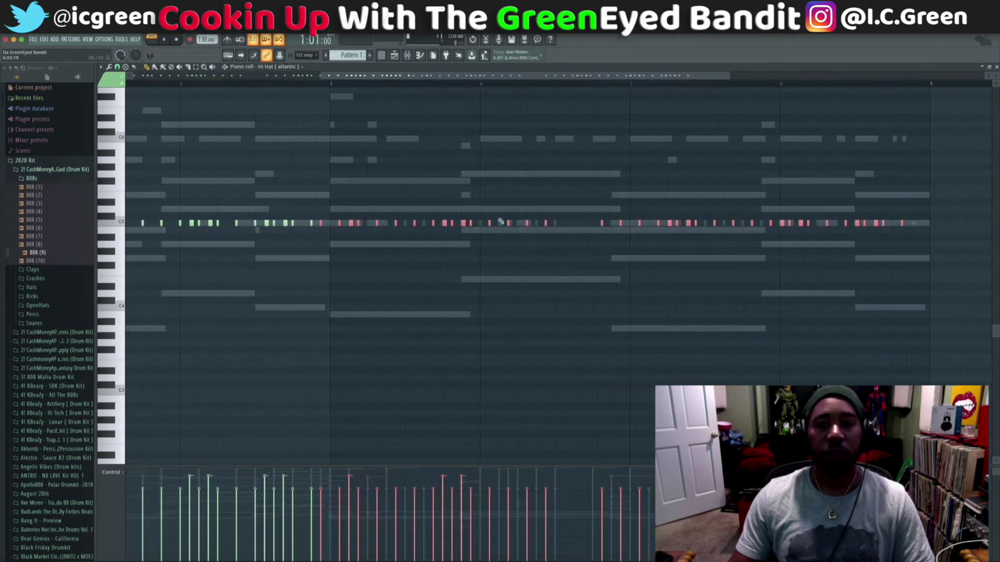
drag(320, 222, 327, 223)
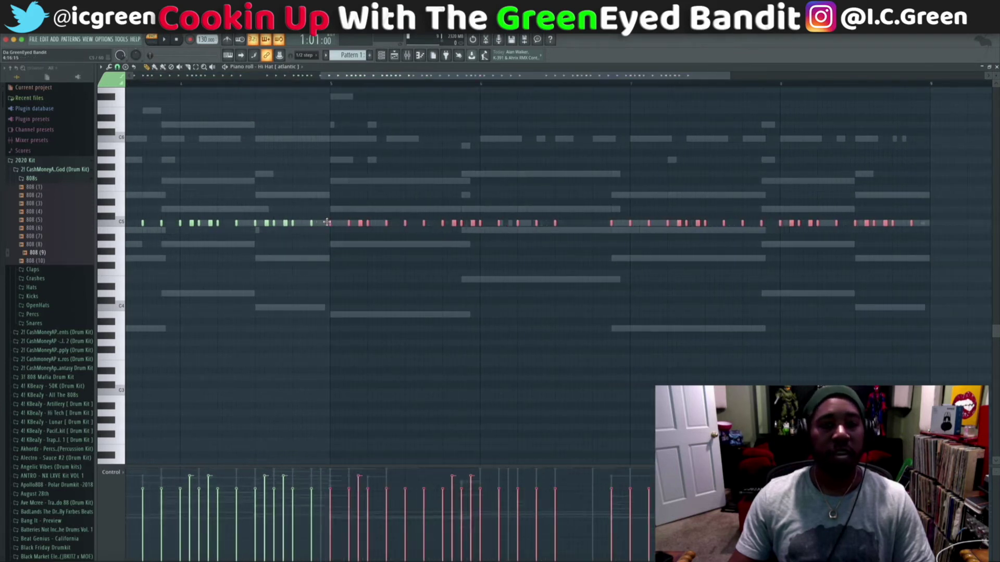
Duplicate the Snap [ hydro v2 ] and Clap [ patek ] hits and move each copy to begin in the middle of bar 5.
scroll(285, 69, up, 1)
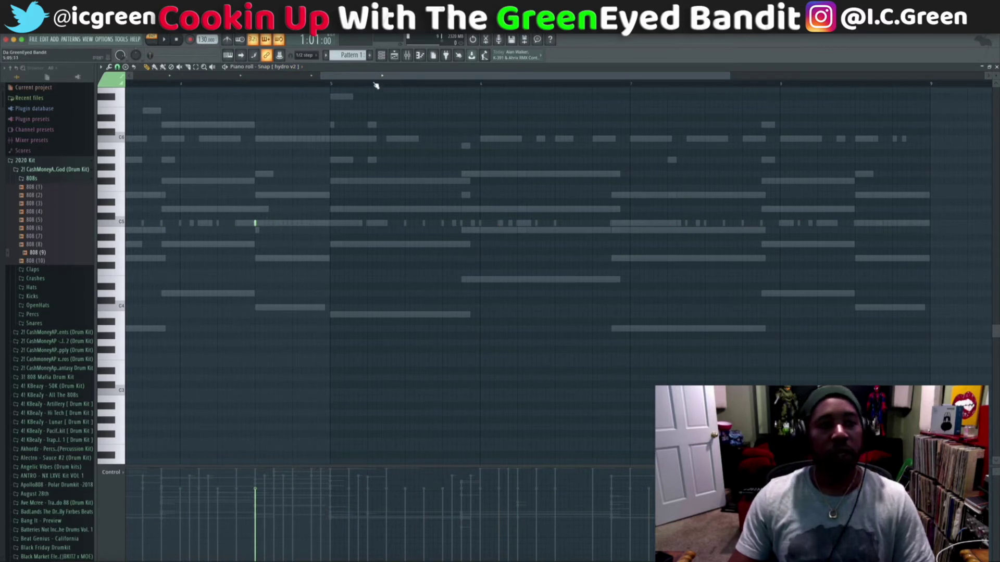
drag(376, 77, 115, 182)
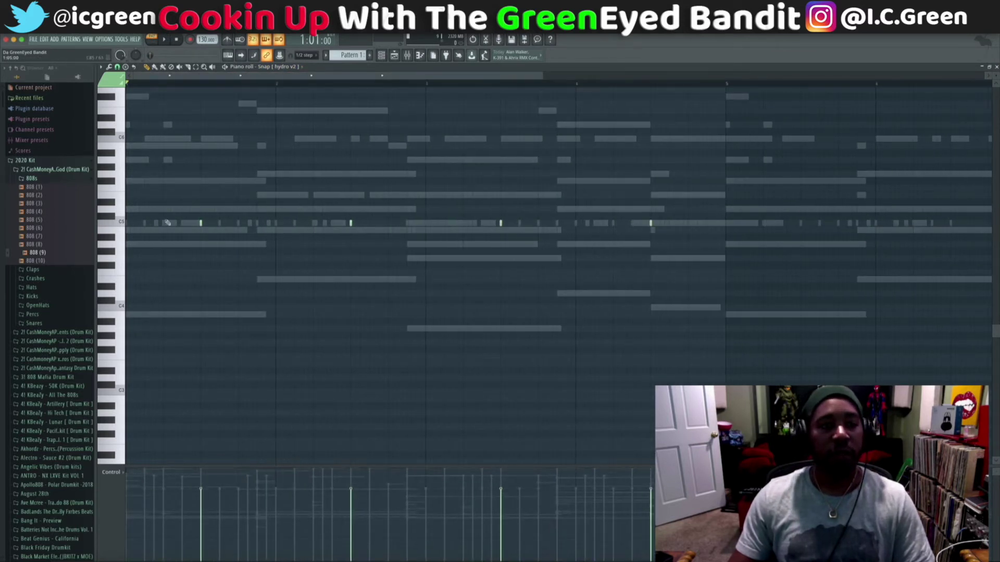
key(ctrl+b)
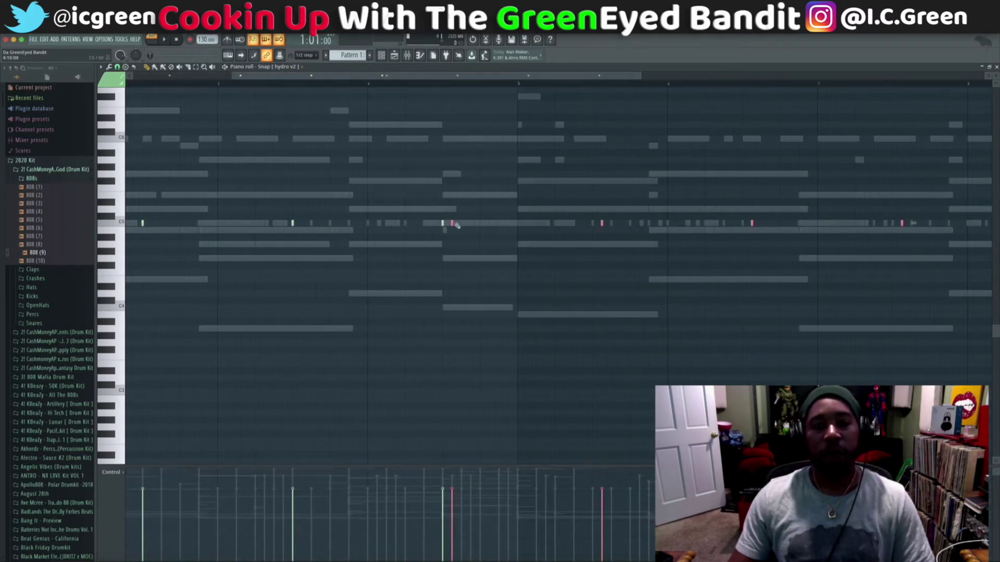
drag(453, 222, 592, 222)
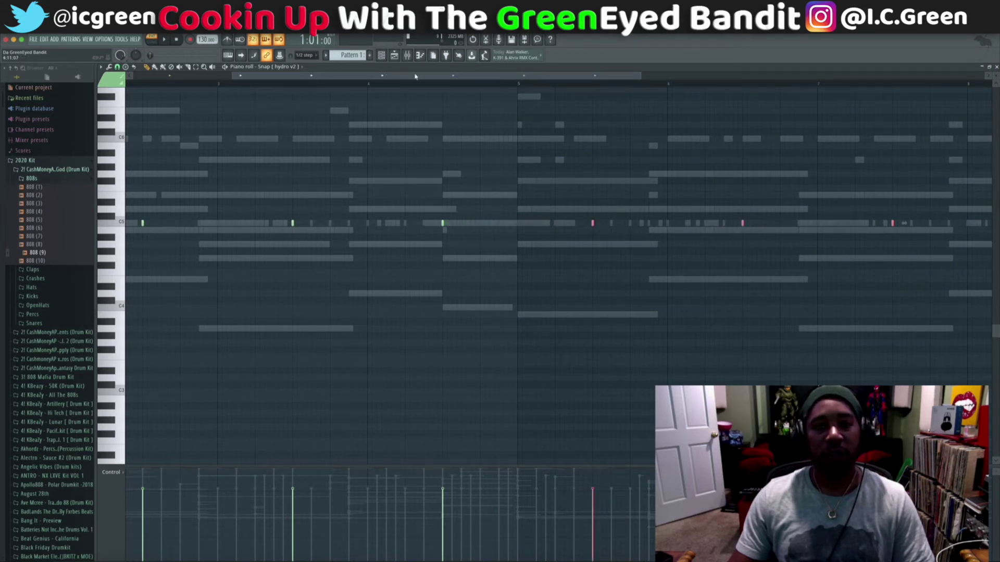
scroll(279, 71, up, 1)
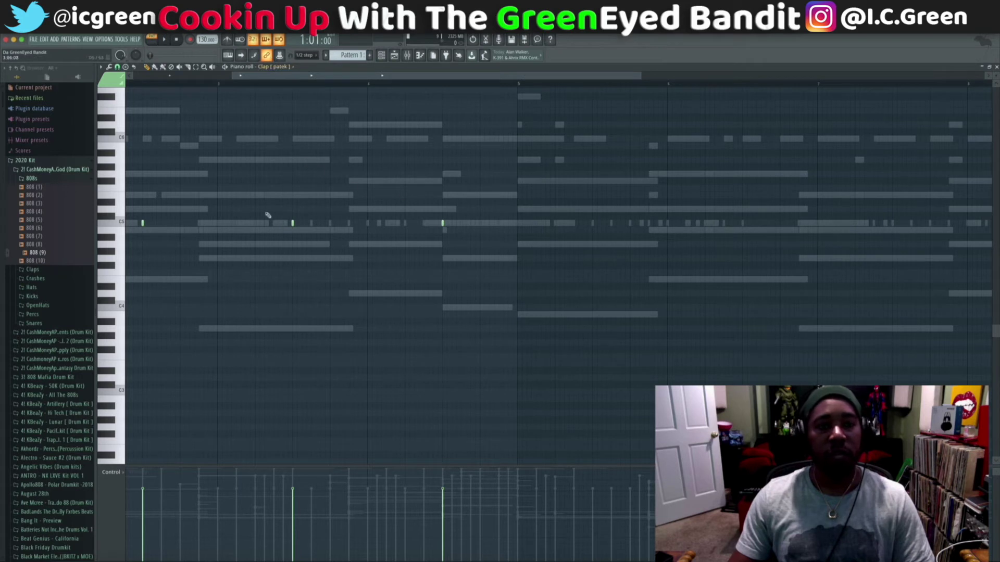
key(super+b)
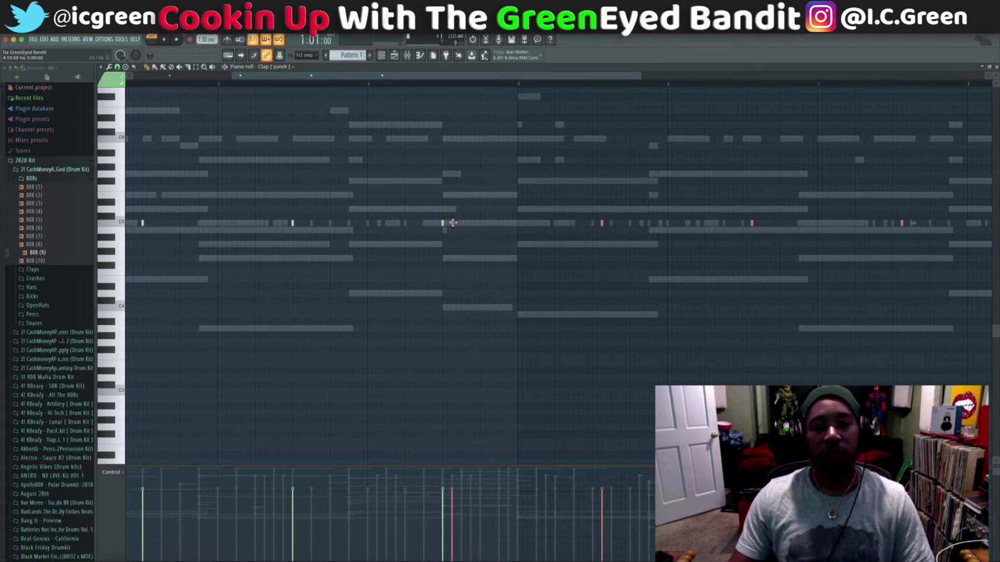
drag(451, 223, 594, 223)
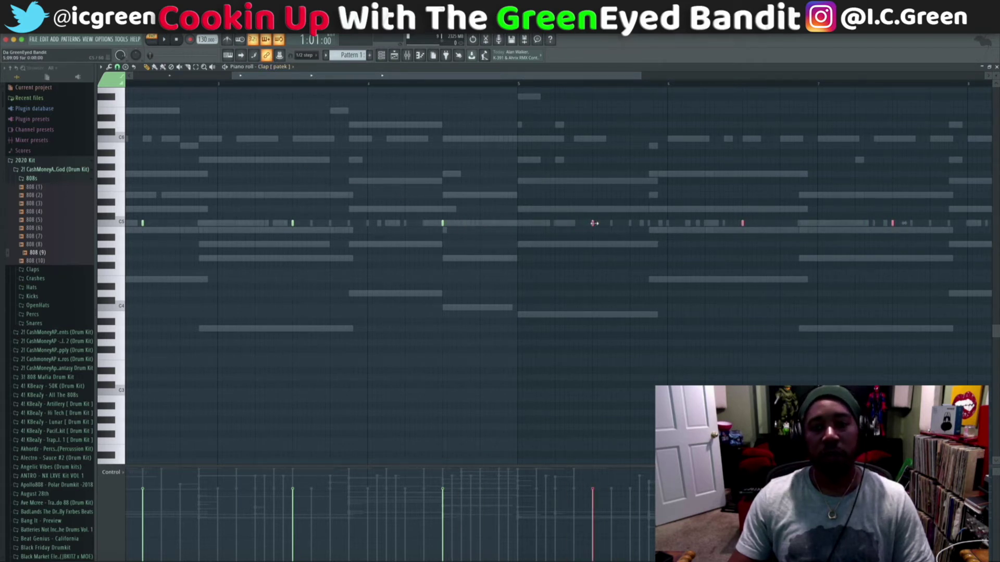
Duplicate the four-bar Kick [ crazy ] pattern, move the copy to start at bar 5, and undo the extra second duplicate.
scroll(286, 71, up, 1)
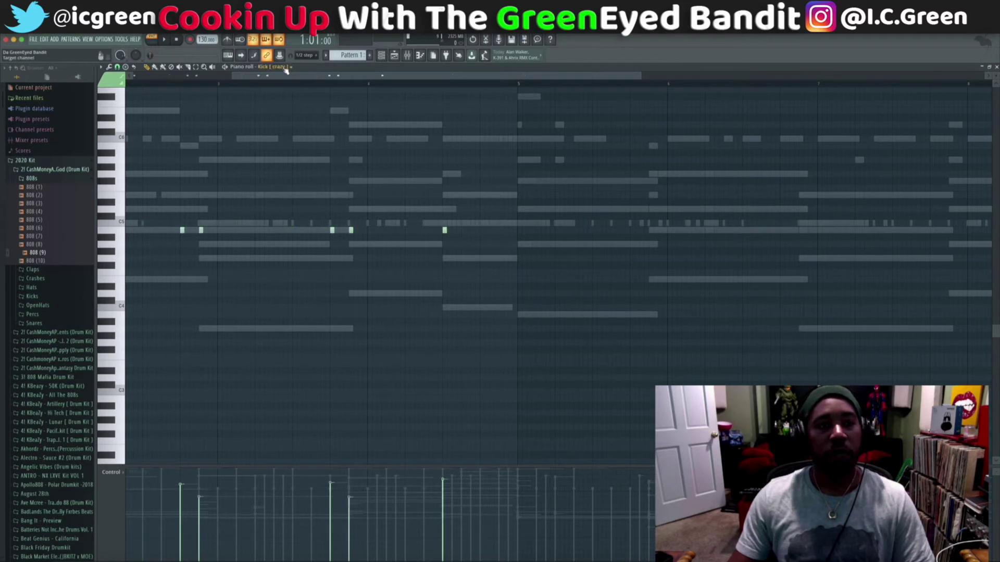
key(super+b)
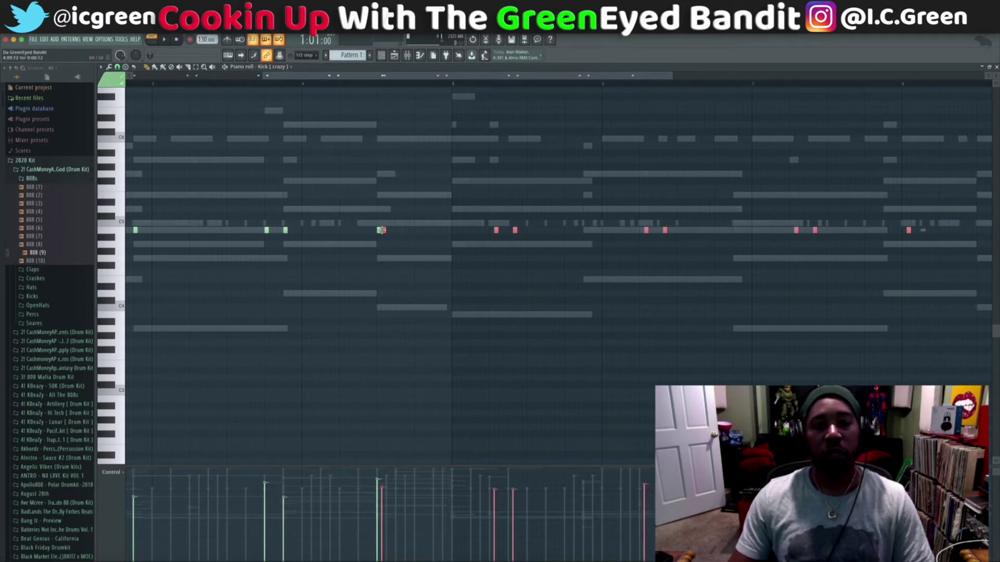
drag(382, 229, 453, 229)
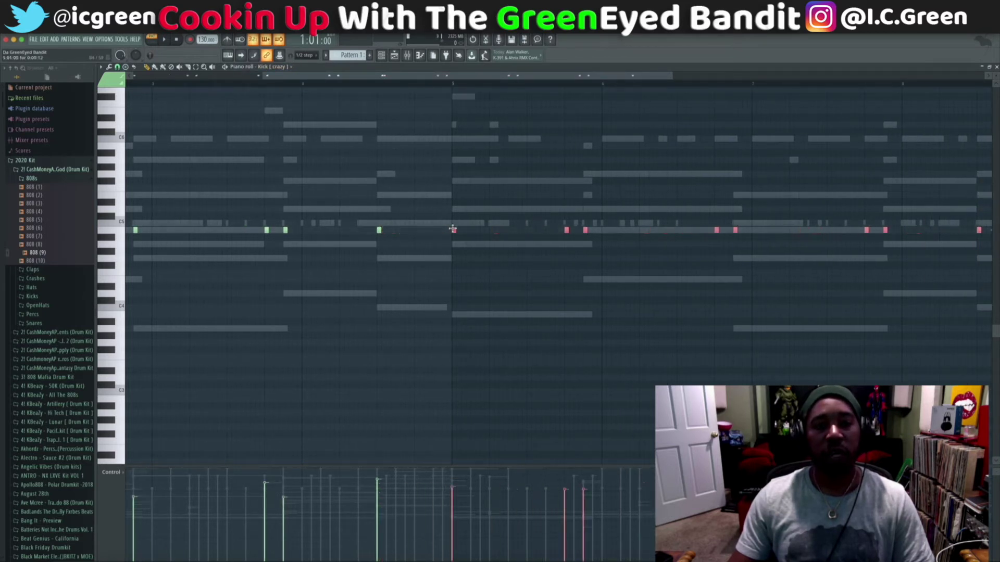
key(super+b)
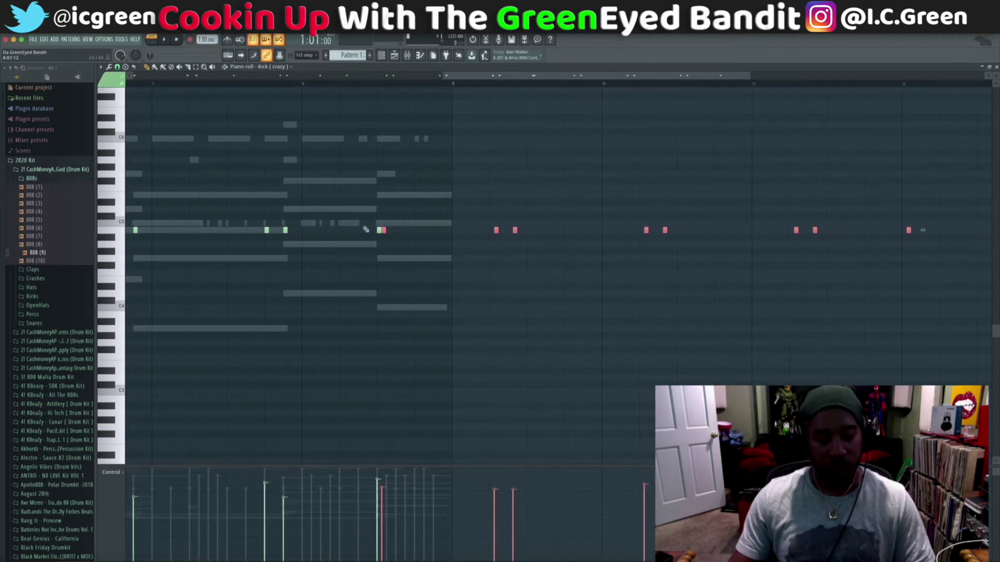
key(super+z)
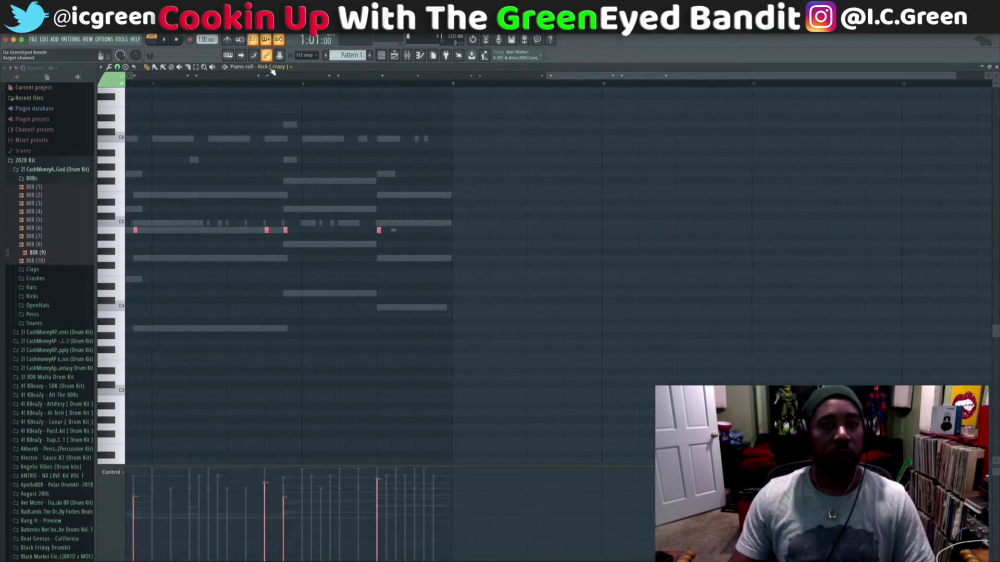
Duplicate the four-bar 808 (9) bass line into the second four bars.
scroll(268, 69, down, 1)
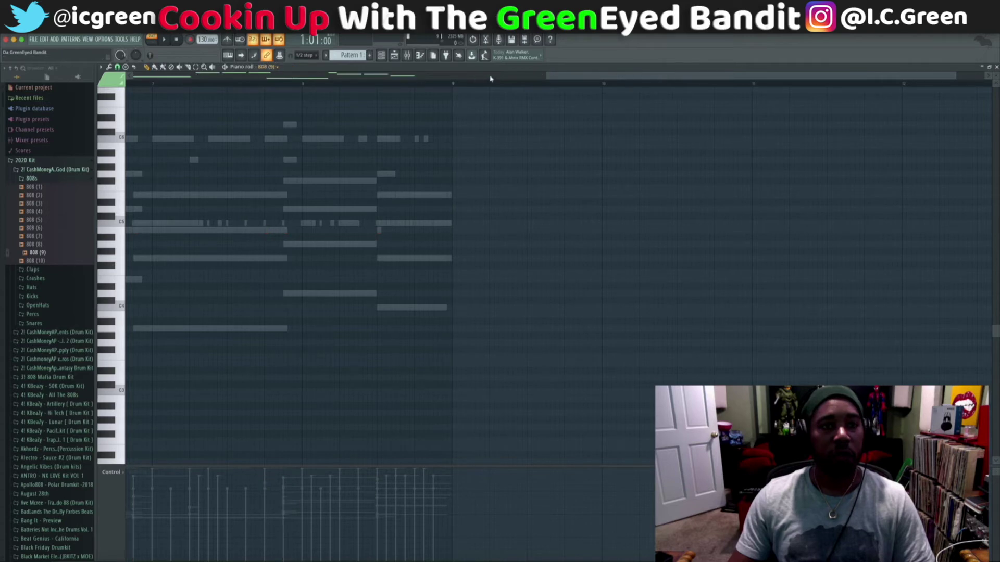
drag(632, 78, 89, 69)
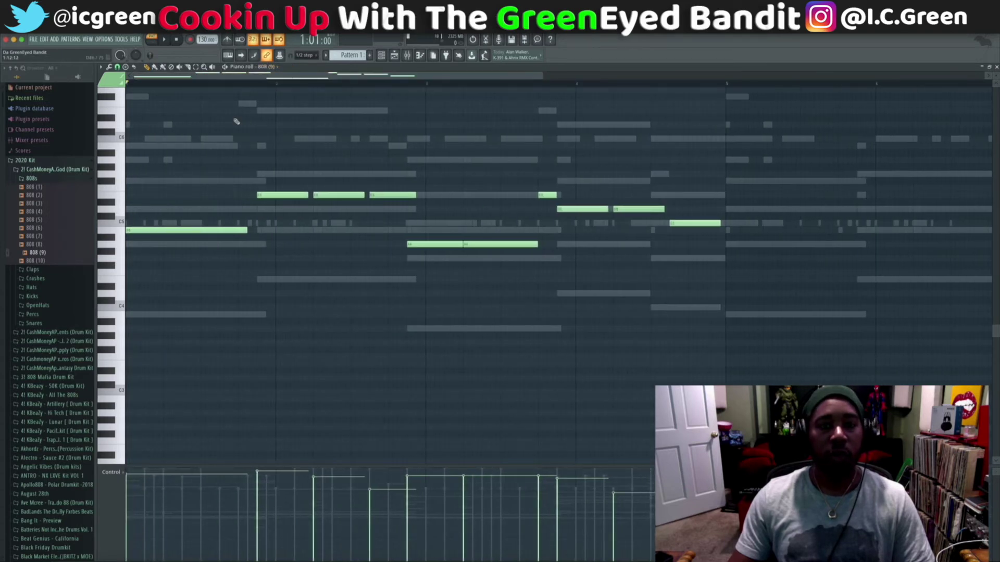
key(super+b)
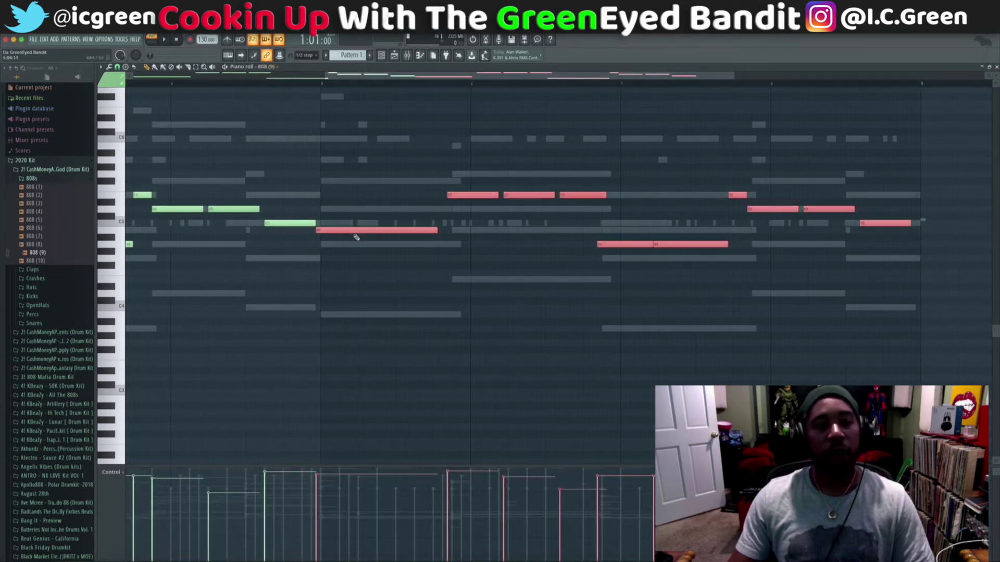
Align the duplicated 808 (9) notes to the start of bar 5, extend both phrase-ending notes to the bar lines, and deselect everything.
drag(352, 230, 355, 229)
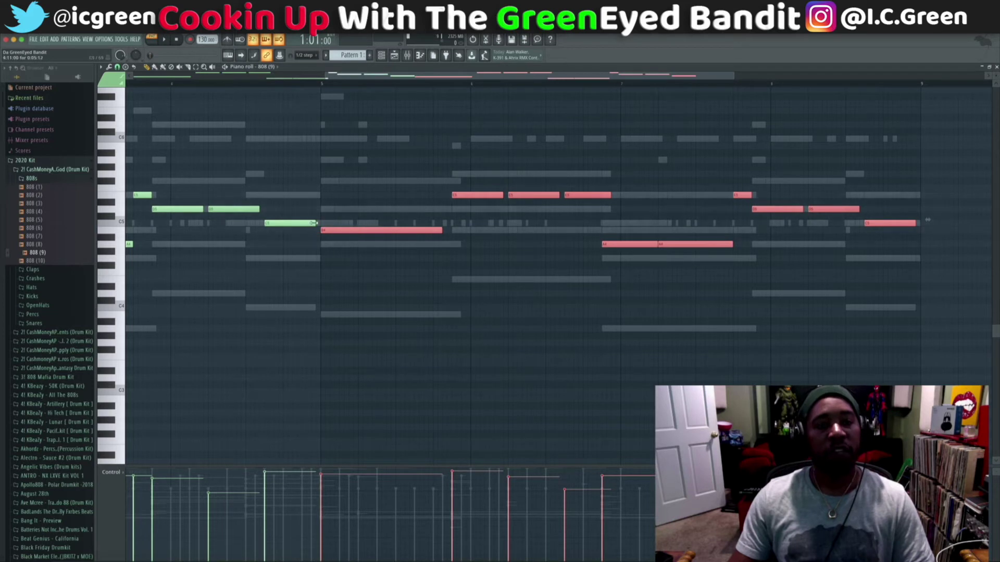
key(super+d)
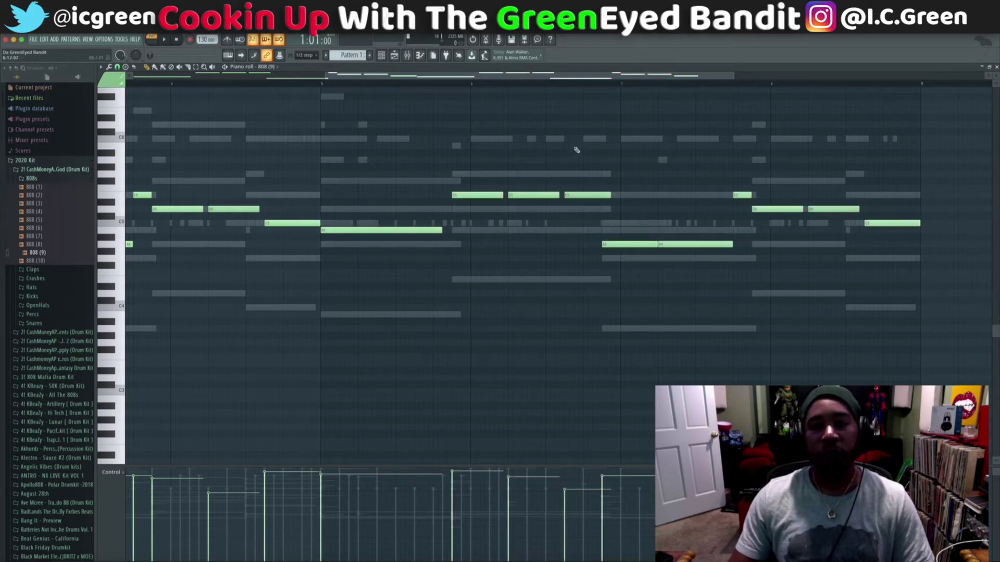
Duplicate the 808 [swim] notes from the first four bars into bars 5 to 8.
scroll(272, 68, down, 1)
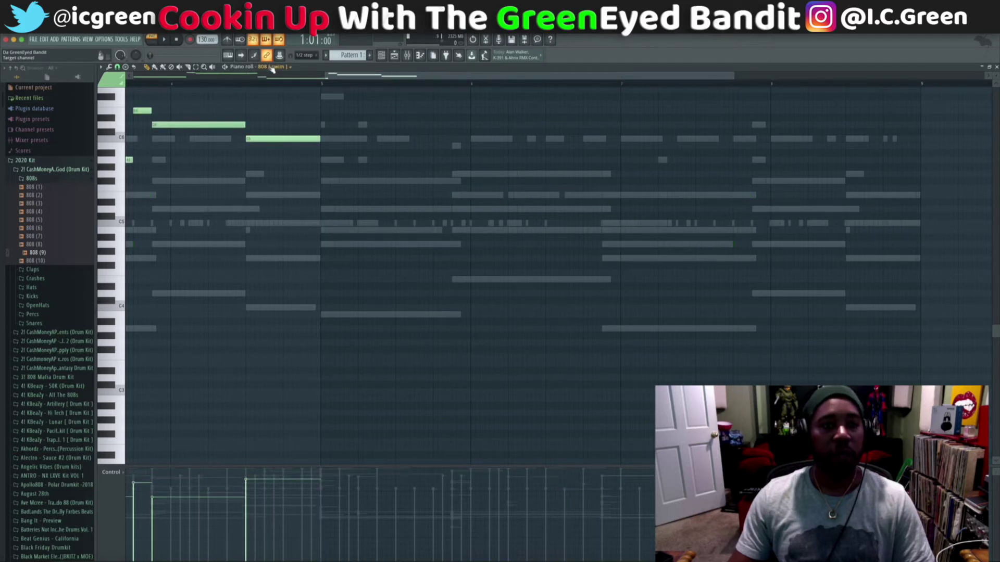
key(super+b)
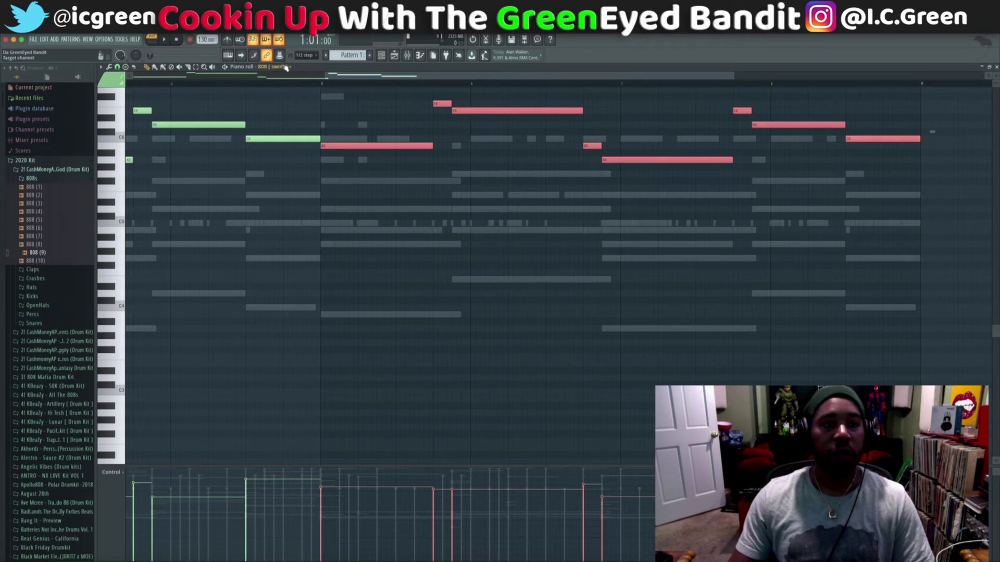
scroll(284, 68, down, 1)
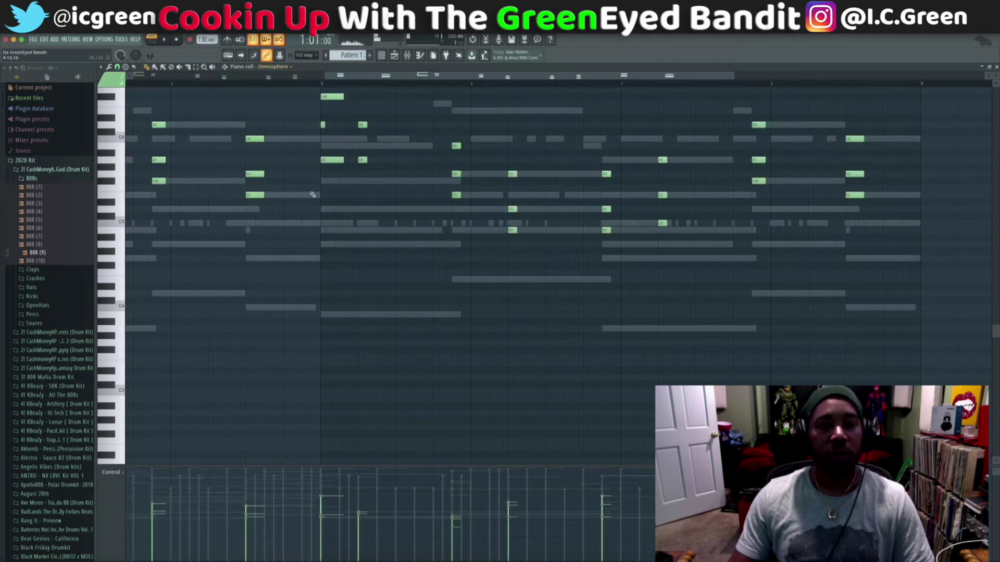
Unmute the Omnisphere mixer track, Insert 17, and play the pattern.
click(996, 68)
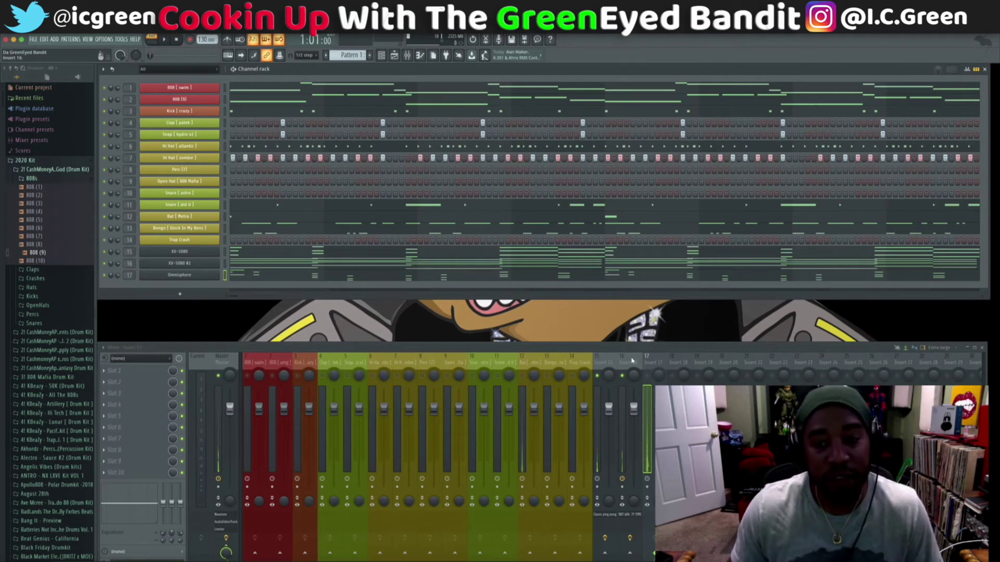
click(649, 378)
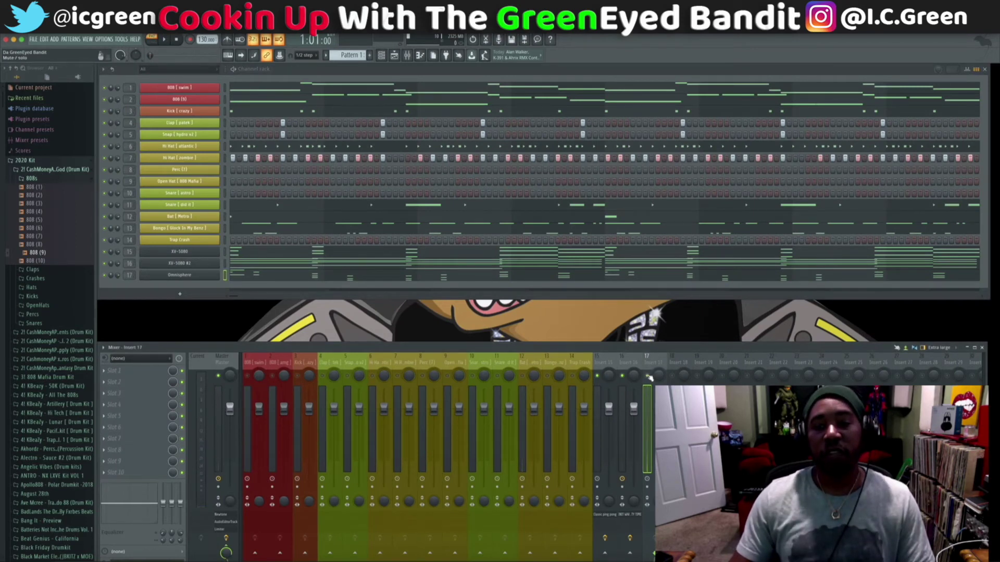
key(space)
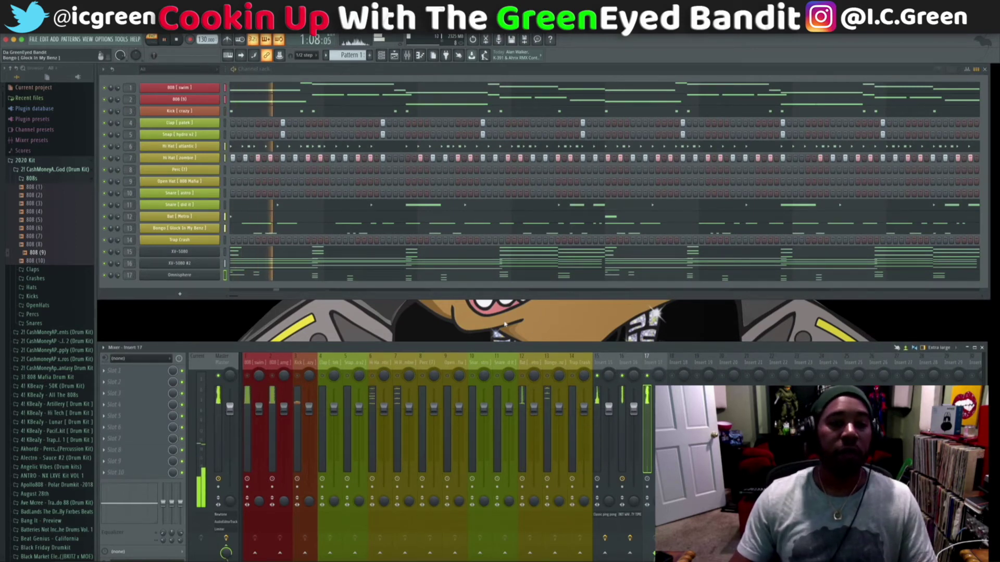
Open the Omnisphere notes in the piano roll, set the playback start to bar 5, and audition the phrase from there.
click(460, 277)
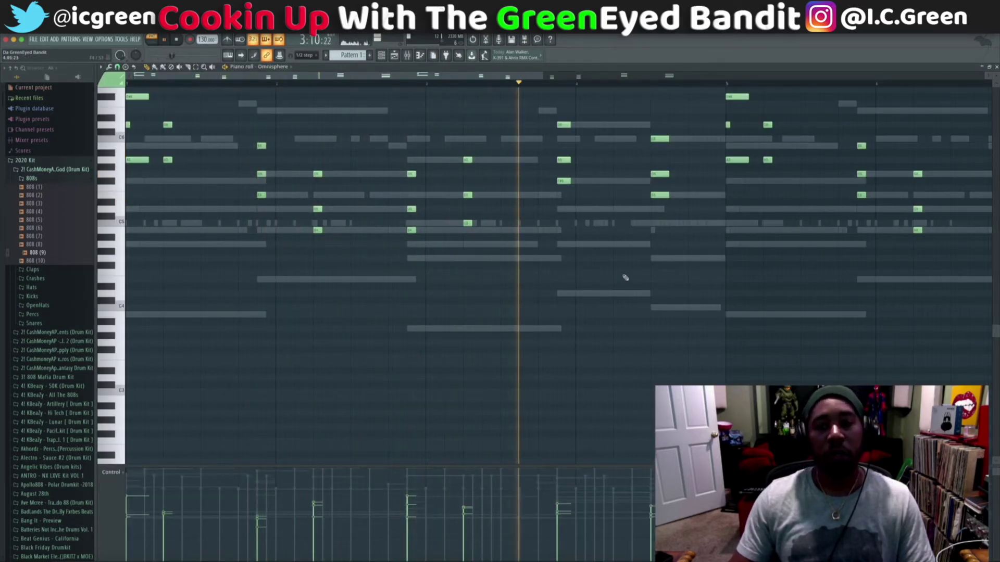
scroll(760, 261, up, 5)
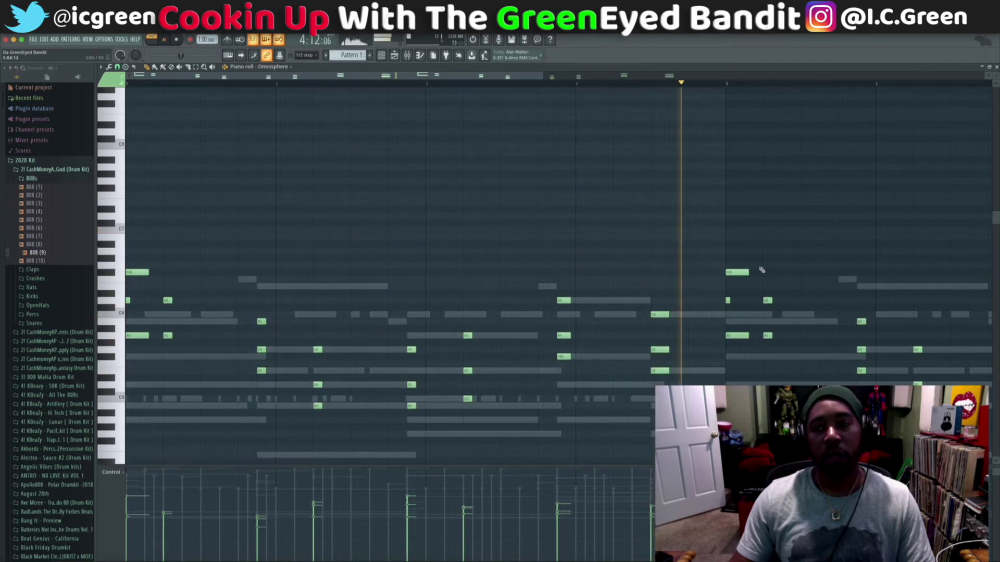
key(space)
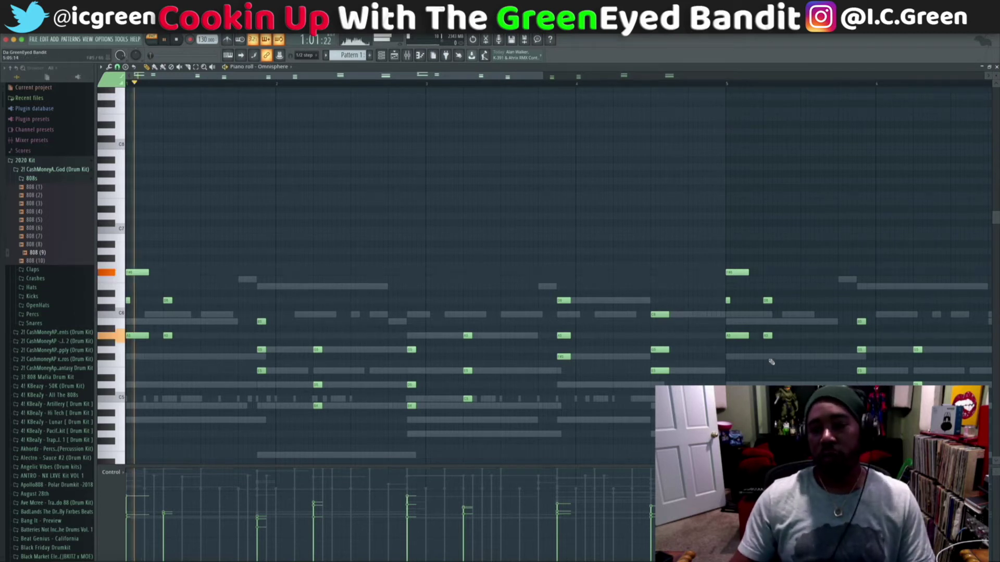
click(727, 85)
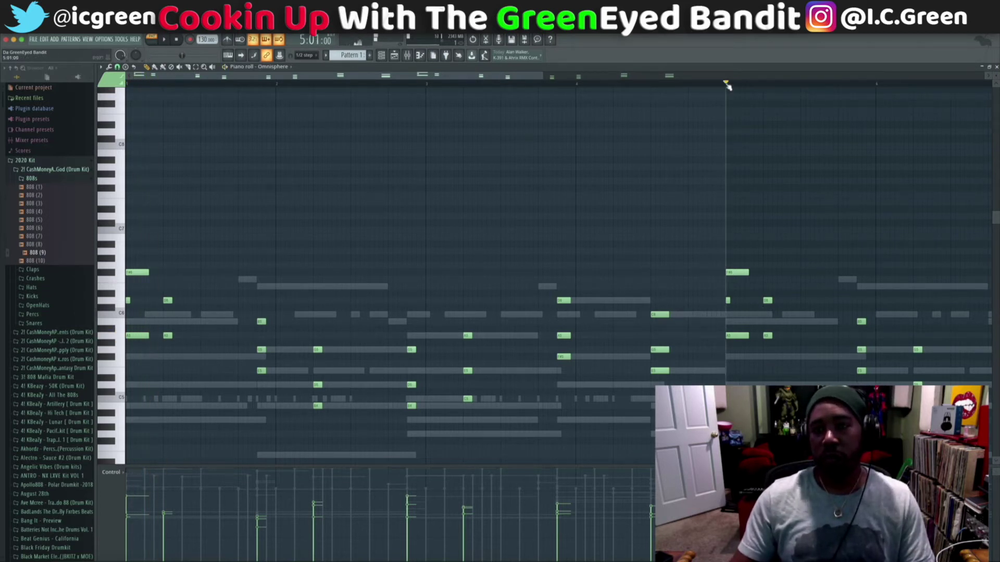
key(space)
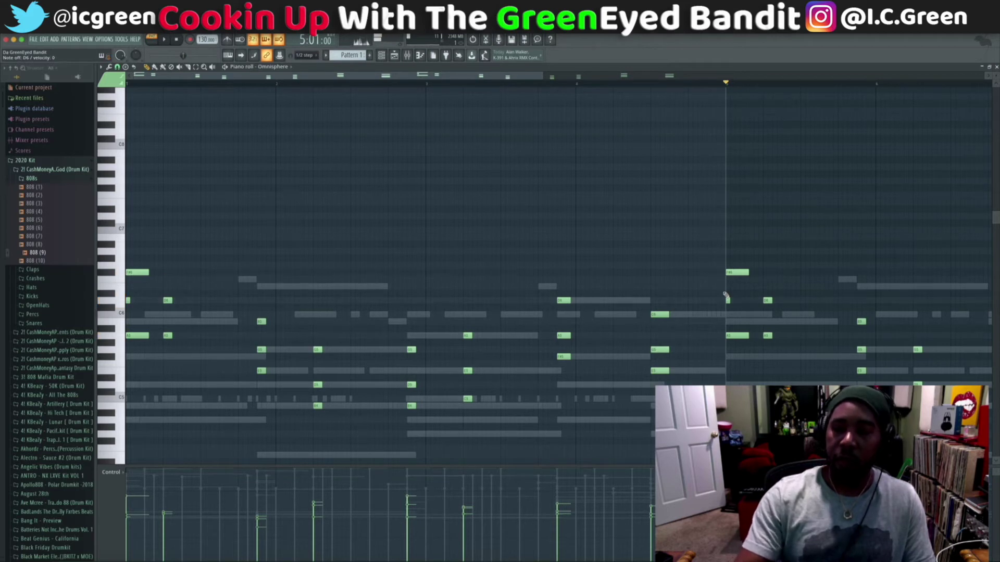
key(space)
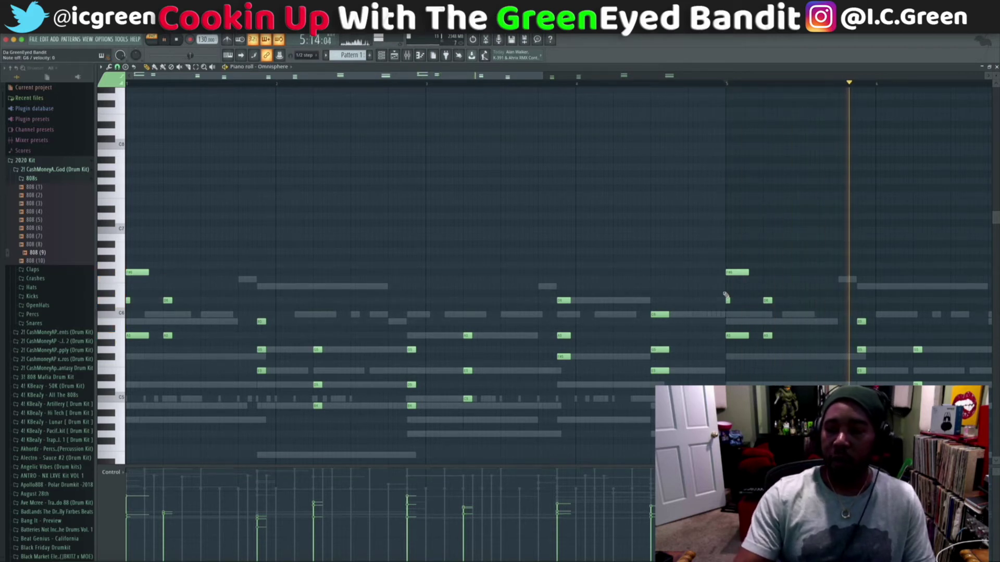
key(space)
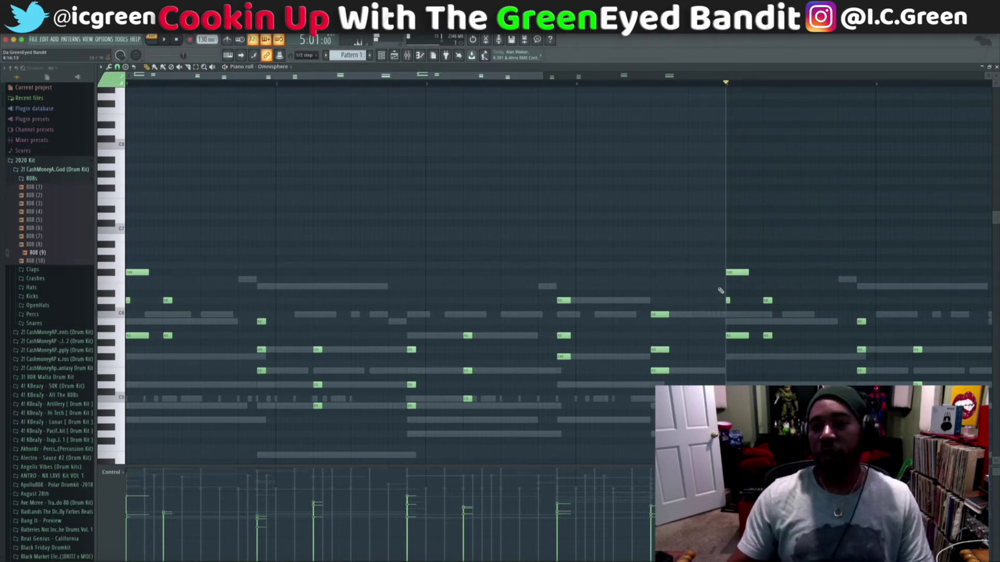
Add a short G6 note above the chord at step 5 of bar 5 and audition it.
key(space)
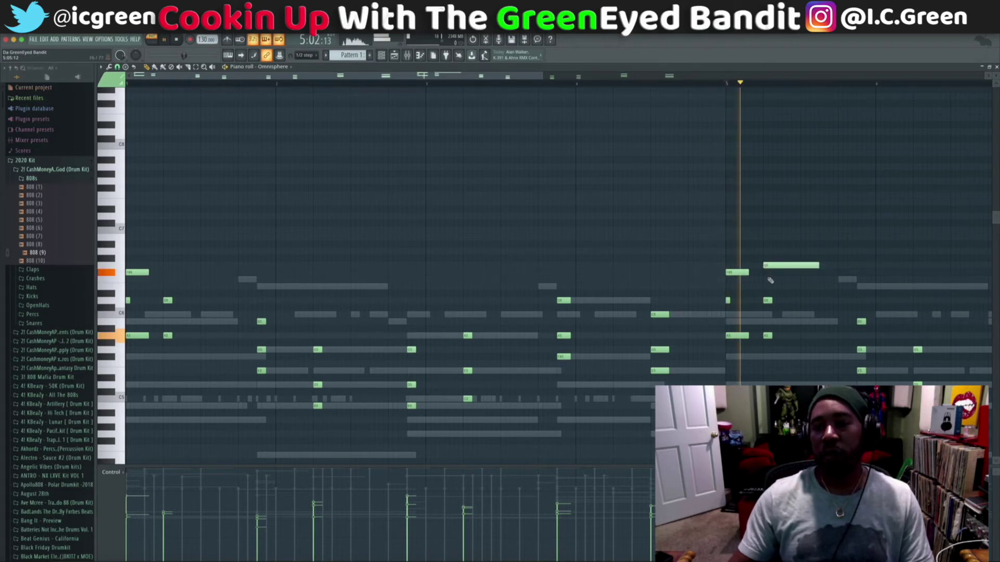
key(space)
key(space)
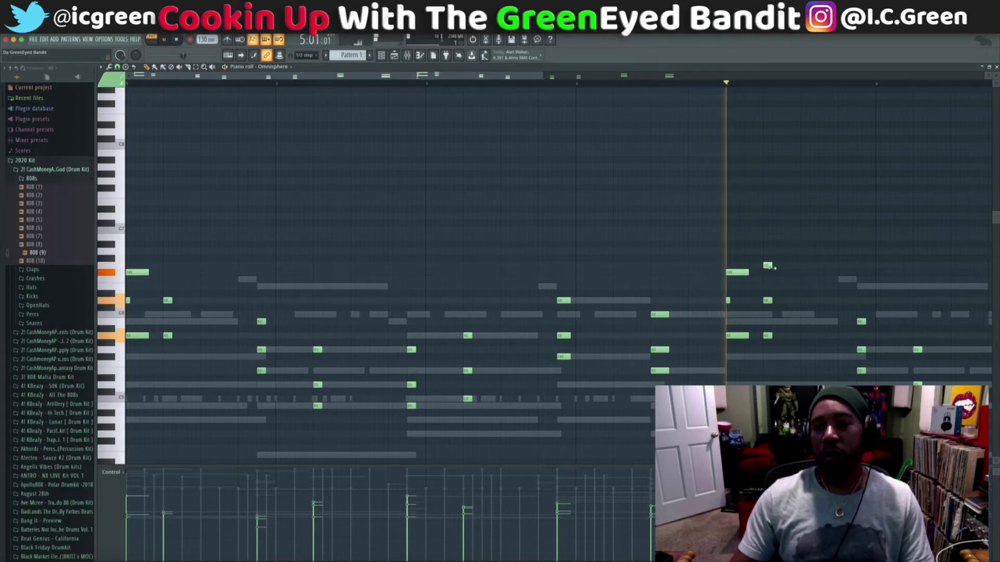
key(space)
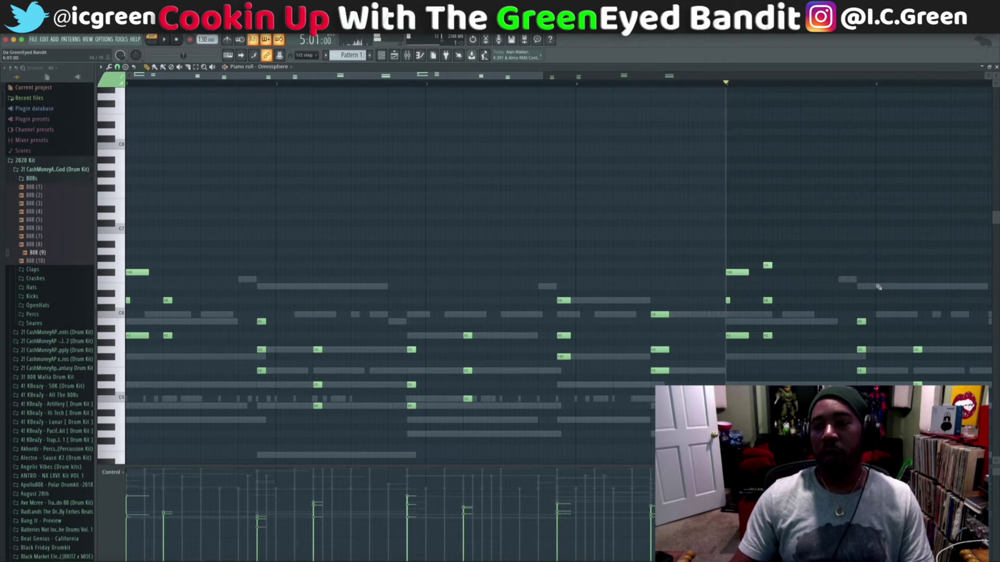
Add a short A6 note at step 15 of bar 5 and a short G6 note at step 5 of bar 6, auditioning both.
key(space)
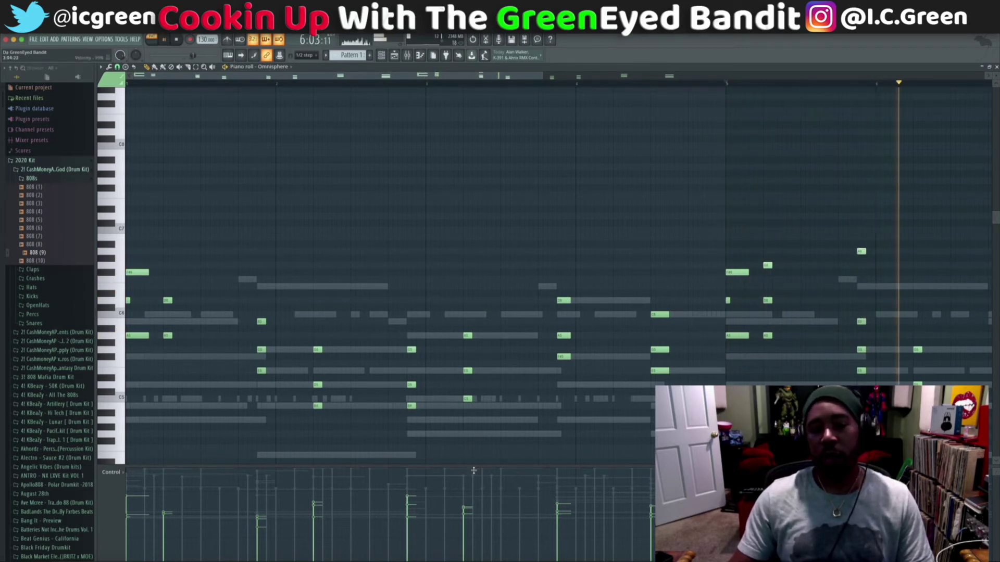
key(space)
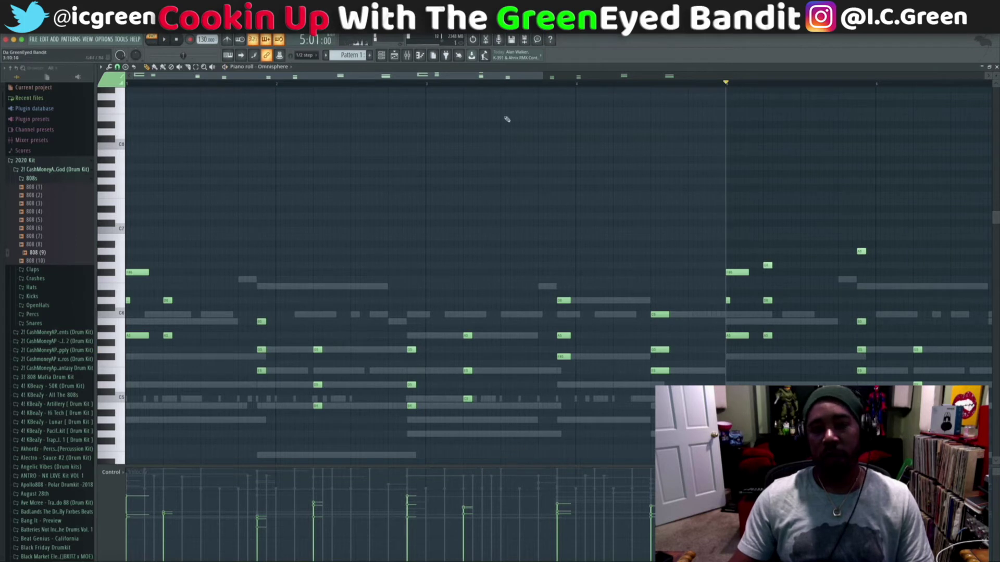
drag(502, 79, 728, 82)
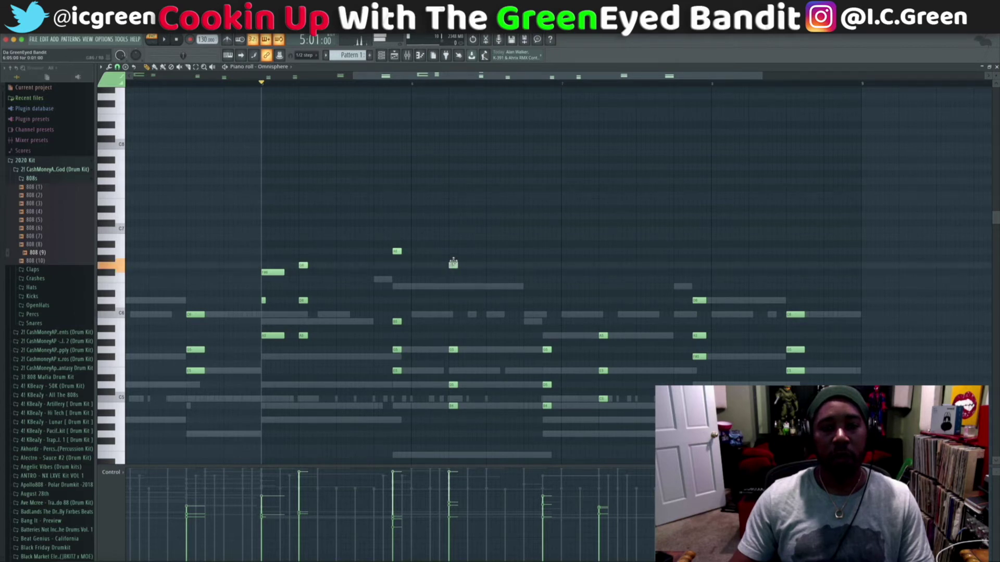
key(space)
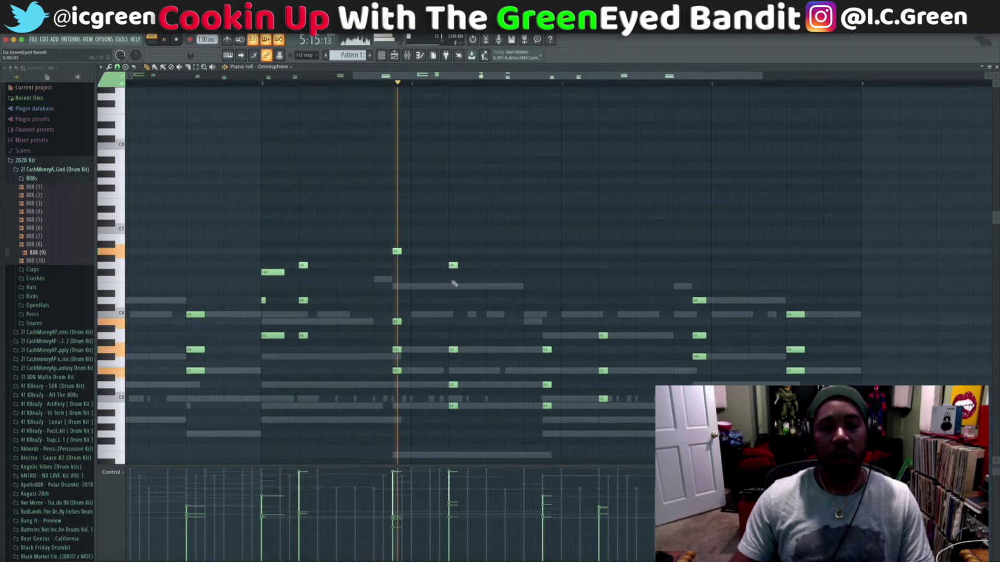
Try C6, D#6 and F#6 as pitches for a short note at step 13 of bar 6.
key(space)
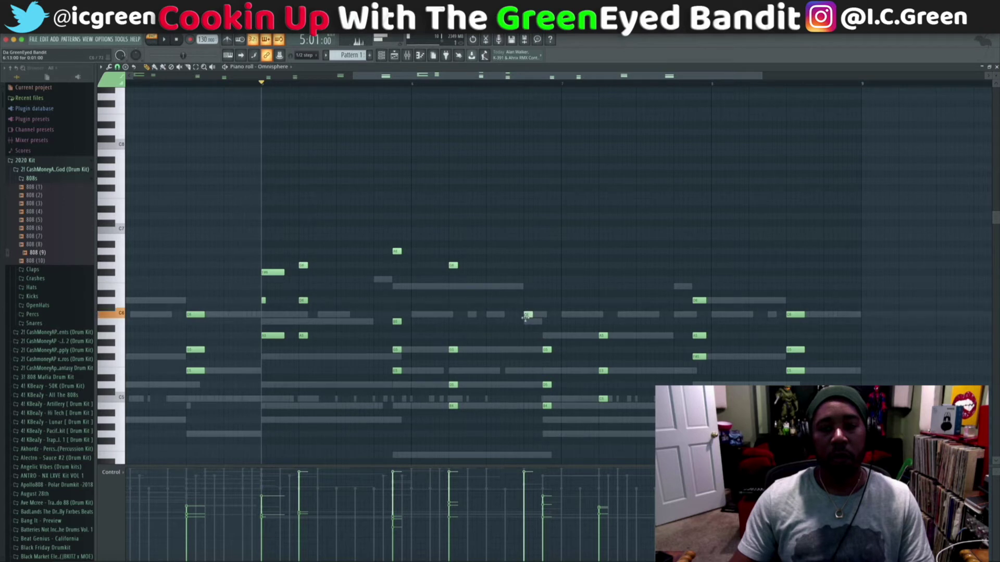
key(space)
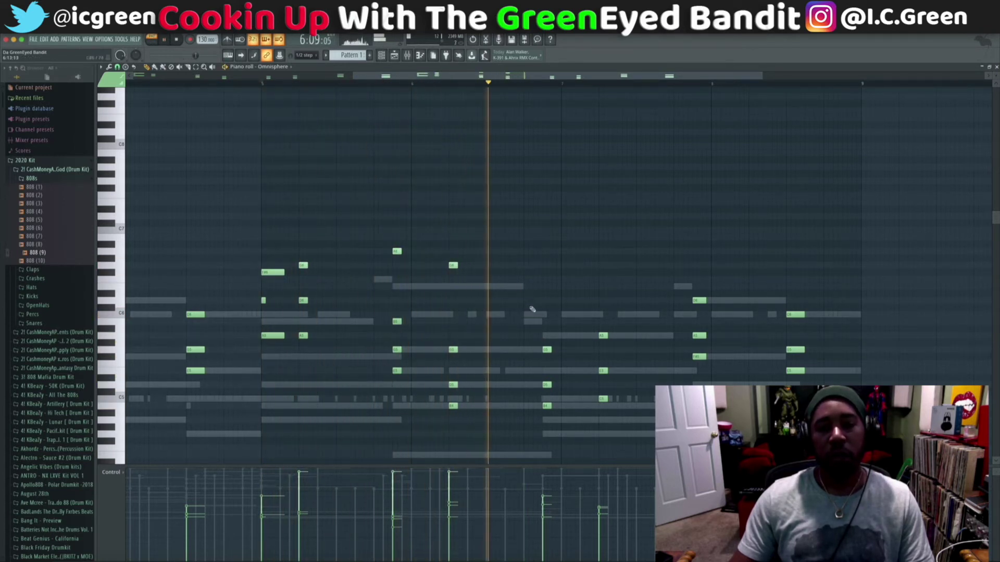
key(space)
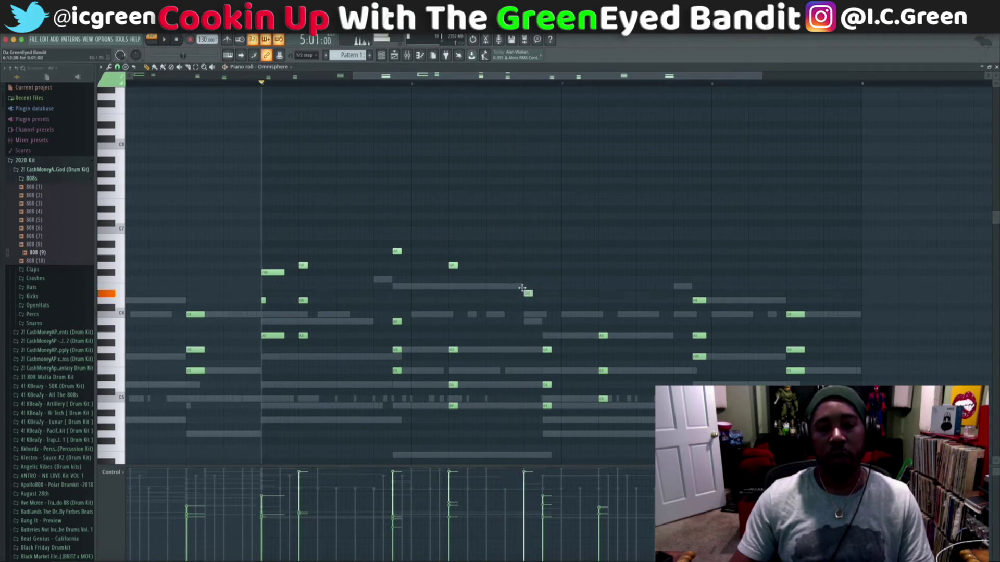
drag(522, 280, 523, 280)
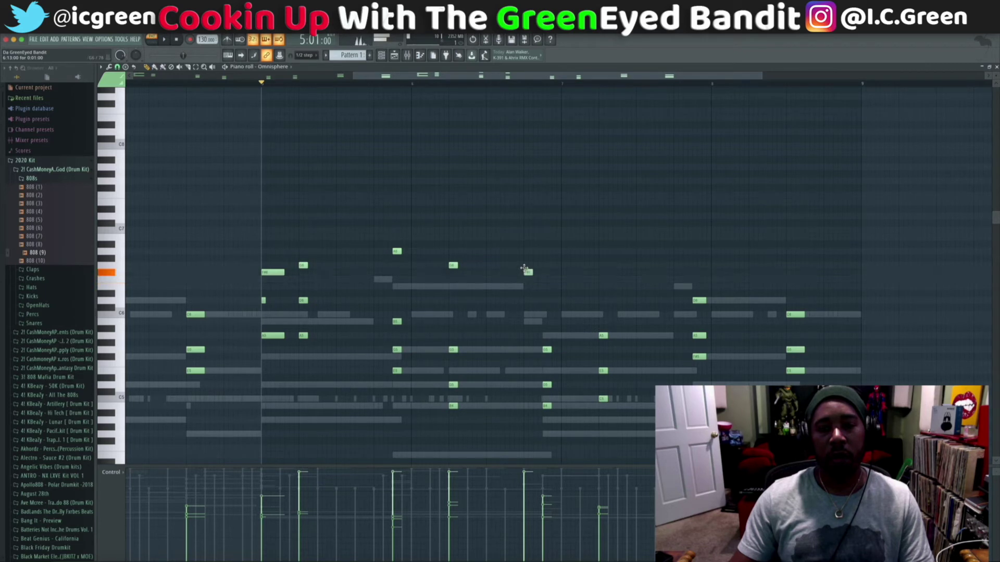
drag(524, 295, 524, 323)
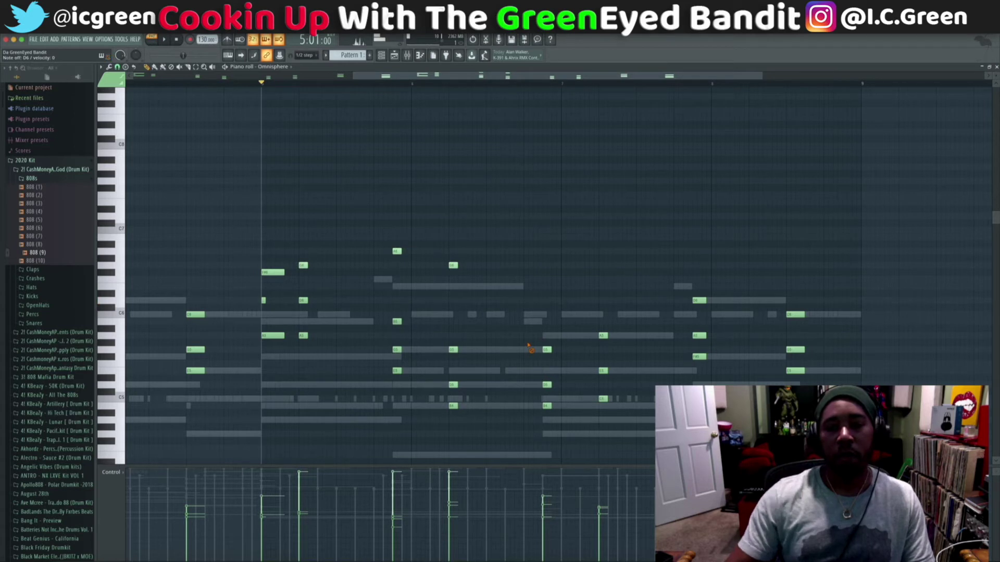
Add short D6 and E6 notes at steps 13 and 15 of bar 6 and audition the melody from bar 5.
key(space)
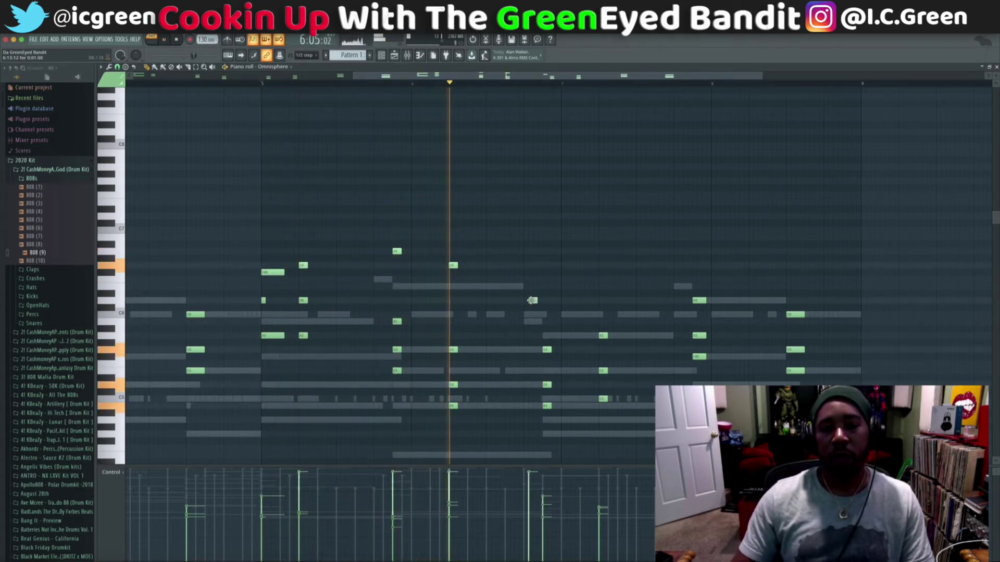
drag(547, 301, 537, 301)
key(space)
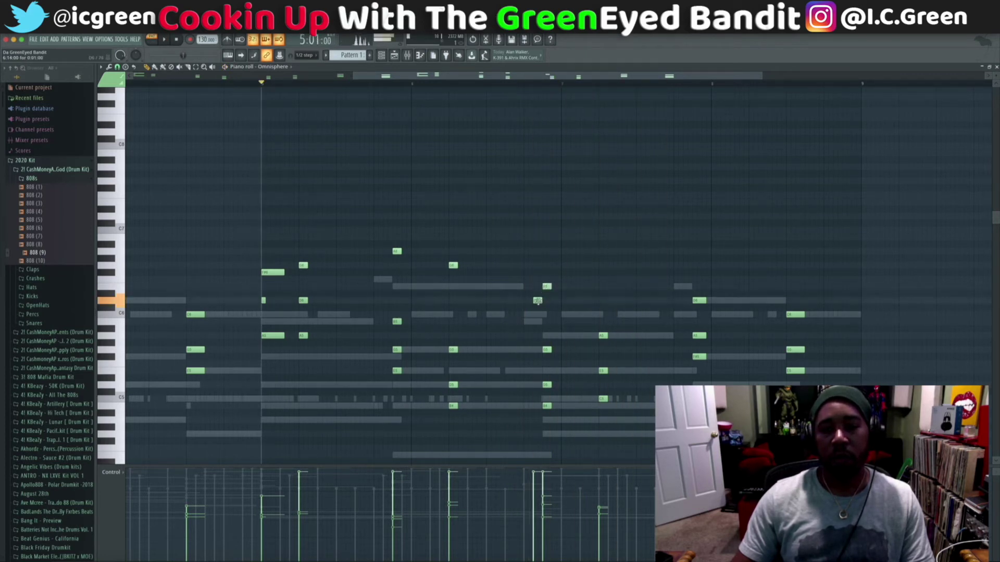
key(space)
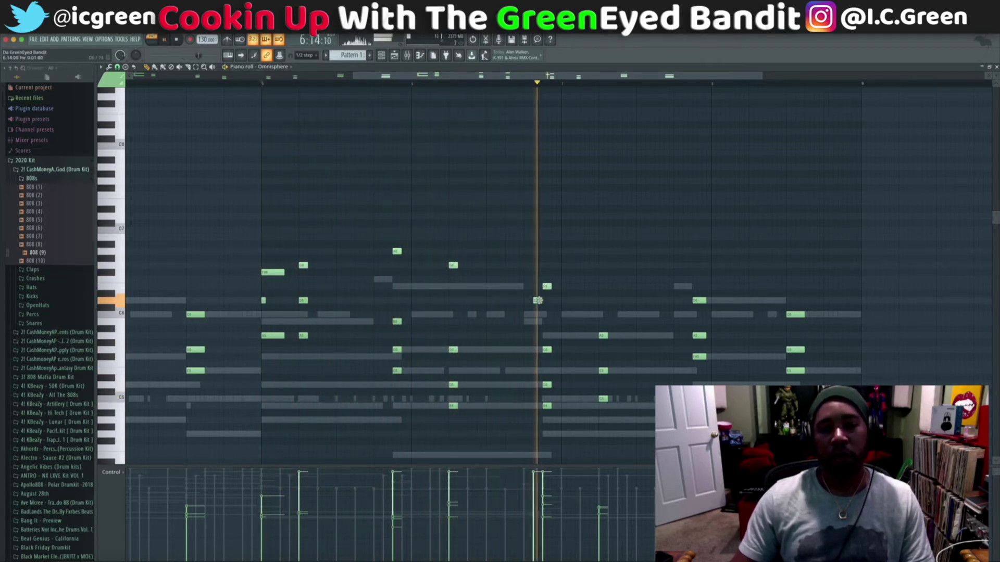
key(space)
key(space)
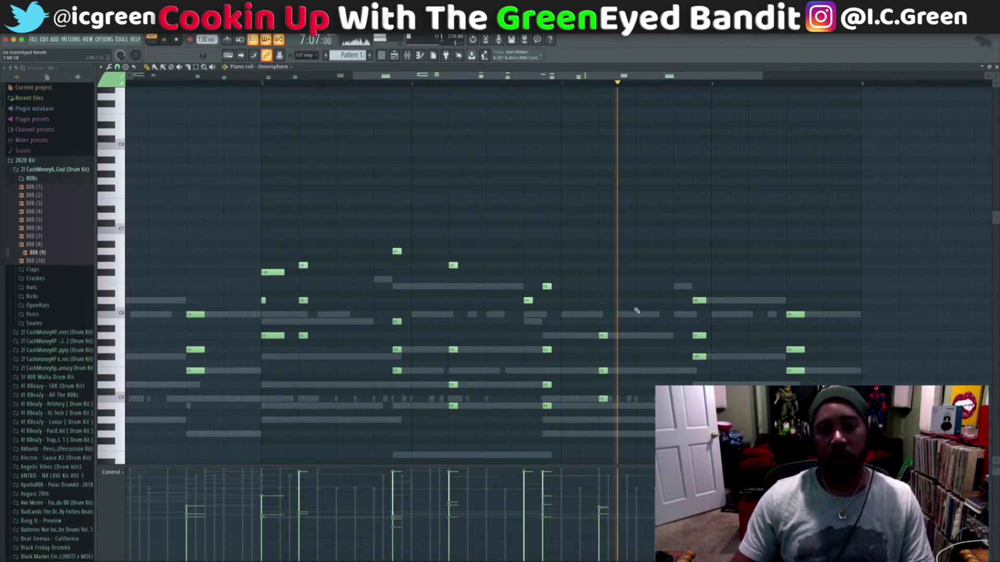
Add short G6 and F#6 notes at steps 13 and 15 of bar 7, plus a short F#6 at step 3 of bar 8.
key(space)
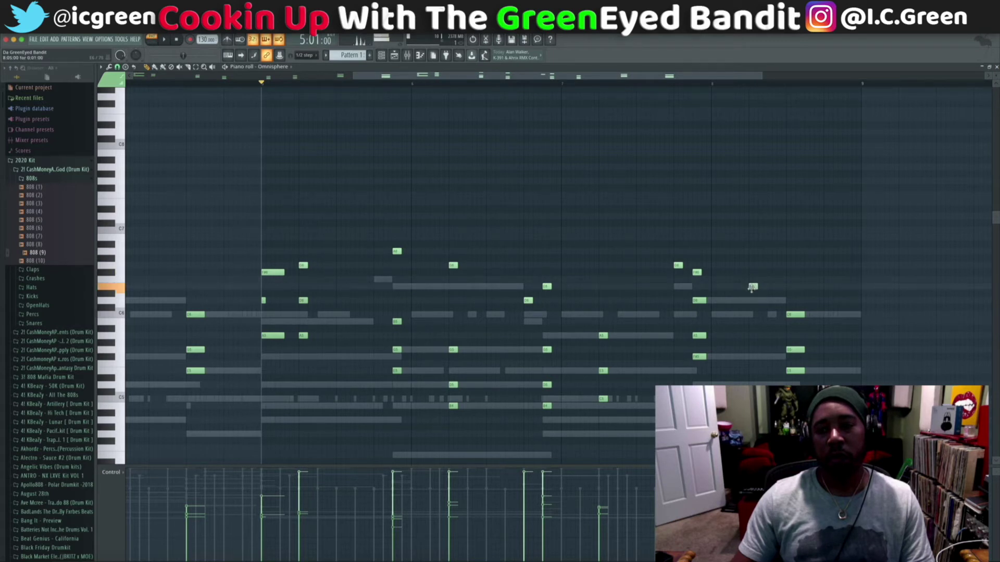
key(space)
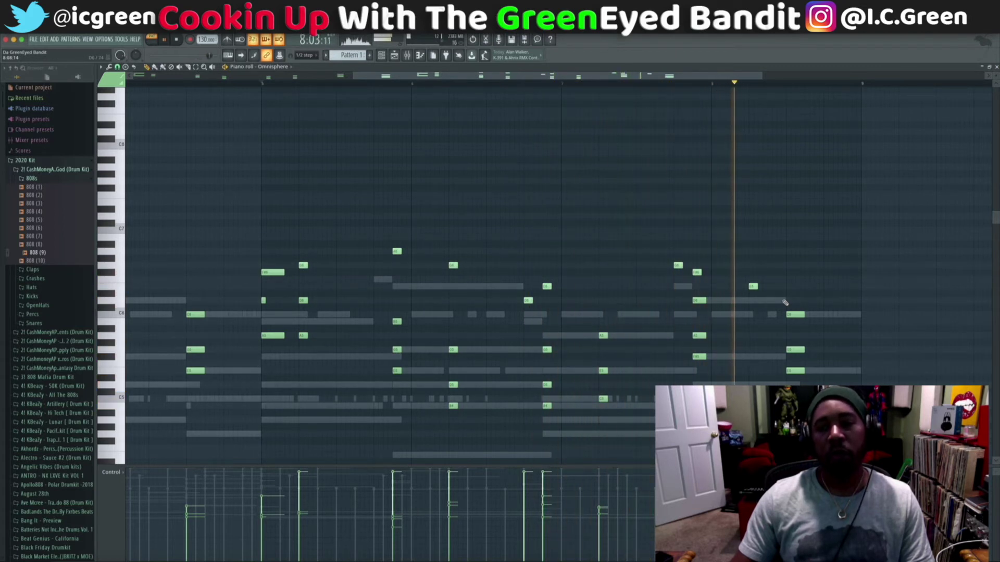
key(space)
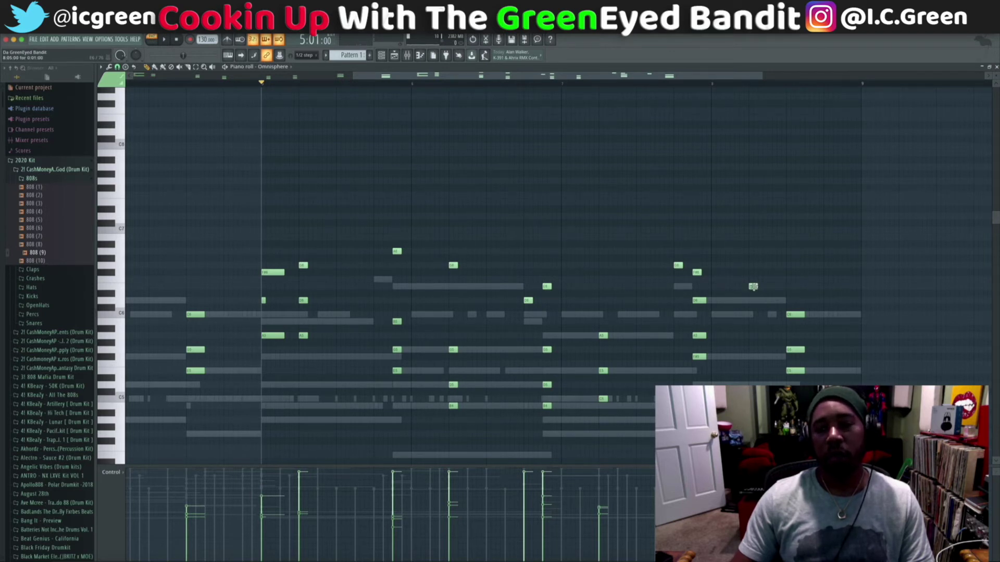
key(space)
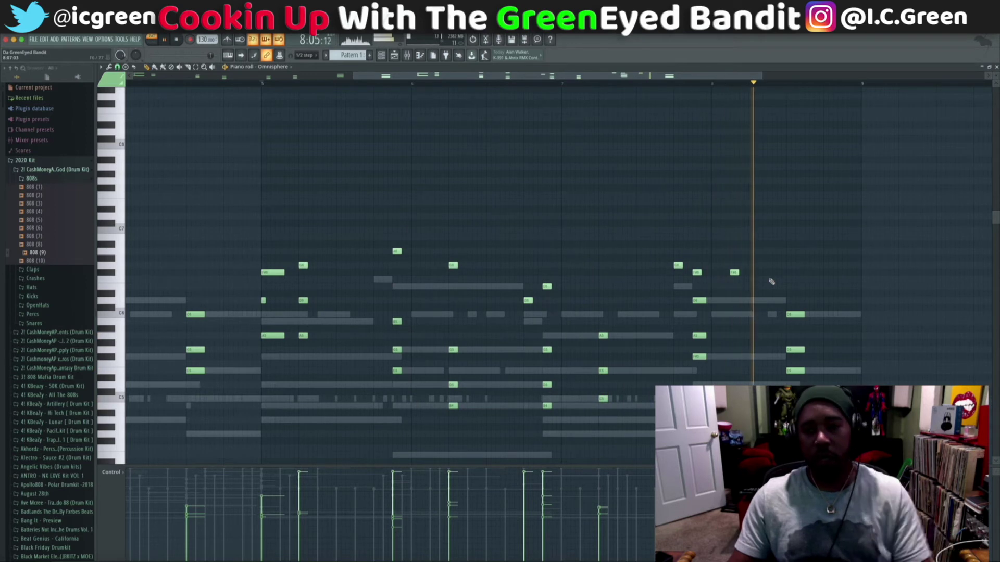
Add a short E6 note at step 7 and a short F#6 note at step 9 of bar 8, auditioning the melody from bar 5.
key(space)
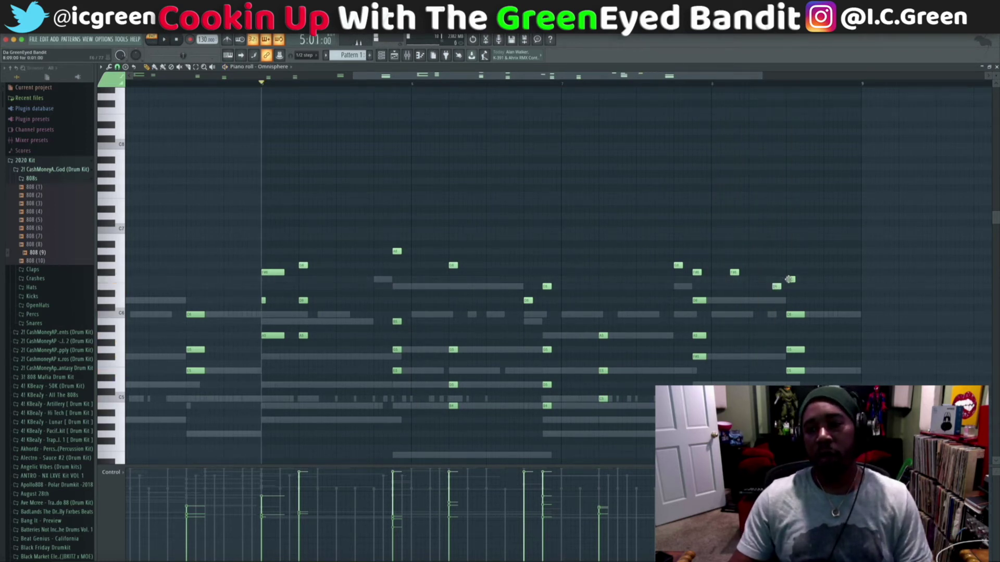
key(space)
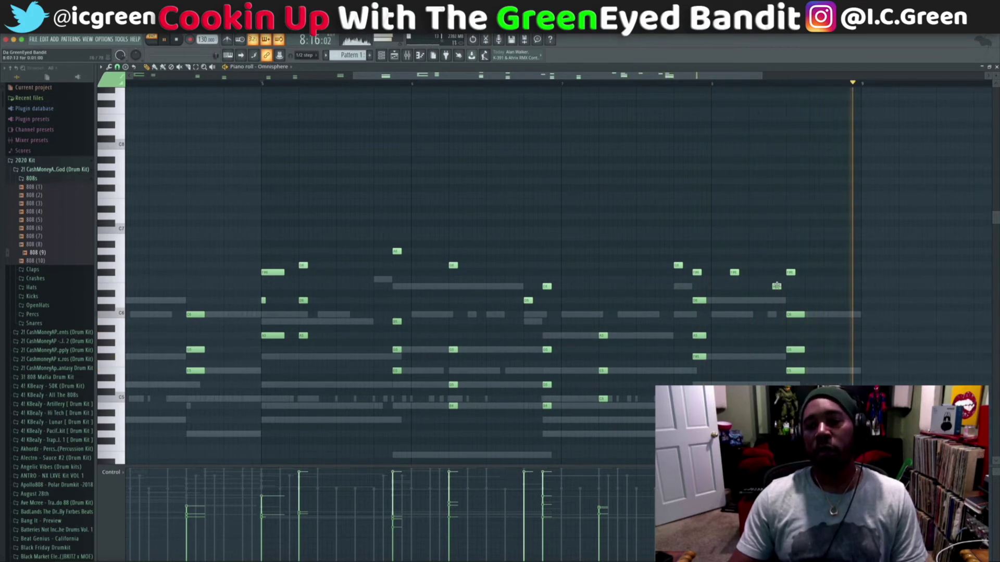
key(space)
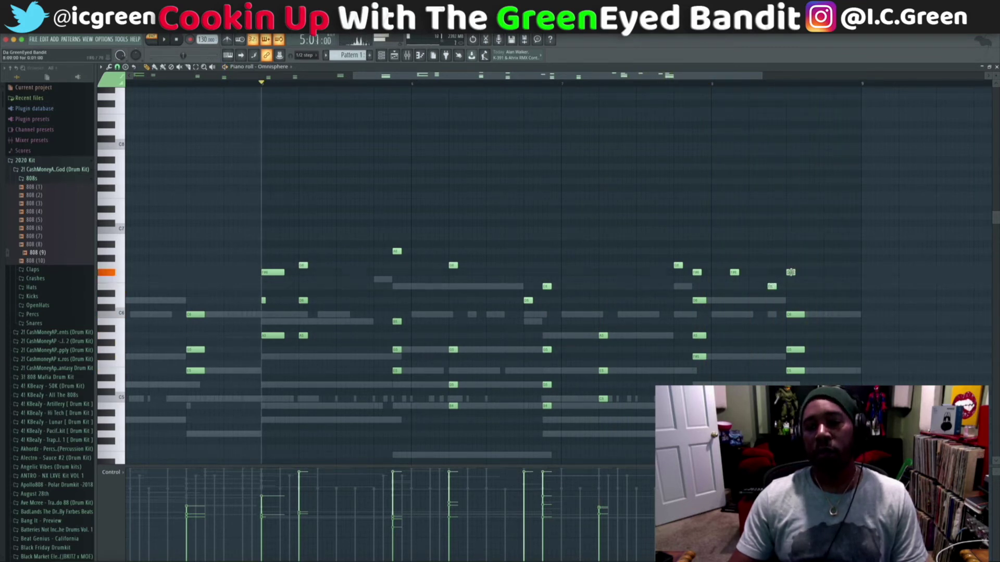
key(space)
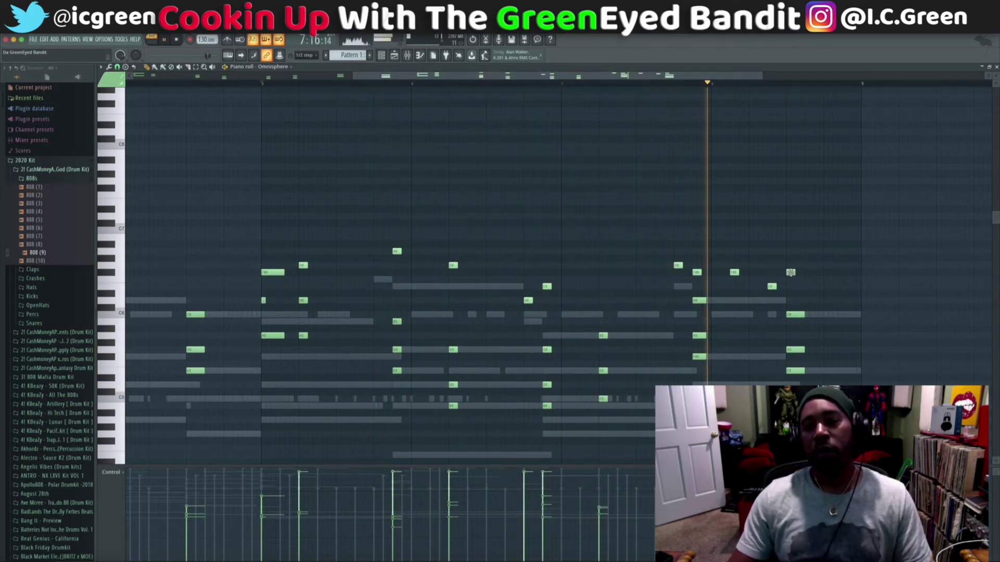
key(space)
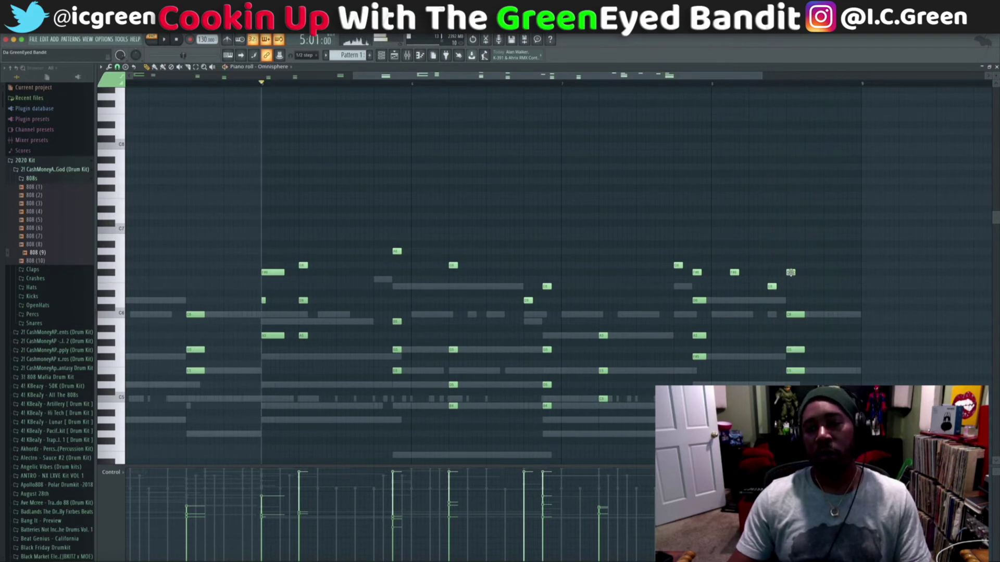
key(space)
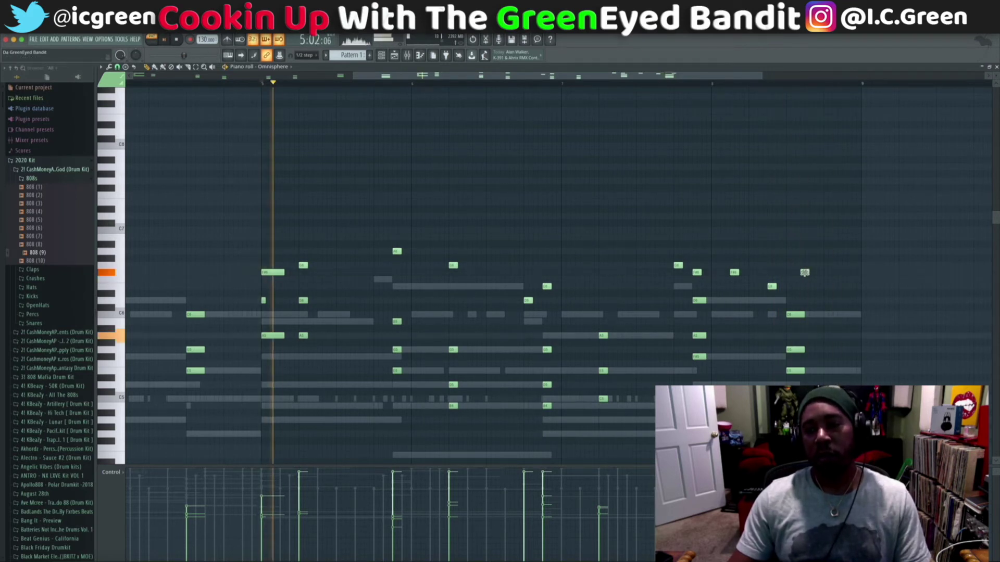
Shift the last F#6 note to the middle of step 11 in bar 8 and lengthen it to two steps, auditioning from bar 7.
key(space)
click(561, 82)
key(space)
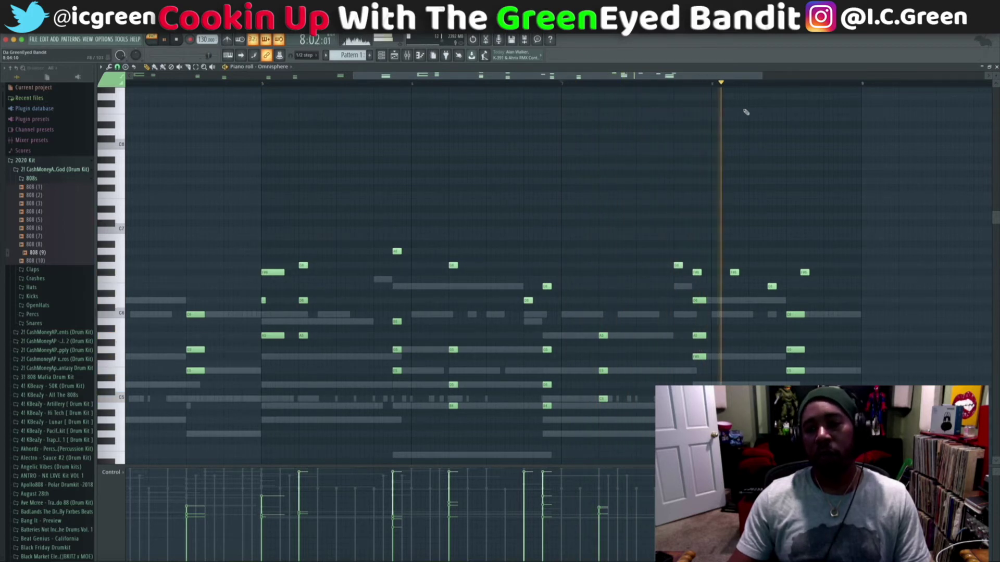
key(space)
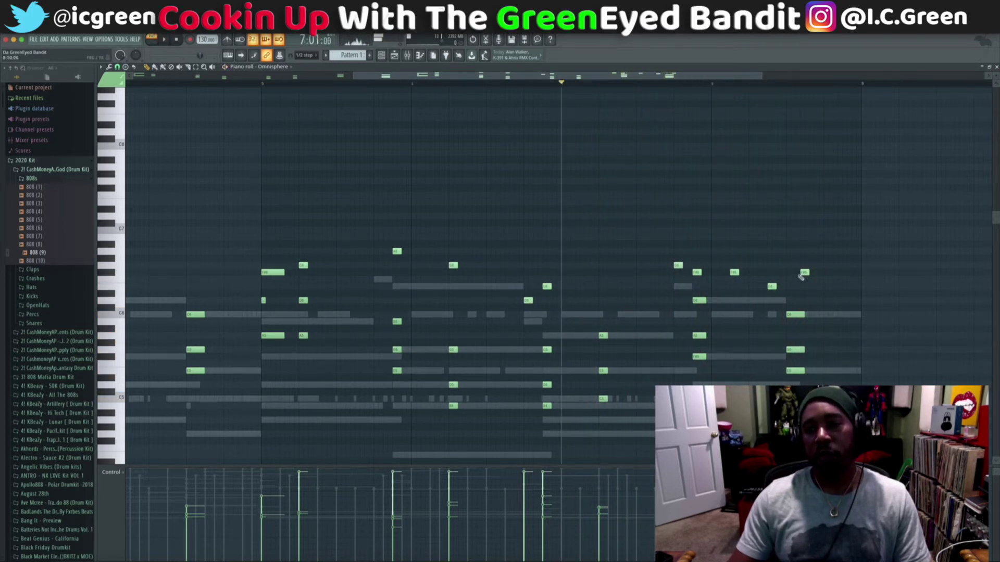
key(space)
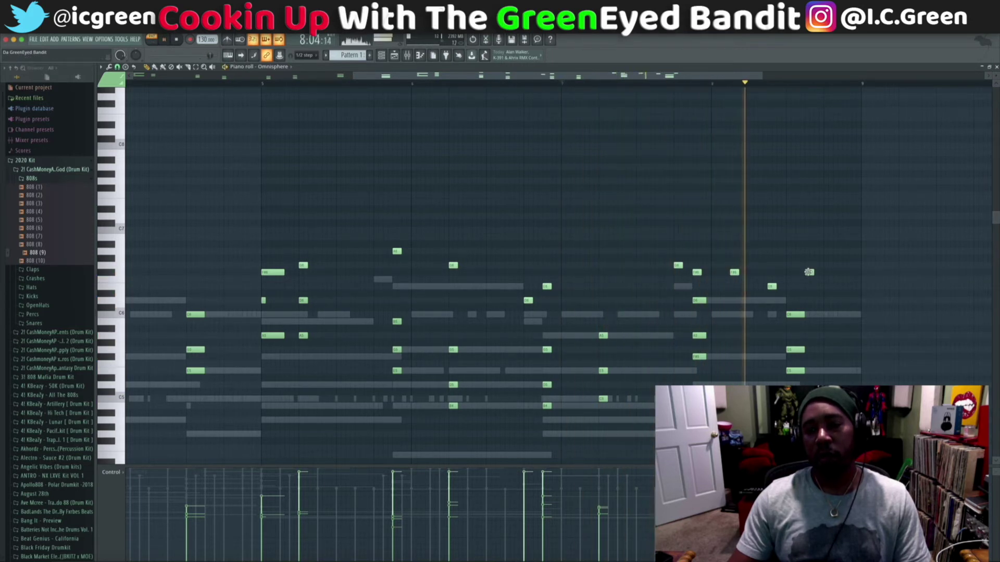
key(space)
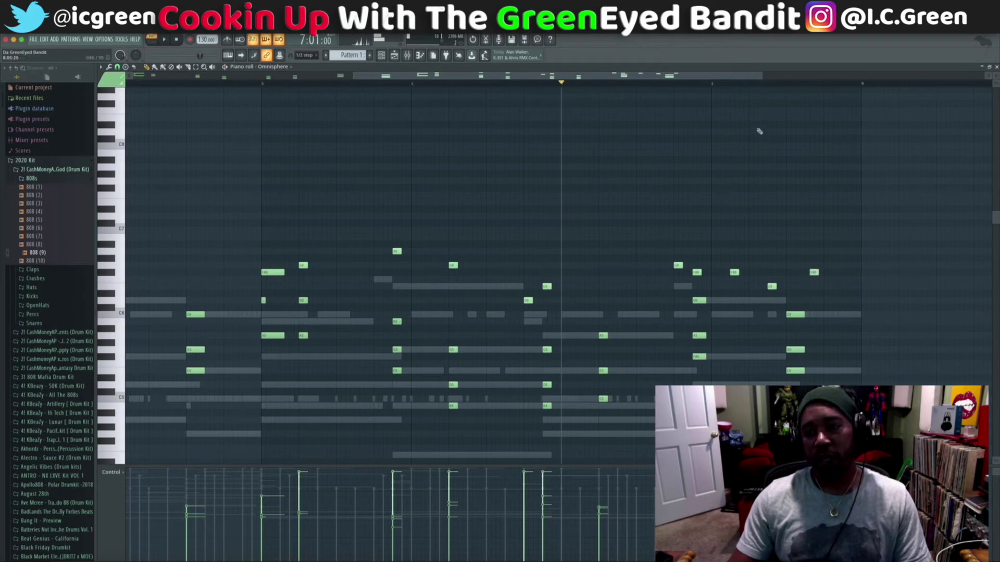
click(712, 83)
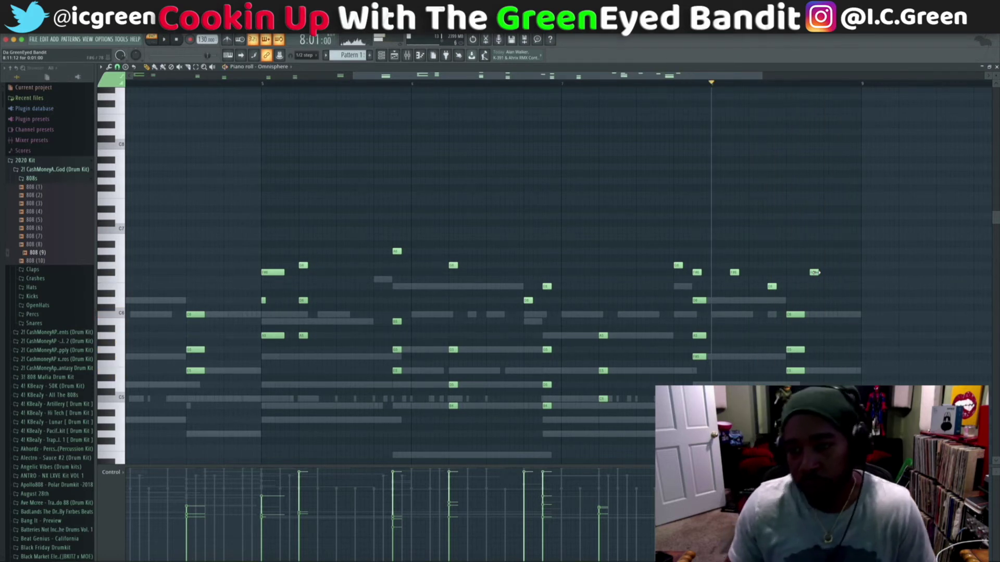
drag(817, 273, 827, 273)
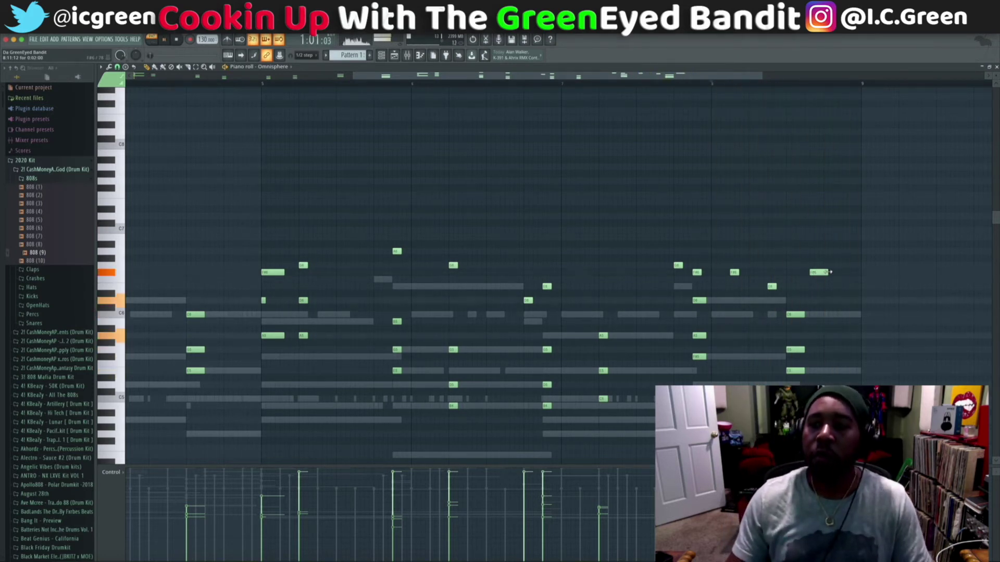
Play the full beat from the channel rack, save the project and restart playback.
click(995, 66)
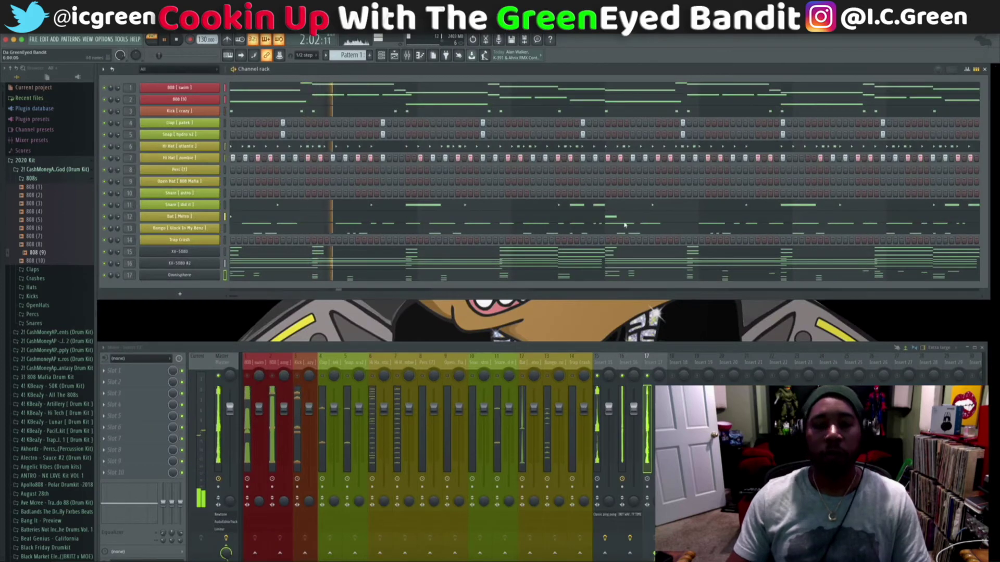
click(651, 379)
key(space)
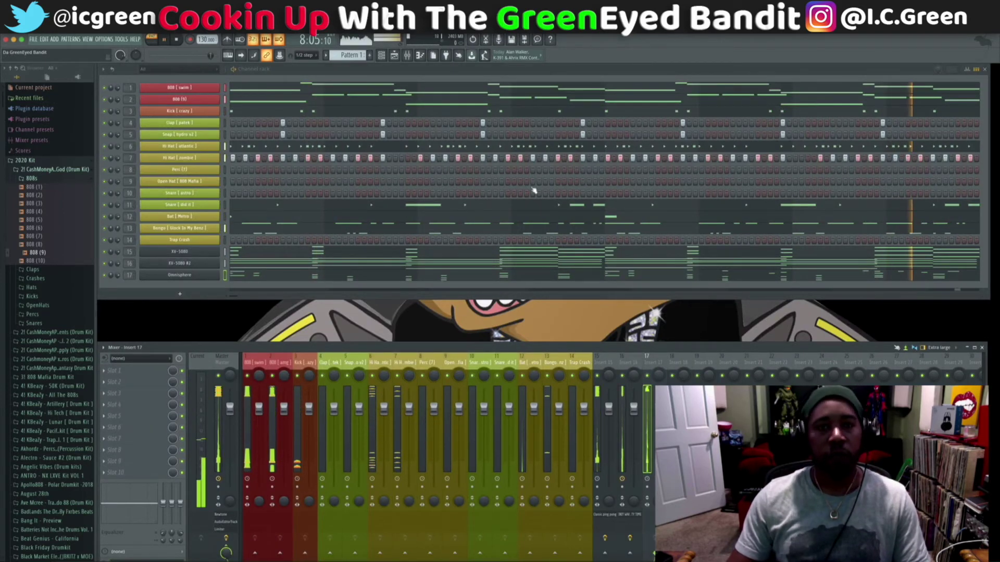
key(super+s)
key(Escape)
key(space)
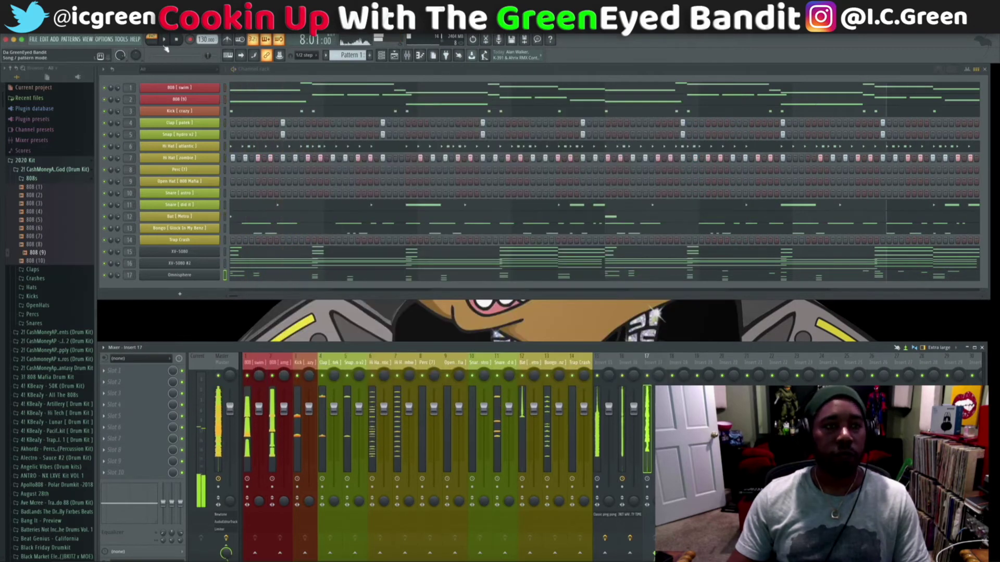
key(space)
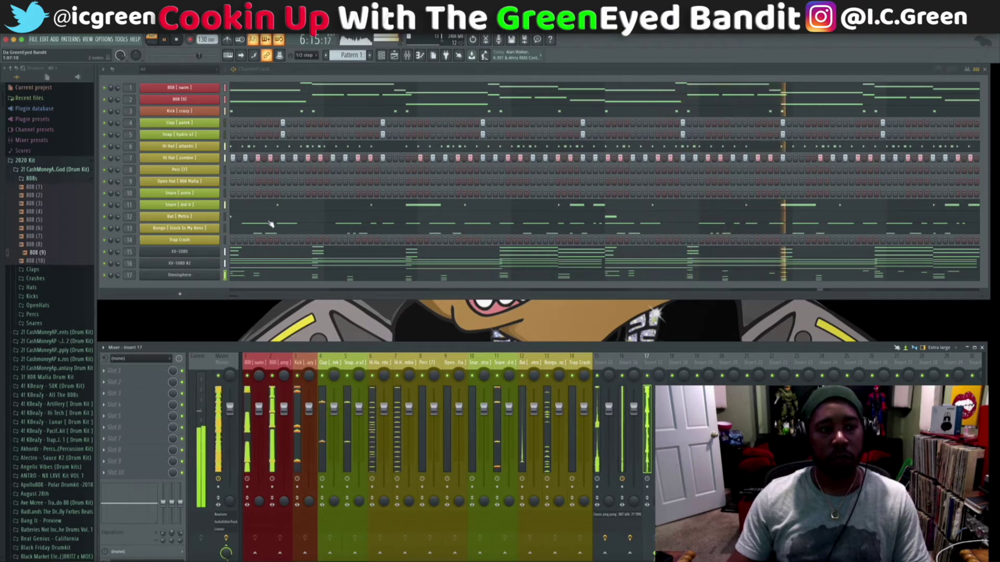
Even out the note velocities of the Omnisphere melody across all eight bars and play the beat with the channel rack shown.
click(254, 276)
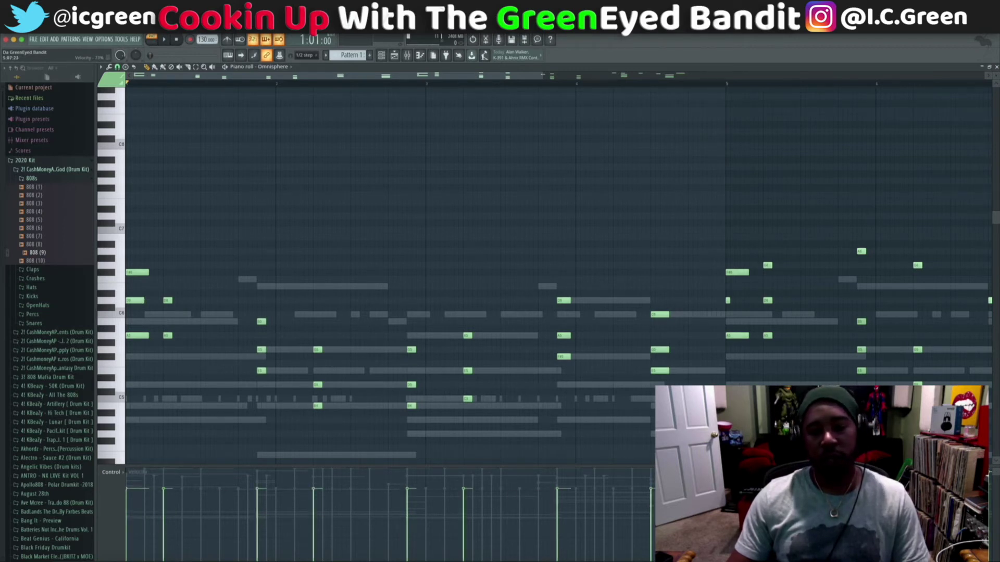
scroll(557, 271, right, 5)
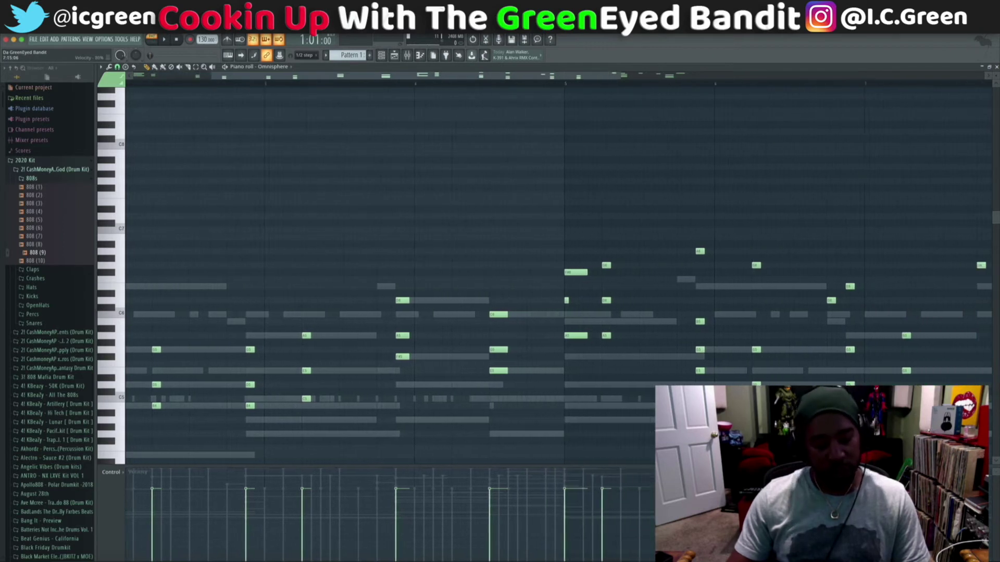
scroll(557, 271, right, 2)
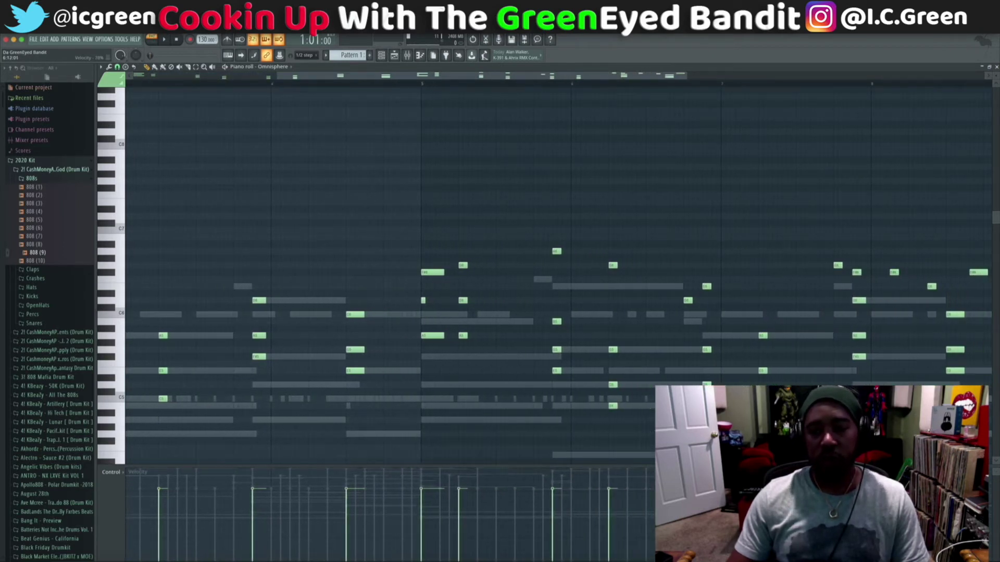
scroll(993, 496, right, 3)
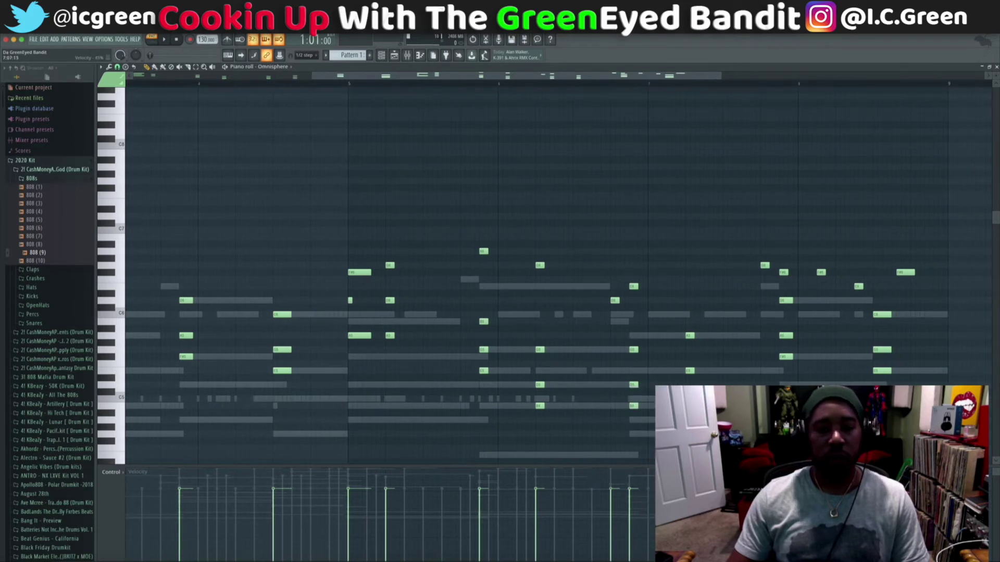
key(space)
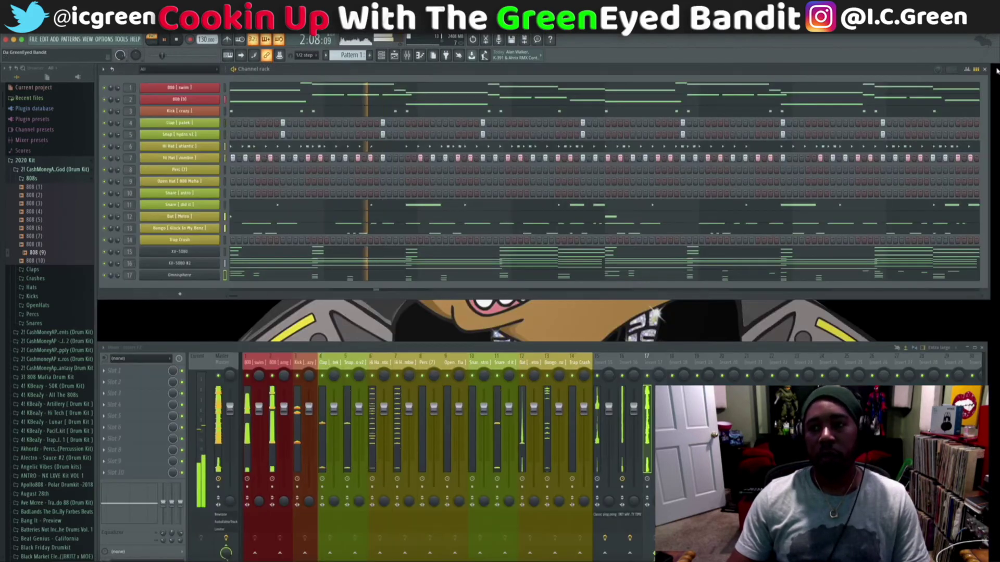
click(995, 67)
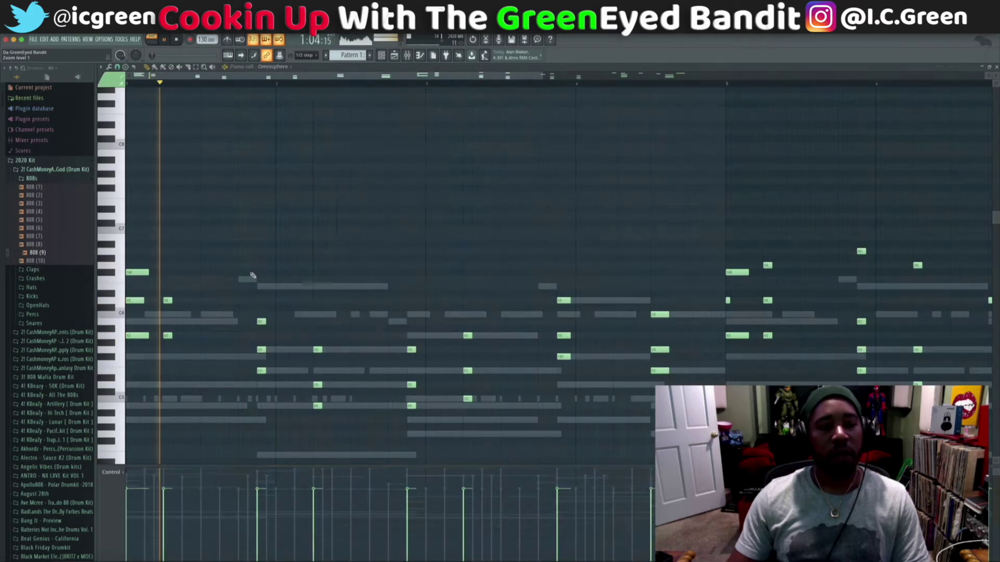
Review the Omnisphere melody's notes, control-lane options and full eight-bar layout in the piano roll while the beat plays.
click(253, 275)
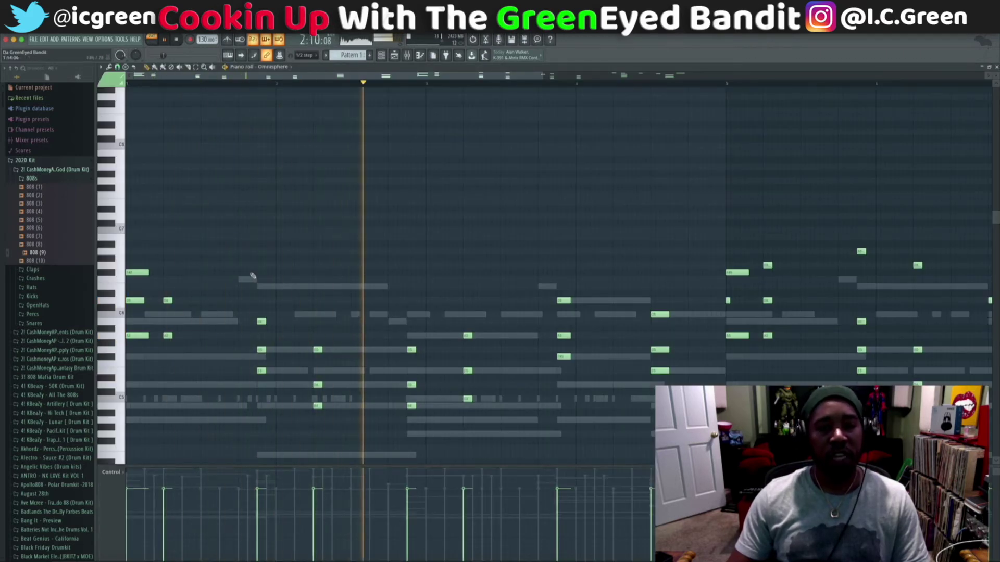
click(122, 472)
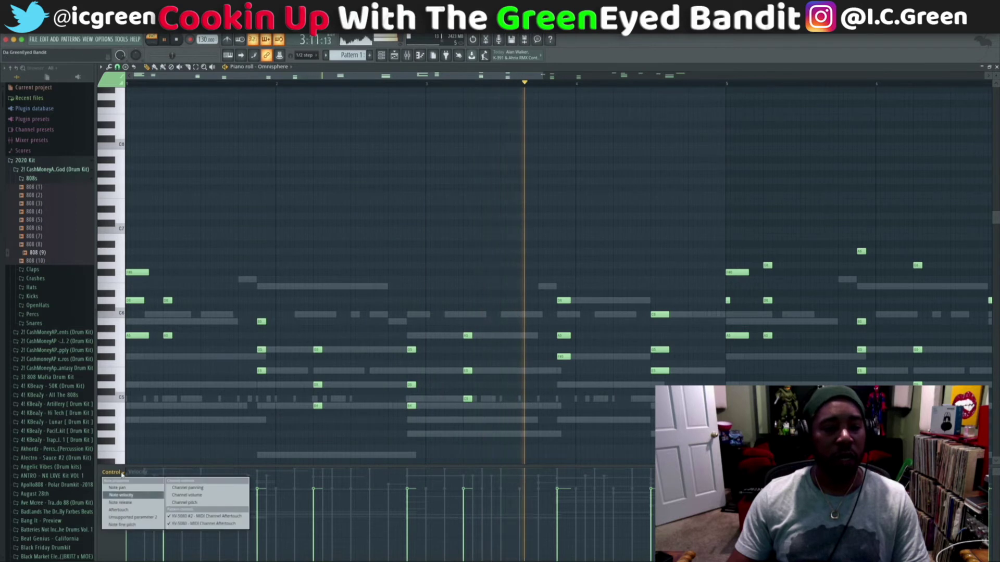
click(144, 455)
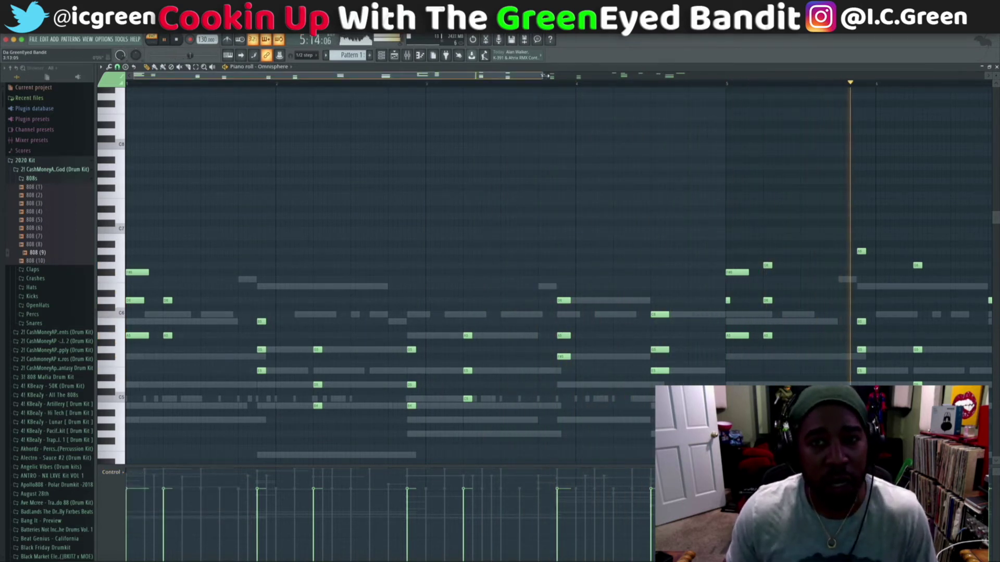
drag(544, 76, 564, 112)
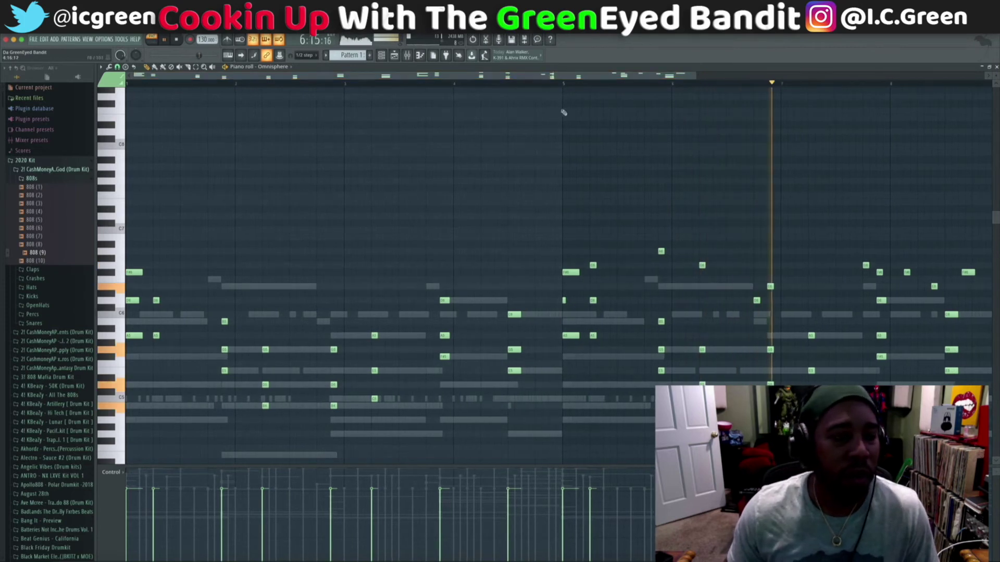
click(996, 67)
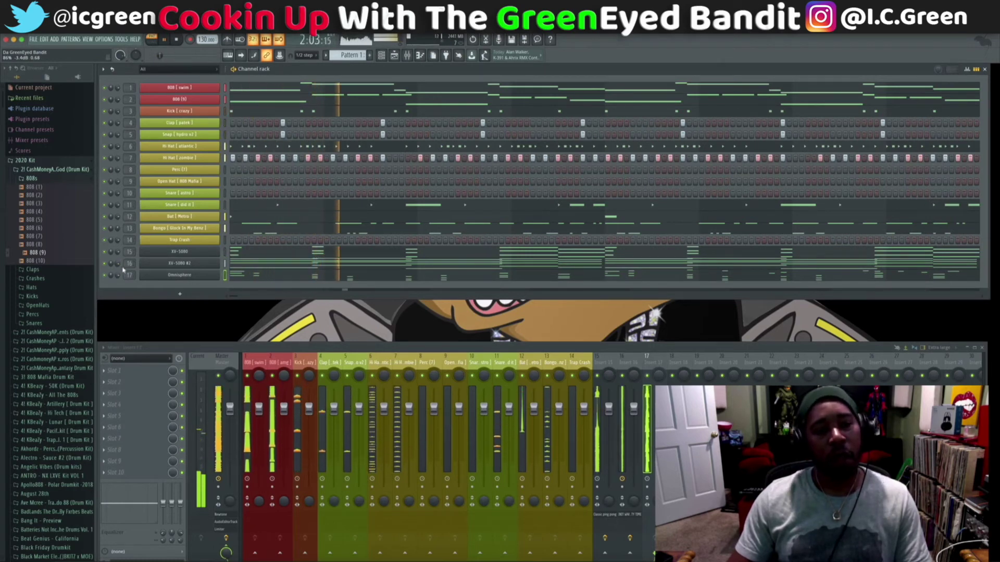
key(space)
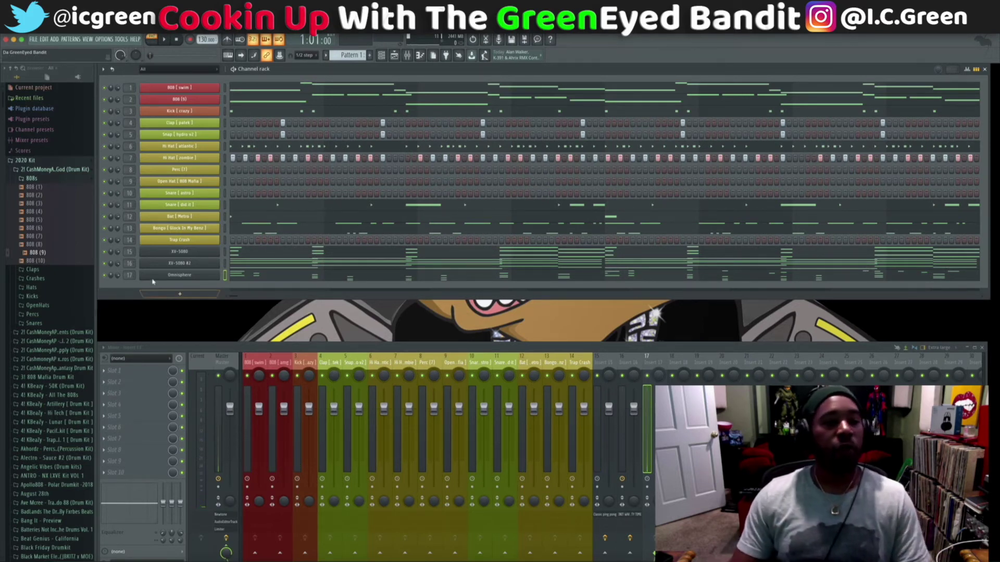
Add a second Omnisphere channel and open its patch search, leaving the default patch loaded.
click(178, 295)
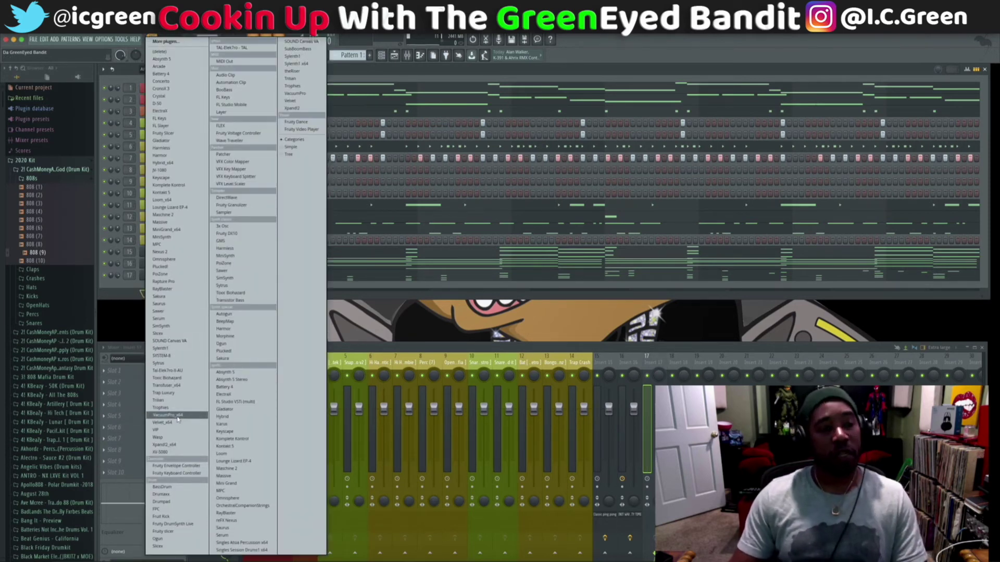
click(240, 499)
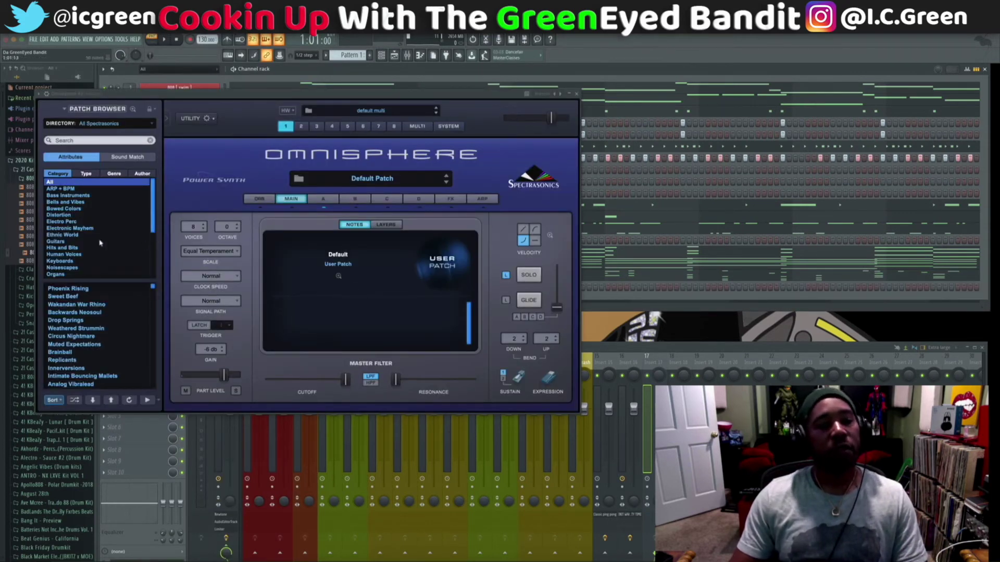
click(120, 141)
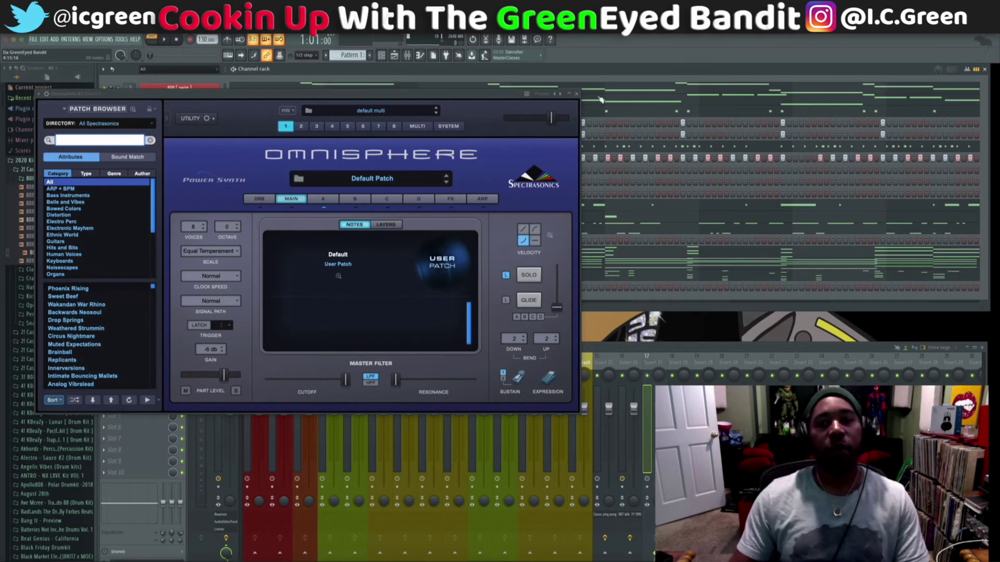
click(576, 95)
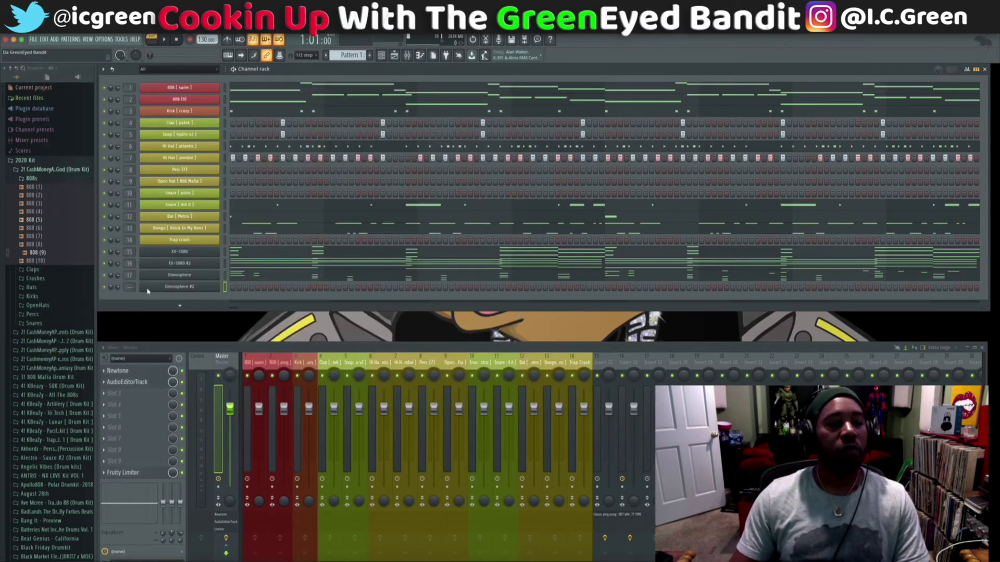
Replace the instrument on the new Omnisphere channel with Loom_x64 and close its plugin window.
right_click(218, 287)
mouse_move(249, 346)
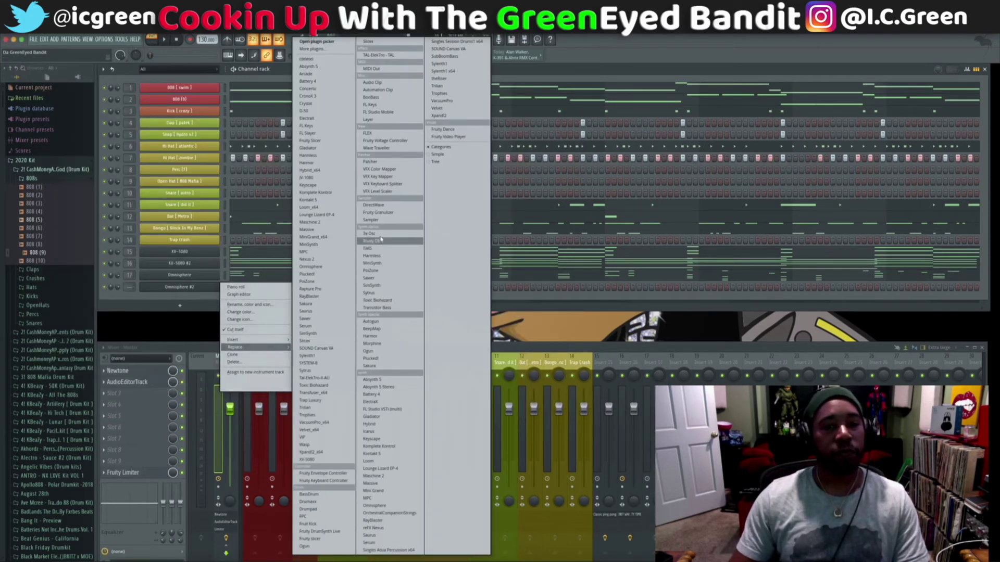
click(335, 207)
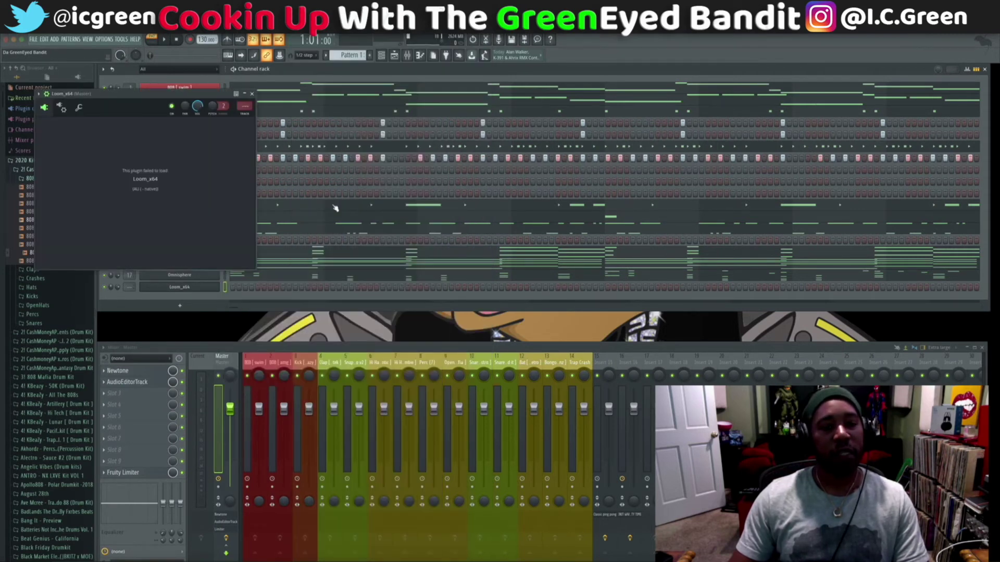
click(252, 94)
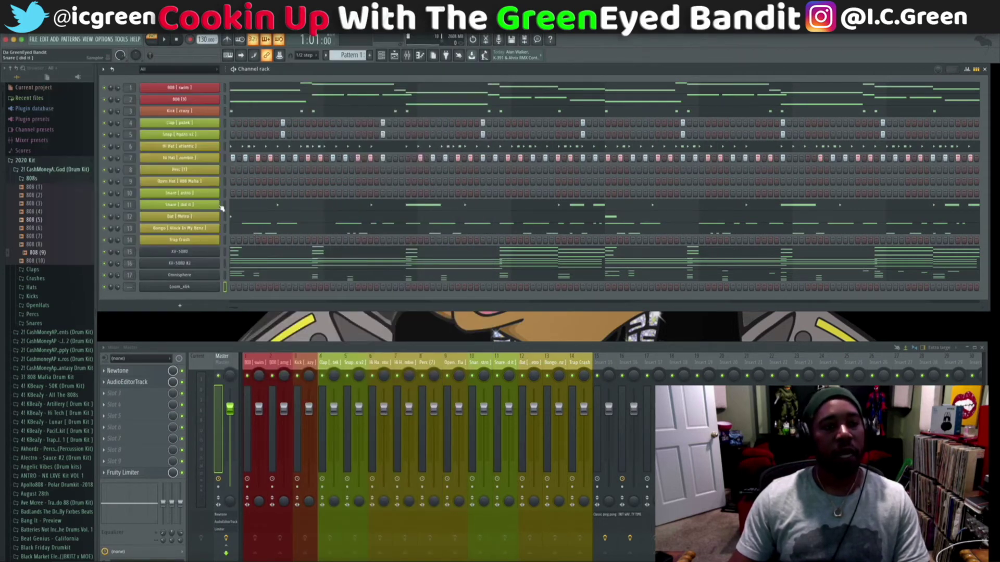
Replace the Loom_x64 instrument on the last channel with Kontakt 5.
right_click(190, 290)
mouse_move(260, 348)
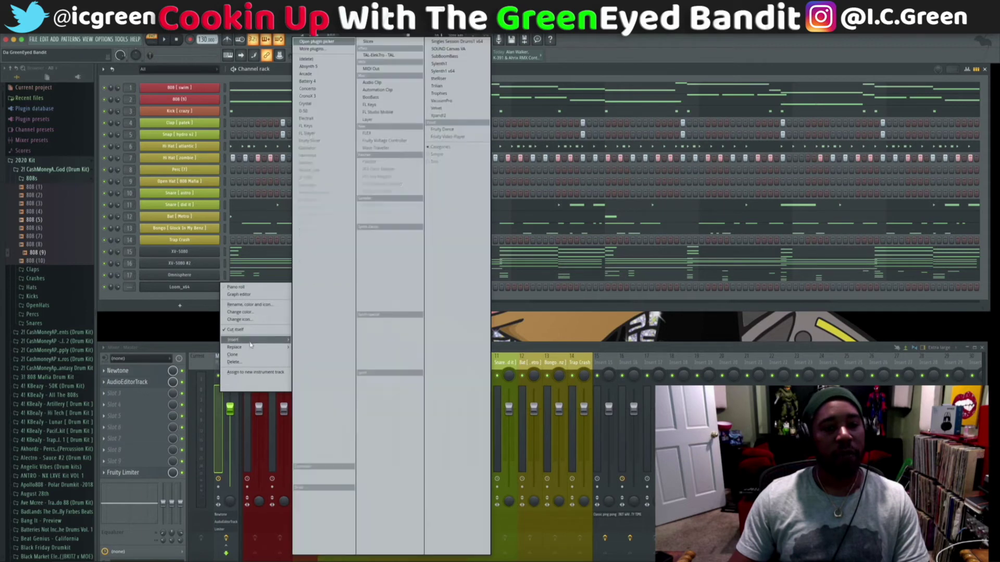
click(307, 200)
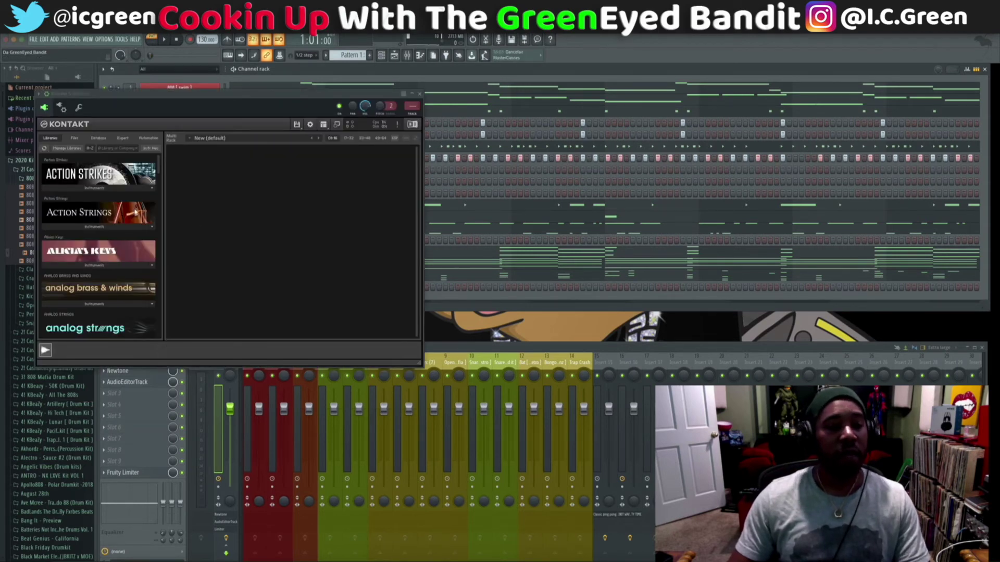
Load EXHALE.nki from the EXHALE library into Kontakt and move the plugin window clear of the channel names.
drag(160, 164, 149, 220)
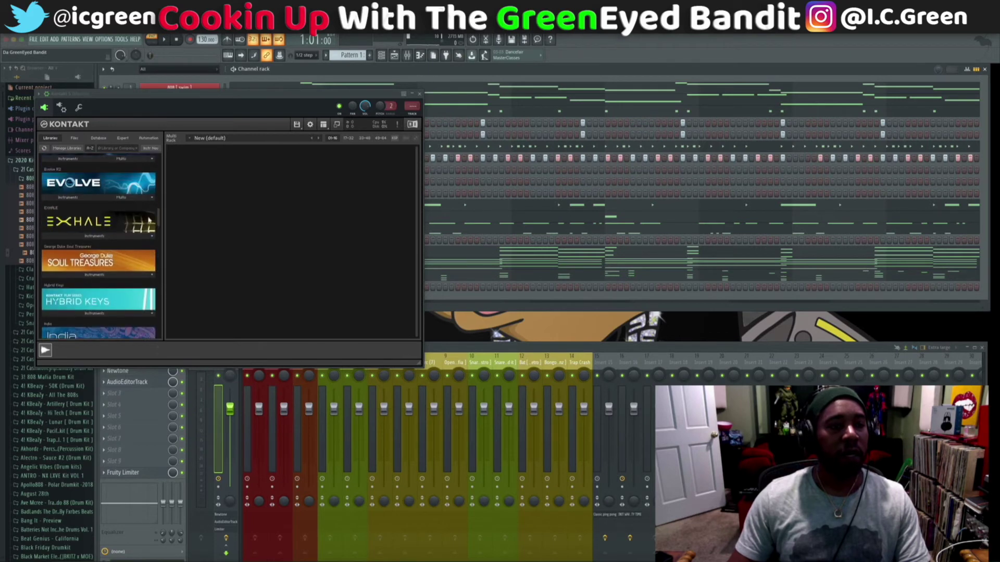
click(104, 236)
click(55, 253)
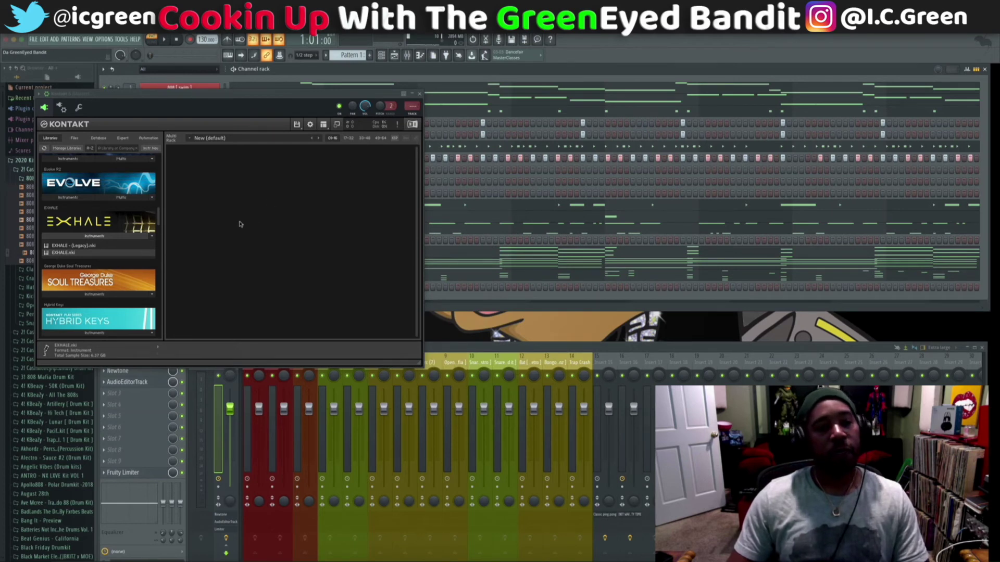
drag(348, 97, 813, 47)
scroll(589, 193, up, 2)
scroll(589, 193, up, 5)
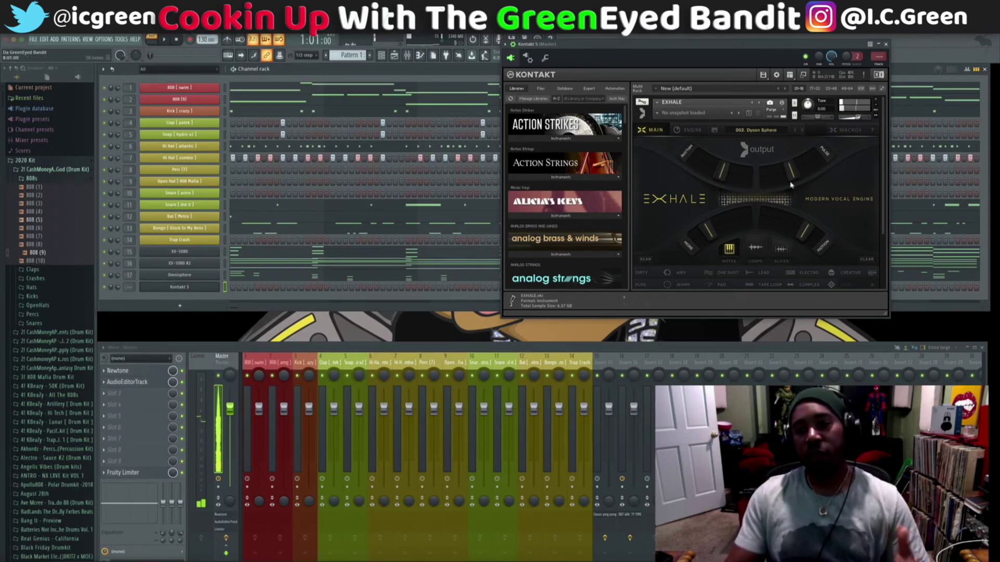
Audition Exhale's note presets one after another up to 012. Deep, and play the beat for comparison.
click(800, 130)
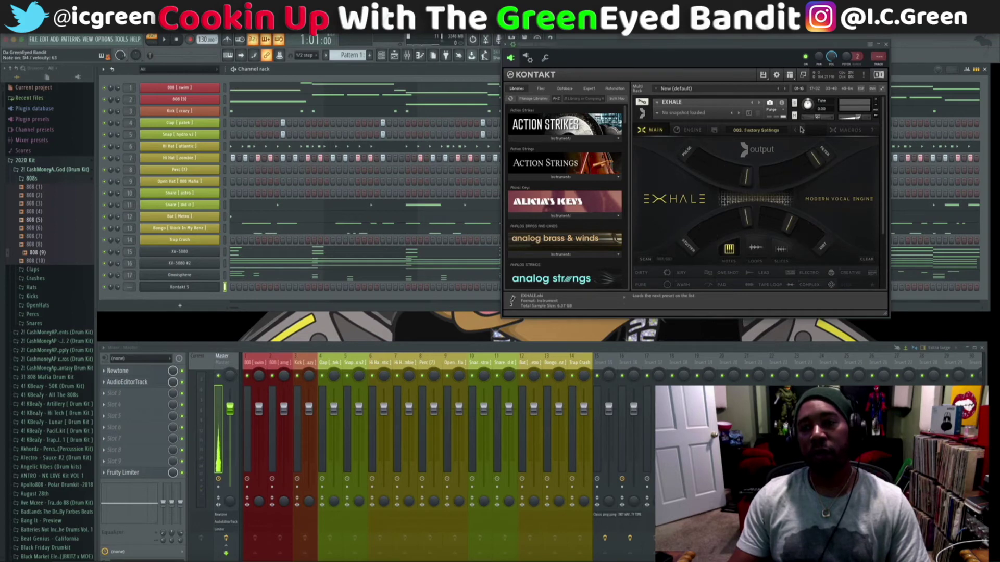
click(800, 130)
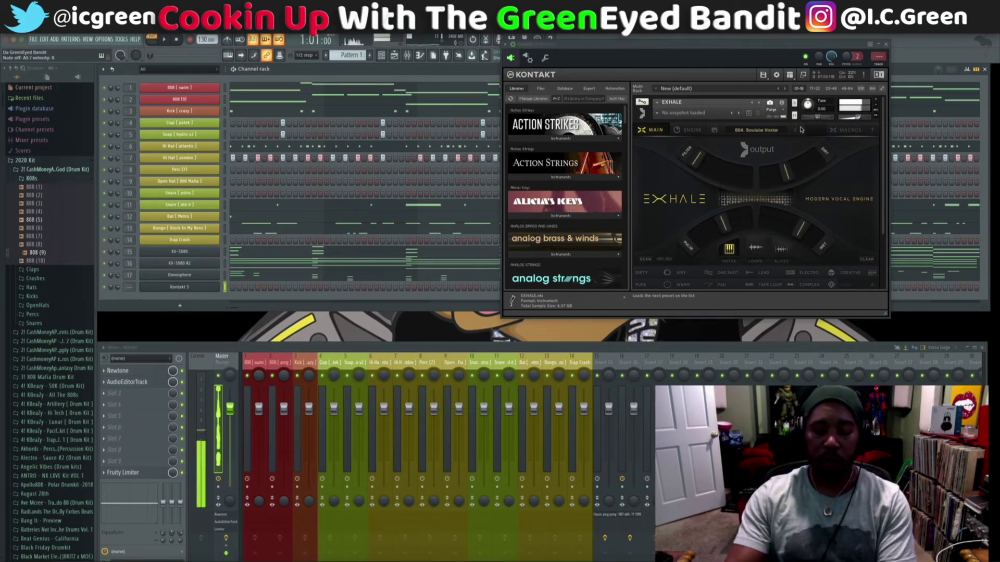
click(801, 129)
click(801, 130)
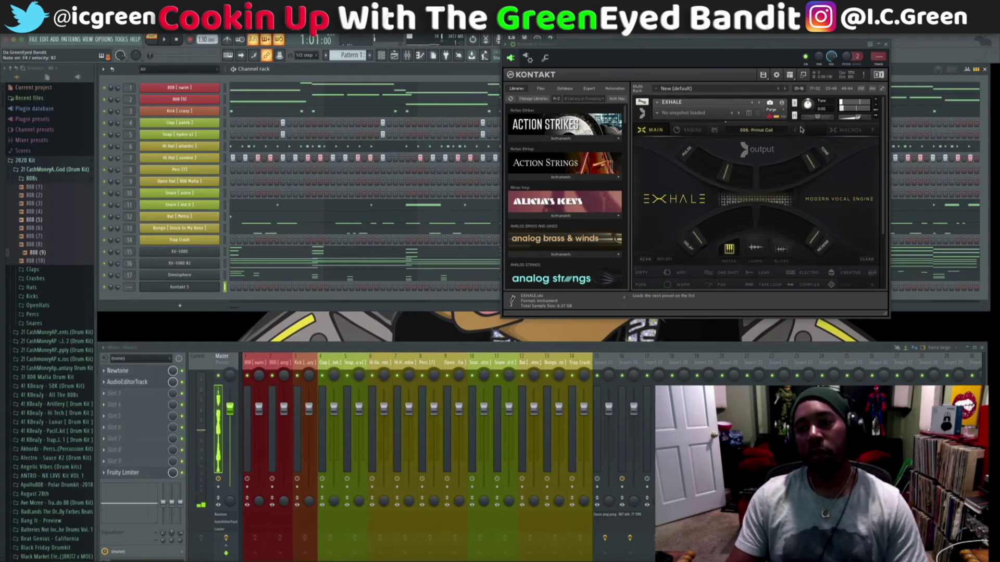
click(801, 130)
click(801, 130)
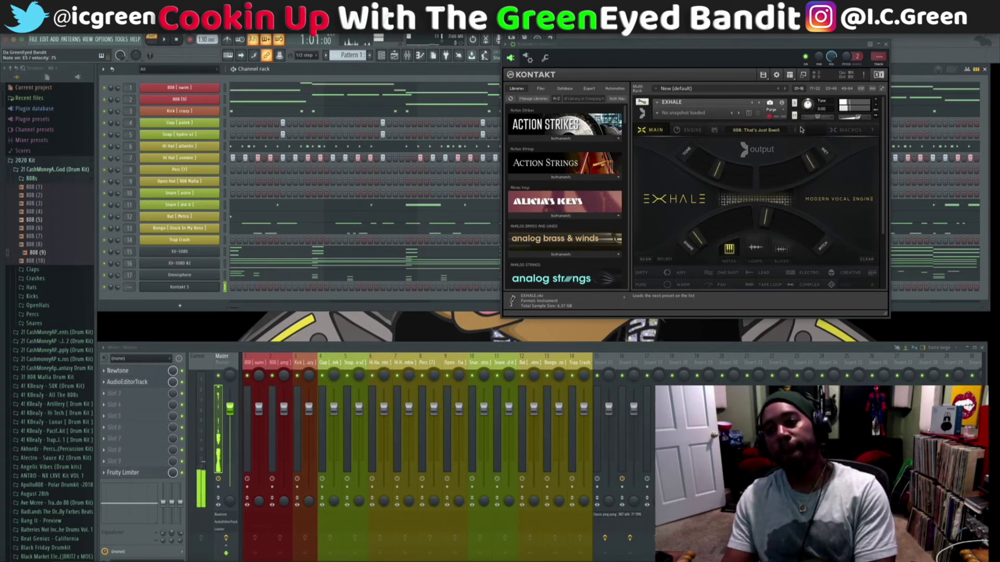
click(801, 130)
click(801, 130)
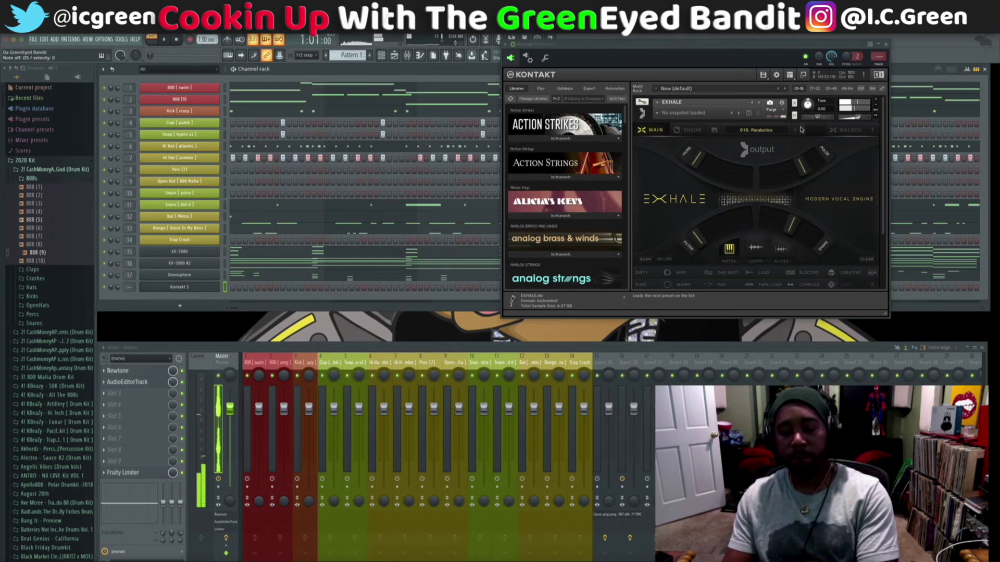
click(801, 130)
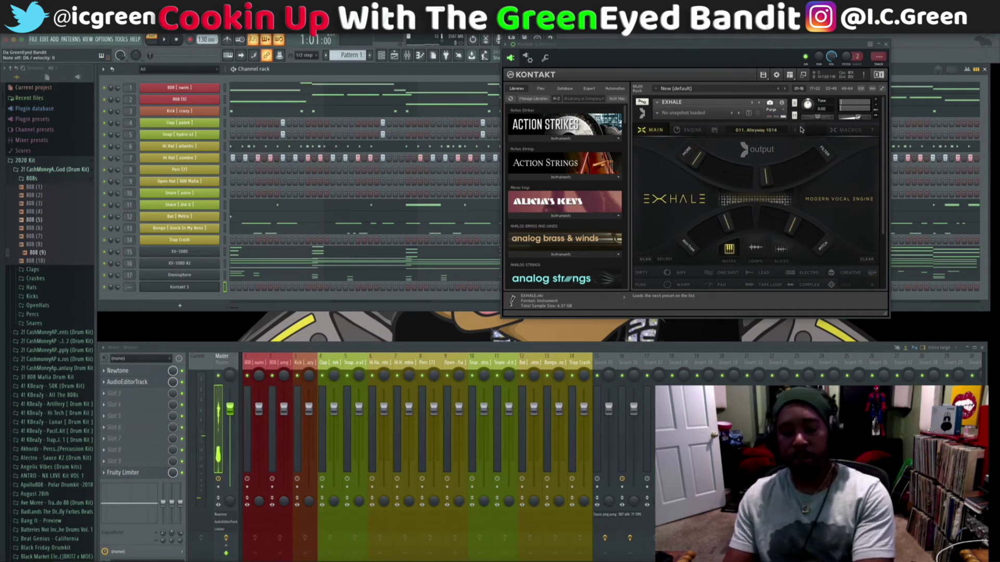
click(800, 130)
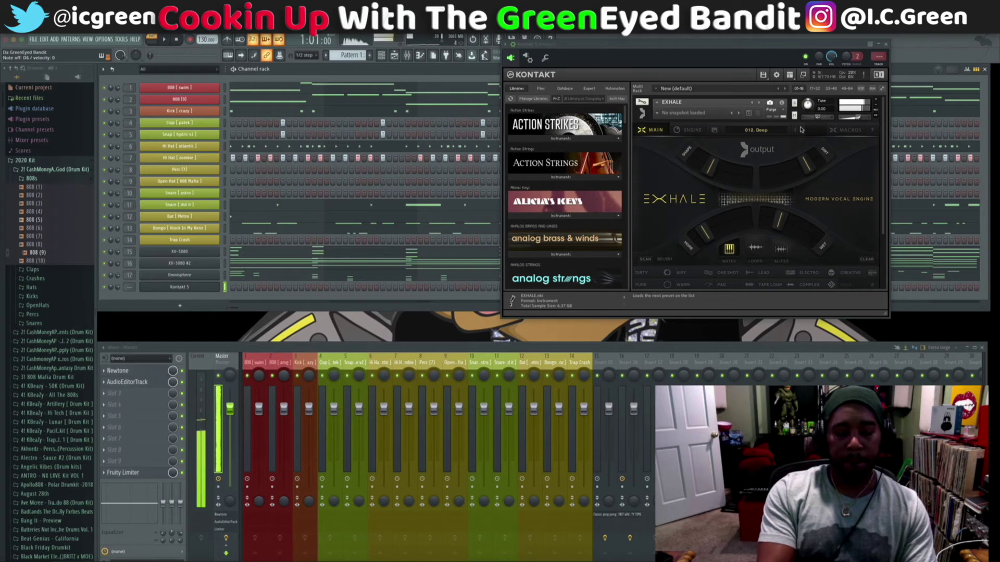
key(space)
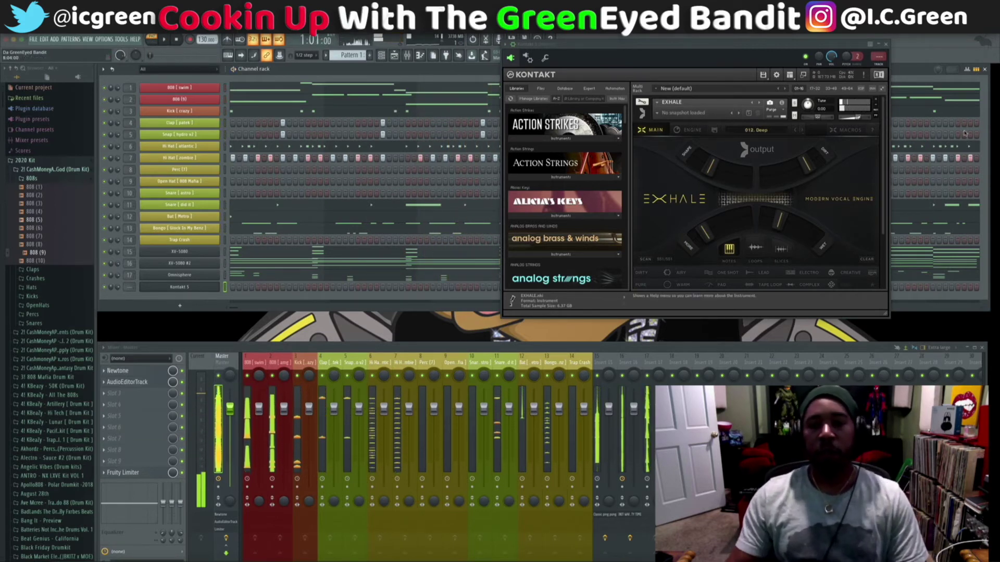
Switch Exhale to loops mode, load the Ahh Real Monsters preset and play the beat with it.
click(756, 249)
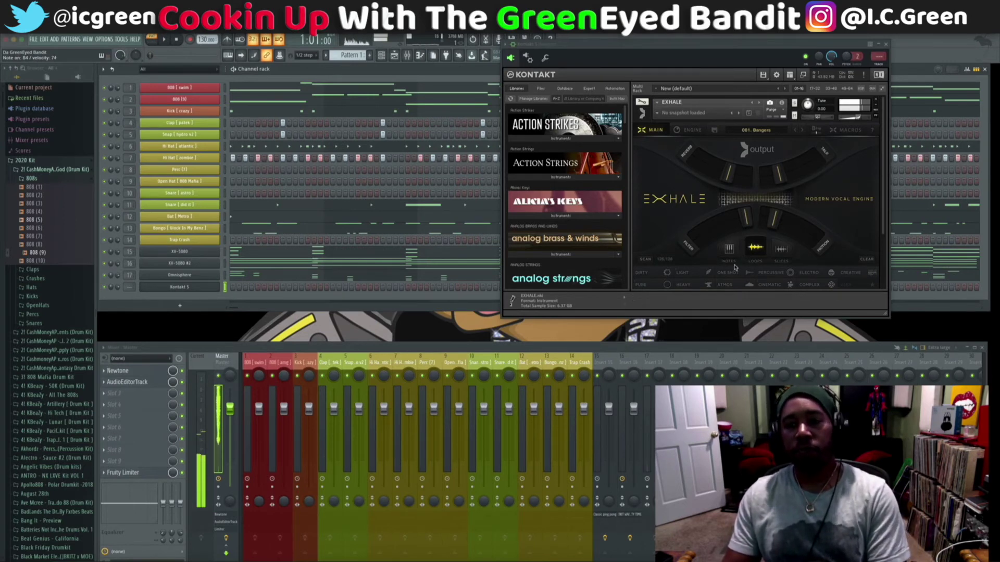
click(803, 130)
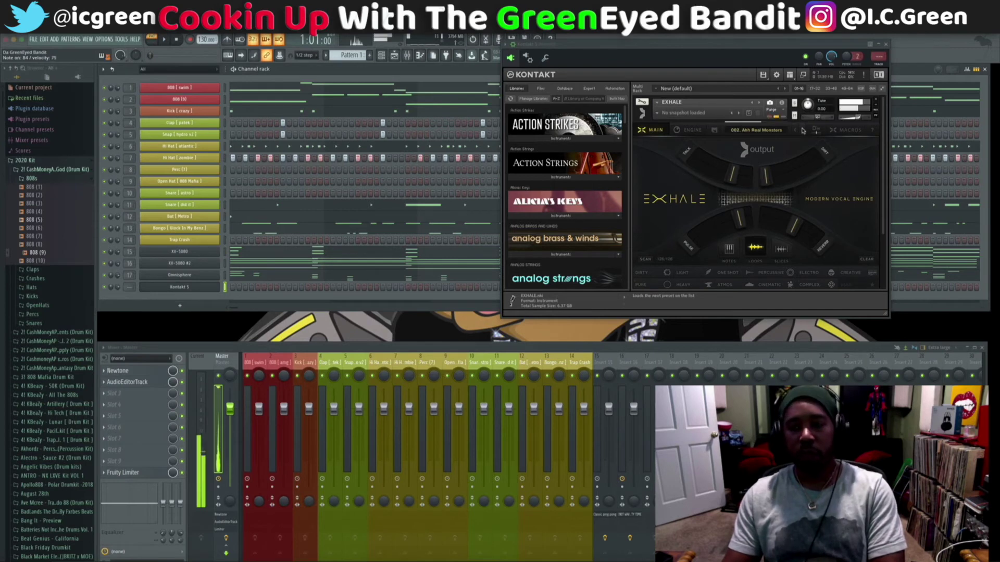
key(space)
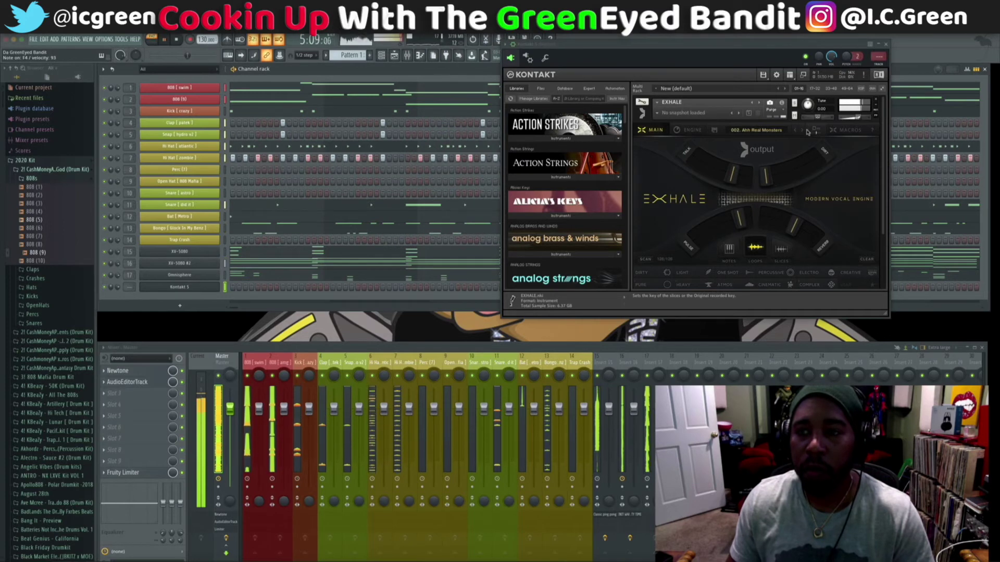
Try the Exhale loops in E-flat minor, B-flat minor and B minor against the playing beat.
click(814, 130)
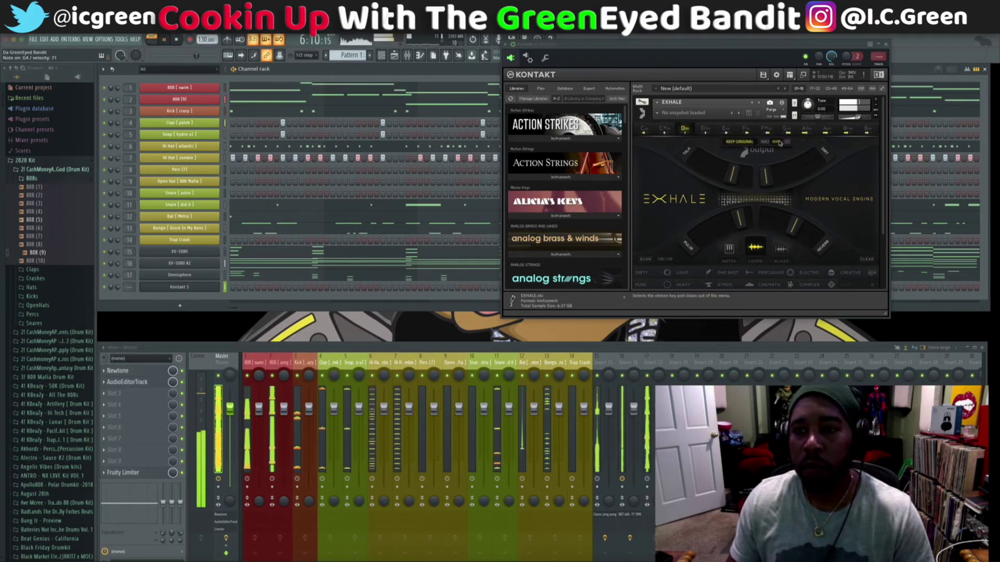
click(704, 129)
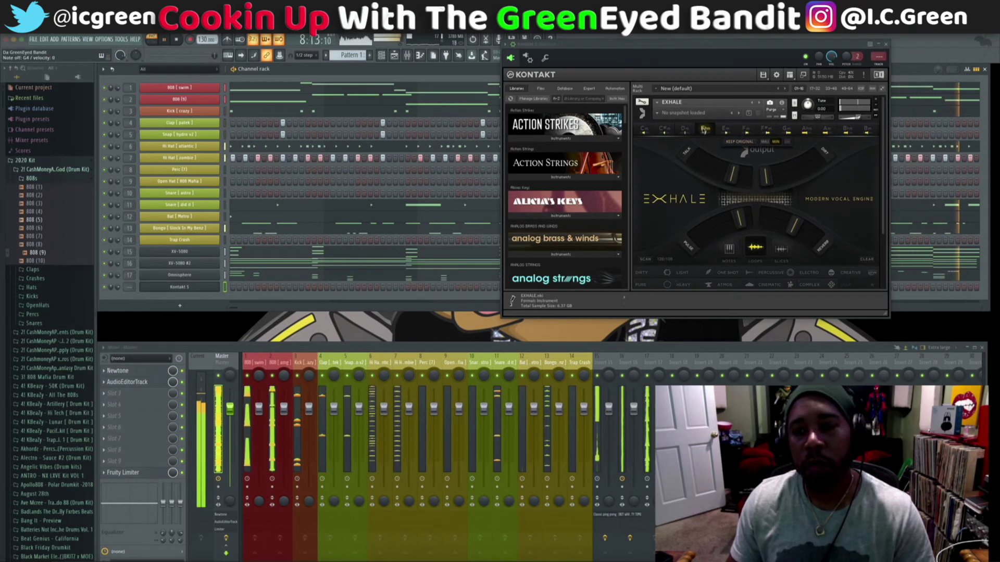
click(846, 130)
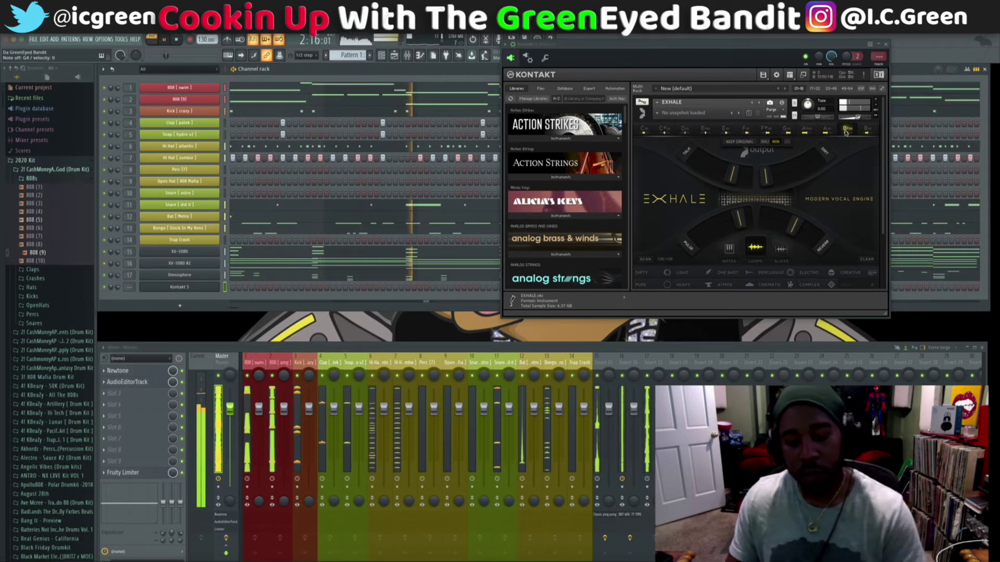
click(866, 130)
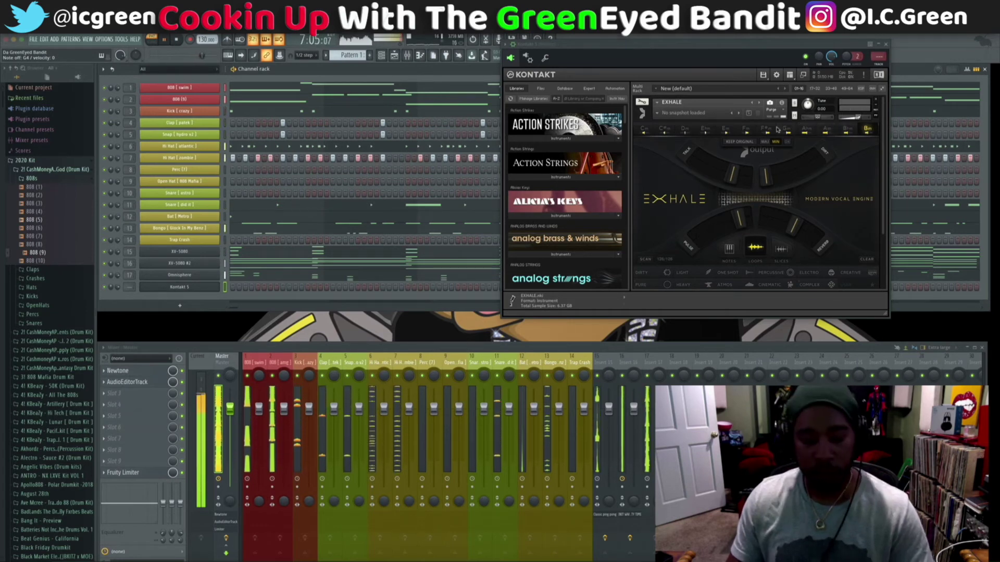
key(space)
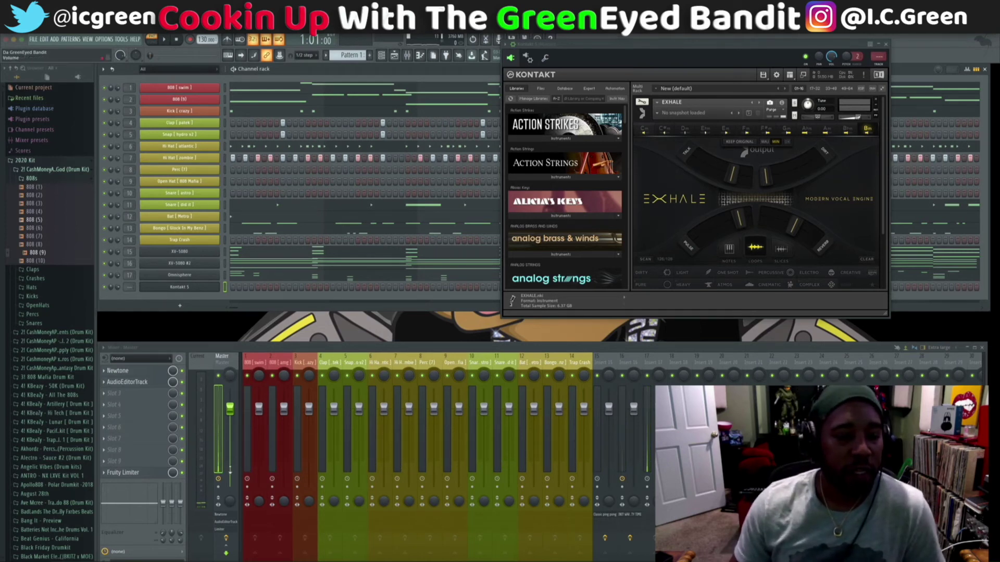
Insert the Auto-Key plugin in the third effect slot of the master mixer track.
drag(234, 468, 234, 470)
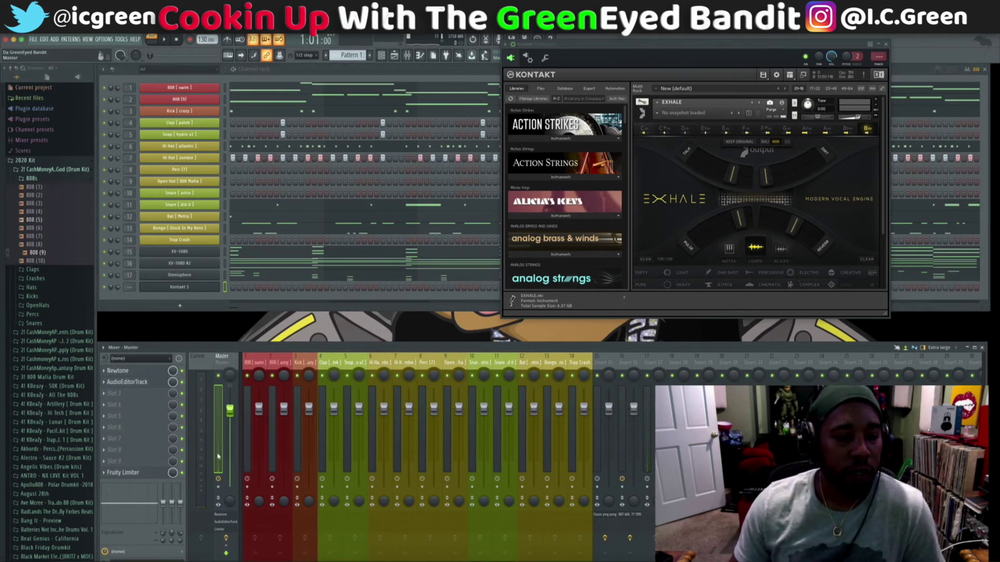
click(200, 411)
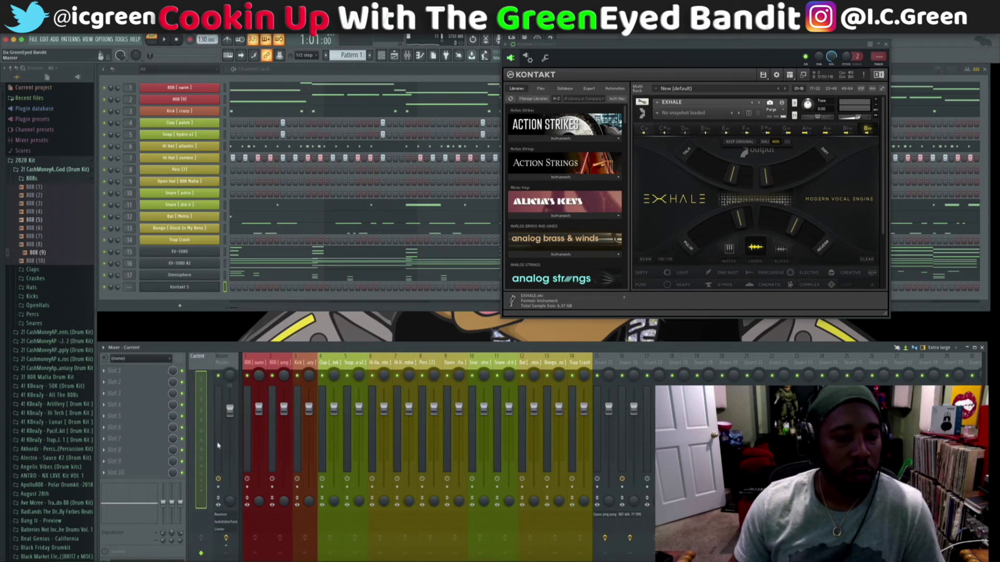
click(221, 479)
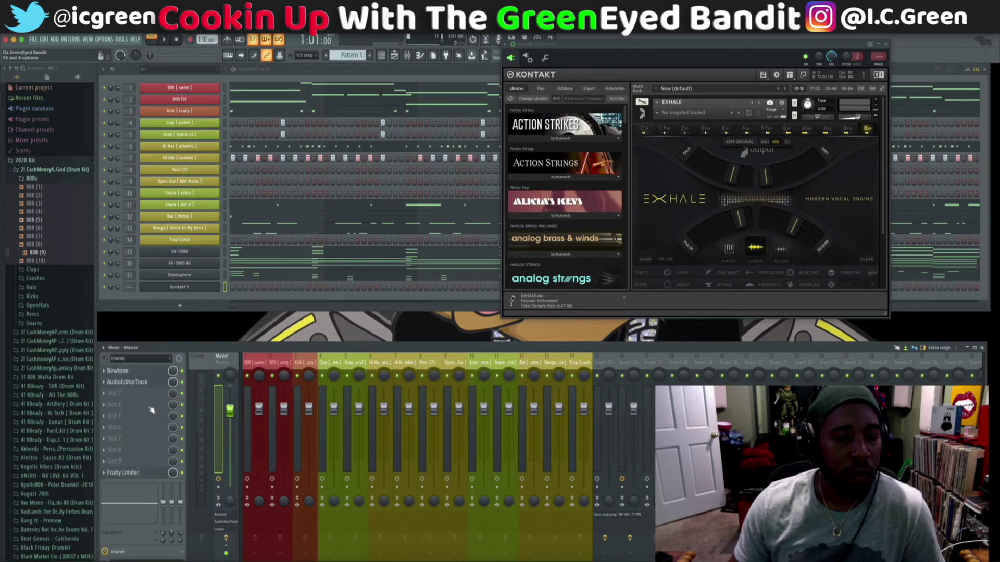
click(116, 394)
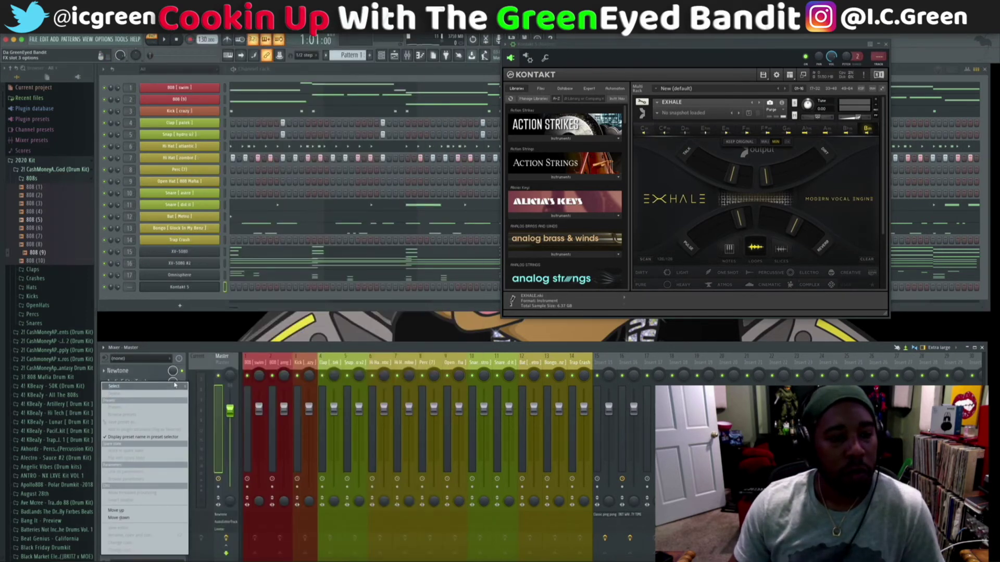
mouse_move(174, 385)
click(210, 183)
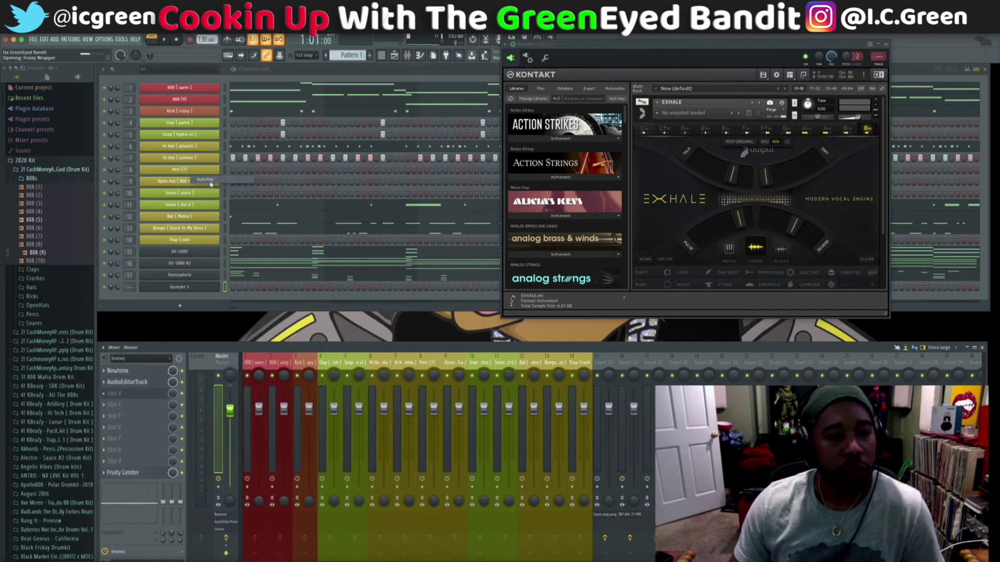
Analyze the beat's key with Auto-Key during playback and delete the plugin from the master track.
key(space)
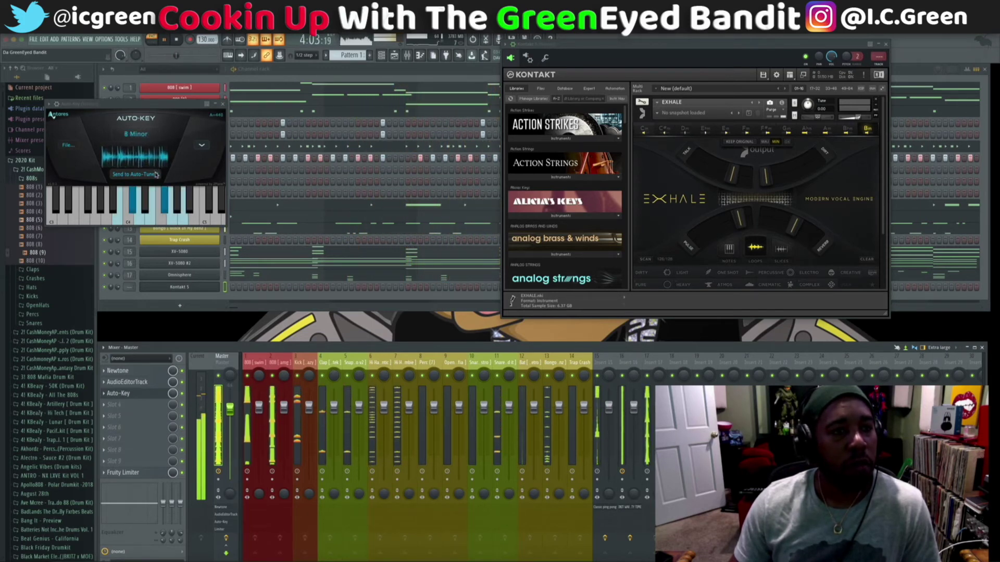
click(223, 104)
click(111, 393)
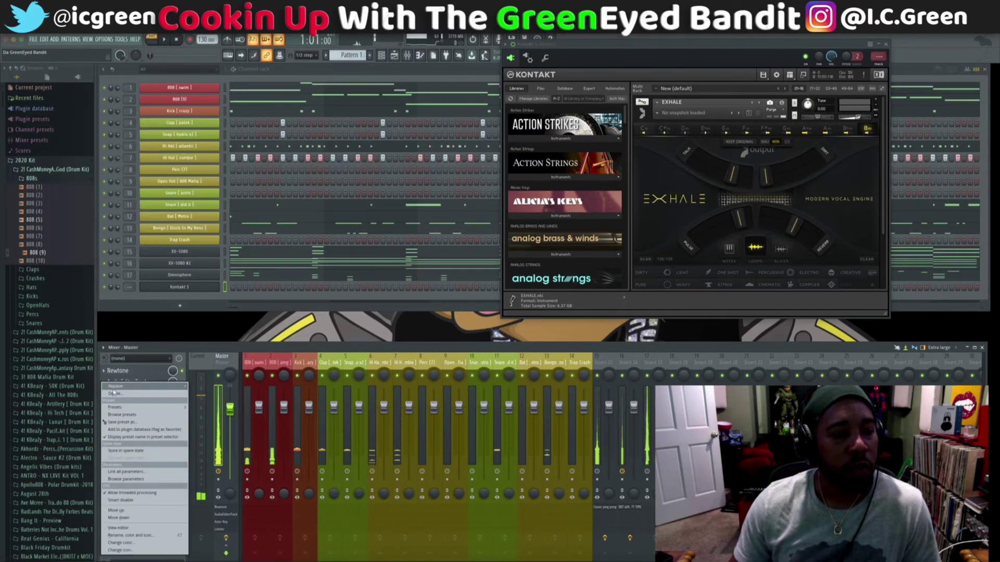
click(112, 394)
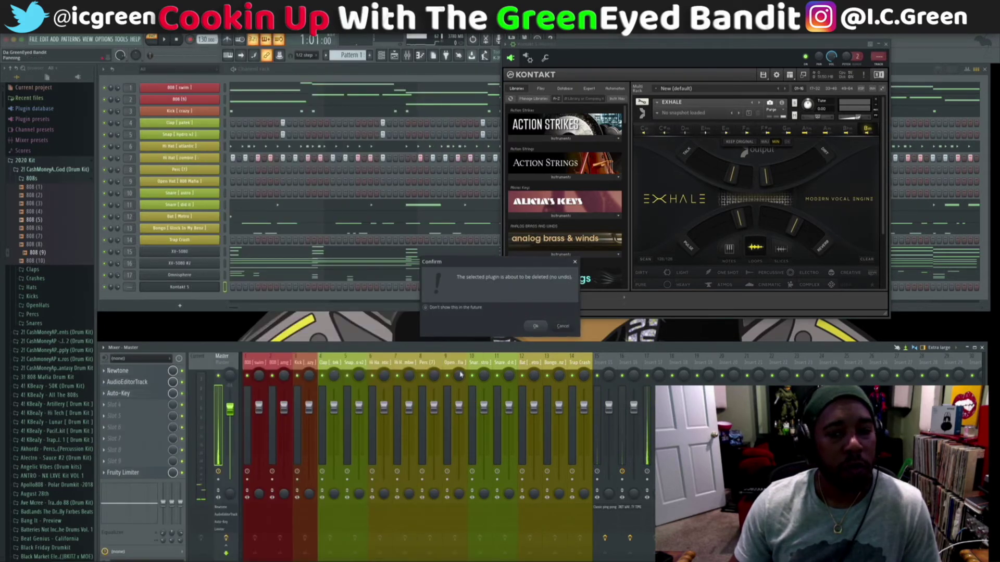
click(536, 327)
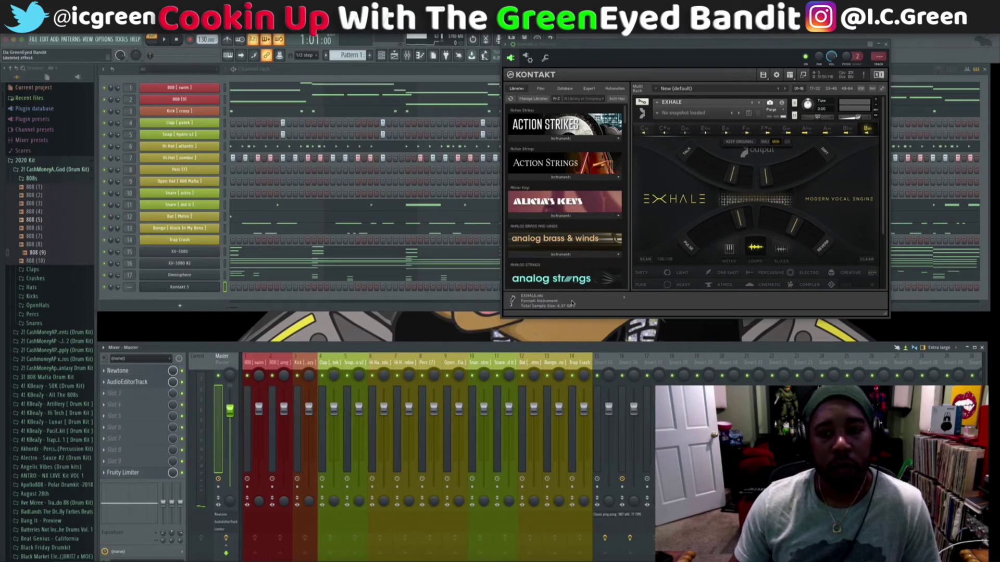
Set the Exhale loop key to B-flat minor while the beat plays and return to the main view.
key(space)
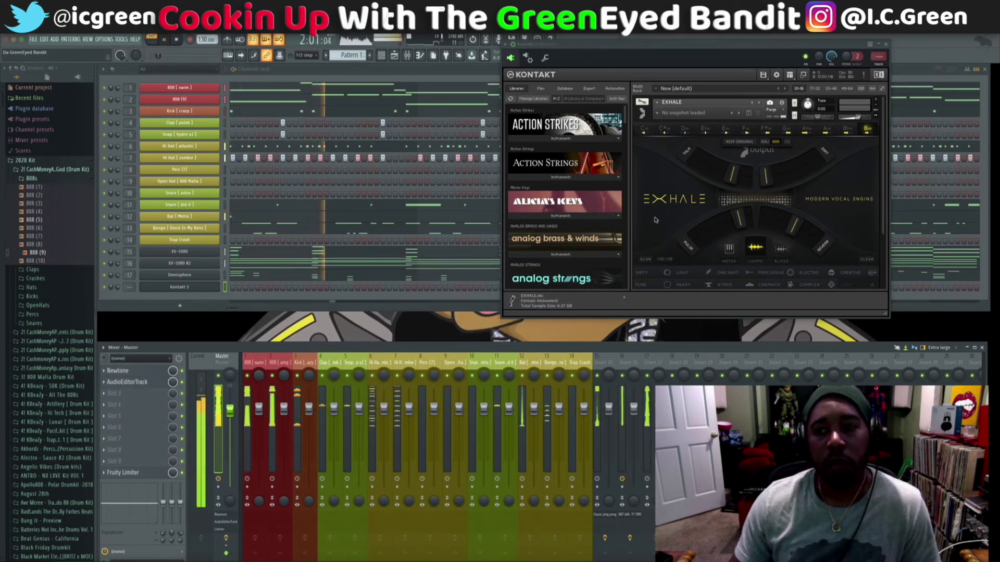
click(847, 129)
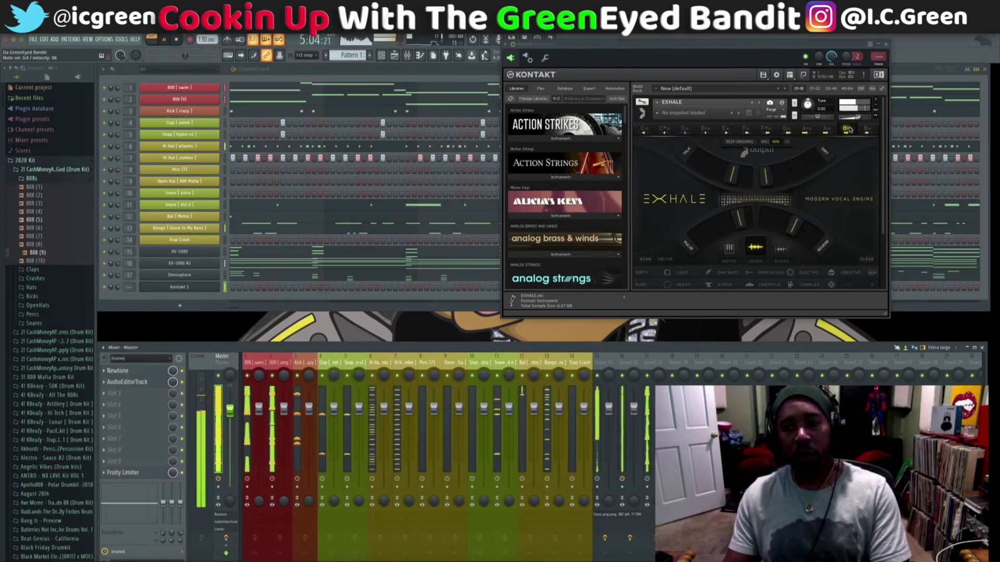
click(772, 142)
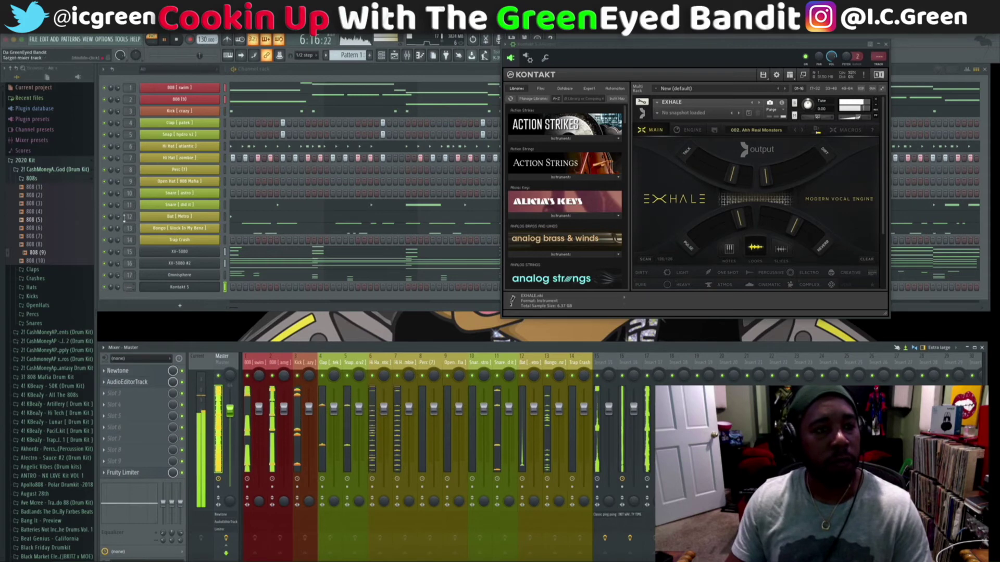
Route the Kontakt 5 channel to mixer track 18 and load the next Exhale loop preset.
drag(125, 288, 125, 264)
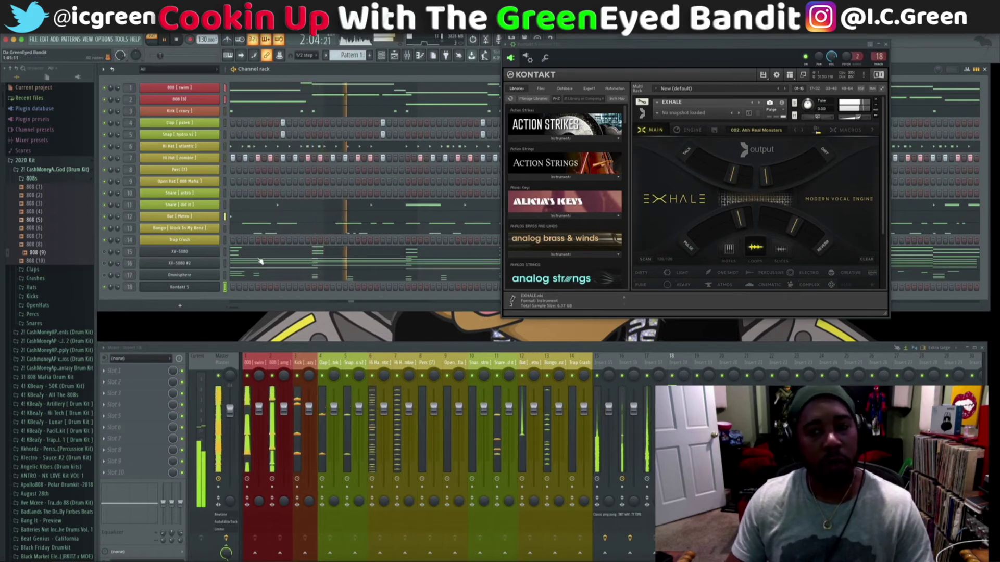
click(802, 128)
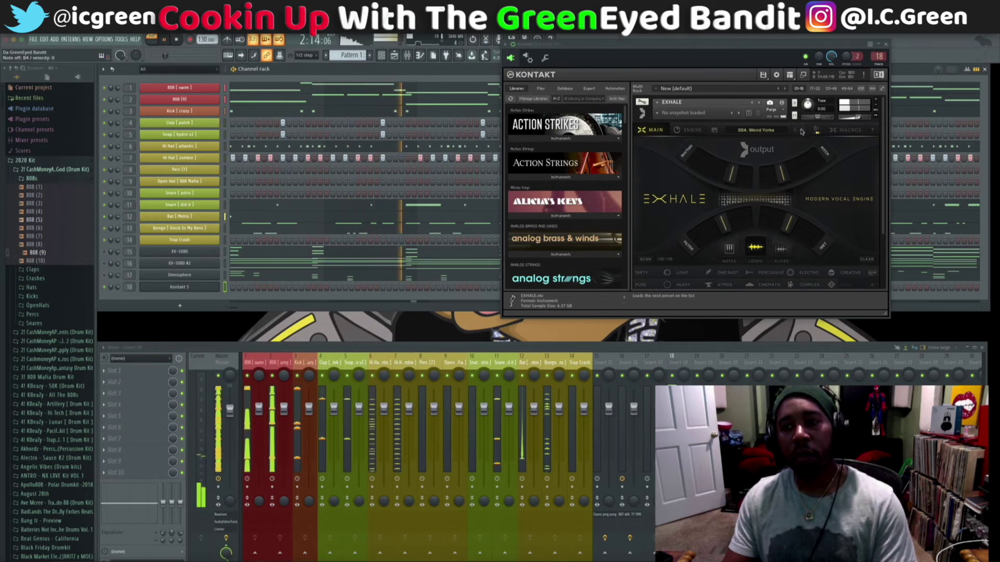
Load the Exhale loop preset 007. Future Sound Yeah, record its notes into Pattern 1 over the beat and close the plugin.
click(801, 133)
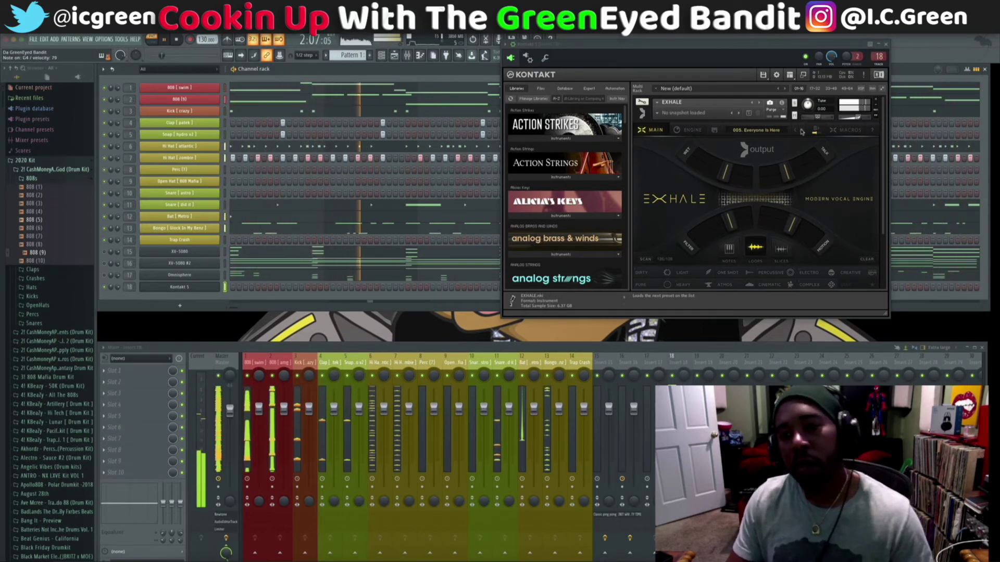
click(801, 131)
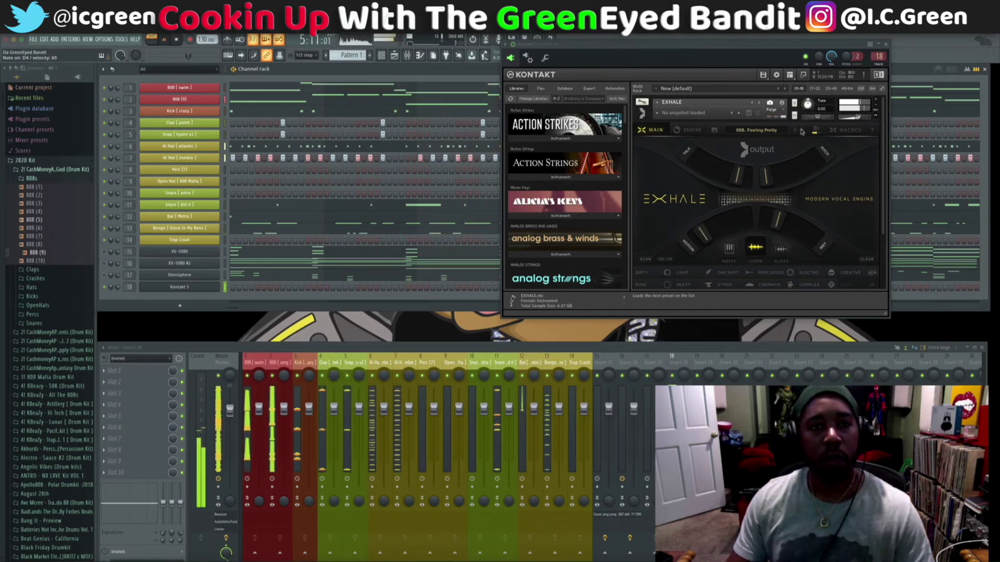
click(801, 131)
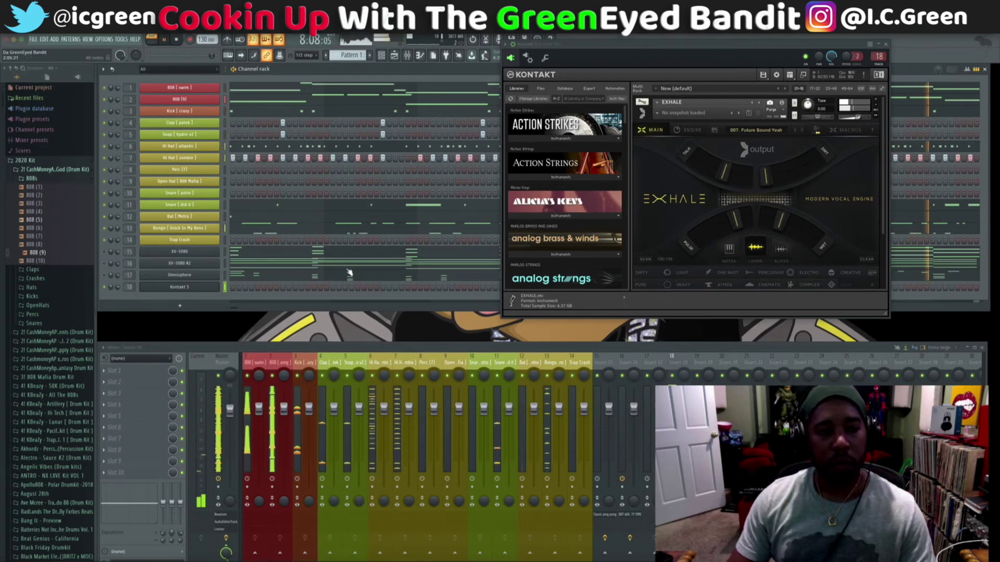
key(space)
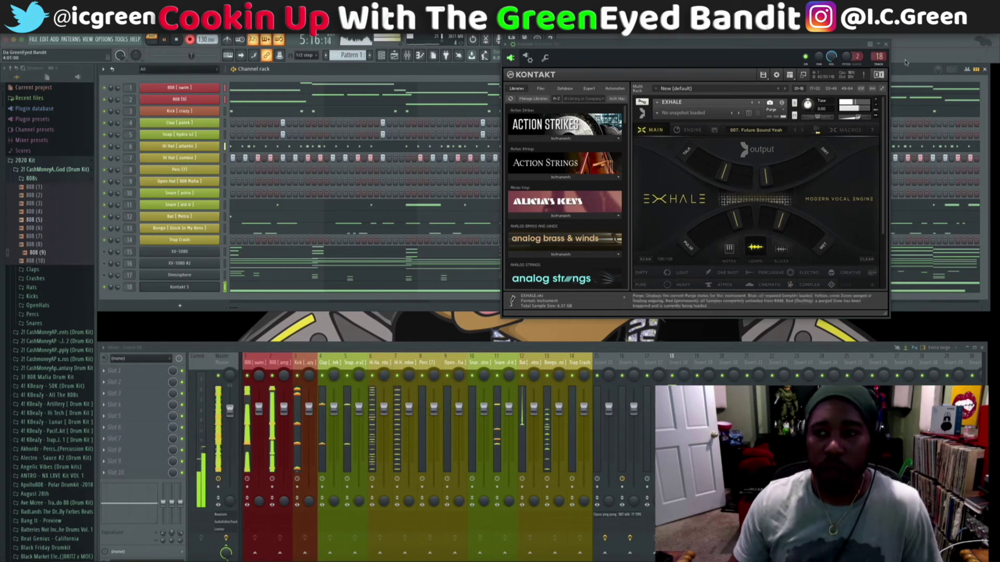
click(885, 44)
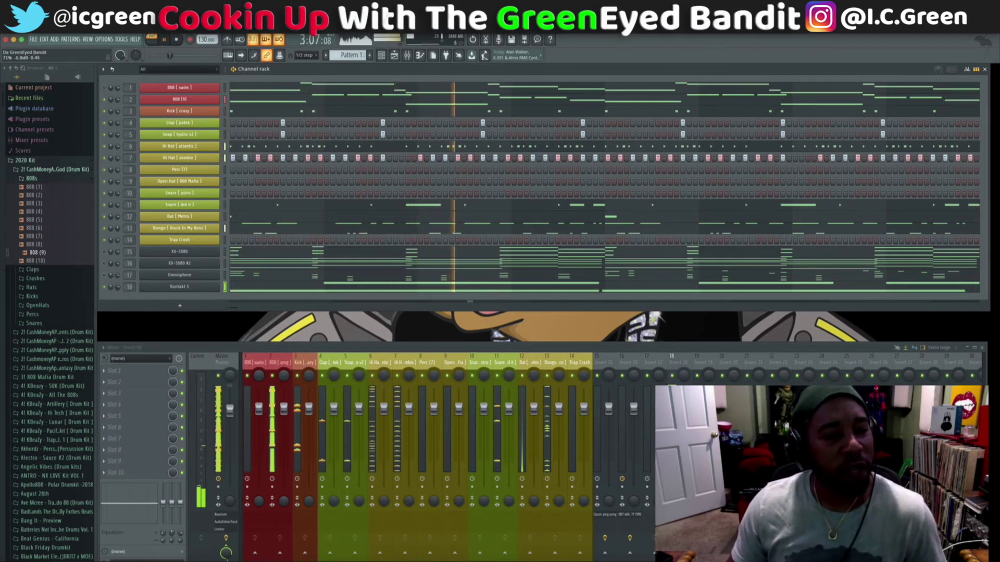
Lower the Kontakt 5 channel's volume while the beat plays and stop playback.
drag(117, 287, 119, 289)
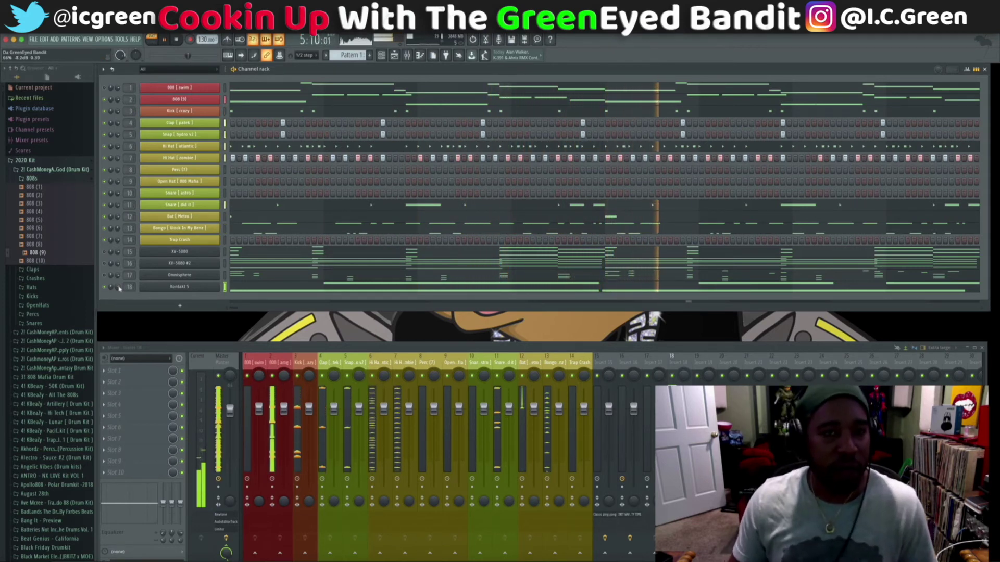
drag(119, 289, 119, 289)
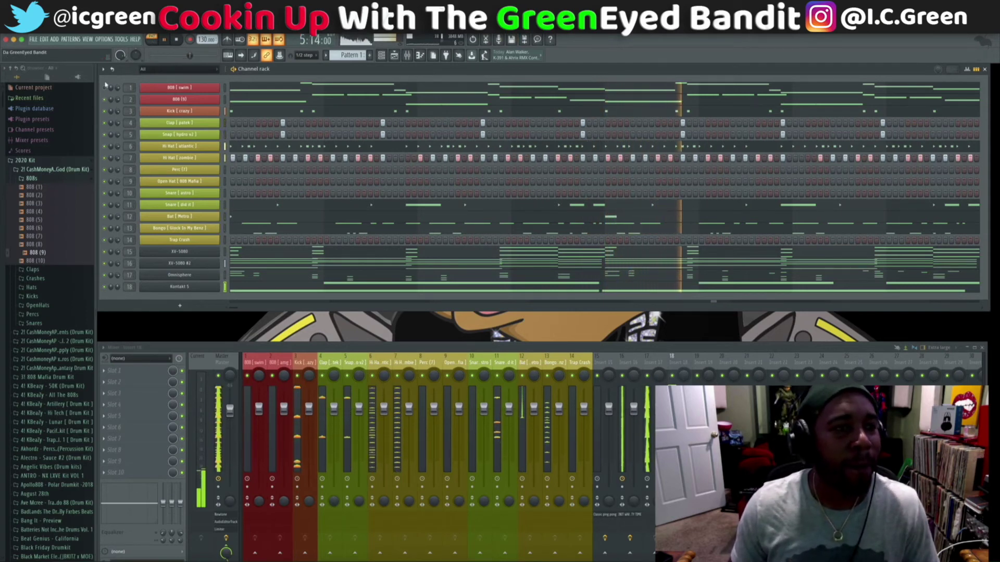
key(space)
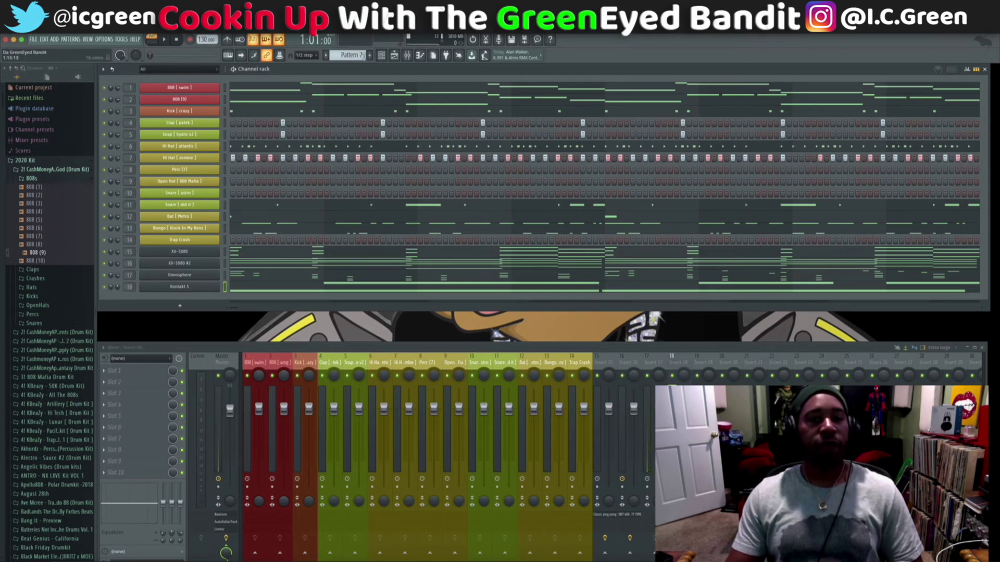
Rename Pattern 1 as Intro.
click(349, 54)
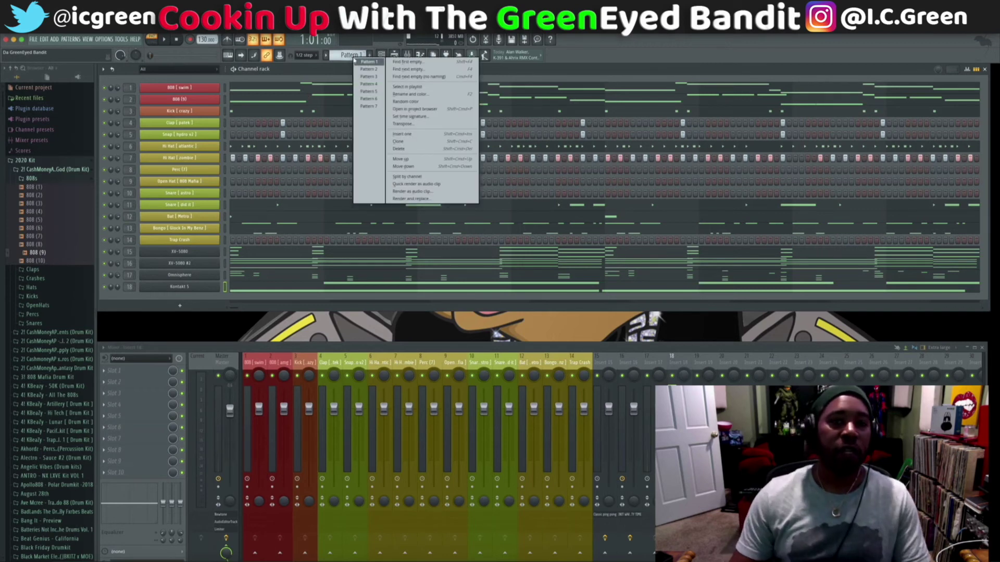
click(450, 95)
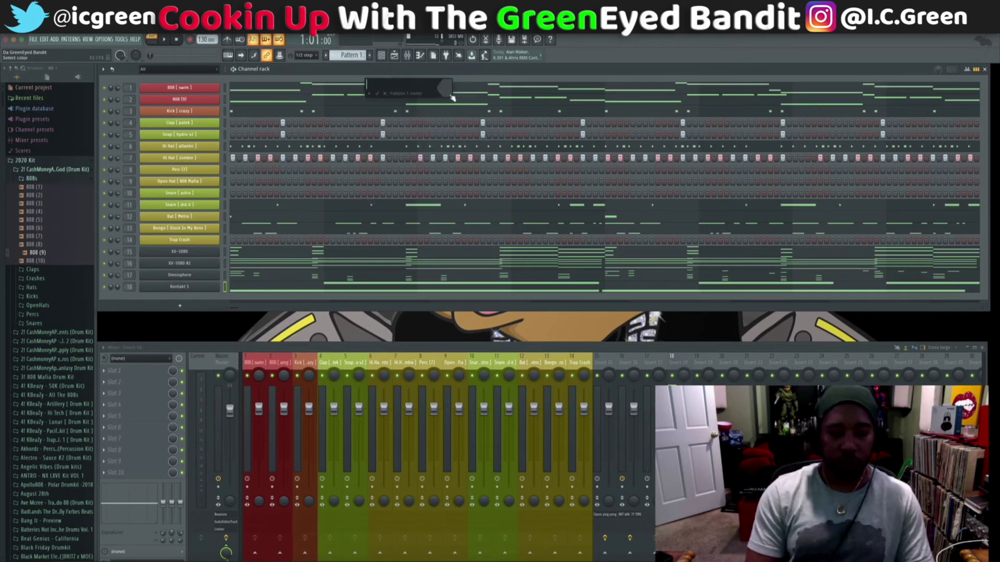
text(Intro)
key(Return)
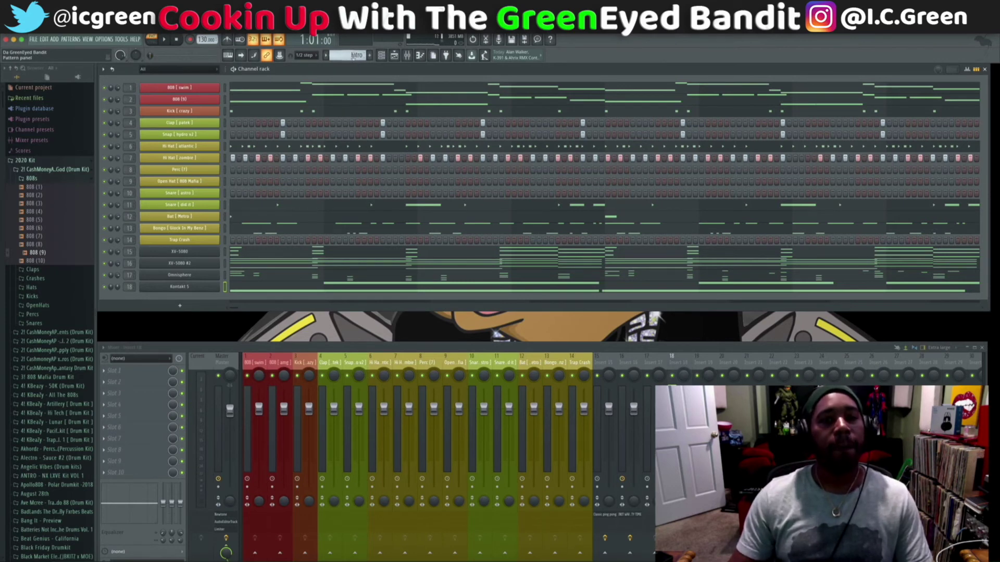
Give the Intro pattern a yellow-green color.
click(353, 55)
click(429, 95)
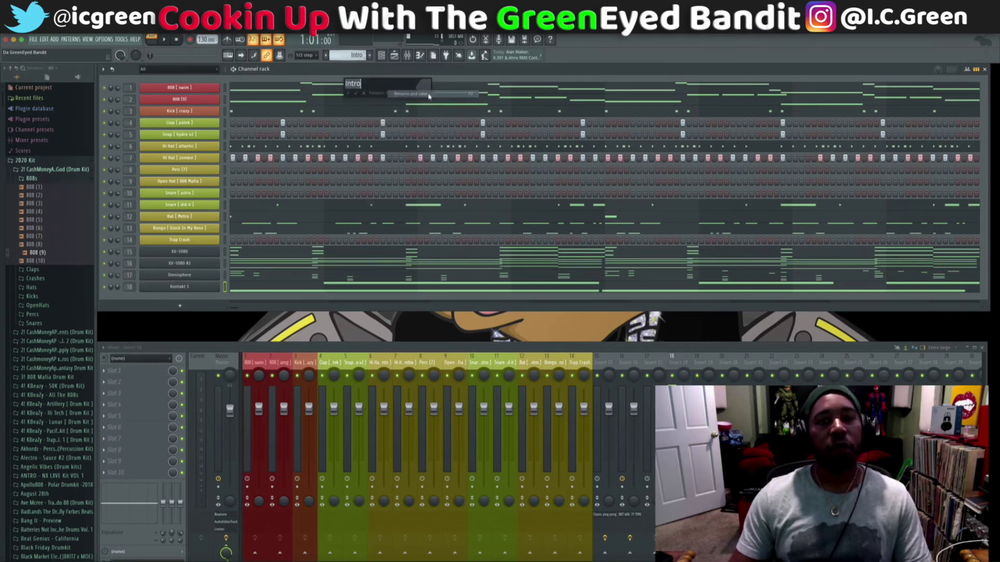
click(424, 92)
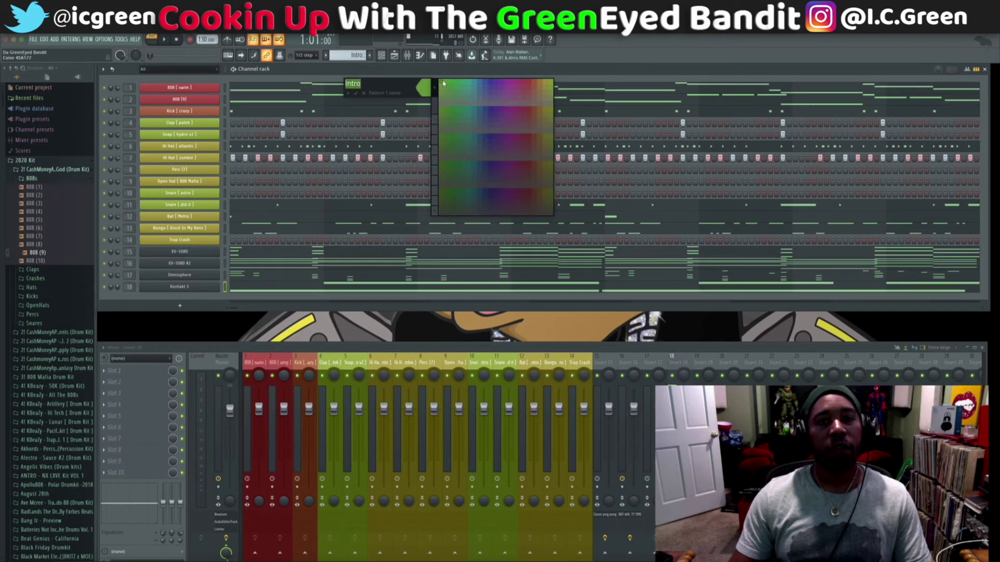
click(551, 84)
click(424, 91)
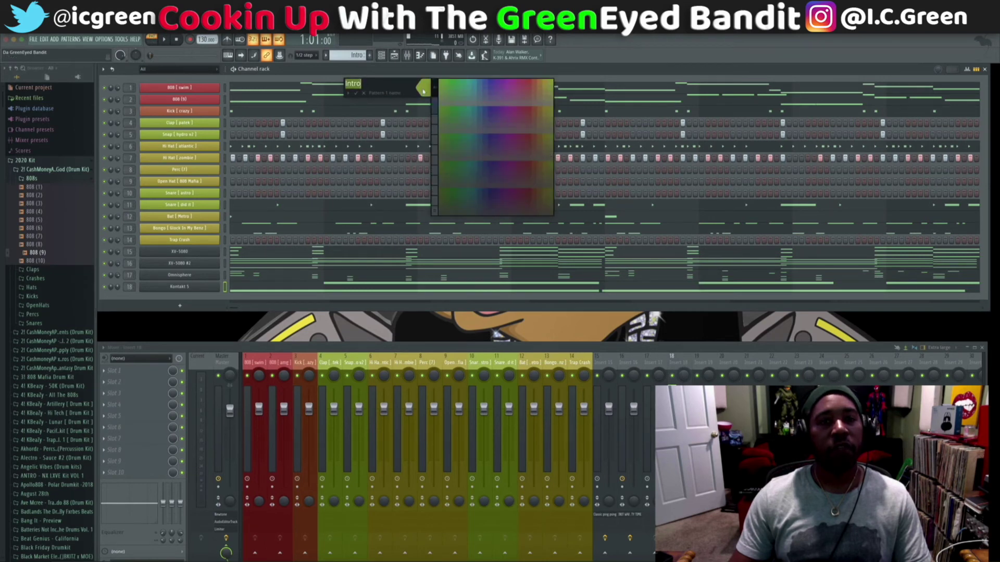
click(357, 94)
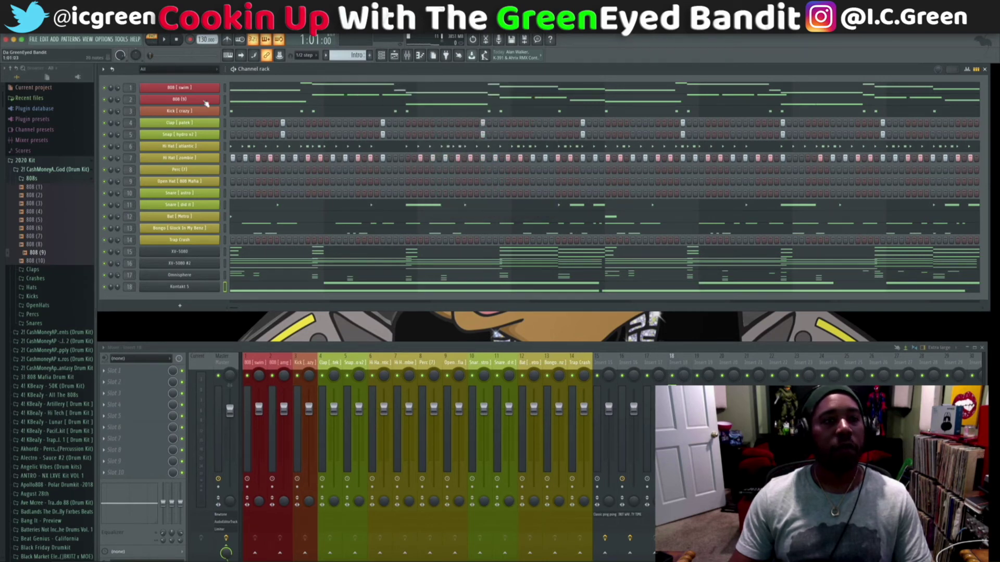
Examine each channel's notes in the Intro pattern's piano roll, from 808 [ swim ] through Kontakt 5, with short playback checks.
click(255, 89)
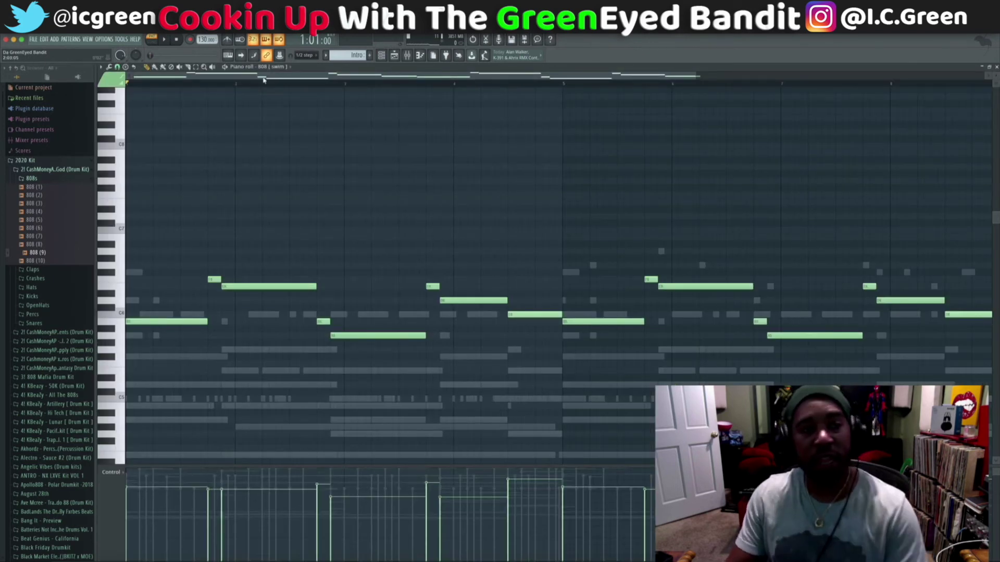
key(space)
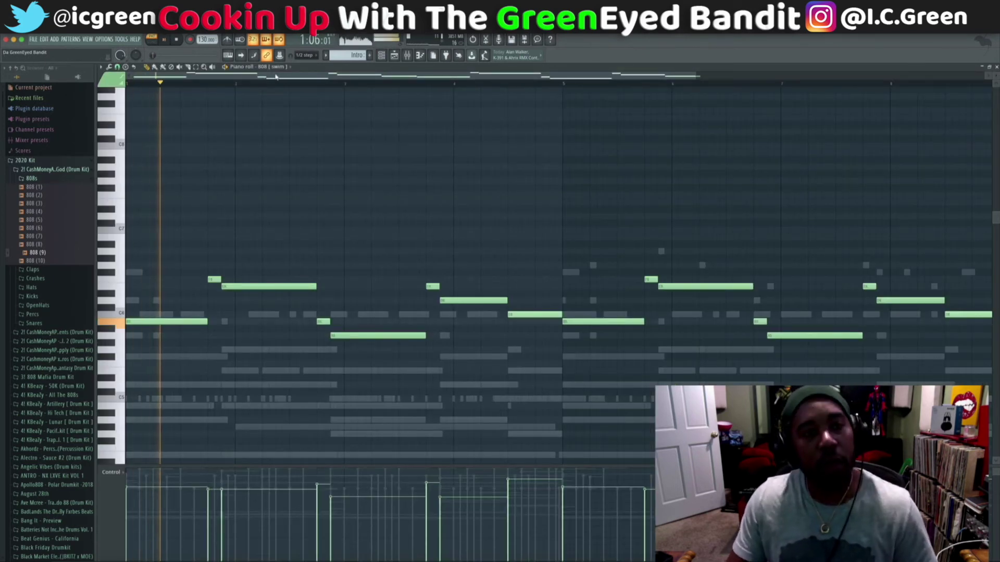
key(space)
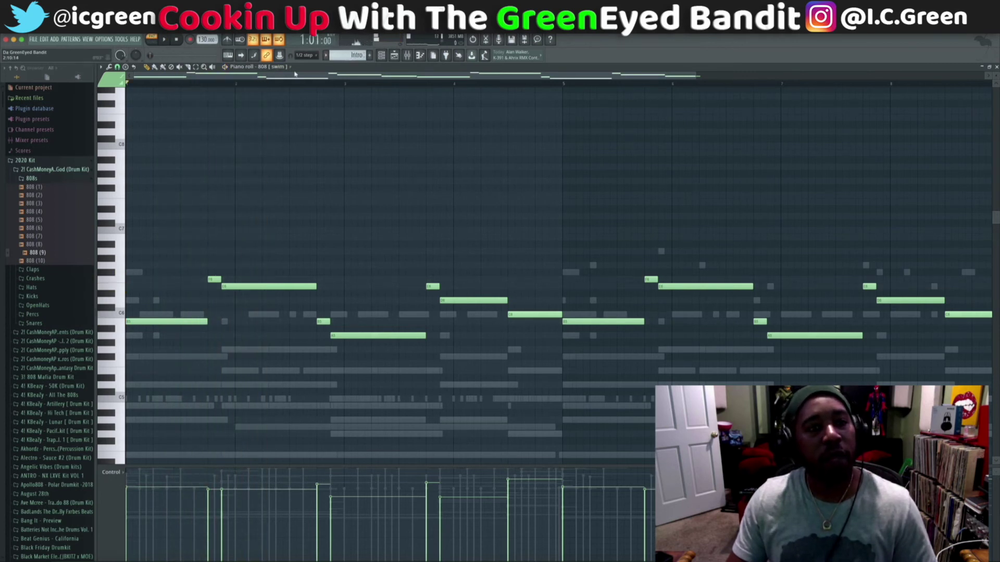
scroll(279, 69, down, 1)
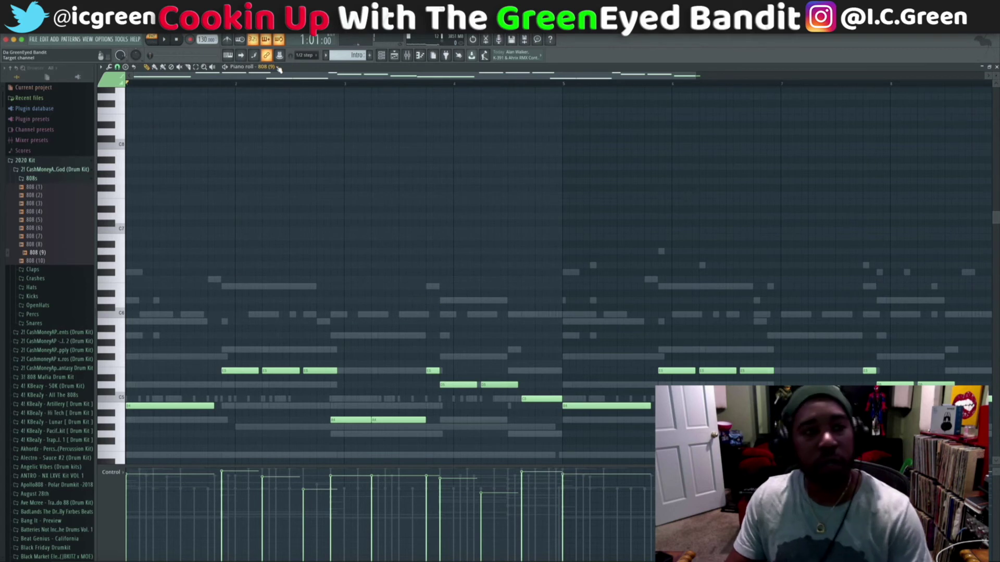
scroll(277, 69, down, 1)
scroll(272, 68, down, 1)
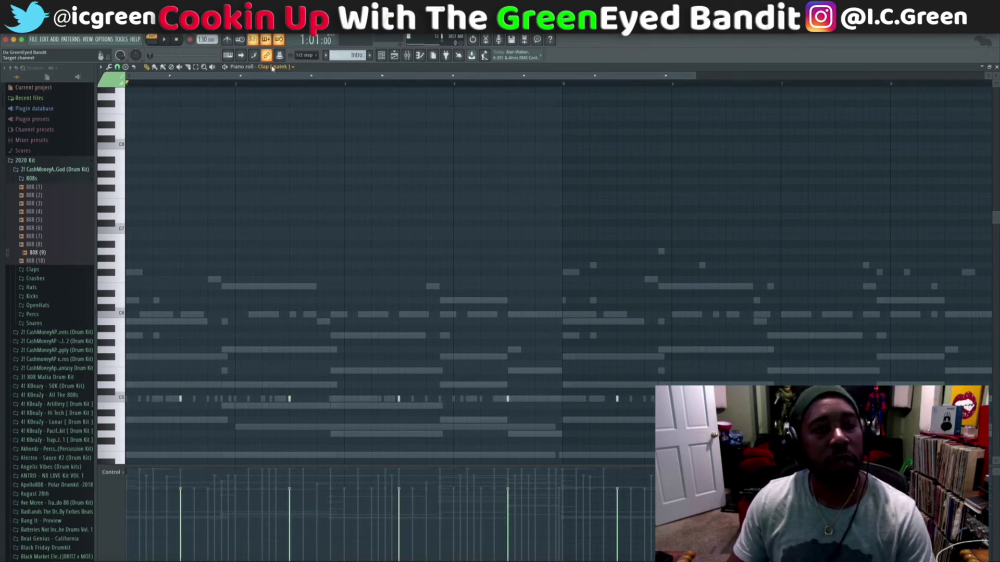
scroll(272, 68, down, 1)
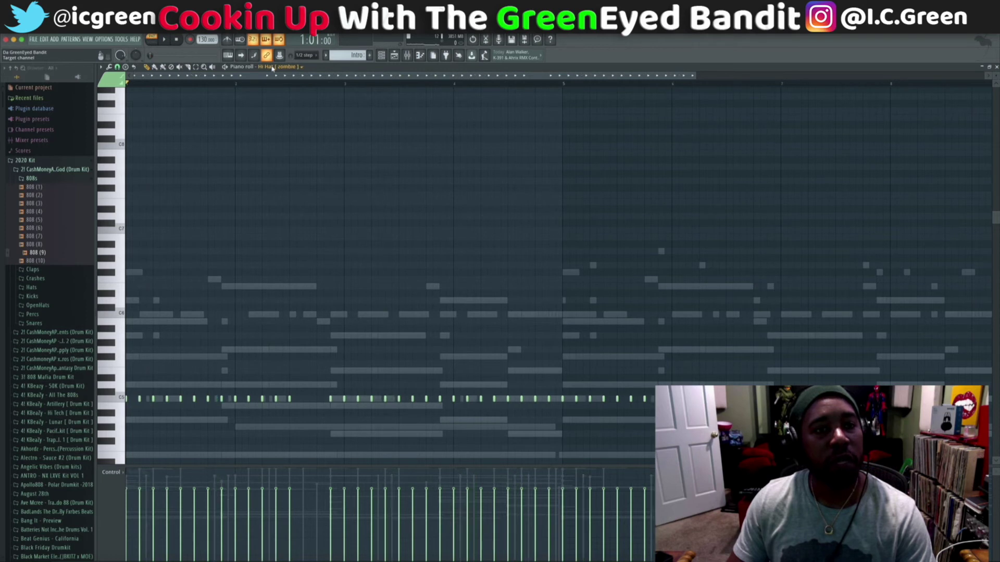
scroll(272, 68, down, 2)
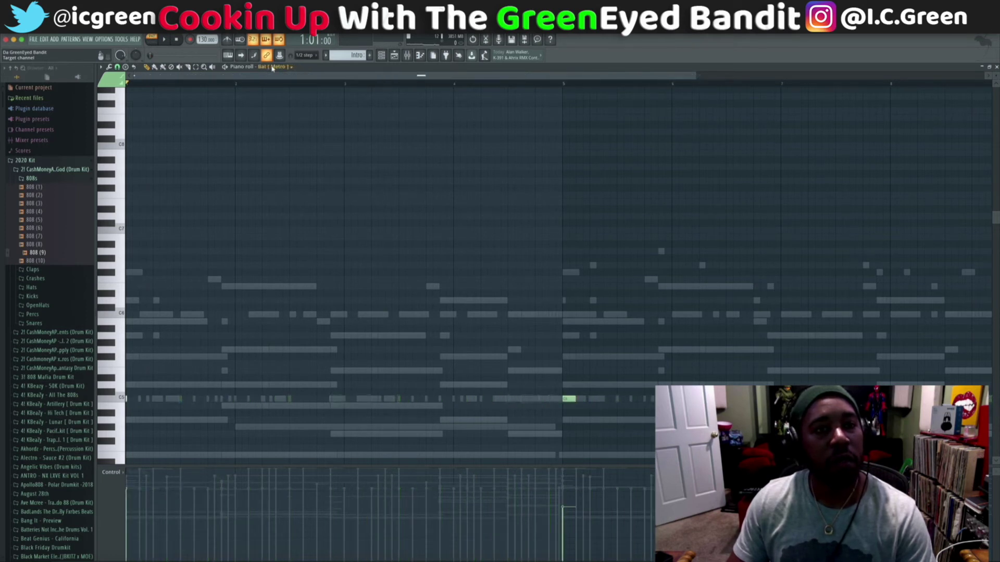
scroll(272, 69, down, 2)
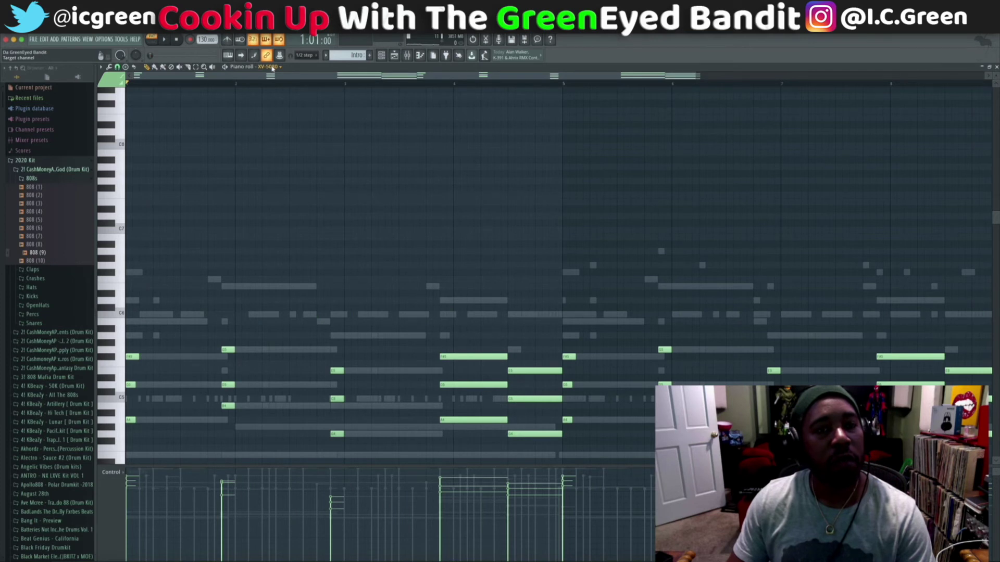
scroll(272, 68, down, 1)
scroll(271, 68, down, 1)
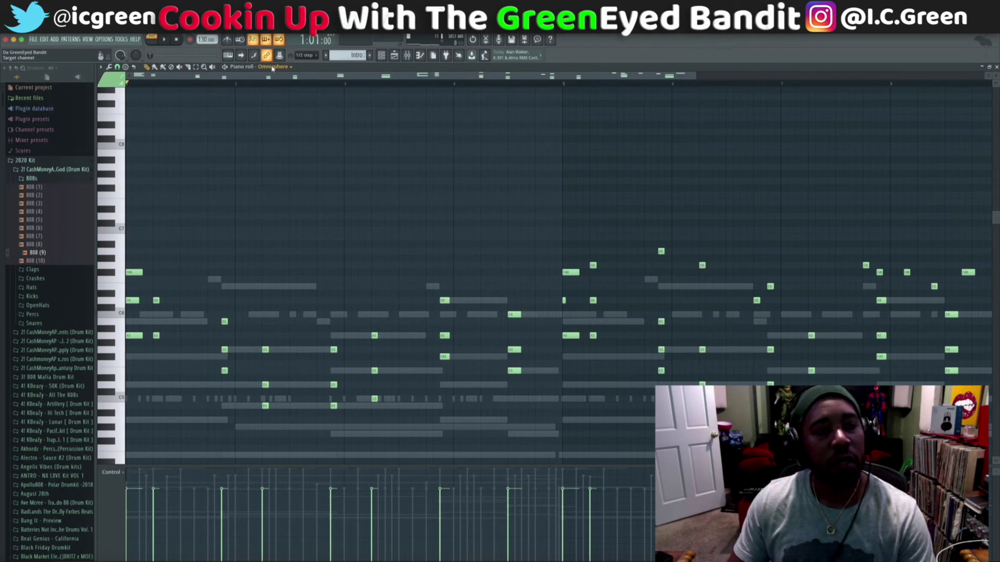
scroll(271, 68, down, 1)
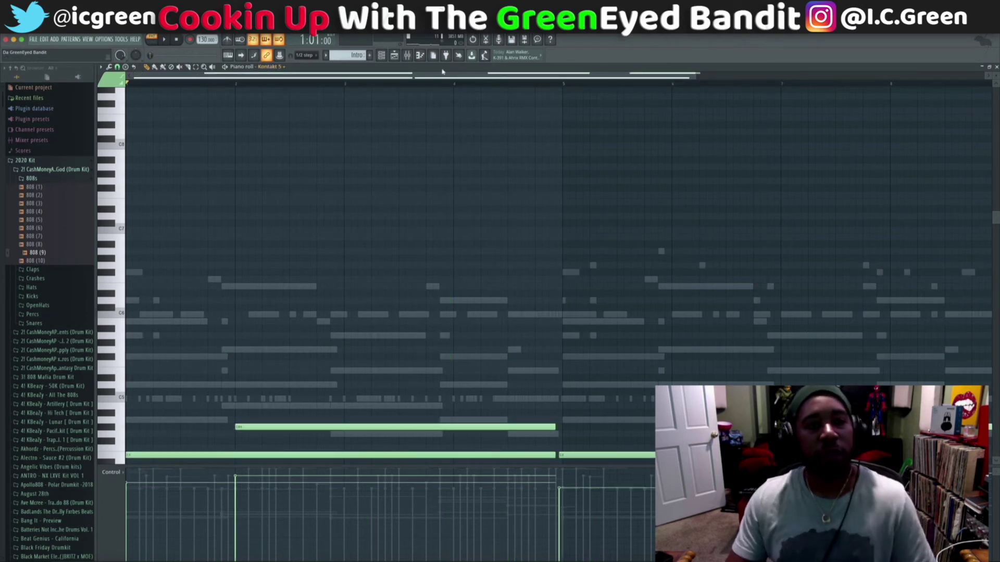
key(space)
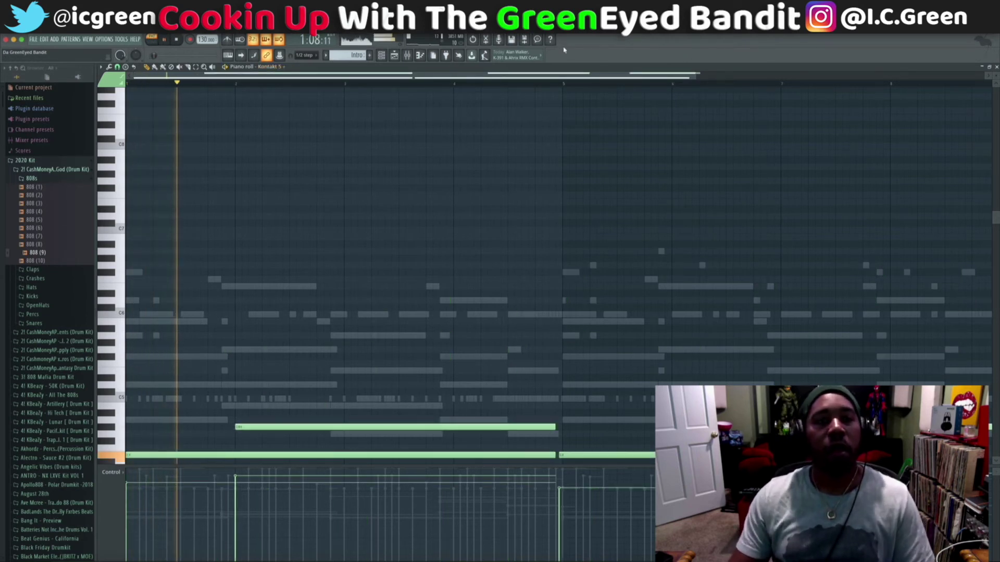
key(space)
scroll(357, 56, down, 1)
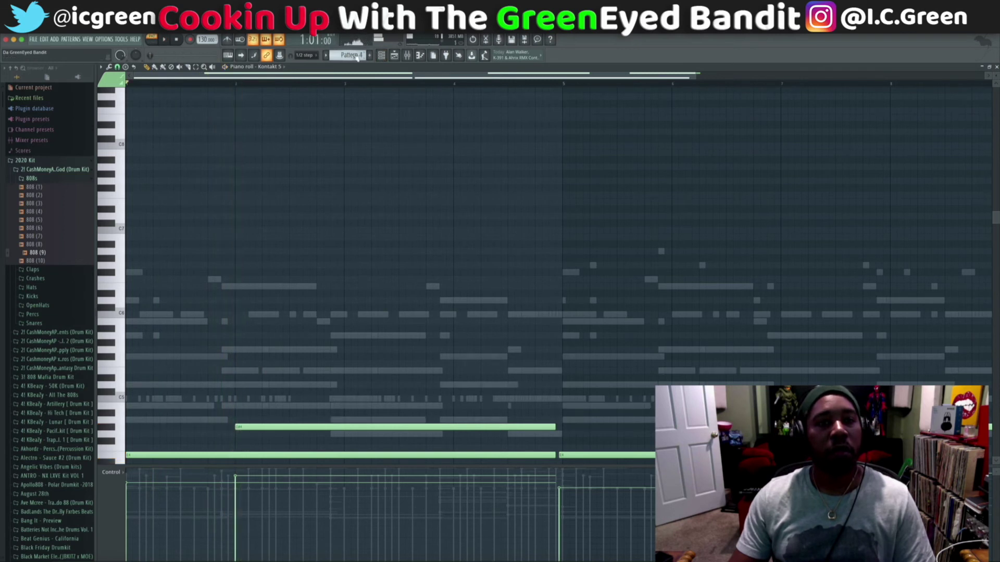
scroll(357, 55, up, 1)
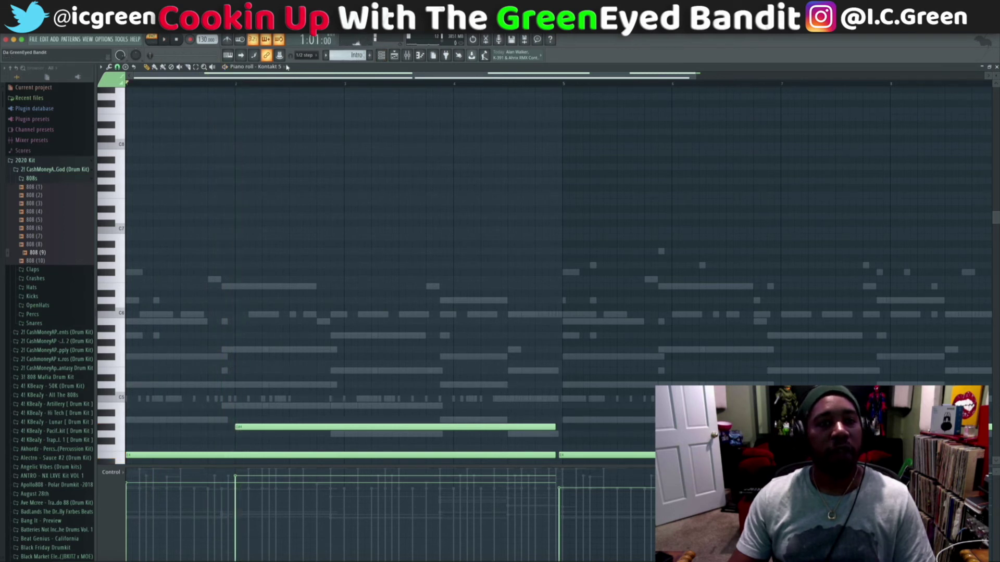
Cut the notes of both 808s, the kick, Snare [ did it ] and XV-5000 from the Intro pattern and play it back.
scroll(282, 68, down, 1)
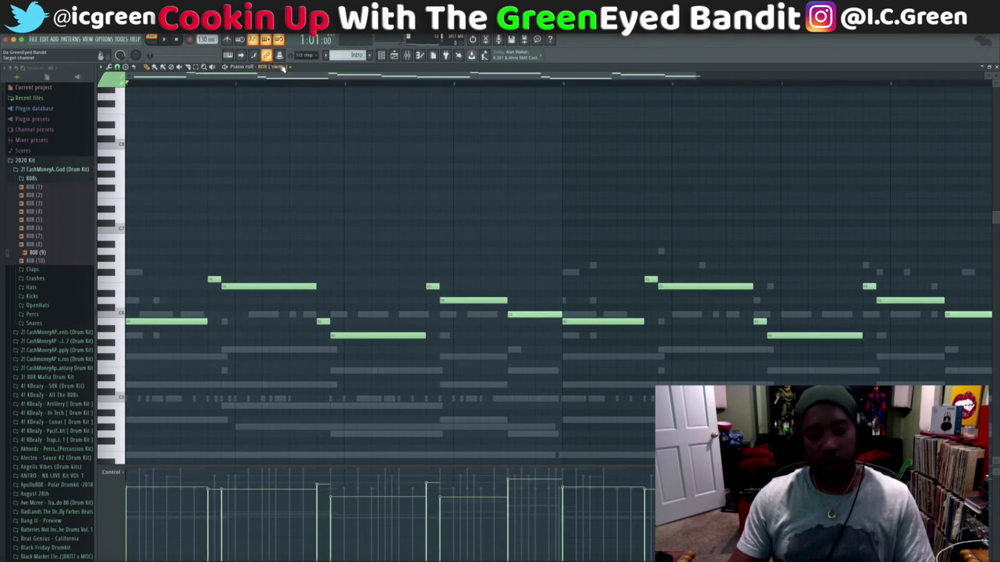
key(super+x)
key(space)
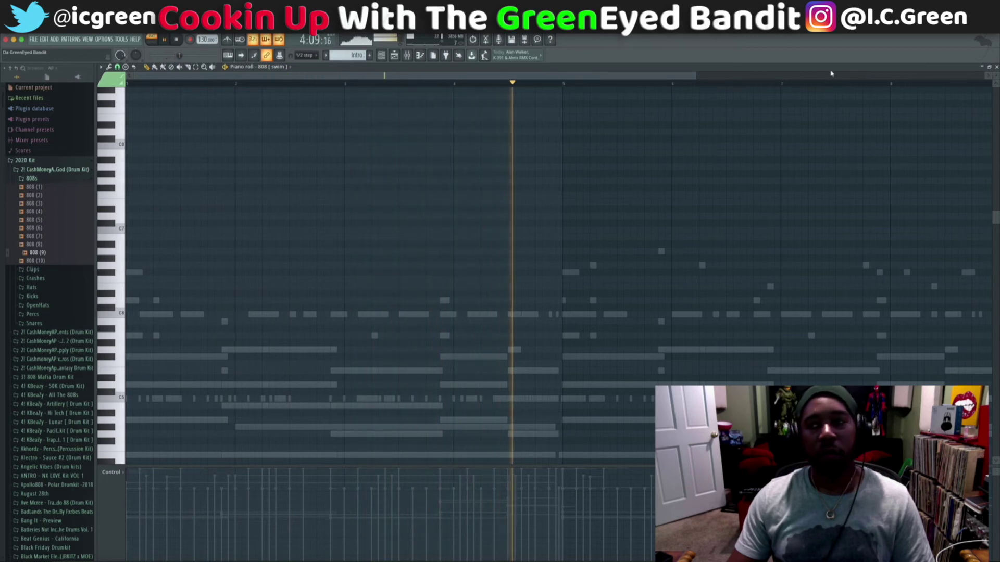
click(996, 67)
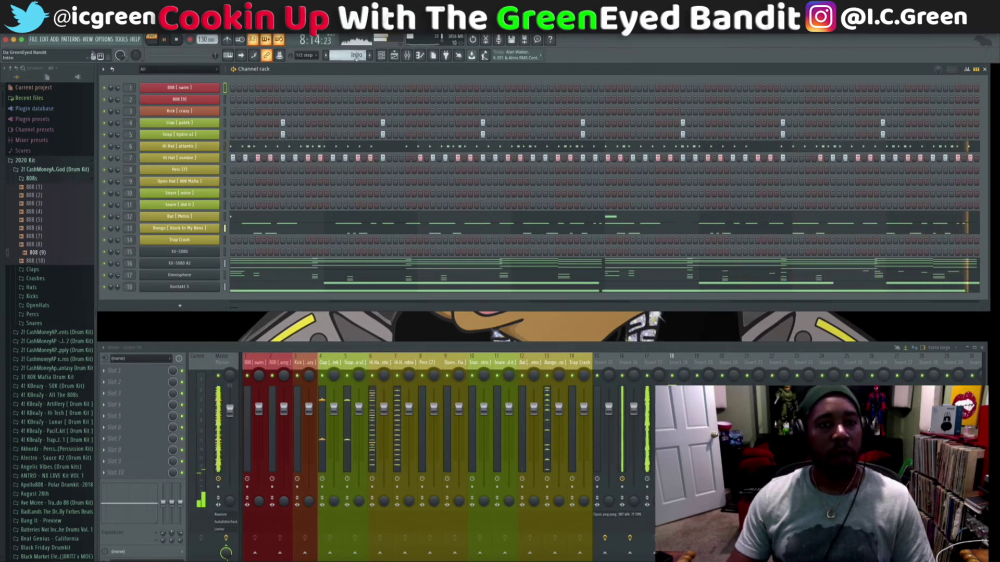
Rename Pattern 2 as Hook.
scroll(357, 56, down, 1)
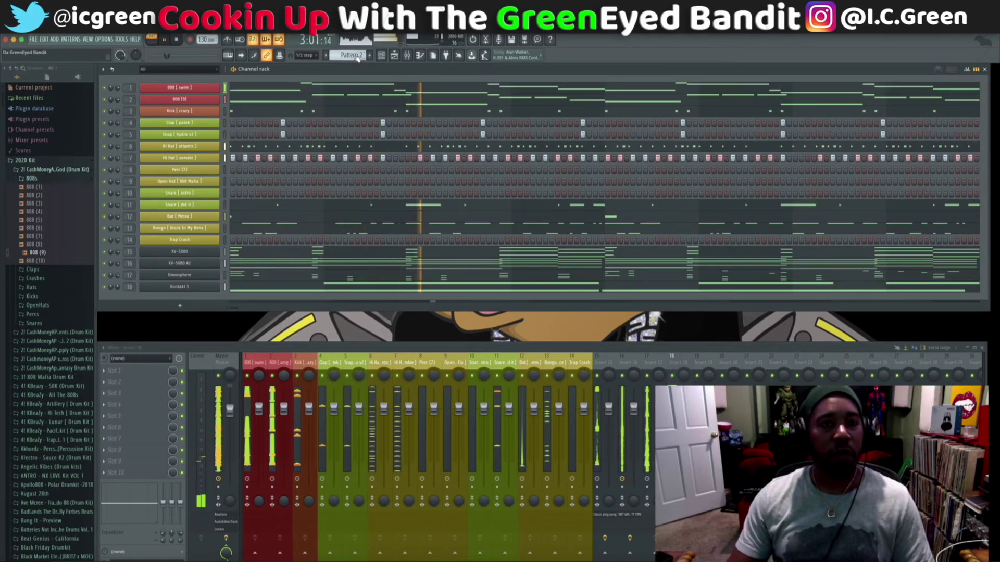
key(F5)
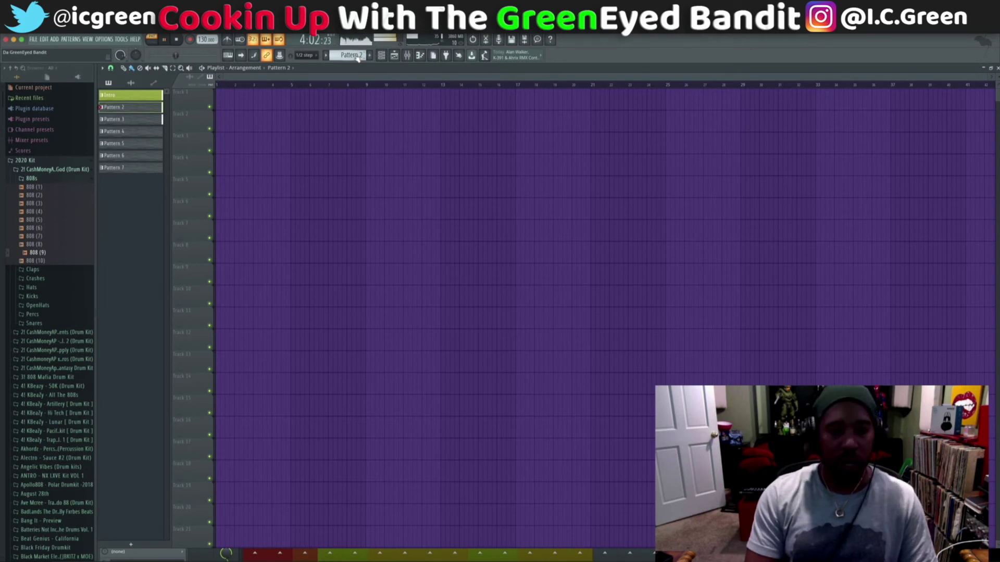
click(348, 55)
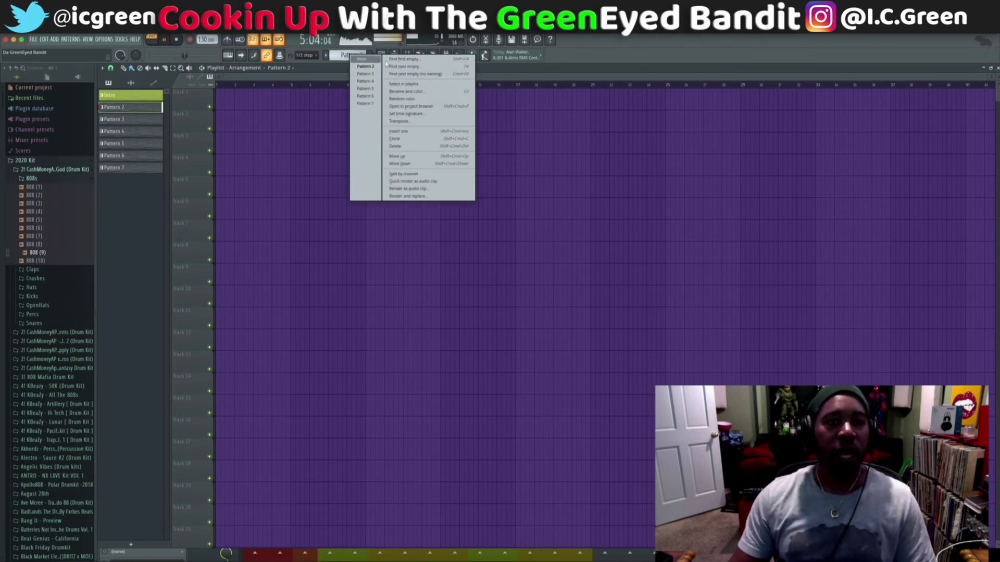
click(404, 92)
text(Hook)
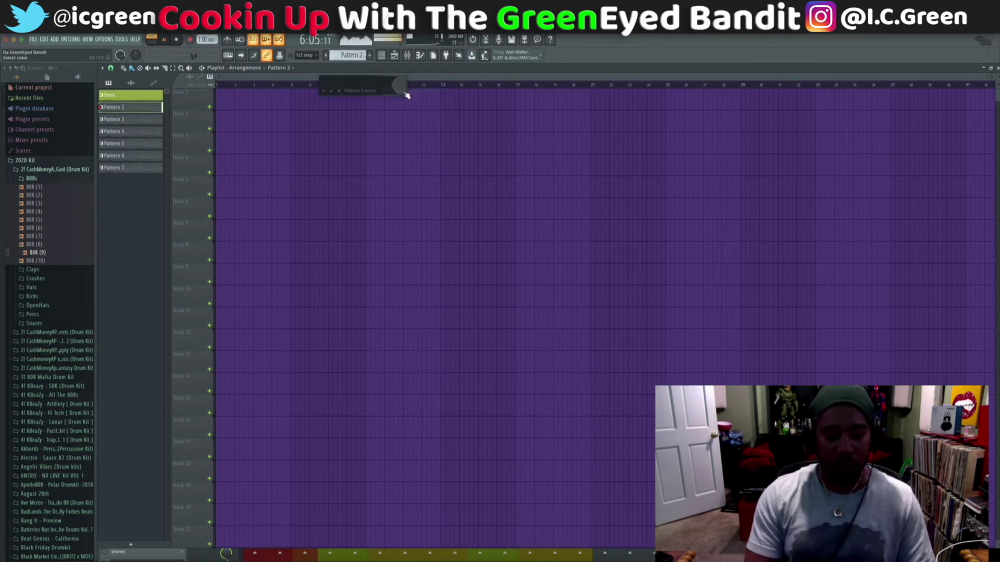
key(Return)
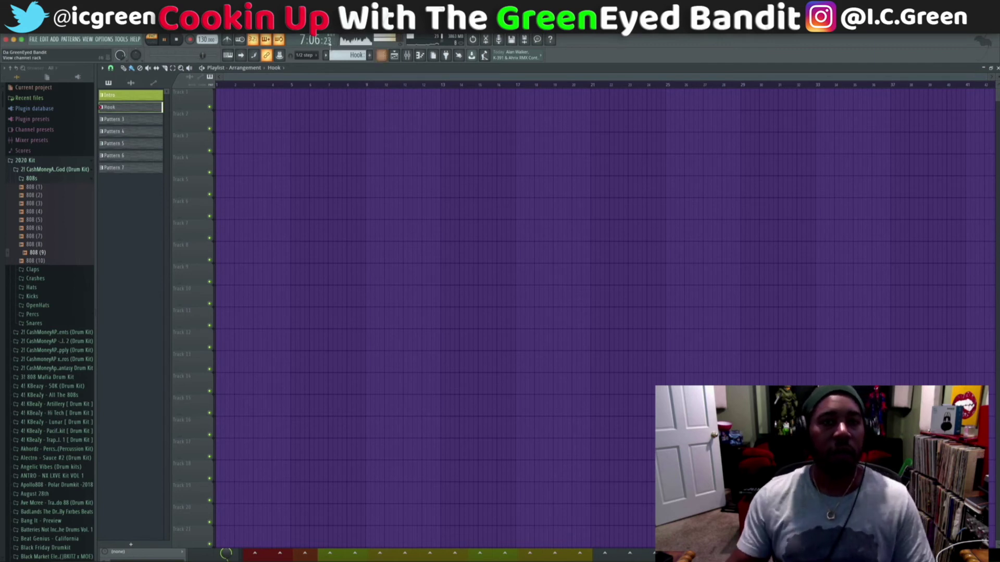
key(space)
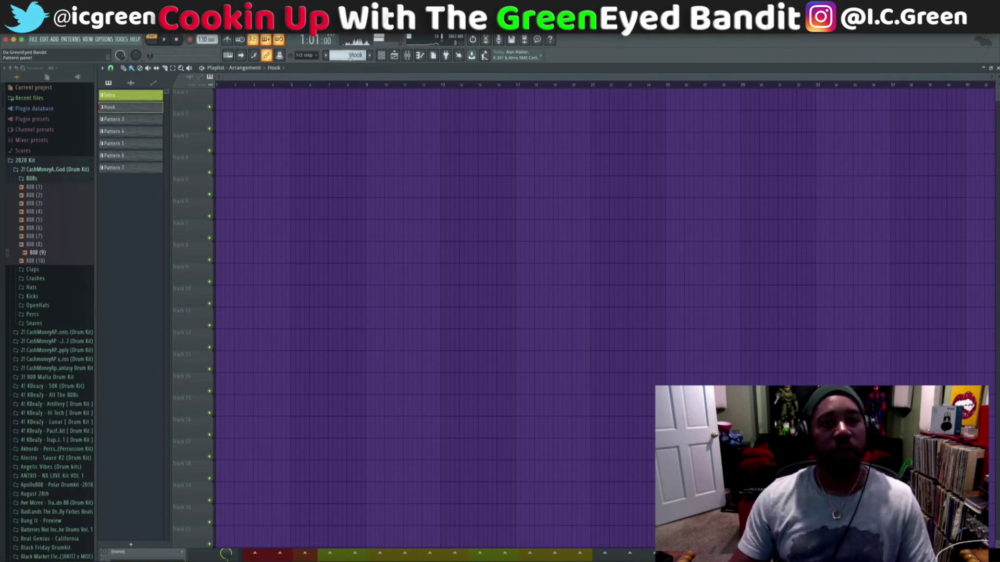
Give the Hook pattern a red color.
click(353, 55)
click(421, 93)
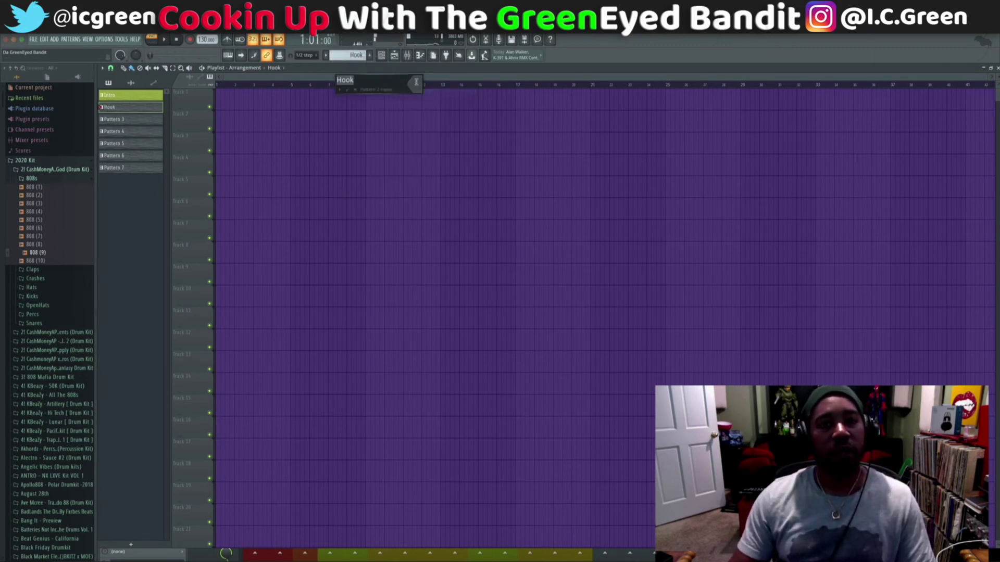
click(514, 80)
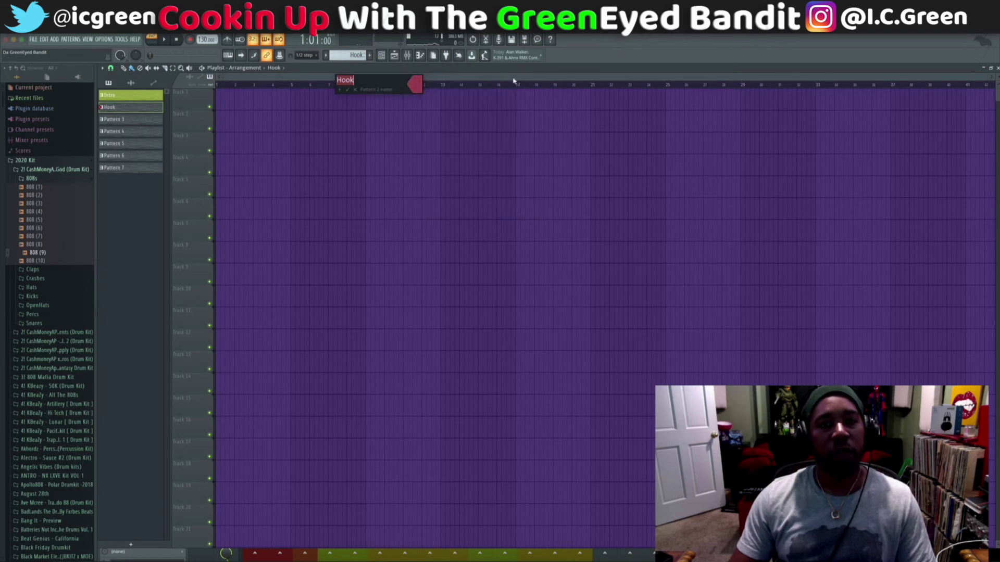
click(412, 86)
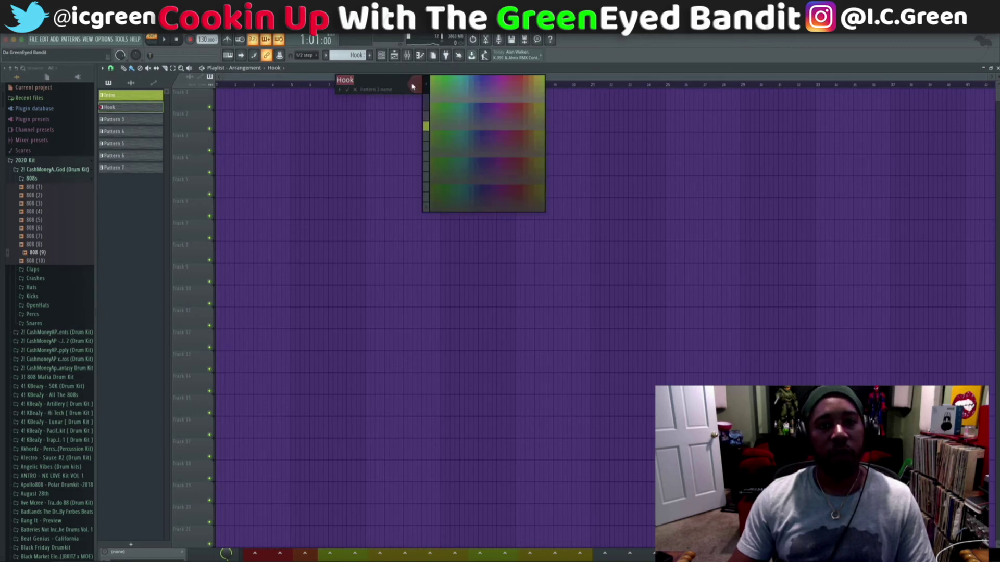
click(520, 81)
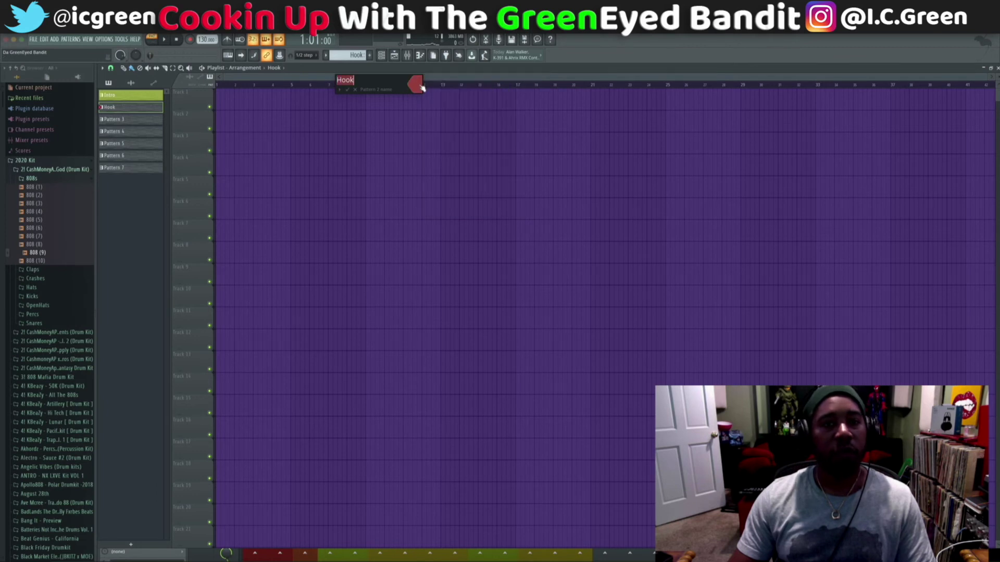
click(347, 90)
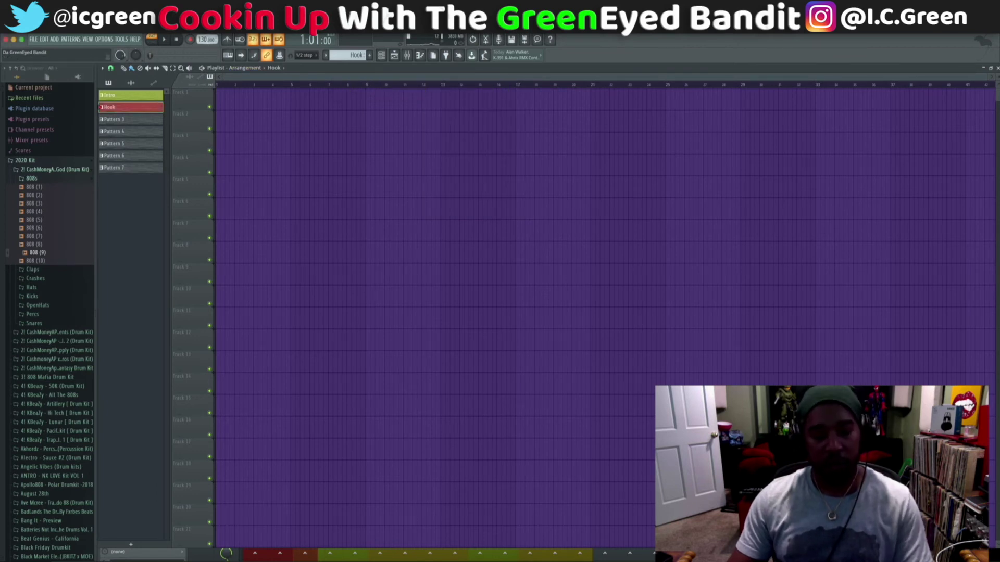
Add a Kick [ crazy ] note on beat two of the Hook pattern's first bar and check it in playback.
key(F6)
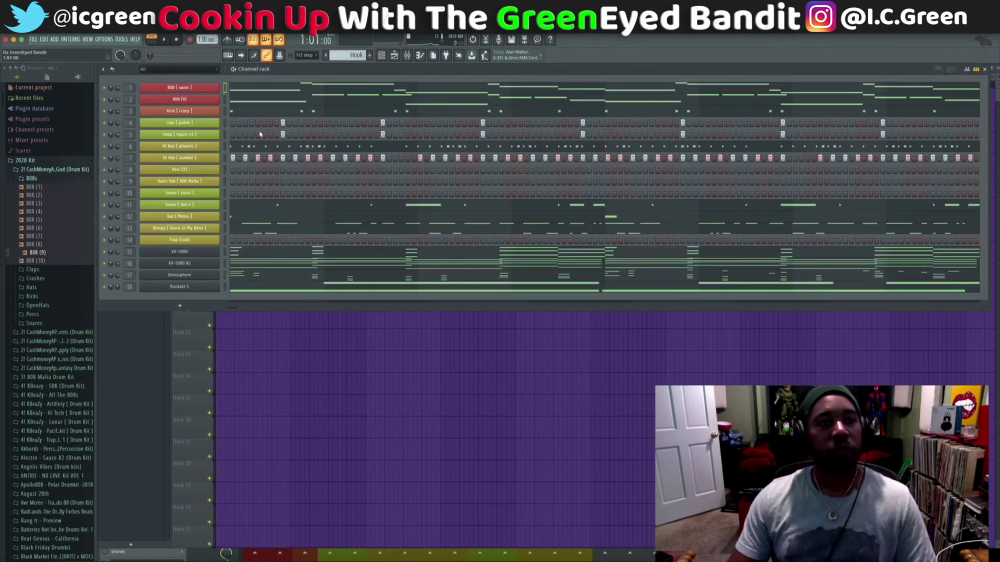
key(space)
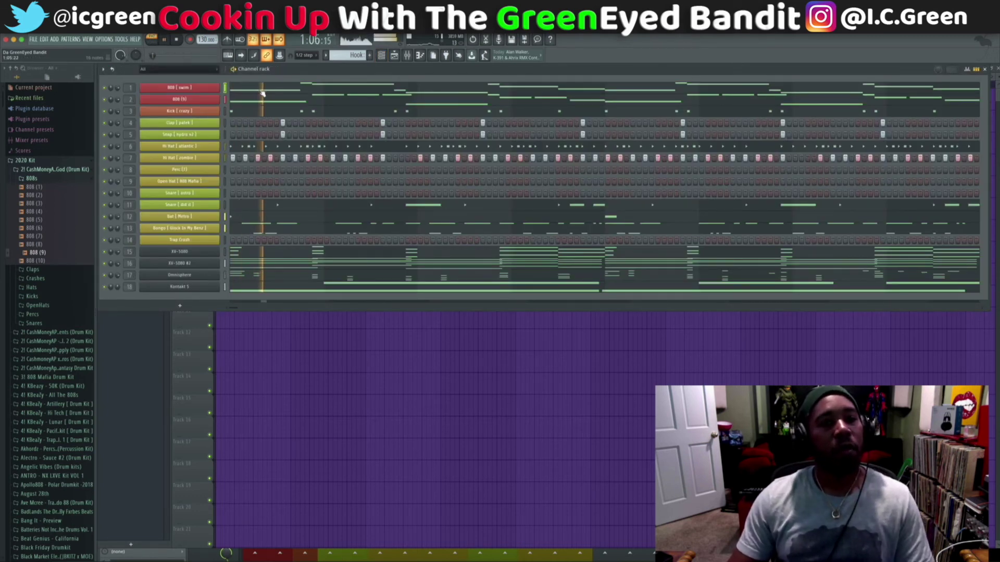
click(203, 110)
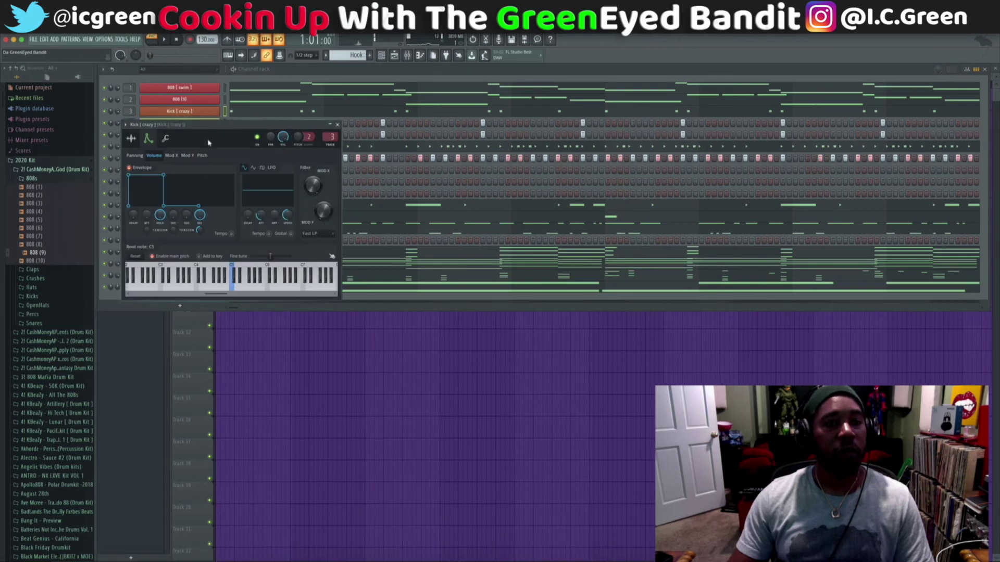
click(337, 125)
click(263, 111)
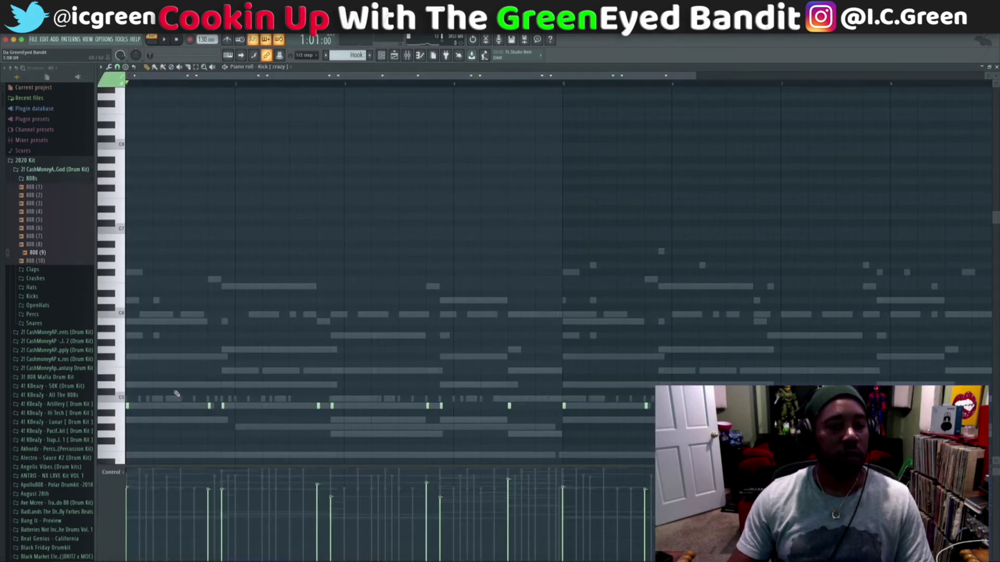
key(space)
key(space)
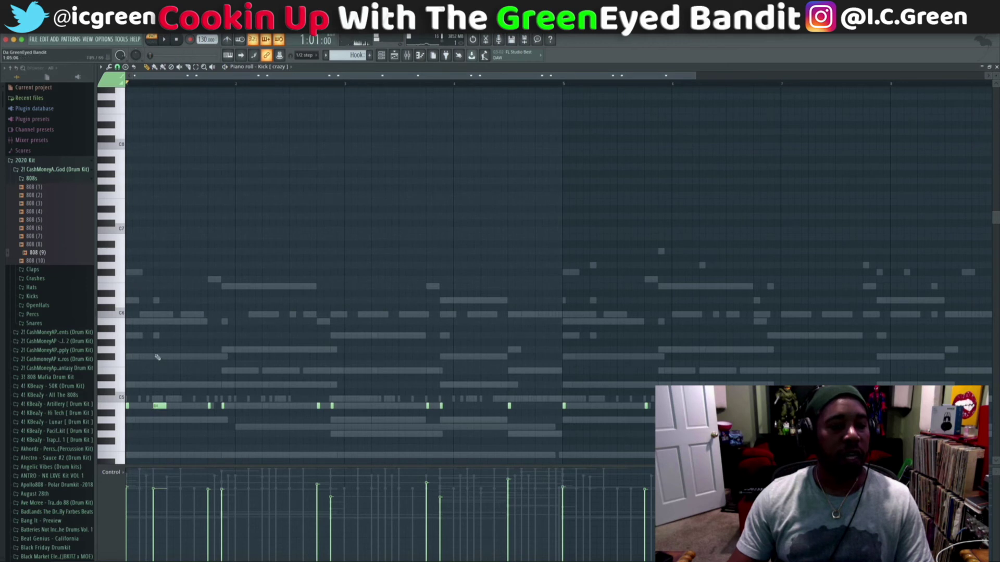
key(space)
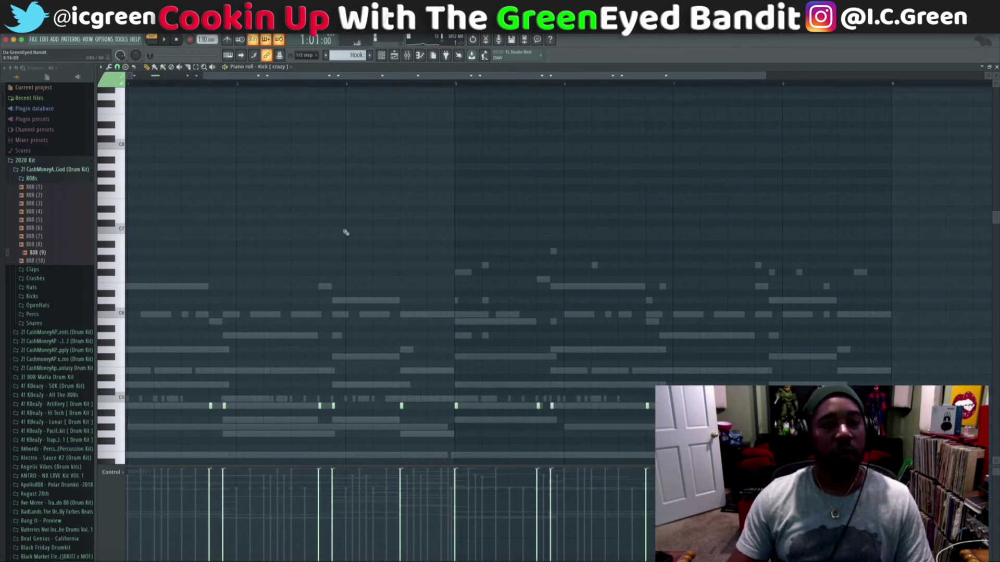
Raise the velocities of the 808 (9) notes in the Hook pattern to maximum from bar 1 onward.
scroll(252, 67, up, 4)
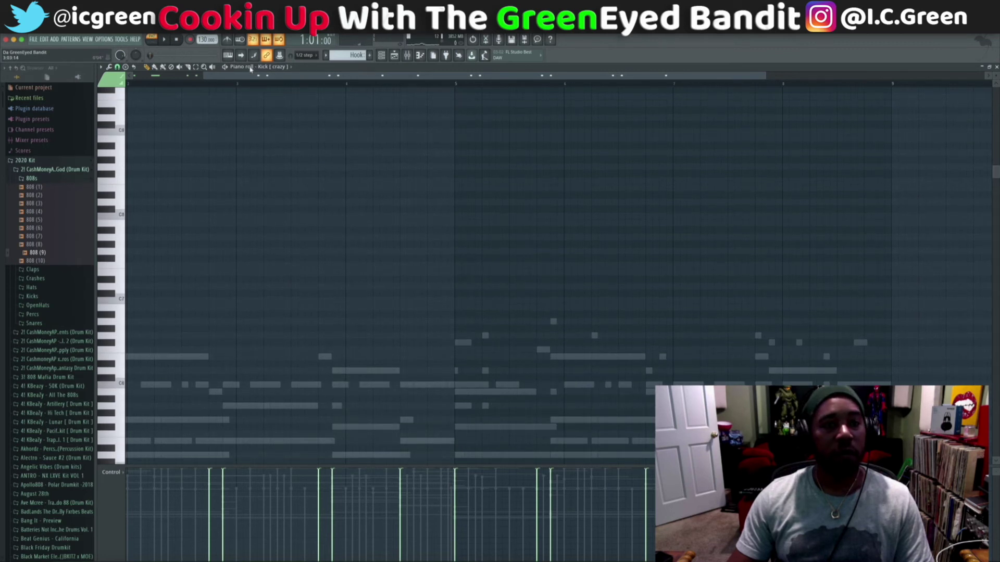
scroll(282, 70, down, 1)
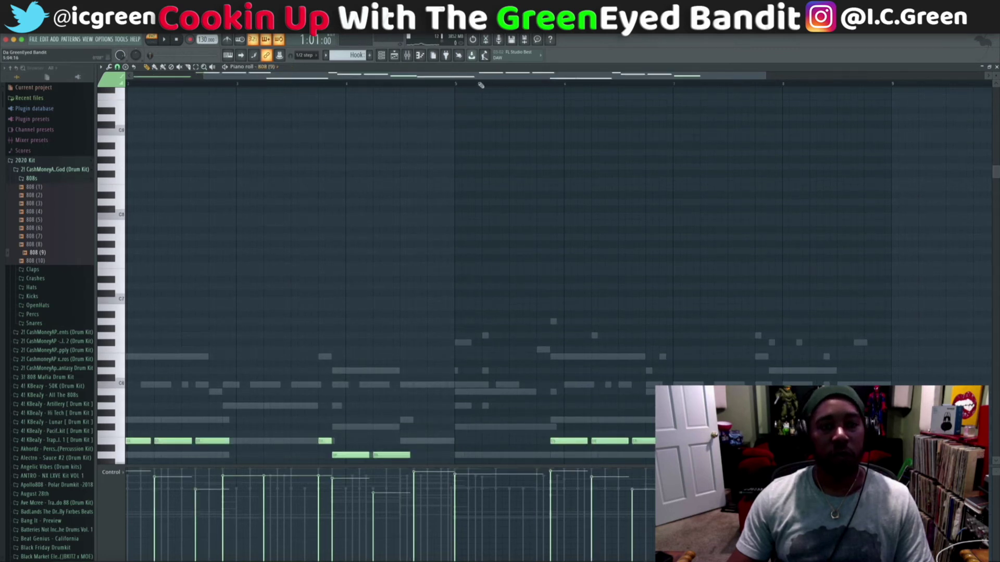
drag(479, 77, 270, 69)
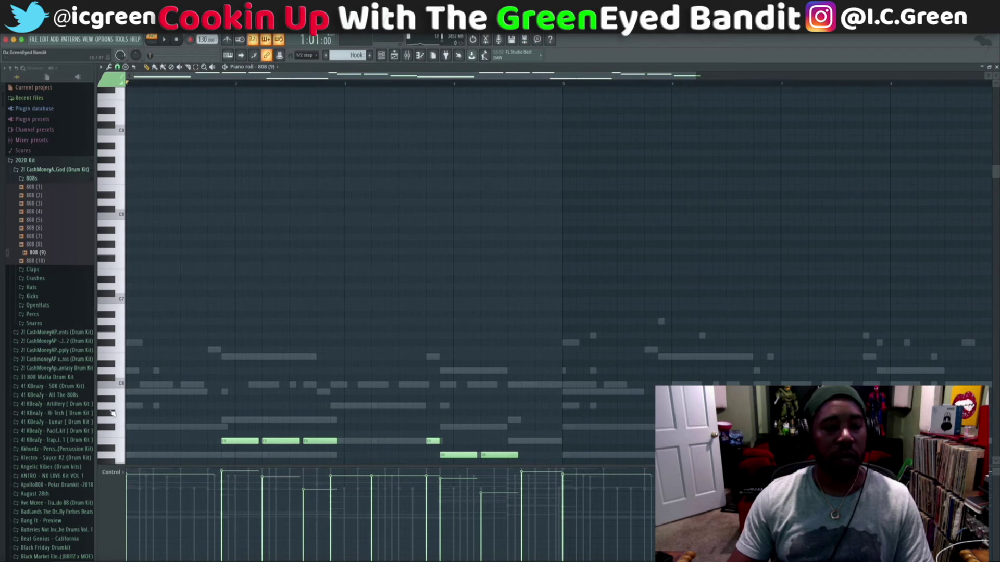
click(127, 471)
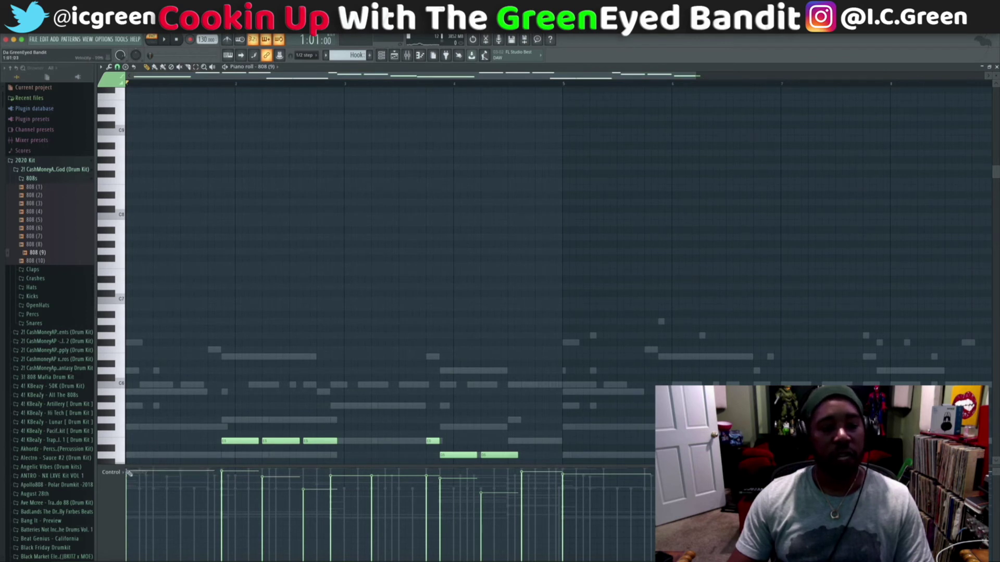
drag(369, 469, 651, 470)
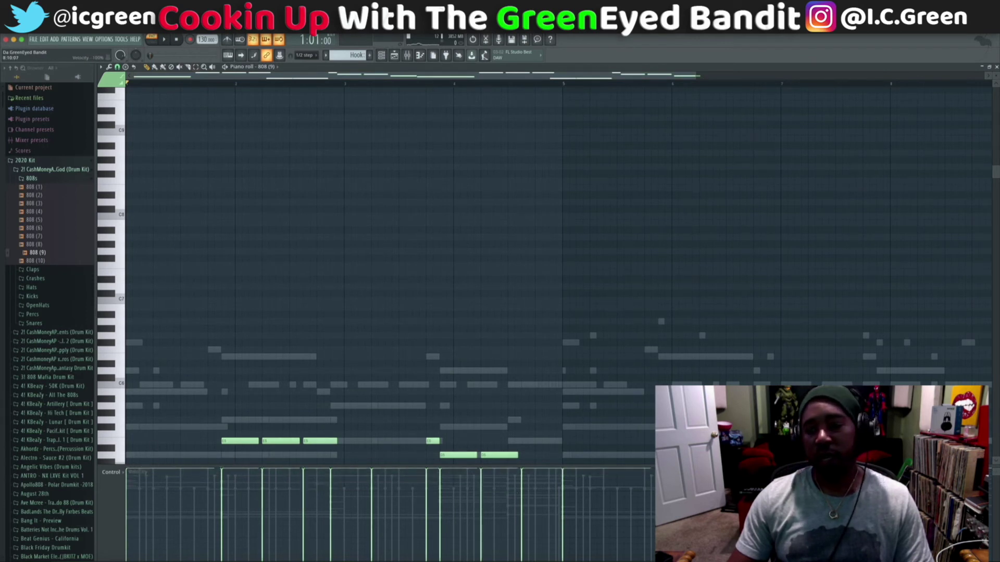
key(space)
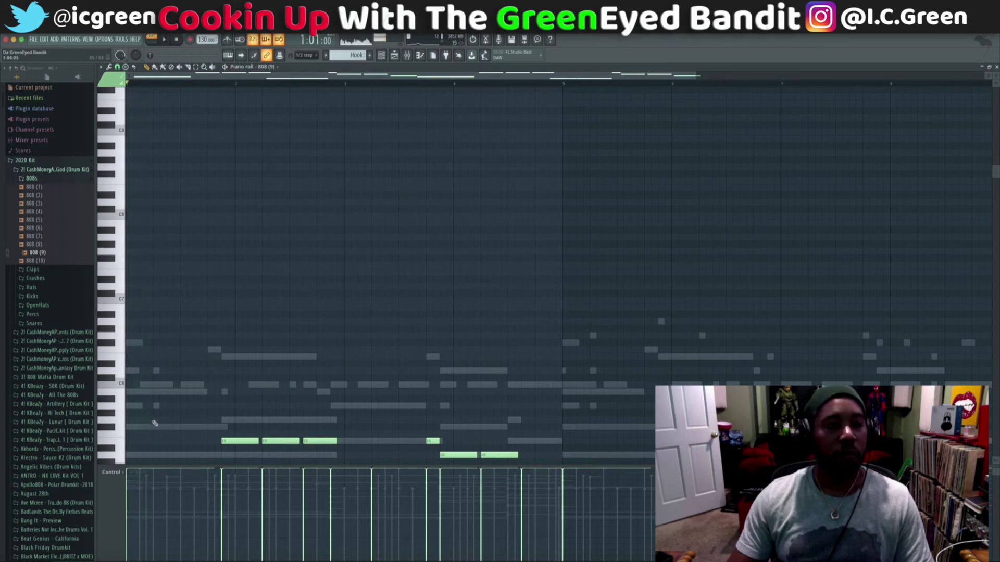
Shorten the first 808 (9) note, add a same-pitch note on beat two lasting ten steps, and play it back.
scroll(220, 230, down, 5)
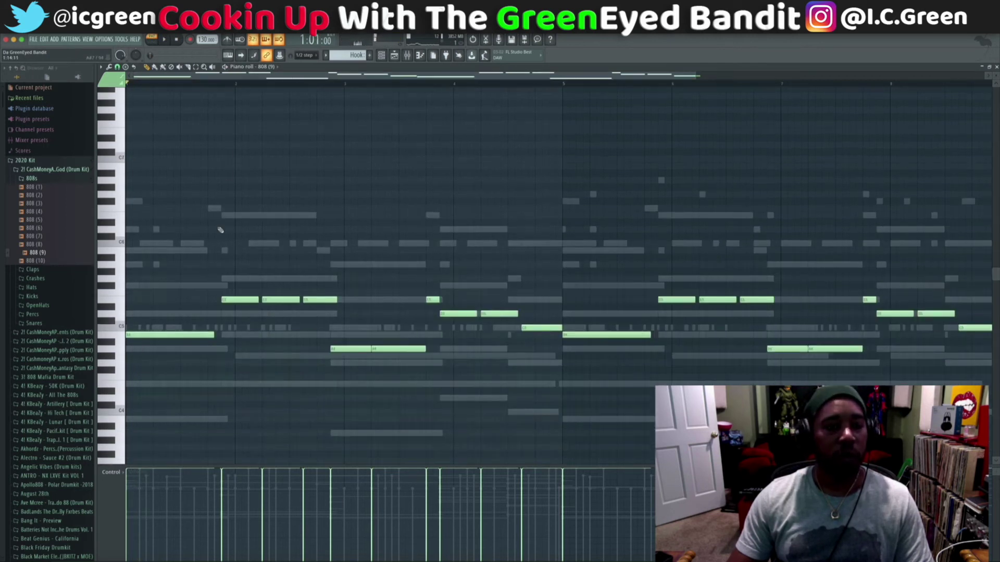
key(space)
key(space)
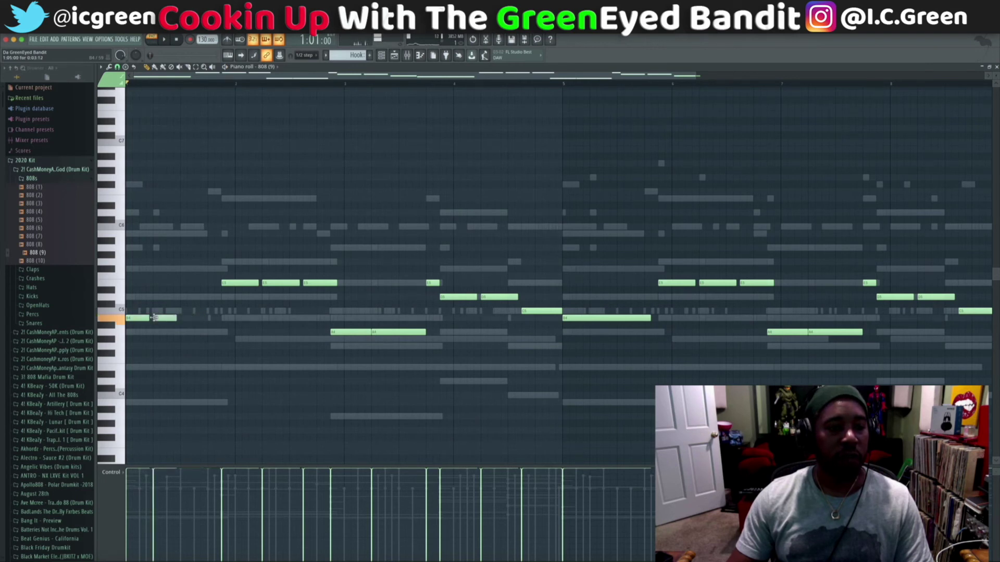
key(space)
key(space)
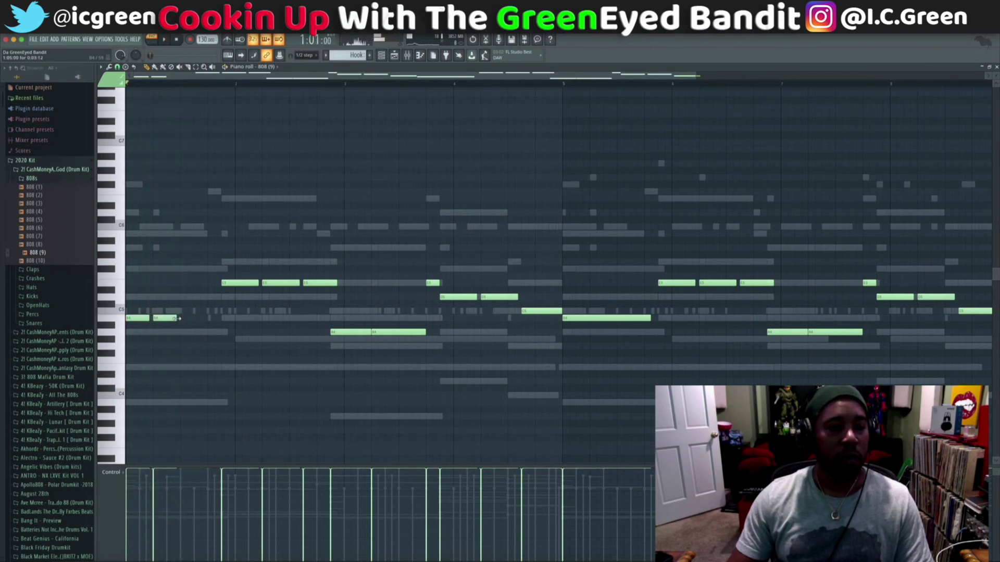
key(space)
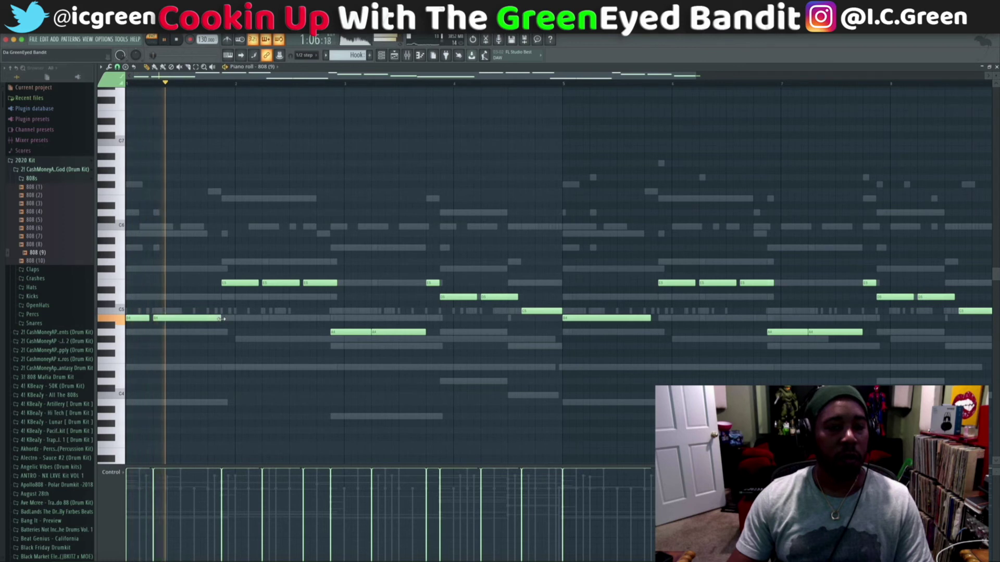
key(space)
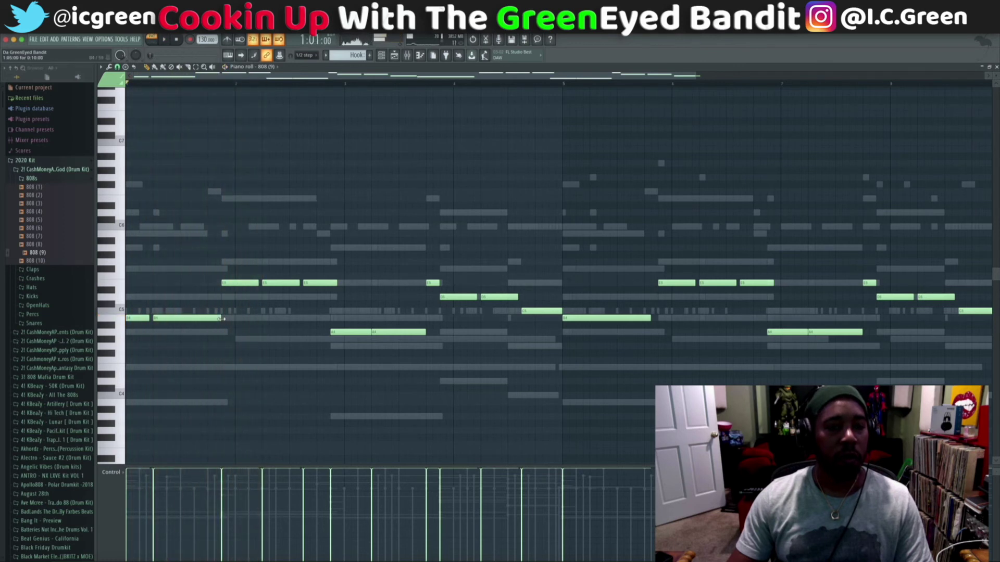
key(space)
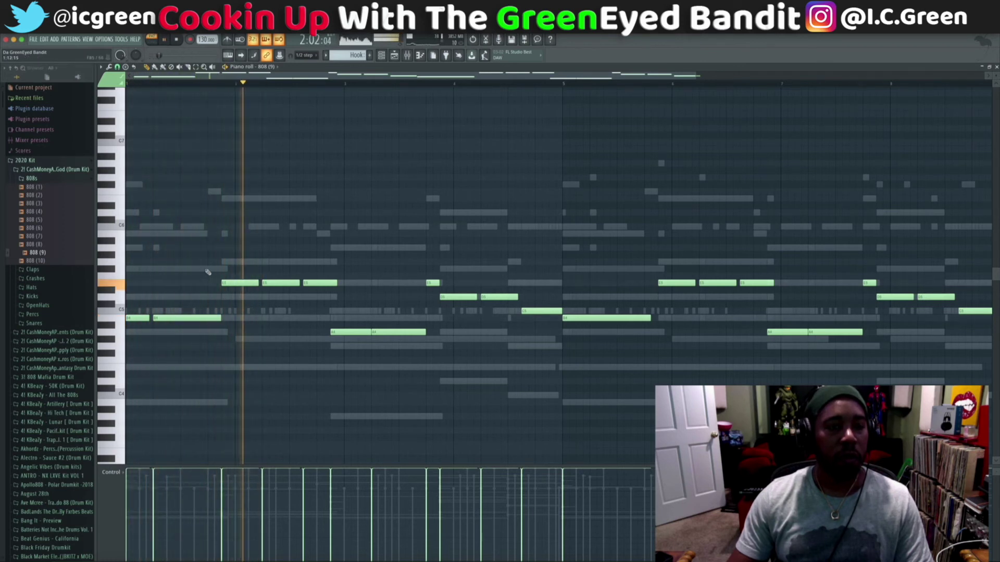
key(space)
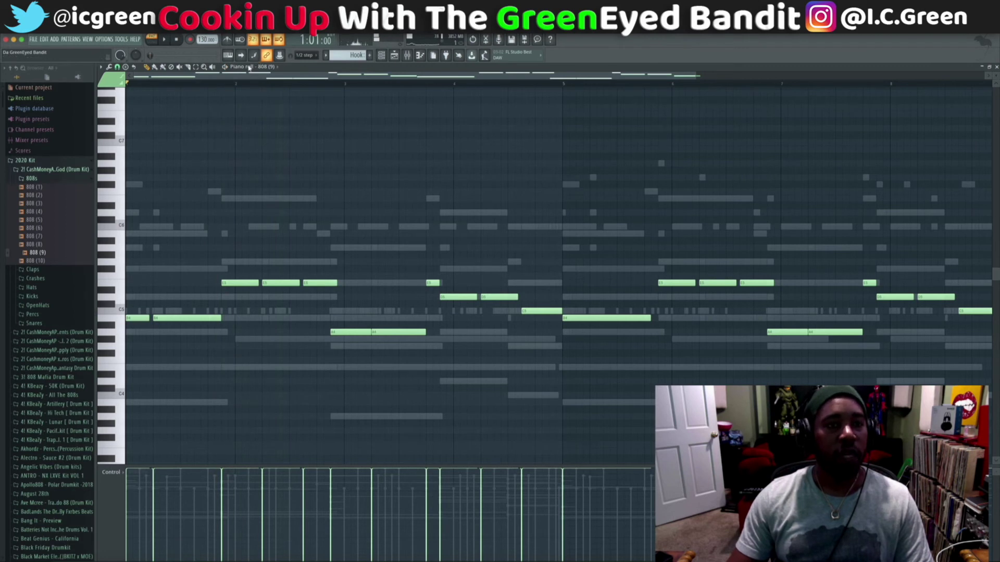
Split the opening 808 [ swim ] note into two same-pitch notes, the second from beat two up to the next note, and play the pattern.
scroll(249, 67, up, 3)
scroll(266, 68, up, 1)
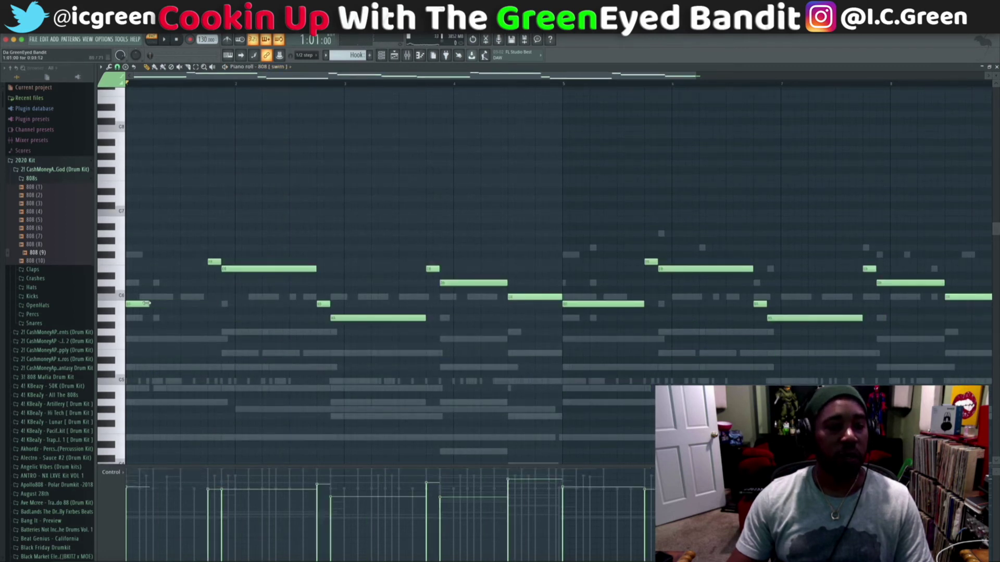
click(156, 305)
key(space)
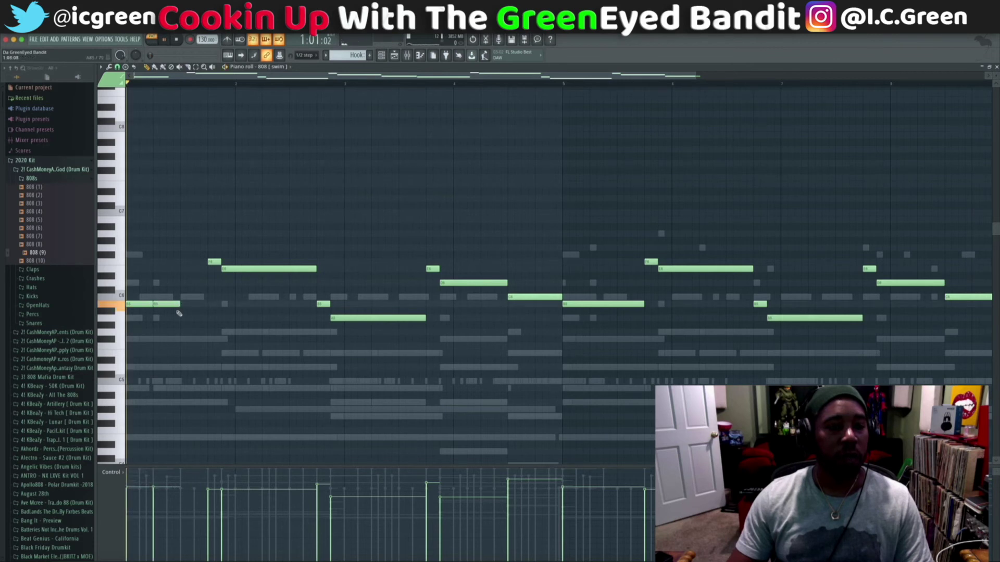
drag(179, 304, 207, 303)
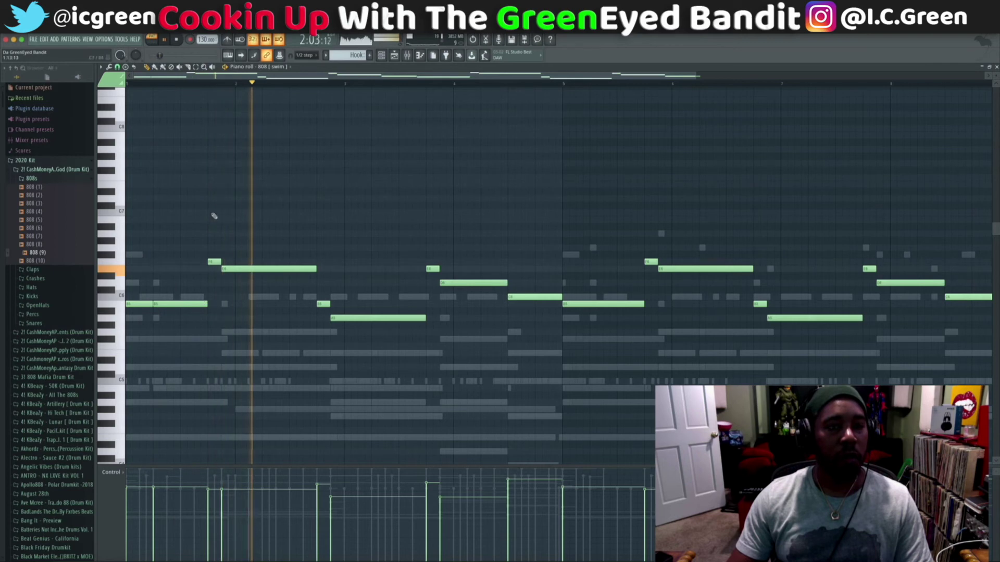
key(space)
key(space)
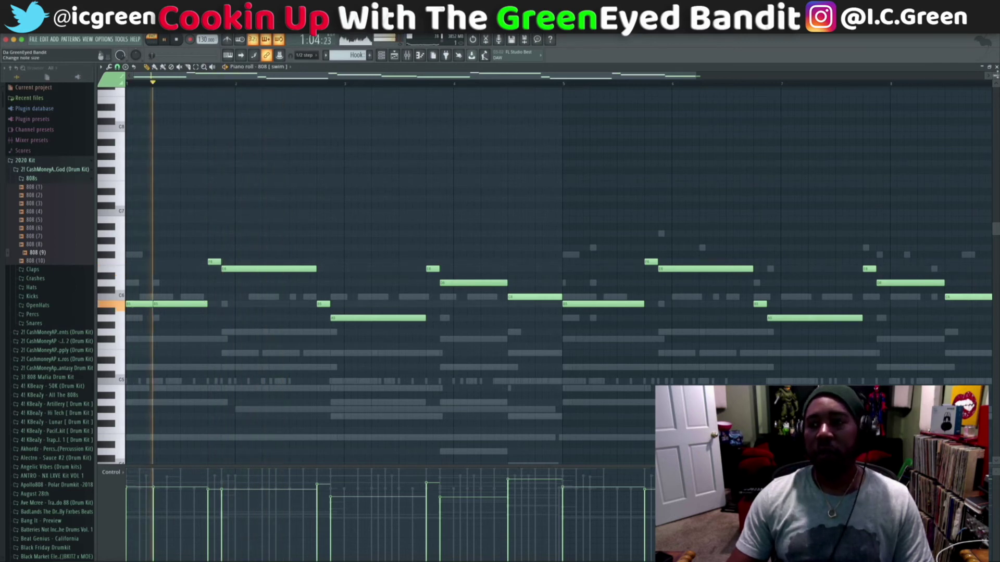
click(996, 66)
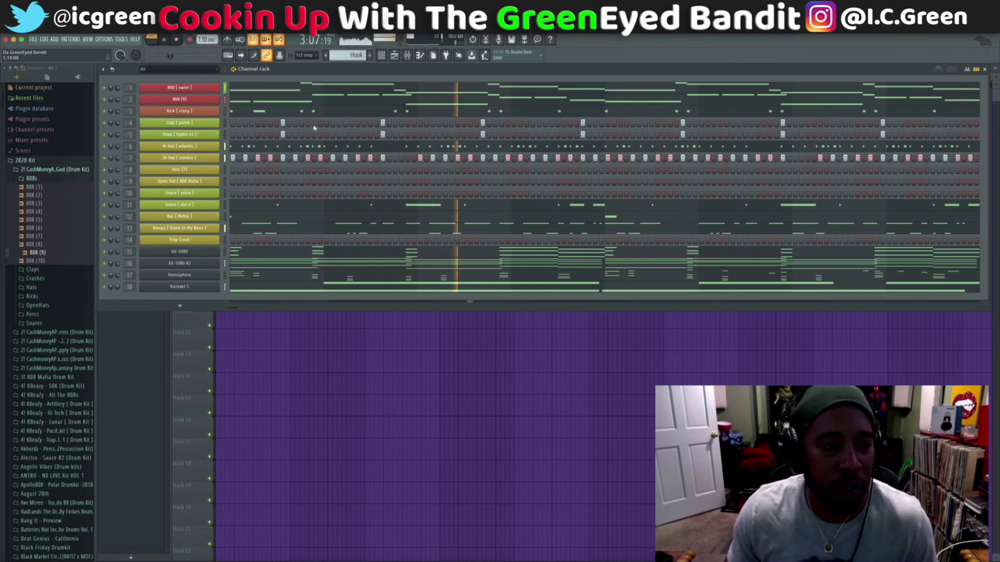
Delete the third and fourth chords in the first four bars of the Intro pattern's XV-5080 #2 part.
scroll(348, 58, up, 2)
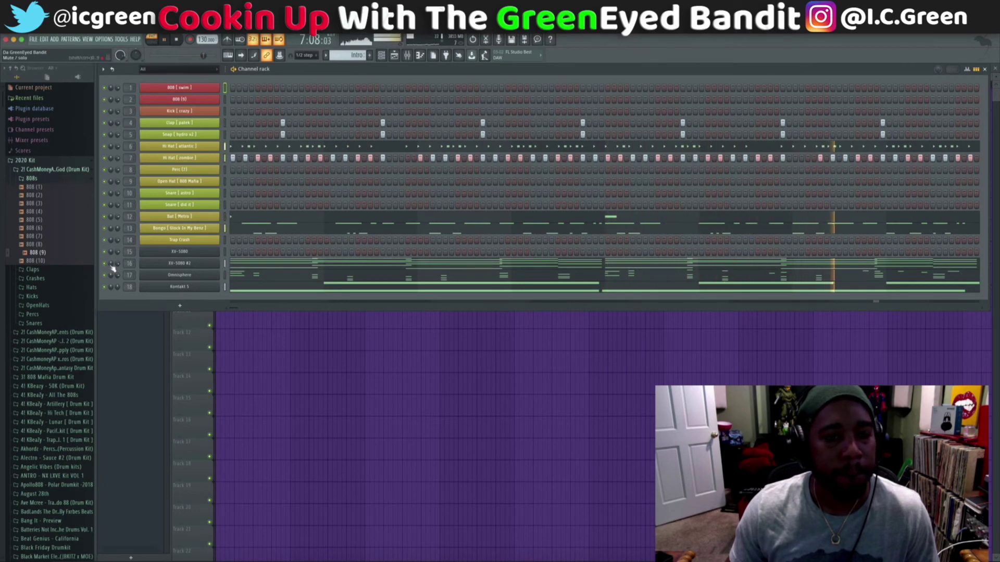
click(292, 268)
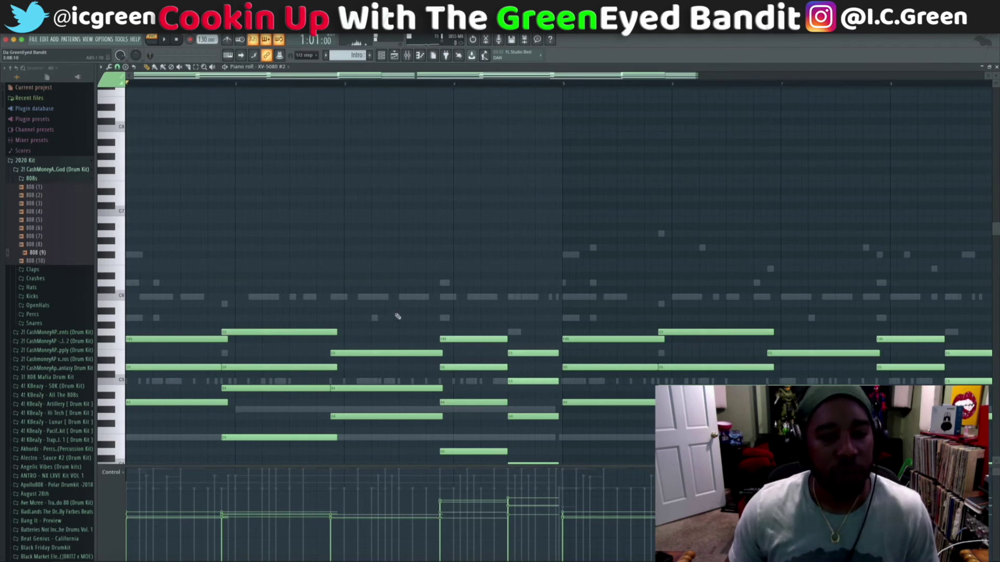
key(space)
right_click(394, 353)
right_click(392, 389)
right_click(391, 416)
right_click(460, 451)
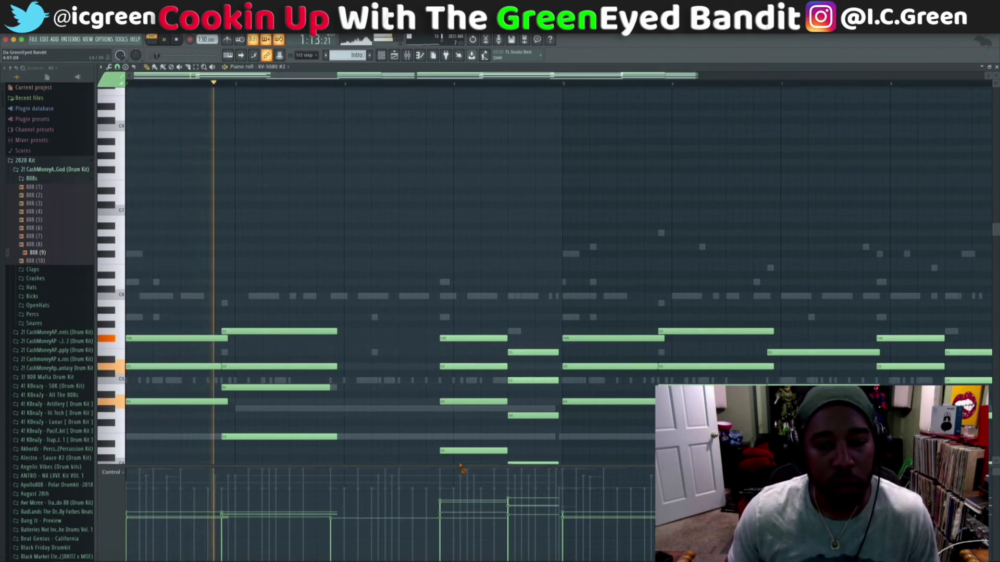
scroll(465, 339, down, 8)
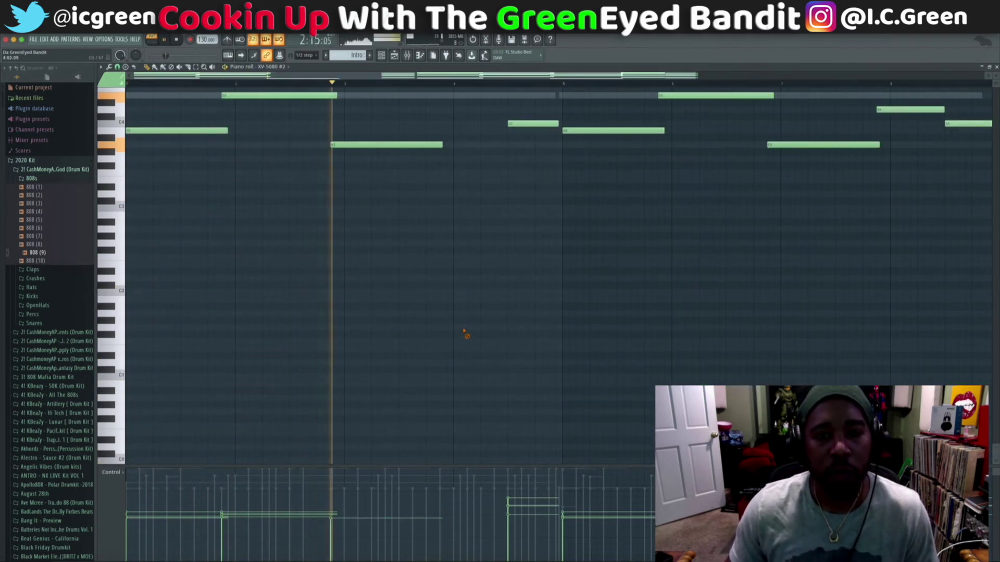
right_click(396, 144)
right_click(224, 130)
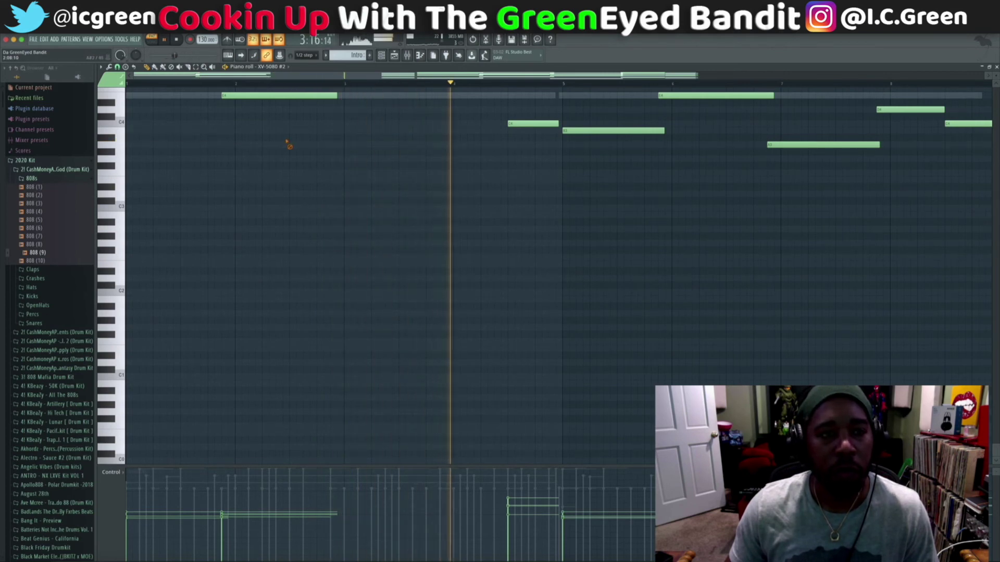
key(ctrl+z)
Delete the matching third and fourth chords from the second four bars of the Intro's XV-5080 #2 part.
scroll(380, 147, up, 10)
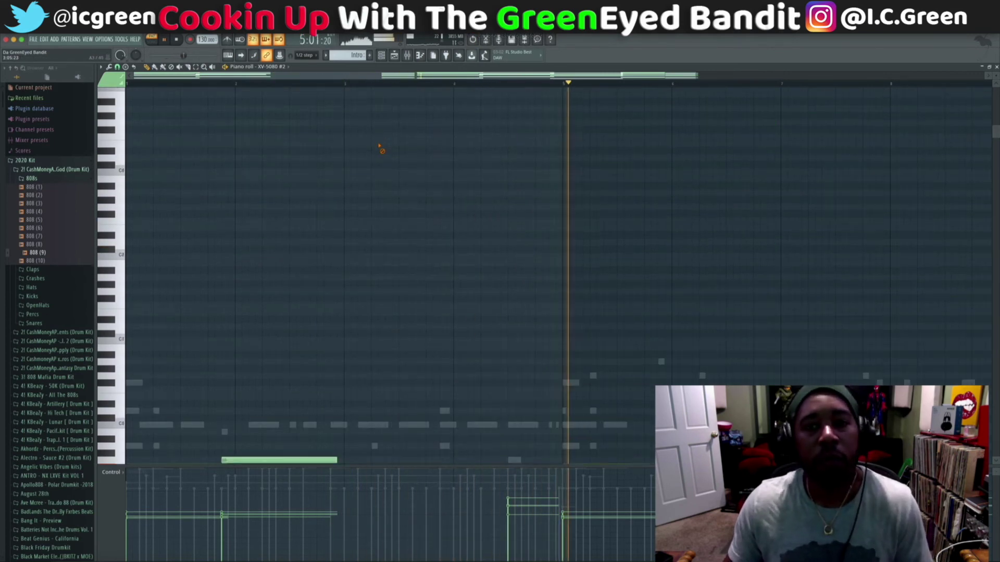
scroll(516, 216, down, 7)
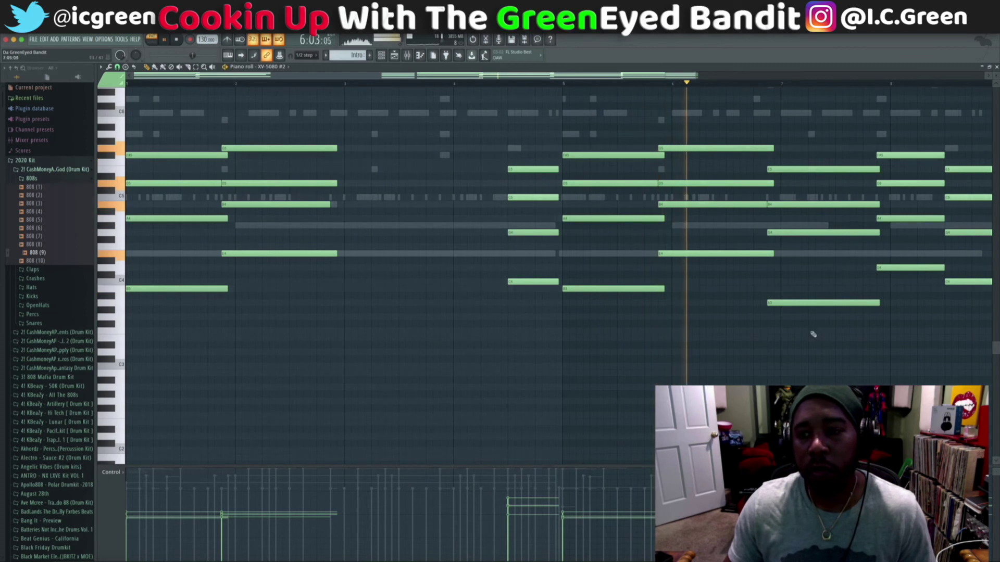
right_click(906, 155)
right_click(904, 184)
right_click(903, 218)
right_click(900, 267)
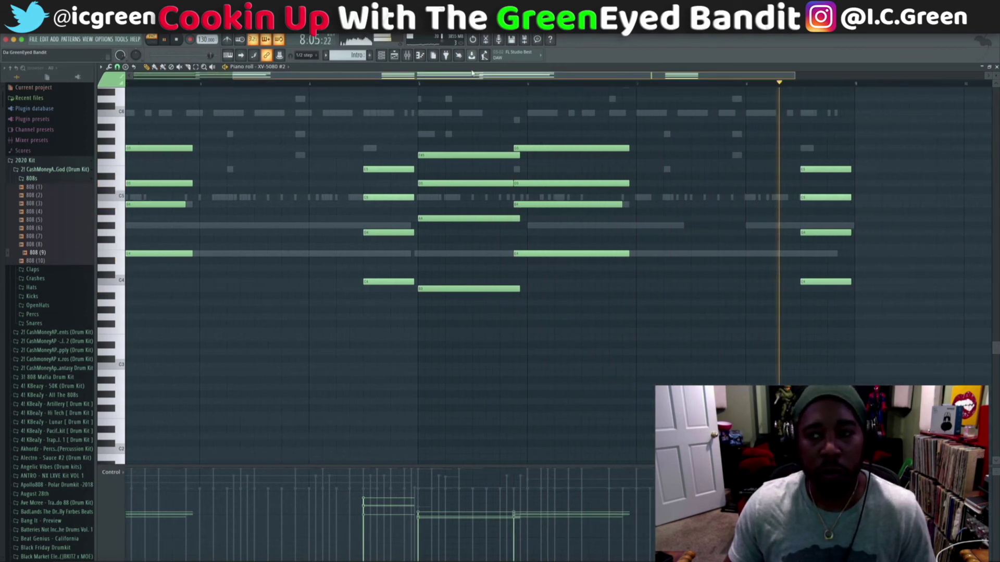
key(space)
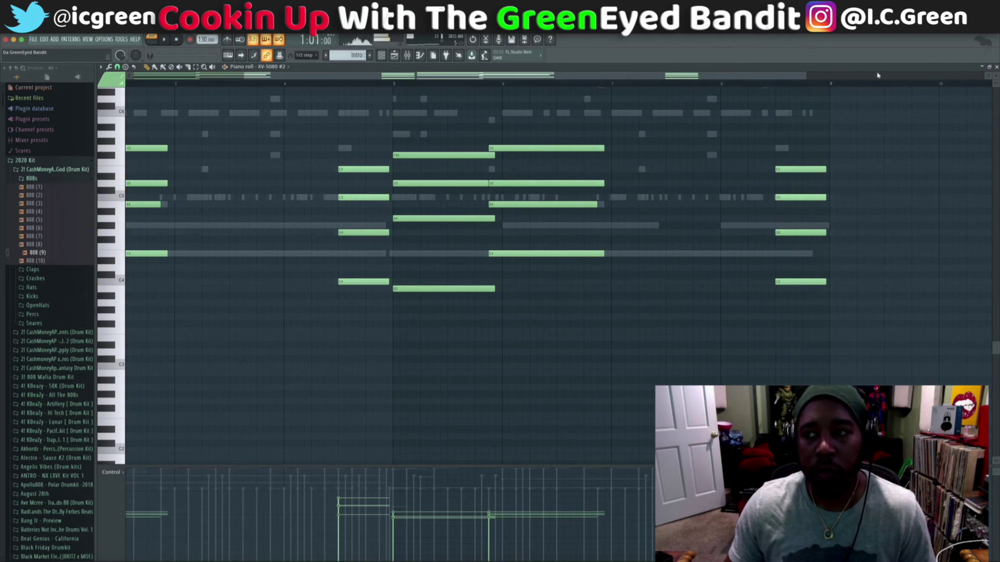
click(996, 67)
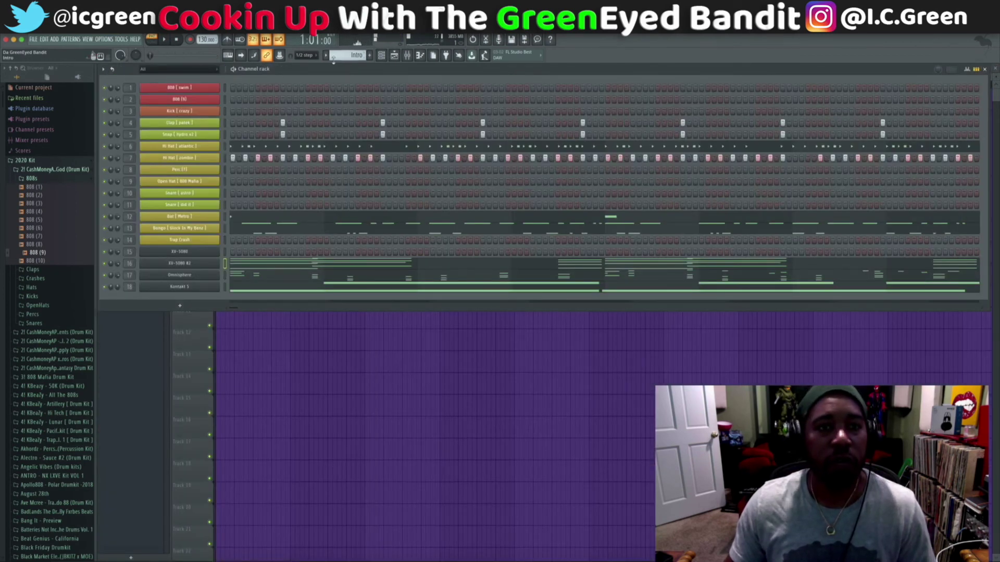
Rename Pattern 3 as Verse 1 and give it a yellow-green color.
drag(333, 59, 337, 62)
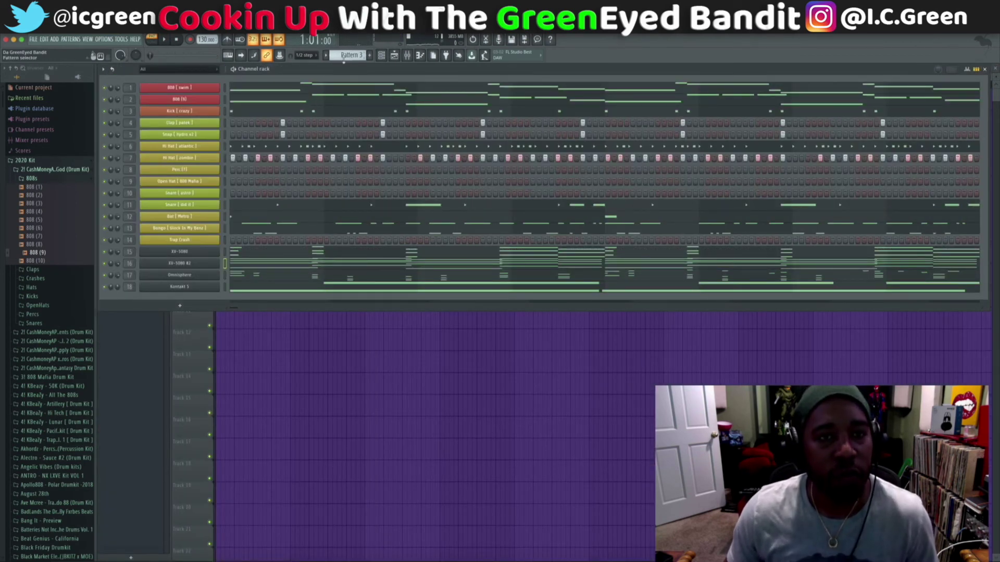
right_click(352, 52)
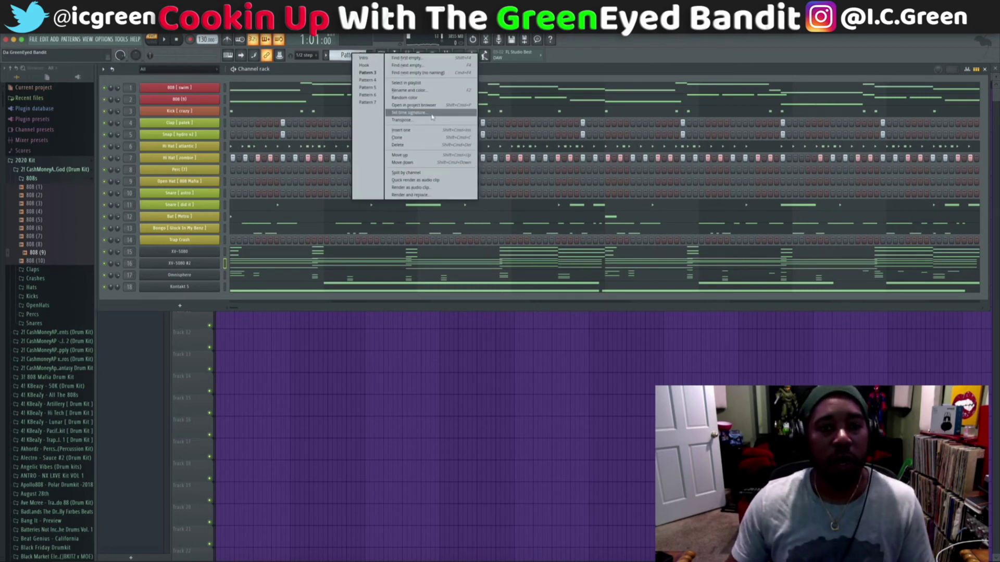
click(434, 91)
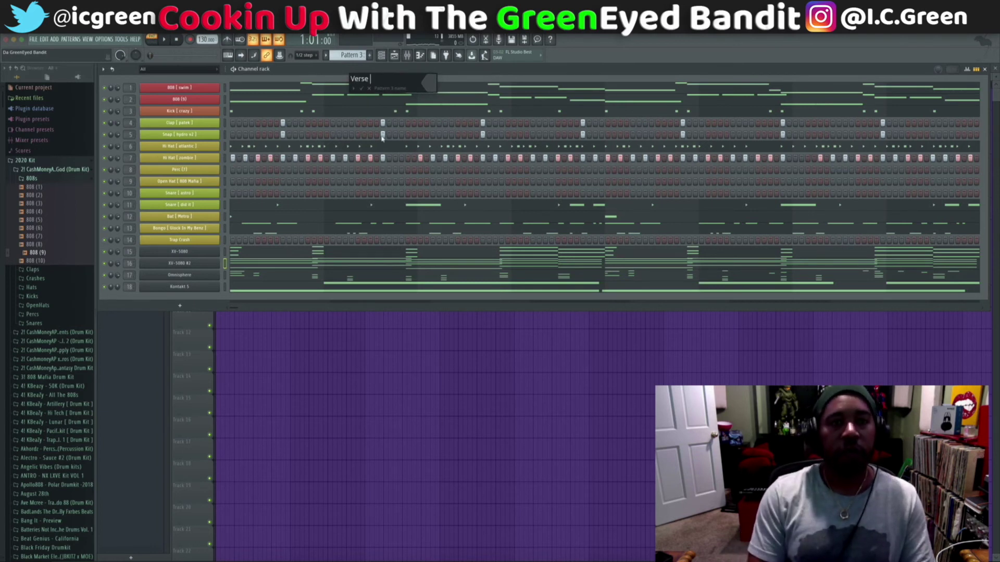
click(434, 87)
click(439, 135)
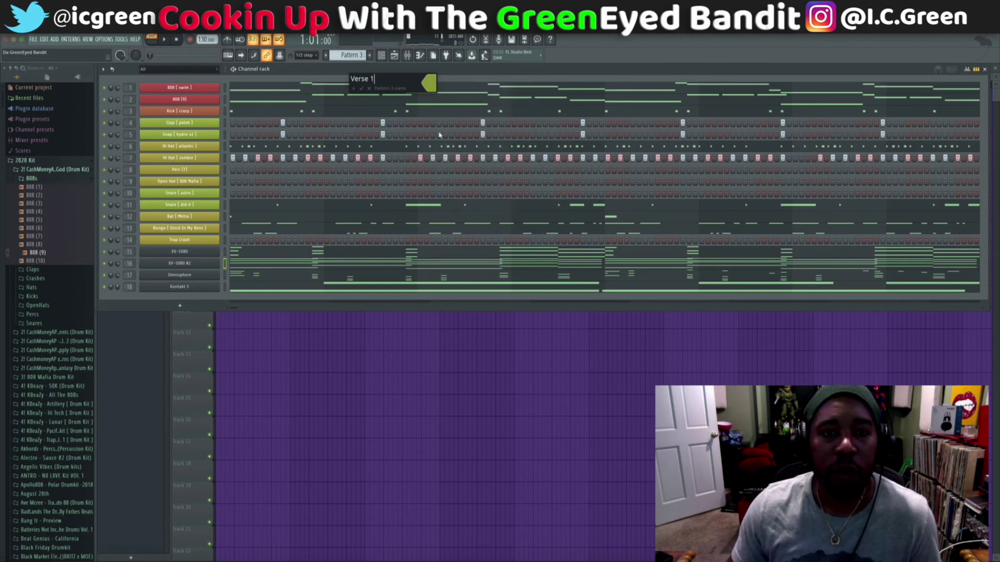
click(360, 89)
key(space)
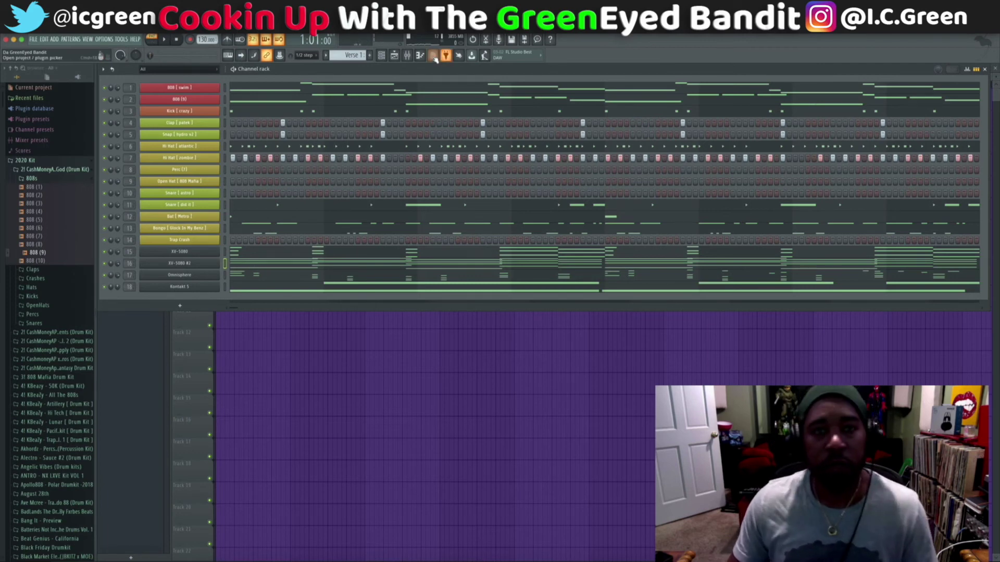
Play the Verse 1 pattern with the mixer open and toggle mutes on the melody inserts to audition the arrangement.
key(F9)
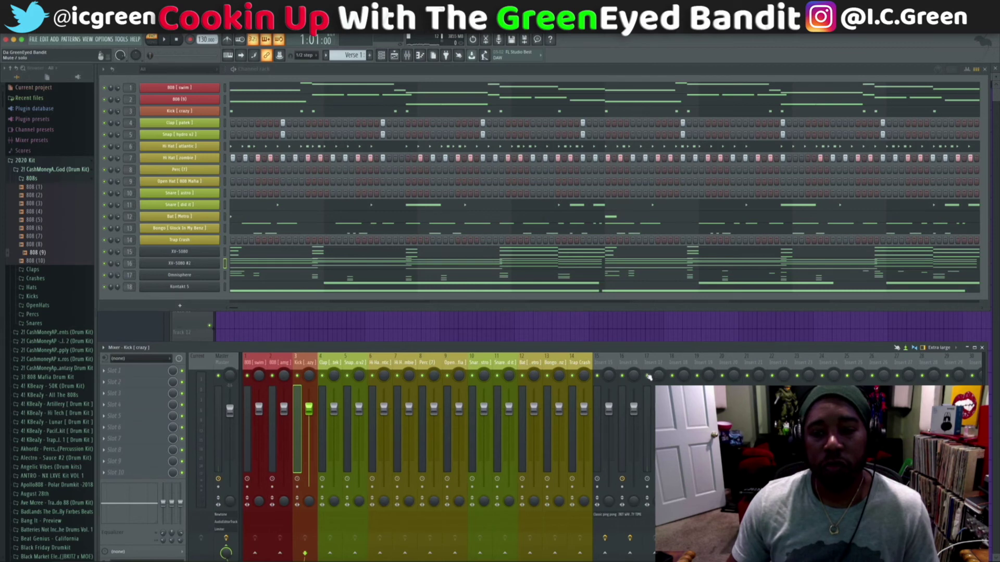
key(space)
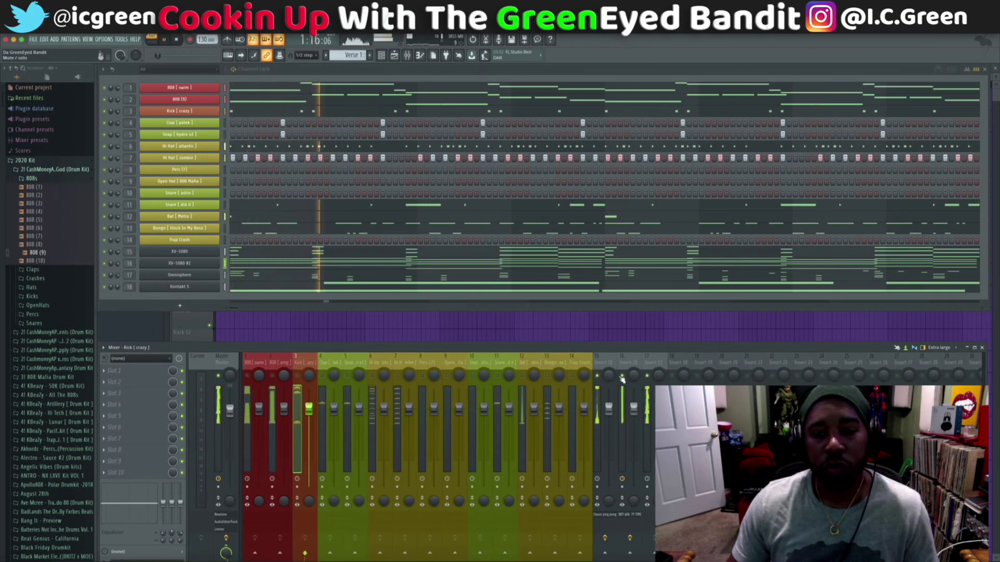
click(674, 377)
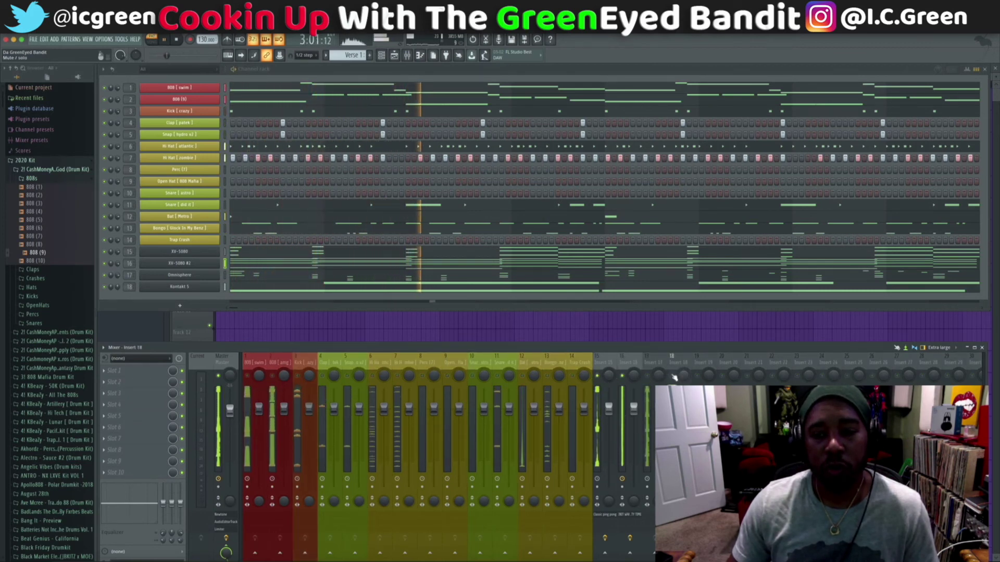
key(space)
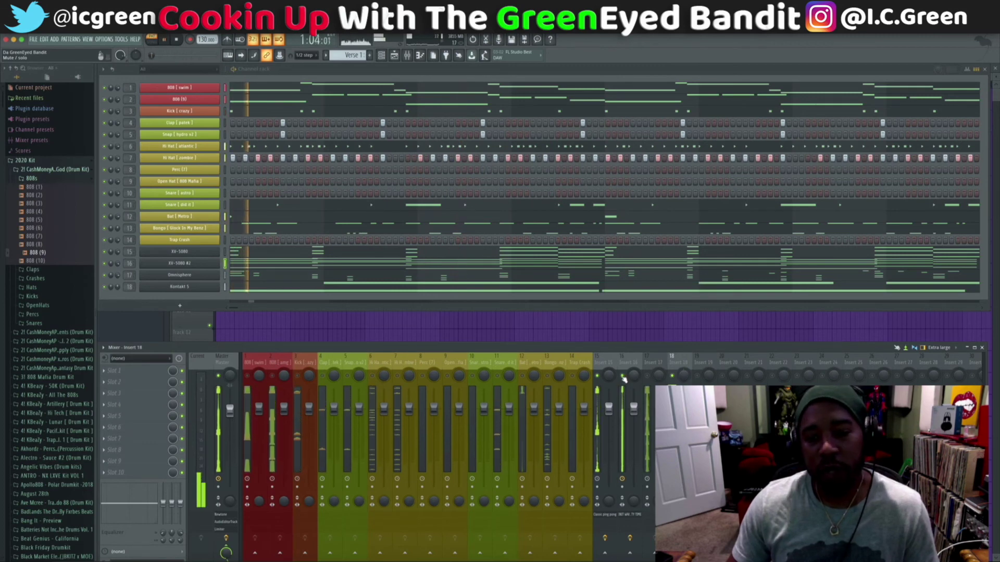
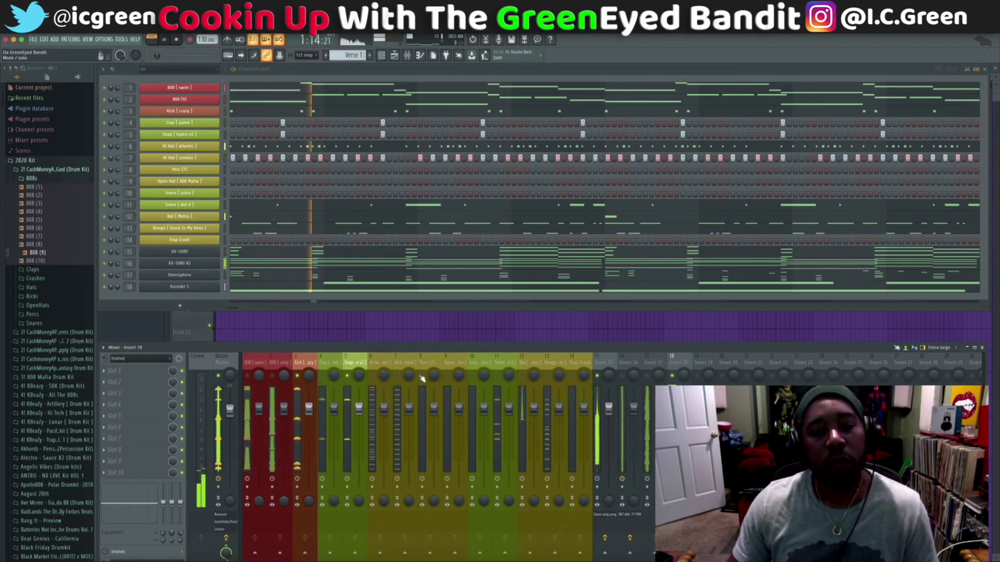
Lower the Bongo track's mixer volume slightly and play the Verse 1 pattern.
click(549, 380)
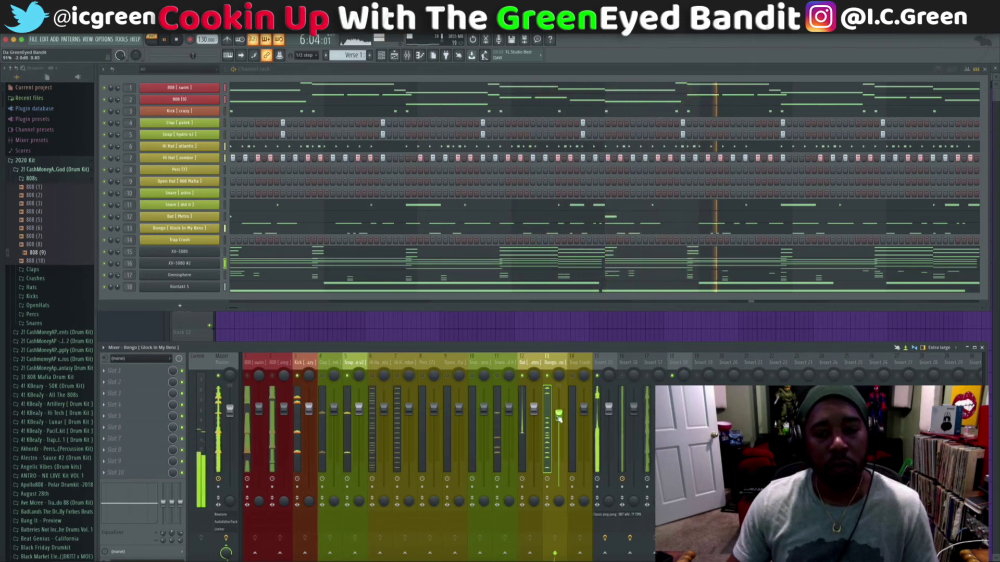
key(space)
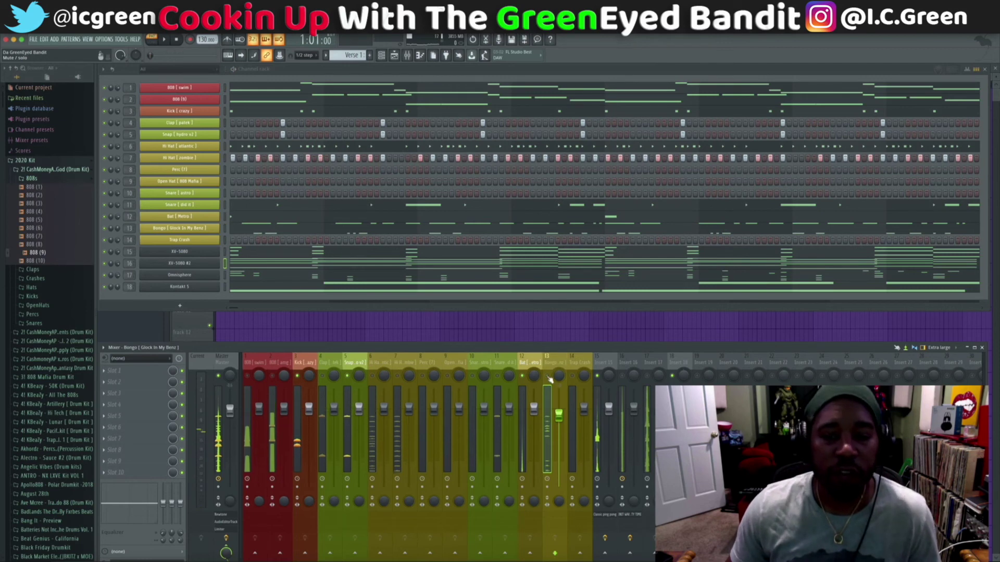
key(space)
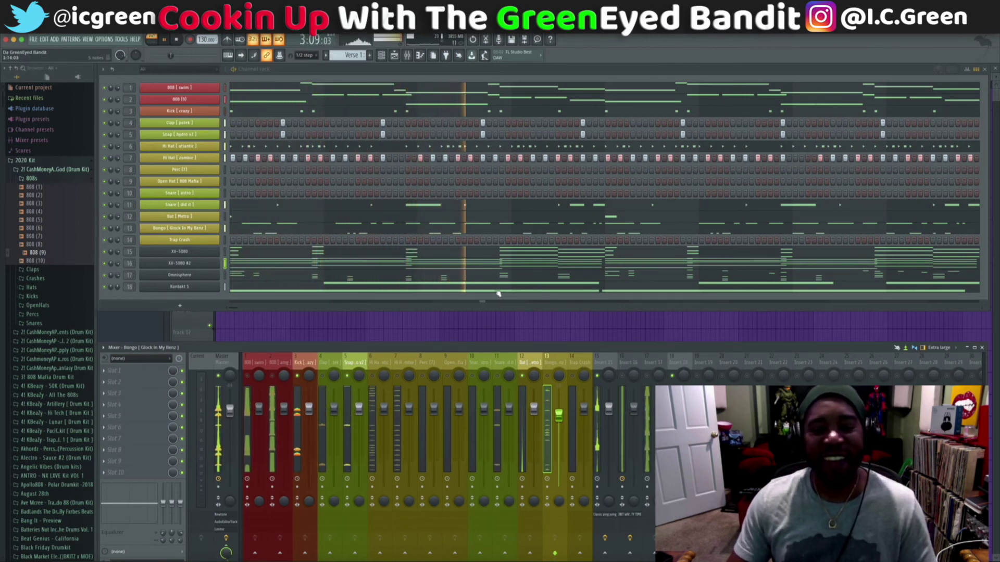
key(space)
Remove all Omnisphere and XV-5080 #2 notes from the Verse 1 pattern and unmute mixer inserts 16 and 17.
click(280, 276)
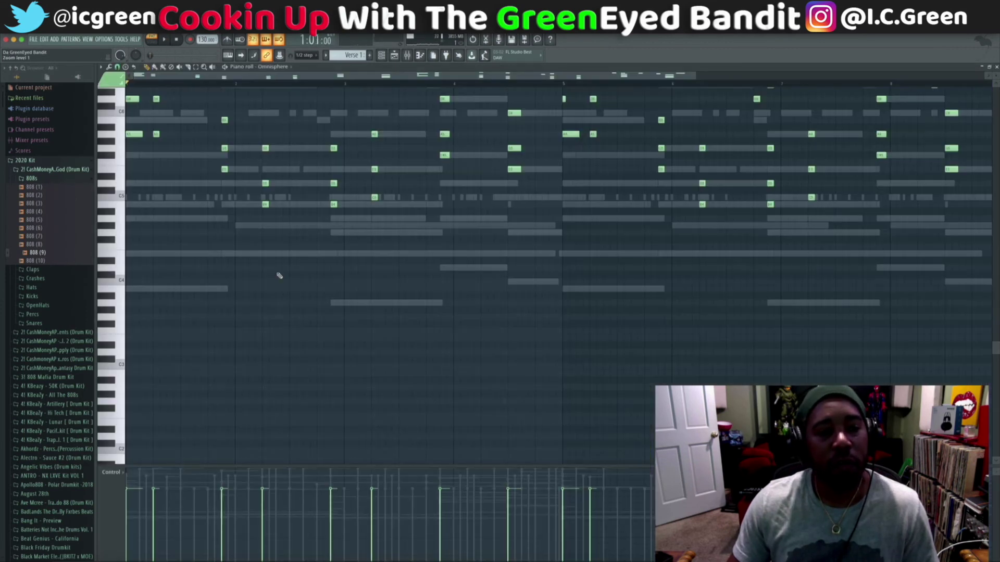
key(super+x)
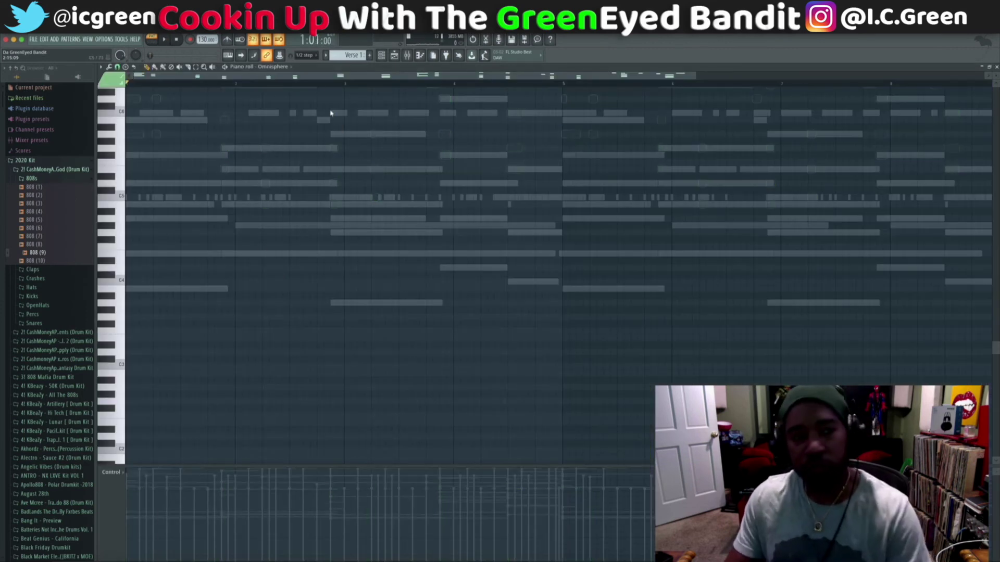
scroll(277, 68, up, 1)
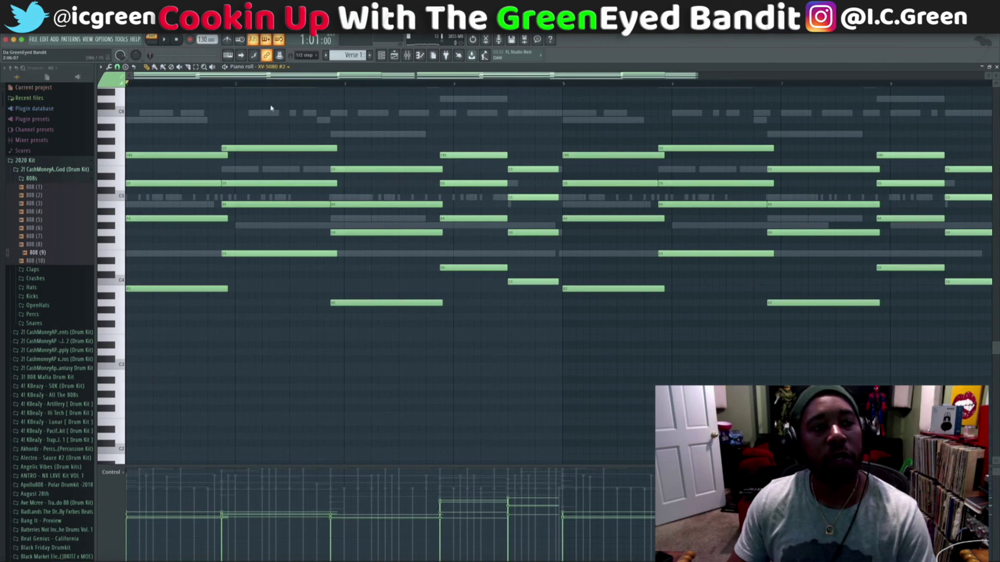
key(super+x)
key(space)
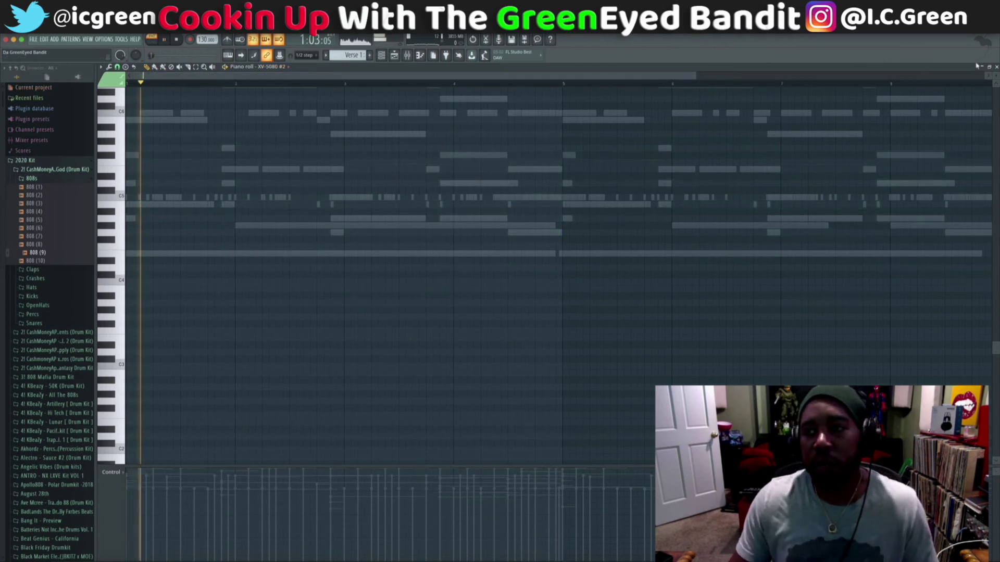
key(F7)
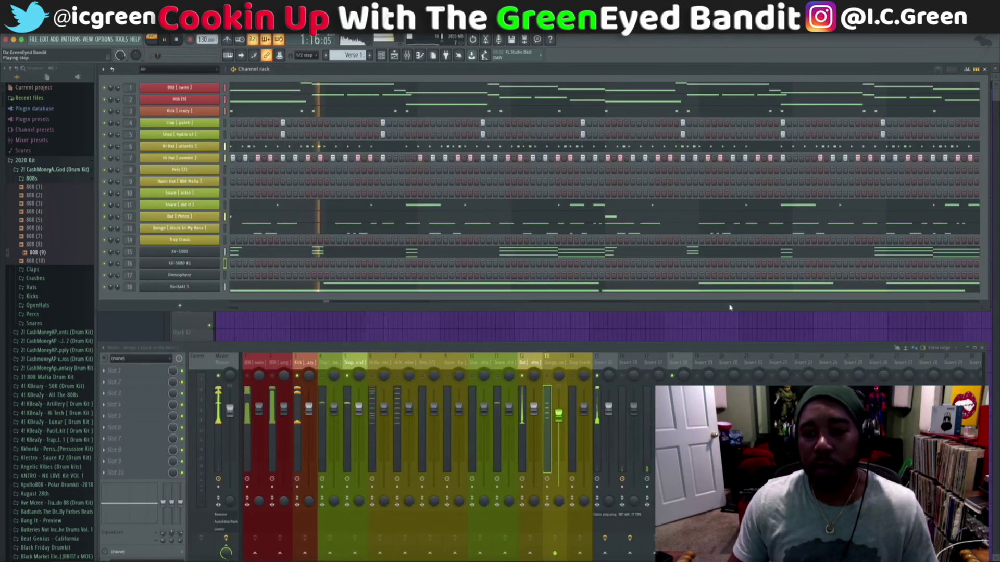
click(623, 375)
click(648, 376)
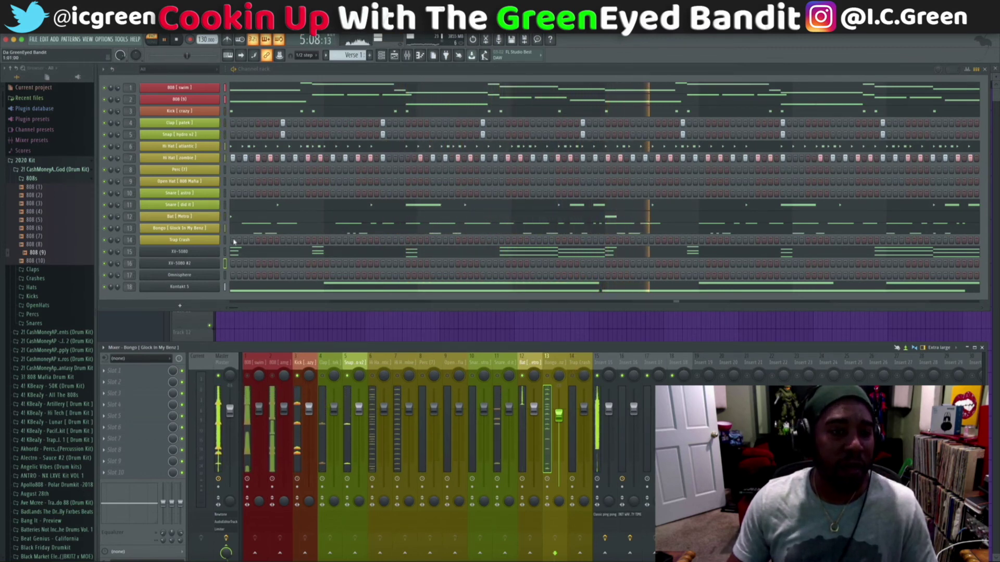
Add a Trap Crash hit on the first step of both the Verse 1 and Hook patterns.
click(233, 240)
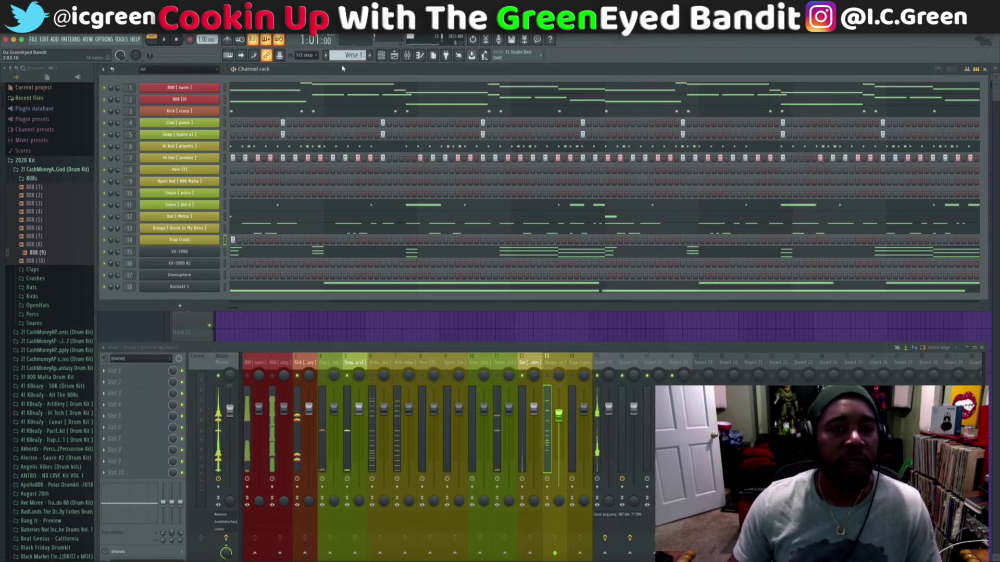
scroll(344, 54, down, 1)
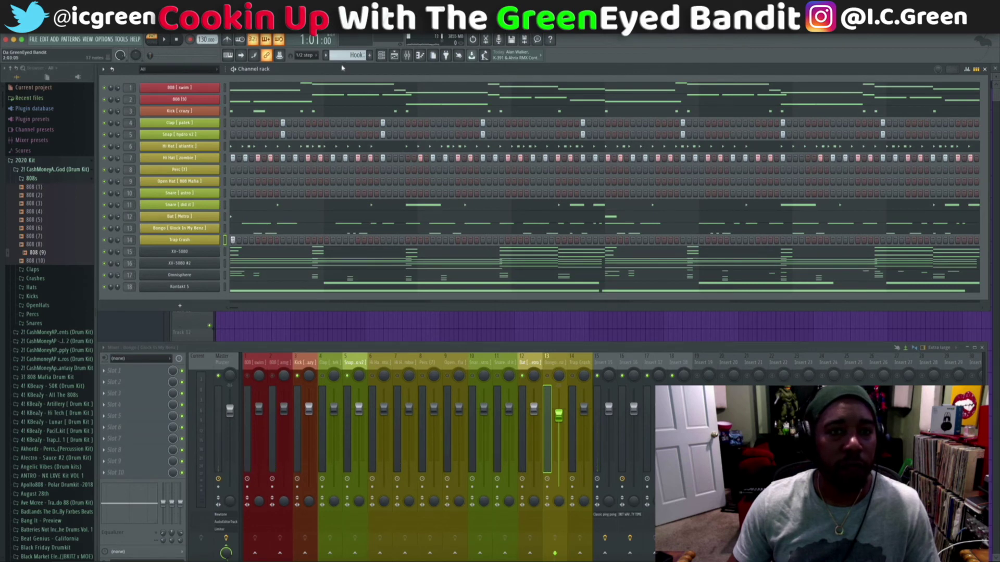
scroll(343, 54, up, 1)
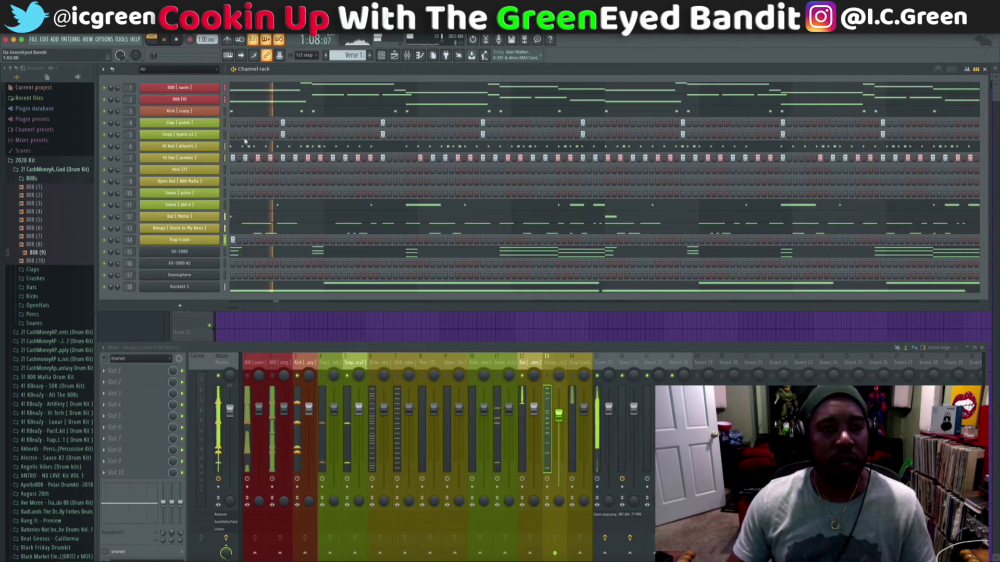
Clear all notes of the two 808 channels and the Clap channel in the Verse 1 pattern.
click(247, 93)
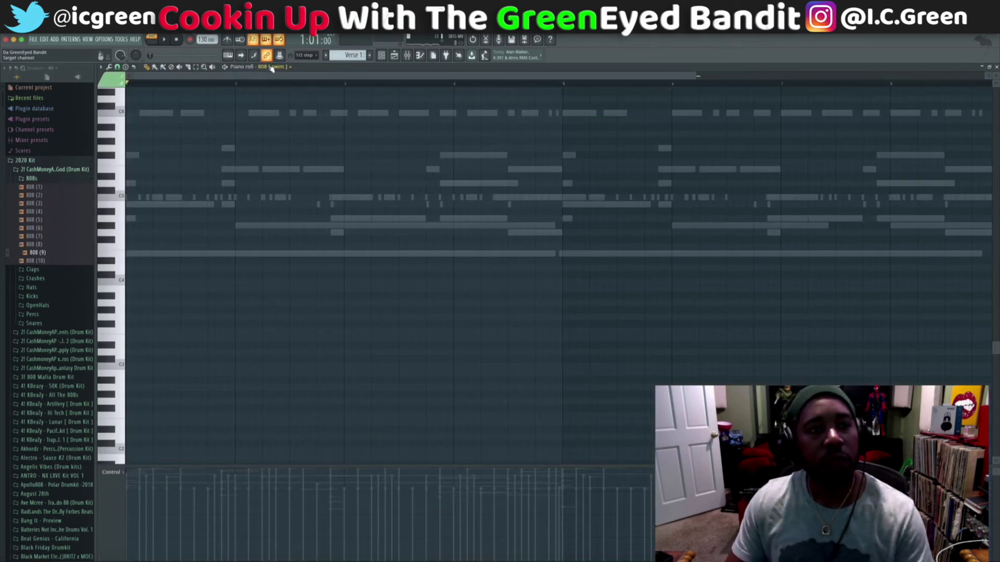
scroll(269, 67, down, 4)
scroll(268, 68, down, 1)
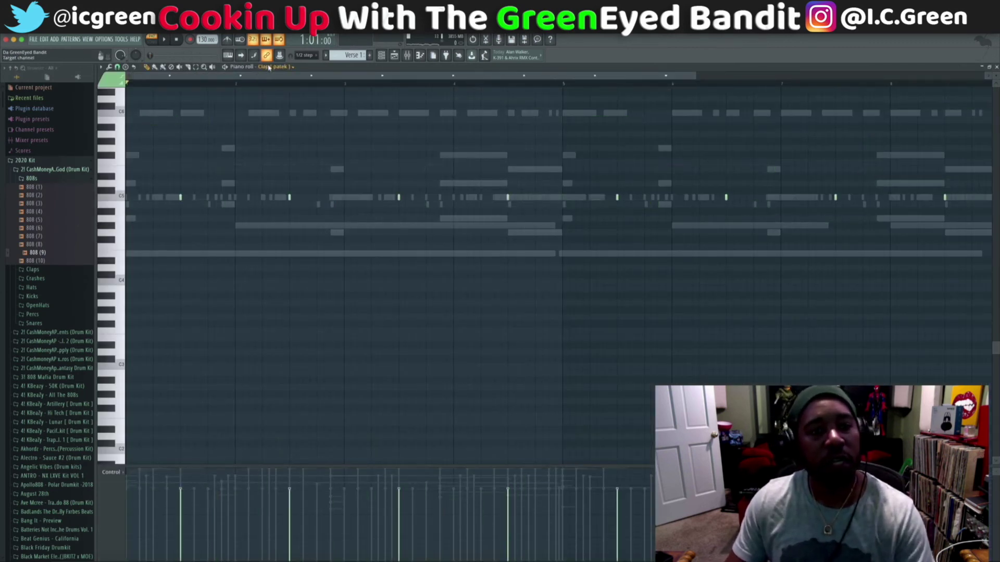
scroll(268, 67, down, 1)
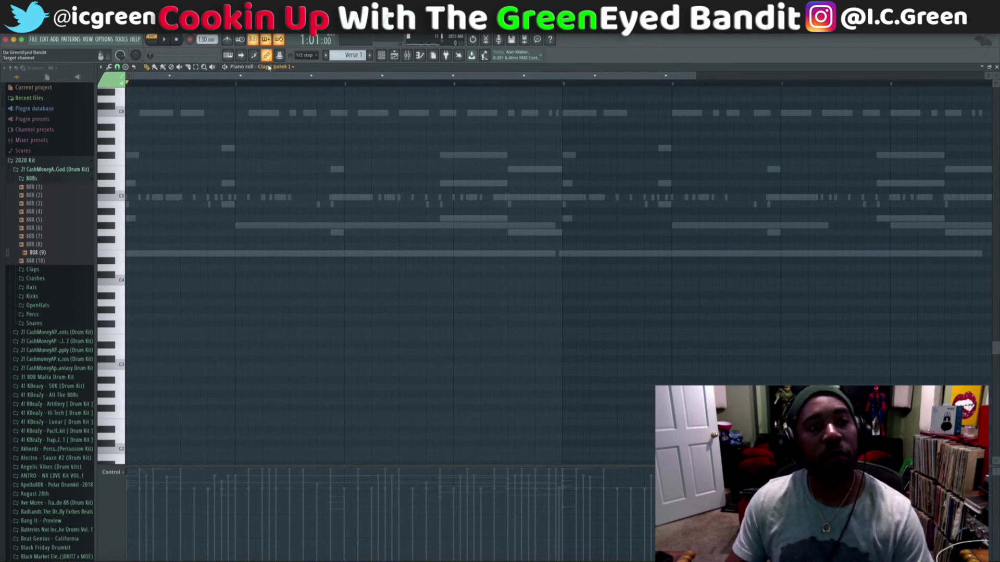
scroll(269, 68, down, 1)
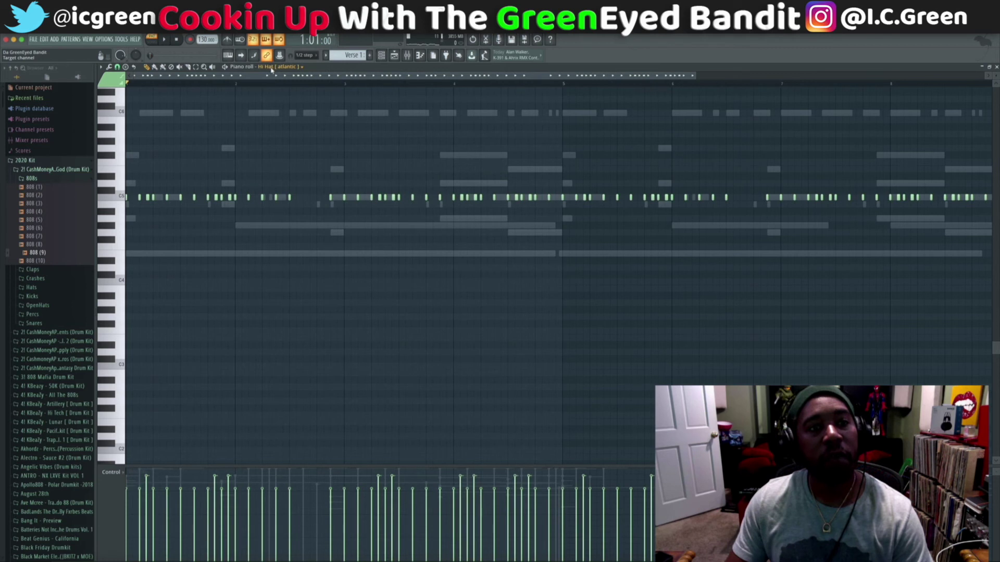
Clear the notes of both Hi Hat channels and Snare [ did it ] in Verse 1, keeping the Rat, Bongo and XV-5080 parts.
scroll(272, 70, down, 1)
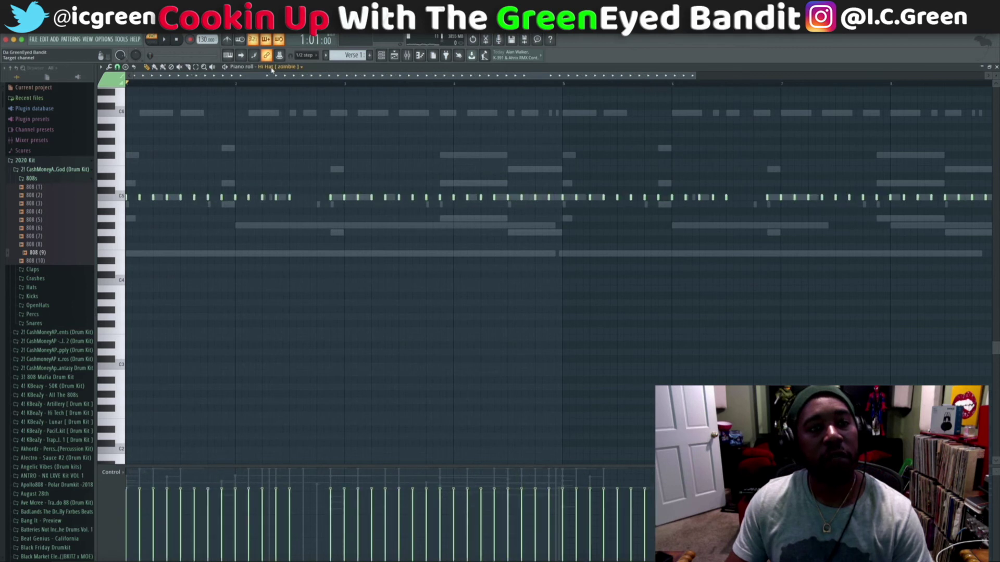
scroll(272, 69, down, 2)
scroll(272, 69, down, 1)
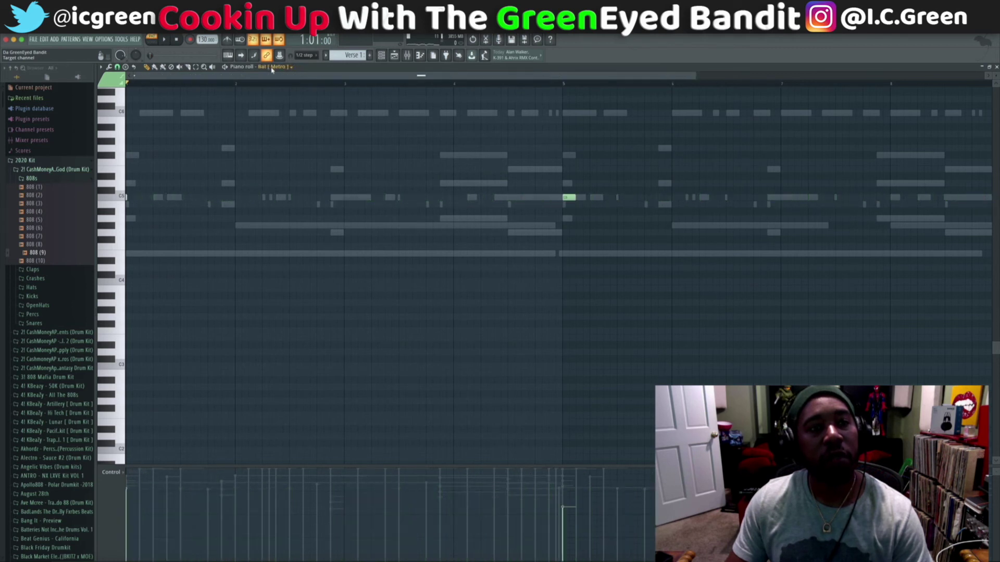
scroll(272, 69, up, 1)
scroll(271, 69, down, 1)
scroll(272, 69, up, 1)
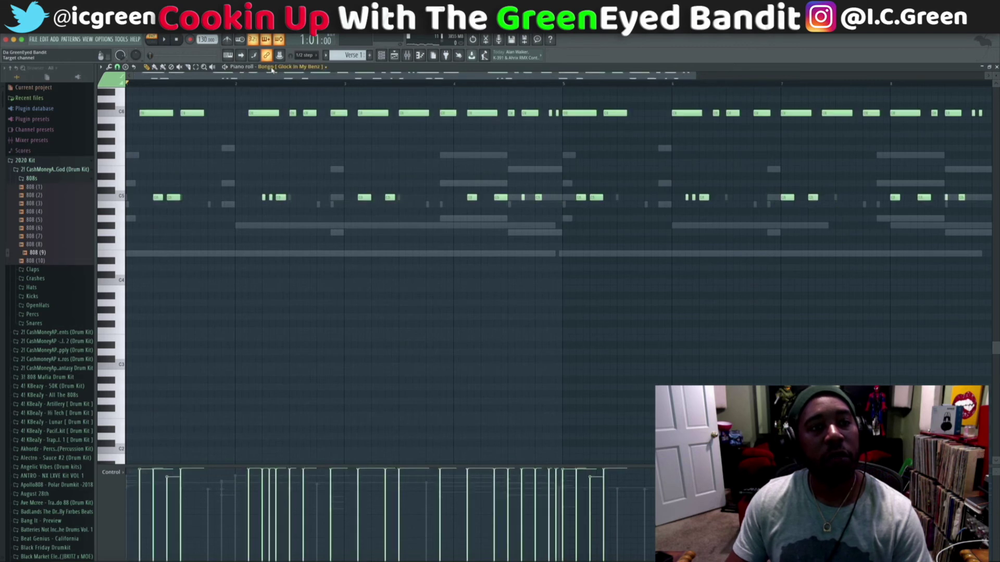
scroll(271, 69, down, 1)
scroll(272, 69, down, 1)
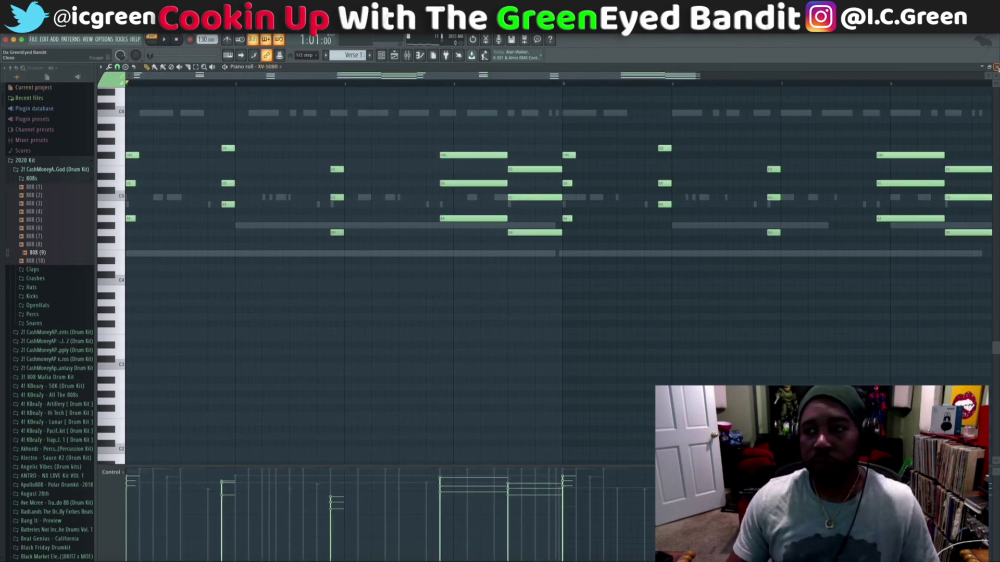
click(995, 67)
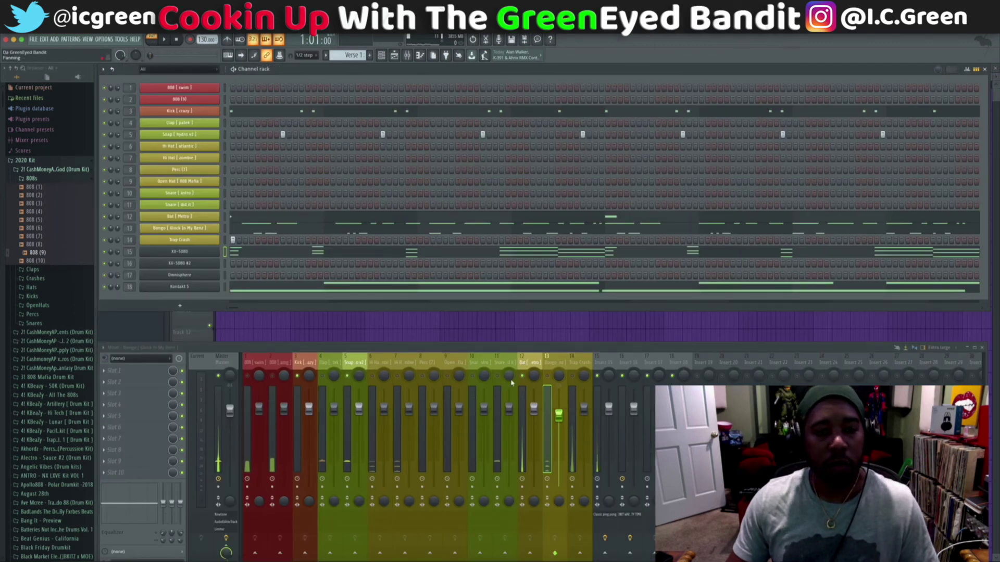
Play the Verse 1 pattern to check it without the 808s, hi-hats and snare.
click(574, 378)
key(space)
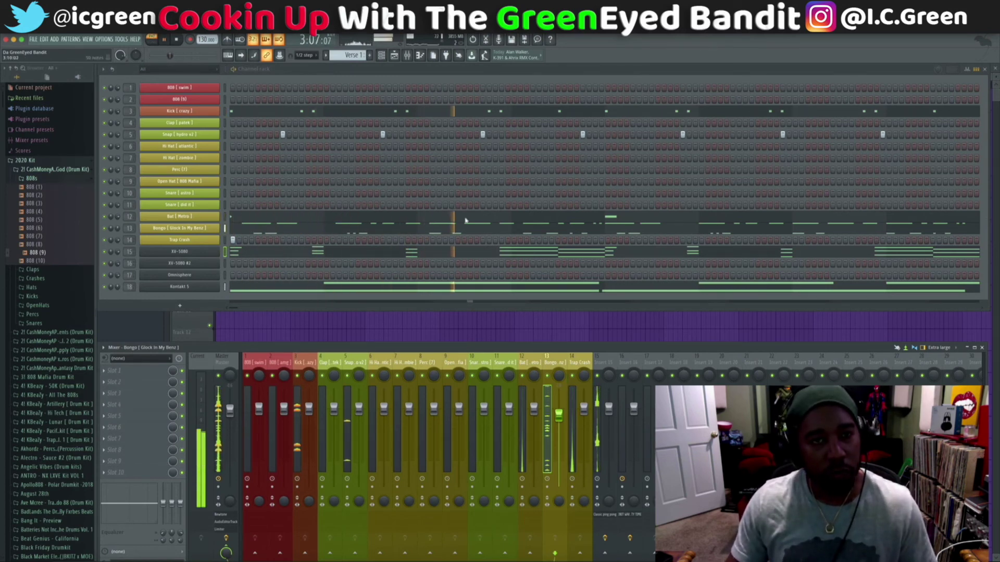
key(space)
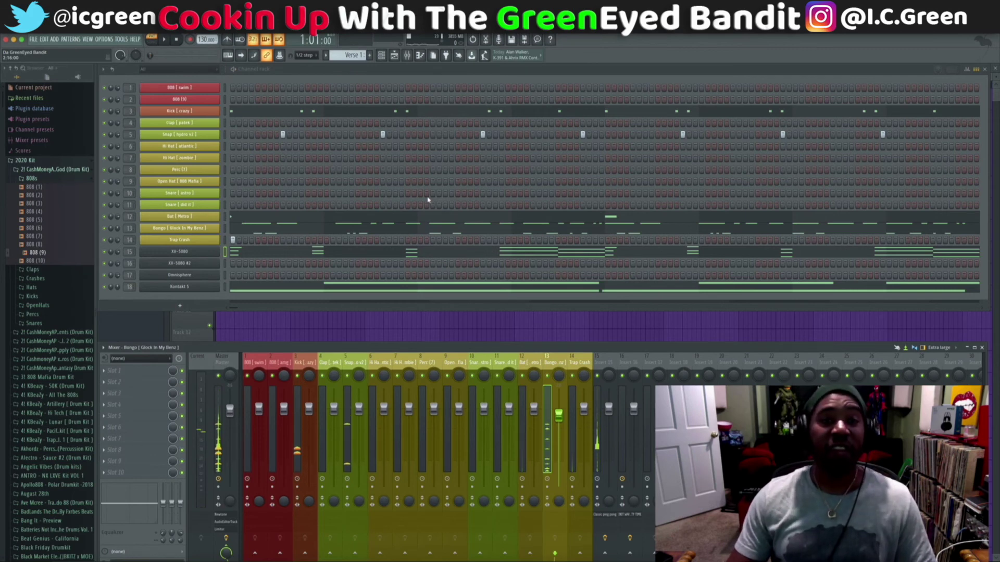
Save the SoulOrgan Bop project into a new folder named 3.10.2020 SoulOrgan Bop 130bpm inside Projects.
key(super+s)
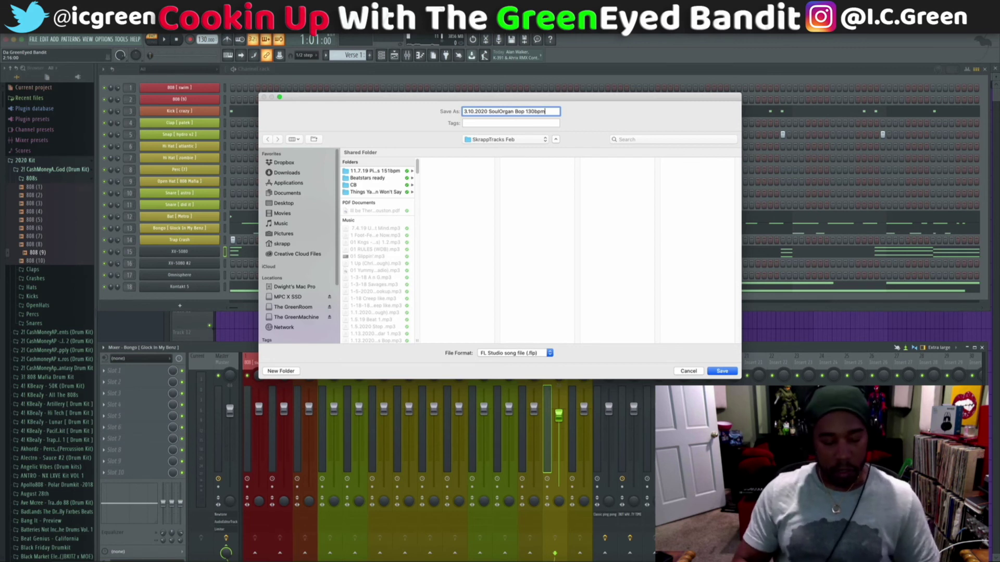
click(520, 141)
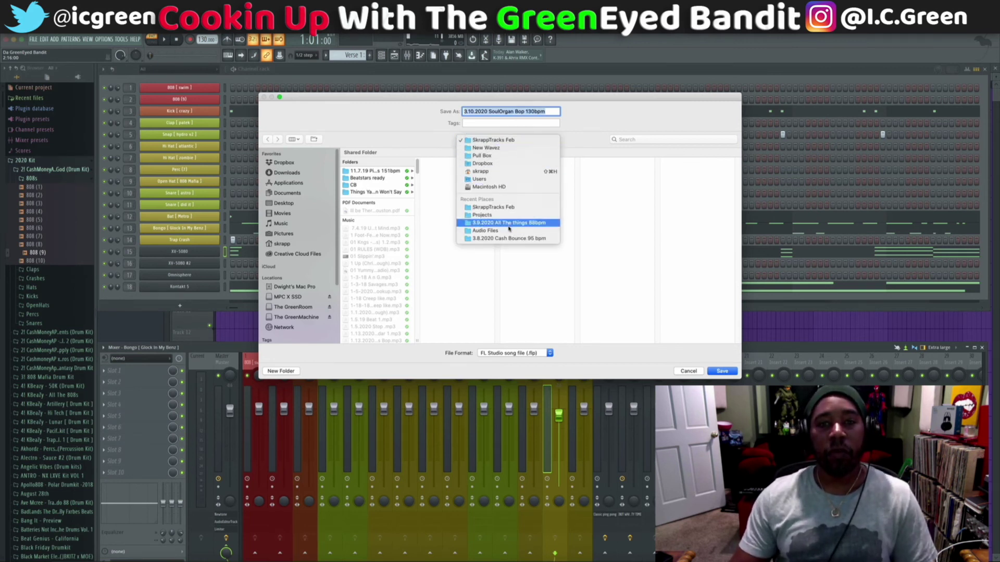
click(487, 214)
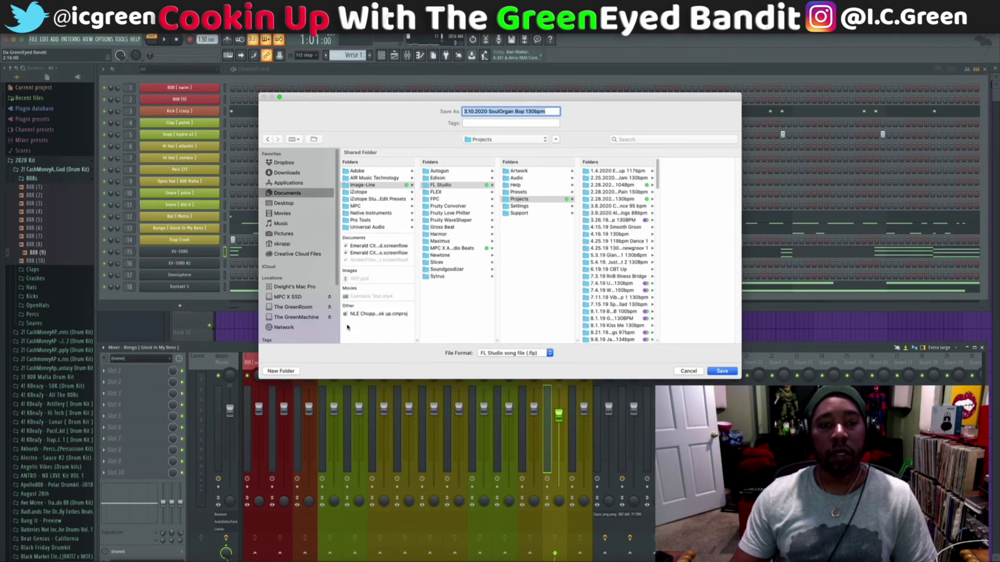
click(281, 371)
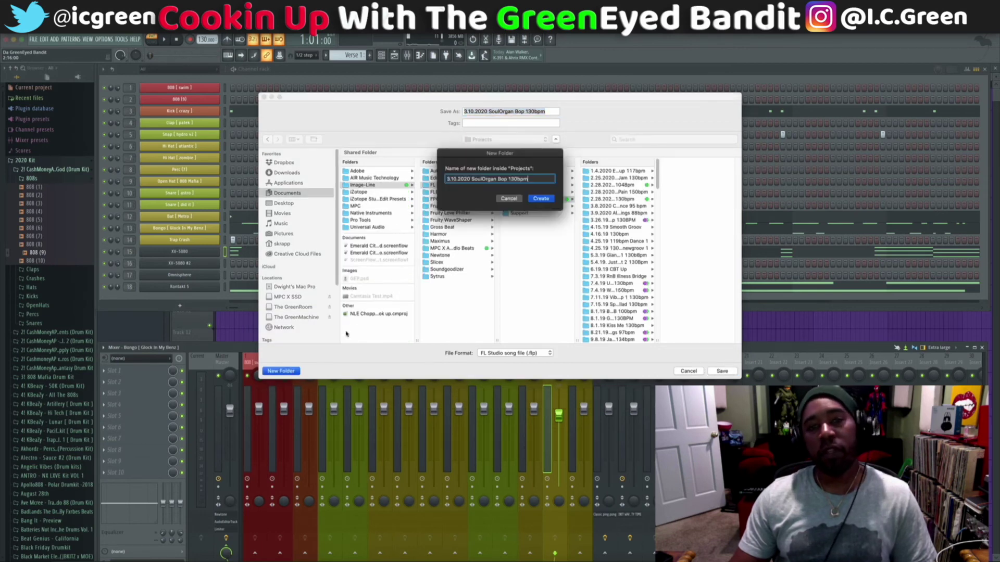
click(542, 199)
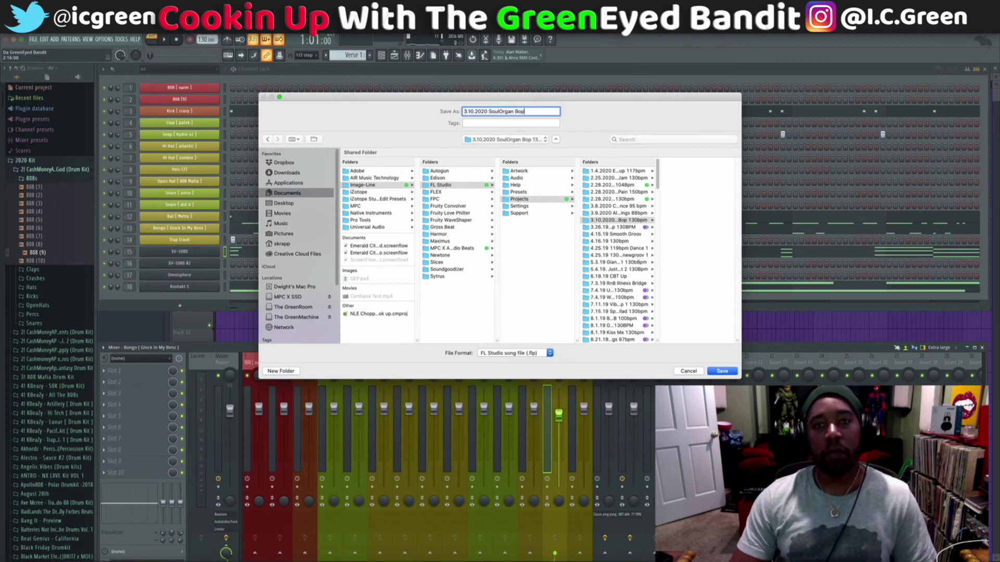
key(Return)
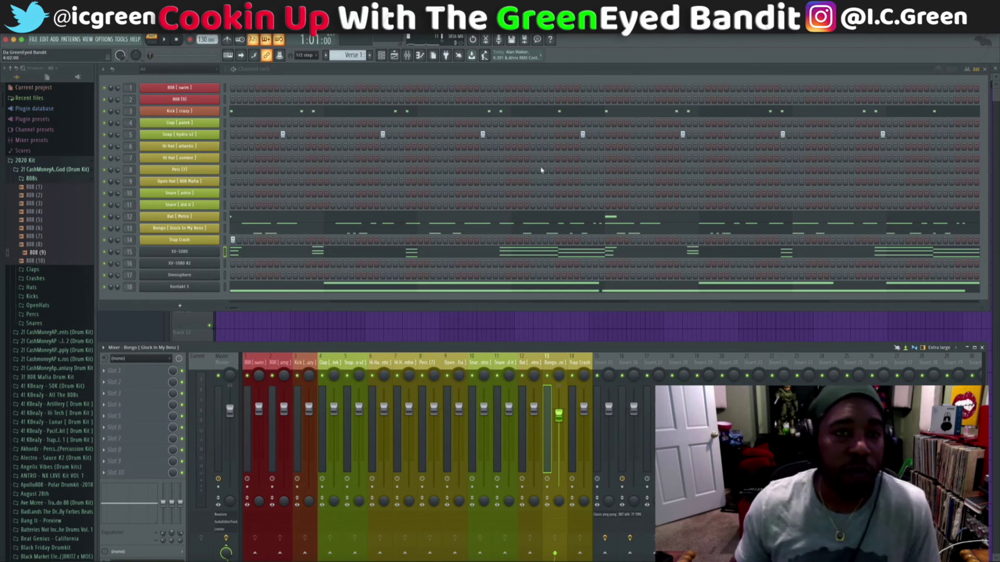
Listen through the stripped-down Verse 1 pattern once more.
key(space)
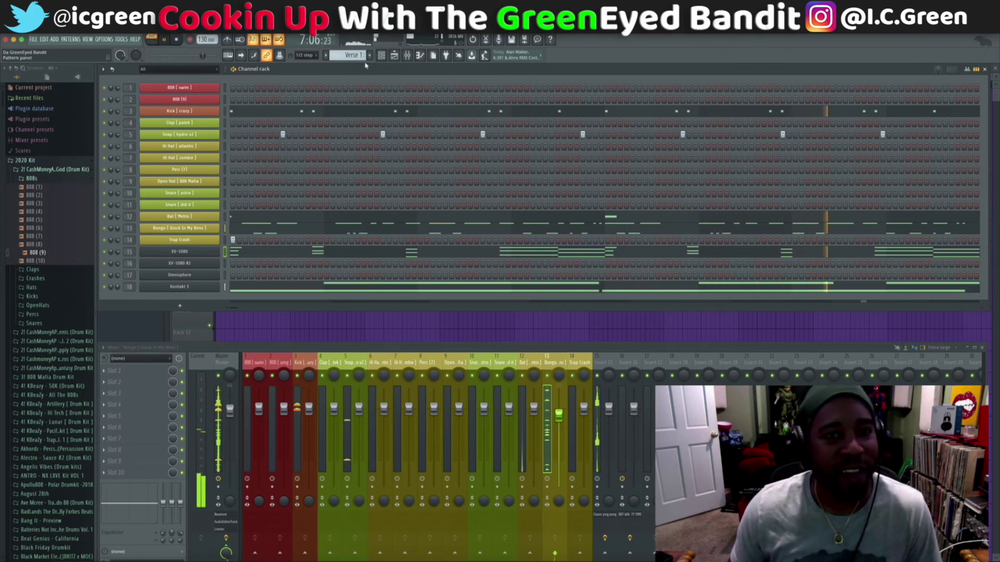
key(space)
Switch to Pattern 4, audition it and remove all of its 808 [ swim ] notes.
scroll(351, 55, up, 1)
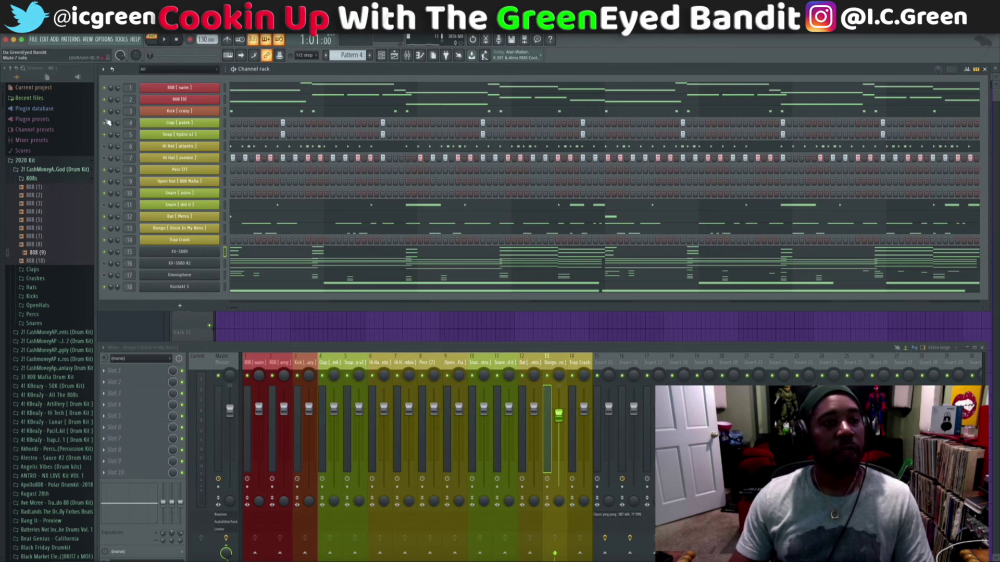
key(space)
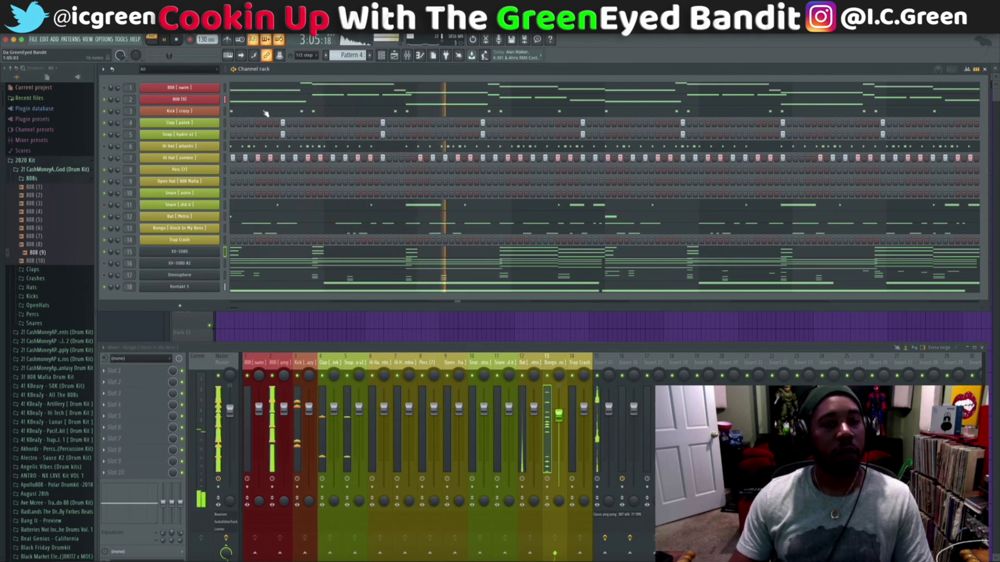
key(space)
click(250, 87)
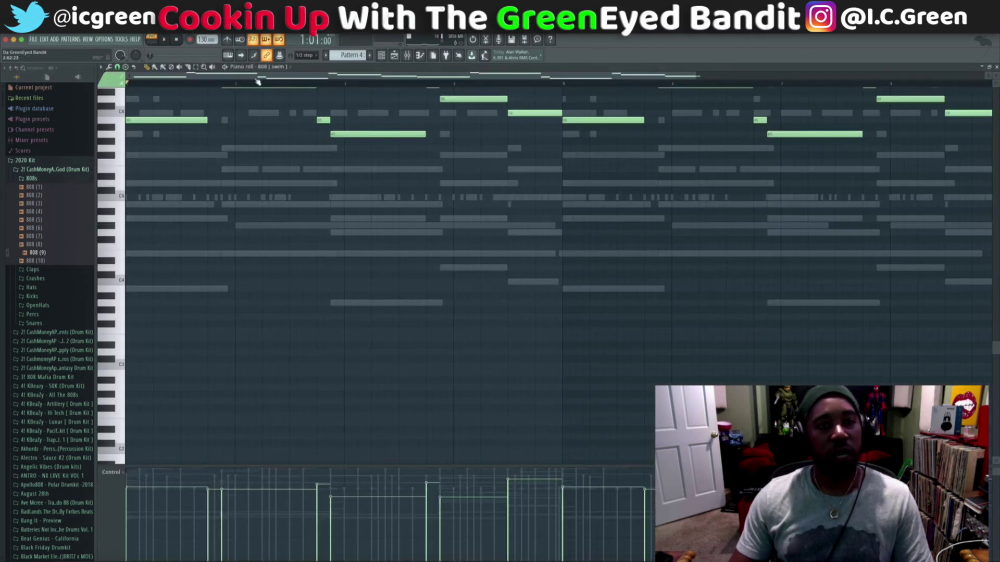
key(ctrl+x)
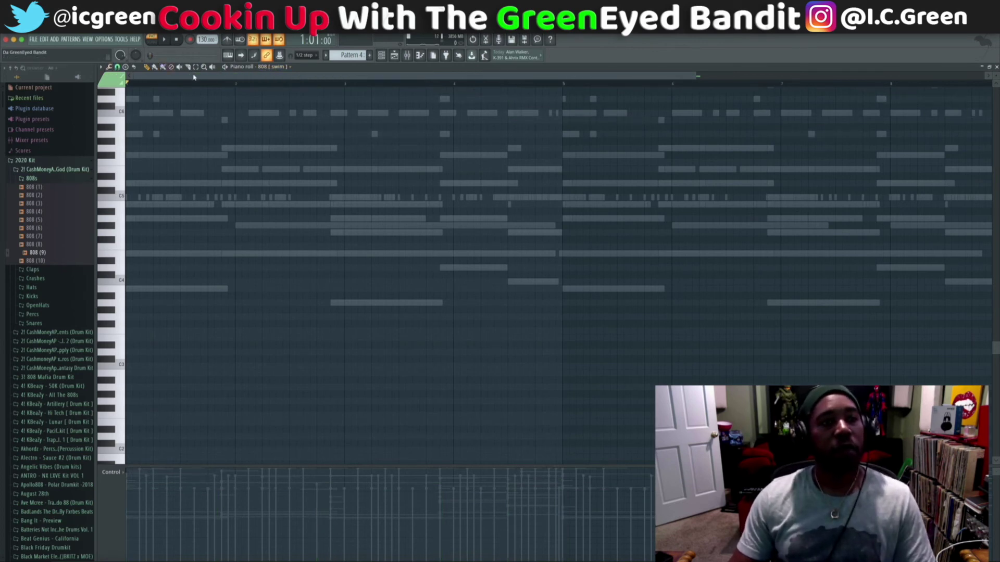
click(390, 56)
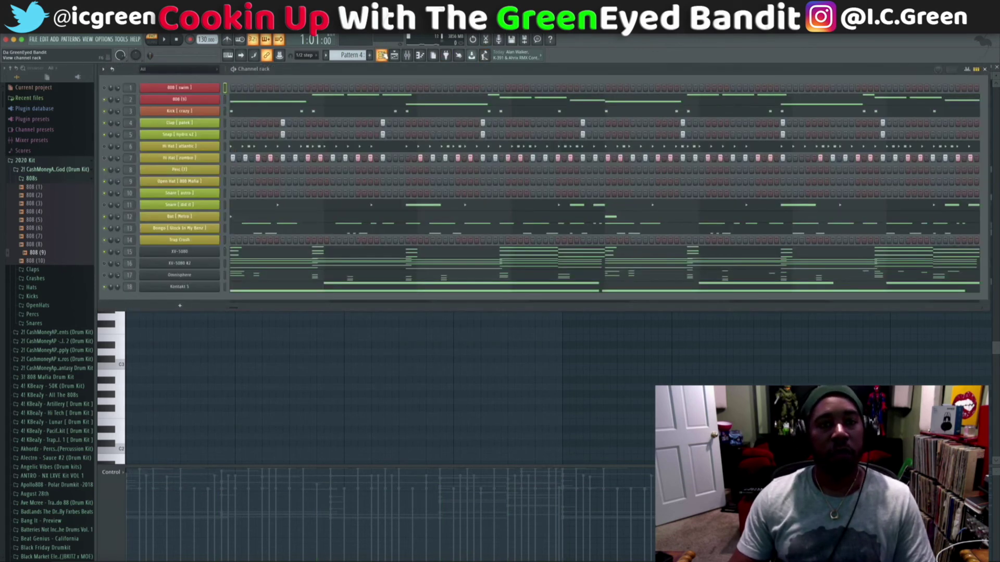
Audition Pattern 4 and remove all Hi Hat [ zombie ] notes from it.
key(space)
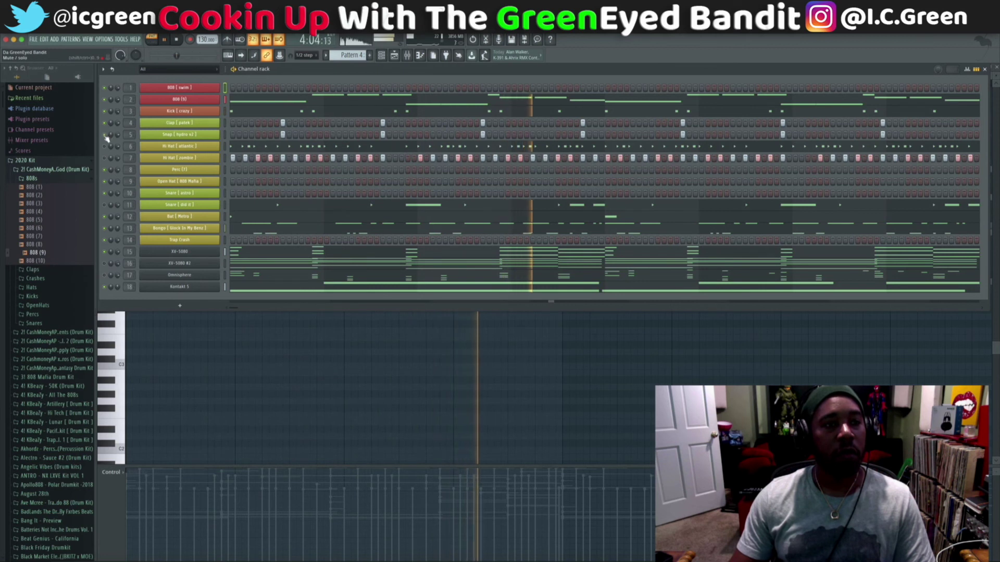
key(space)
key(space)
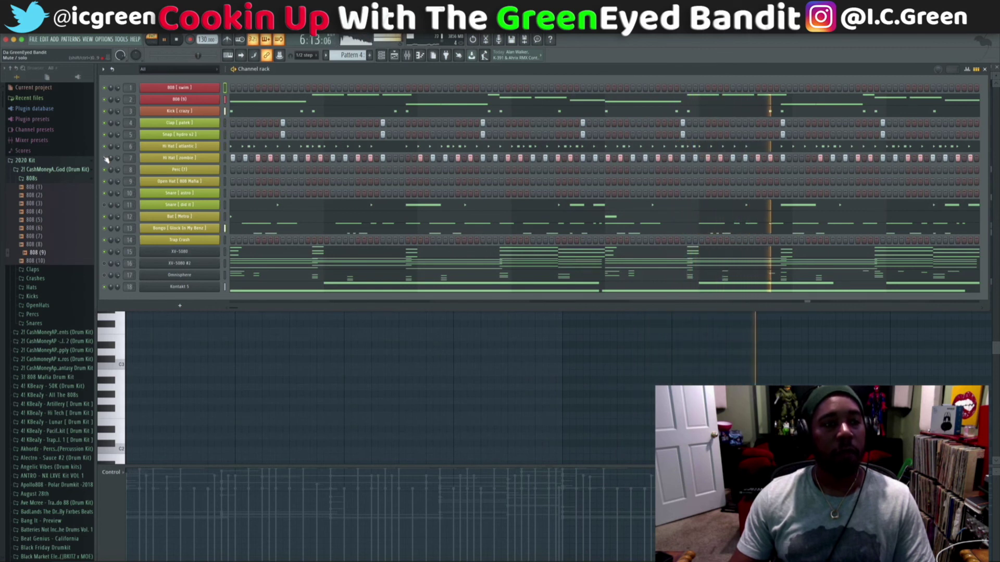
right_click(197, 159)
click(225, 158)
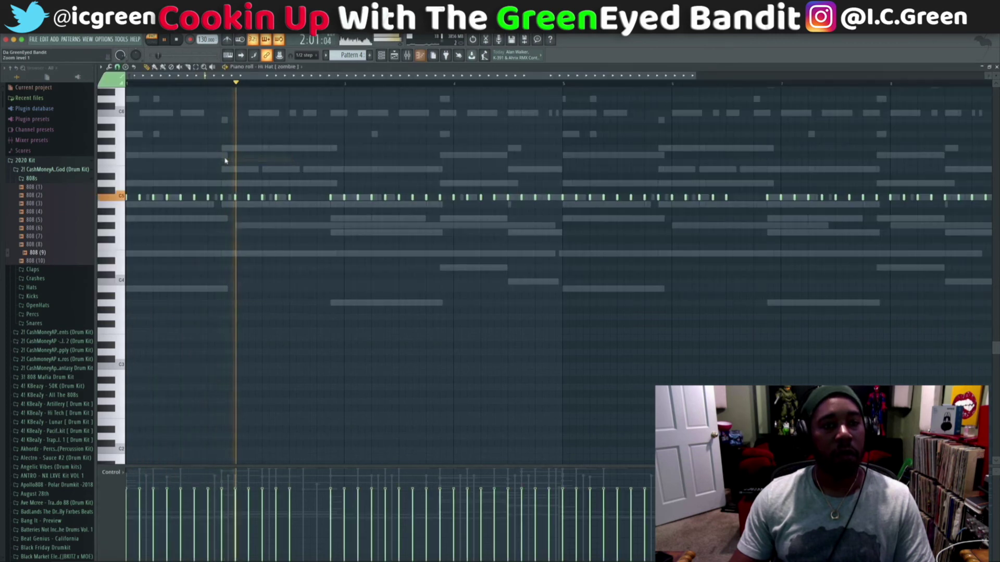
key(super+x)
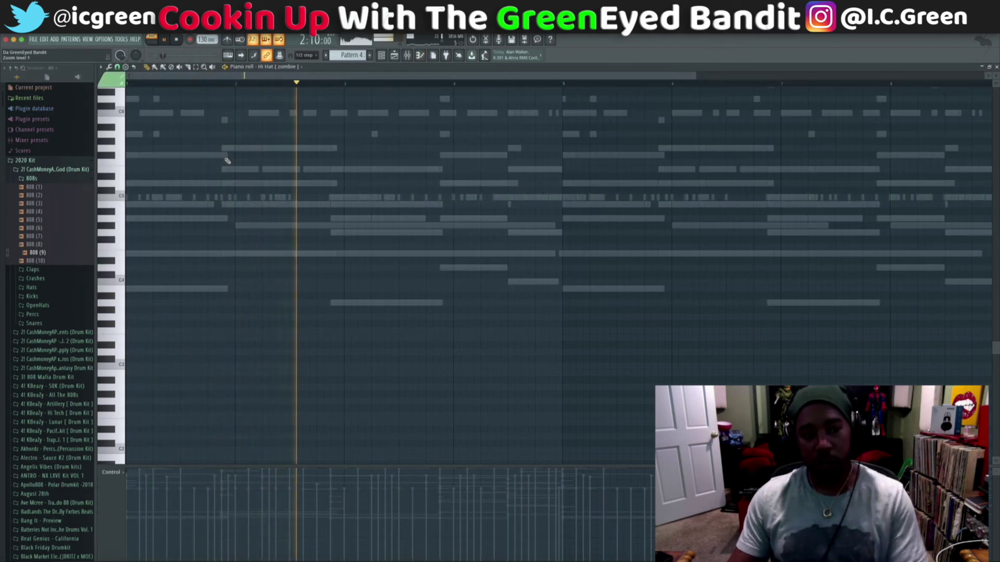
click(382, 56)
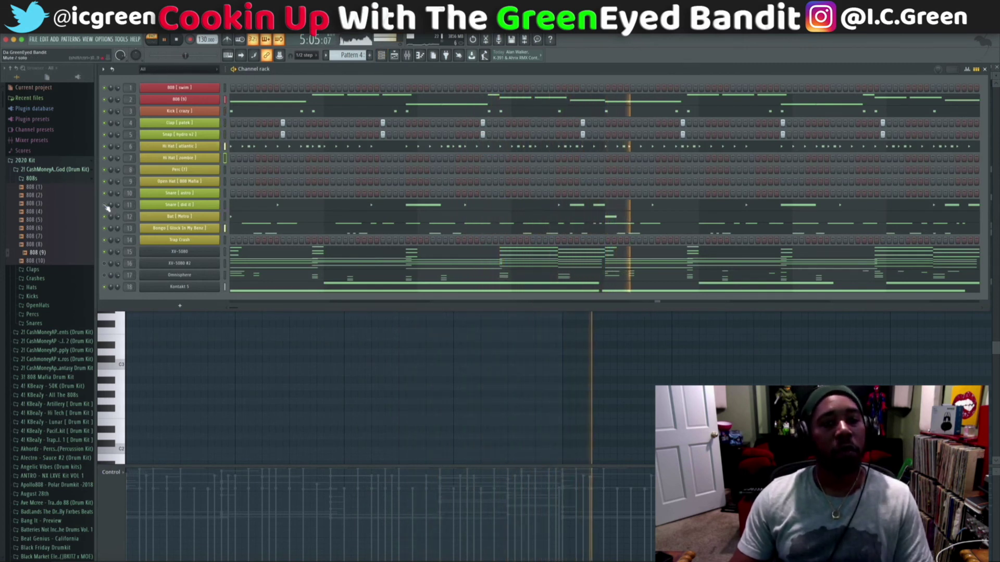
Delete the Snare [ did it ] notes in Pattern 4, keeping only the closing fill in bar 8.
click(293, 201)
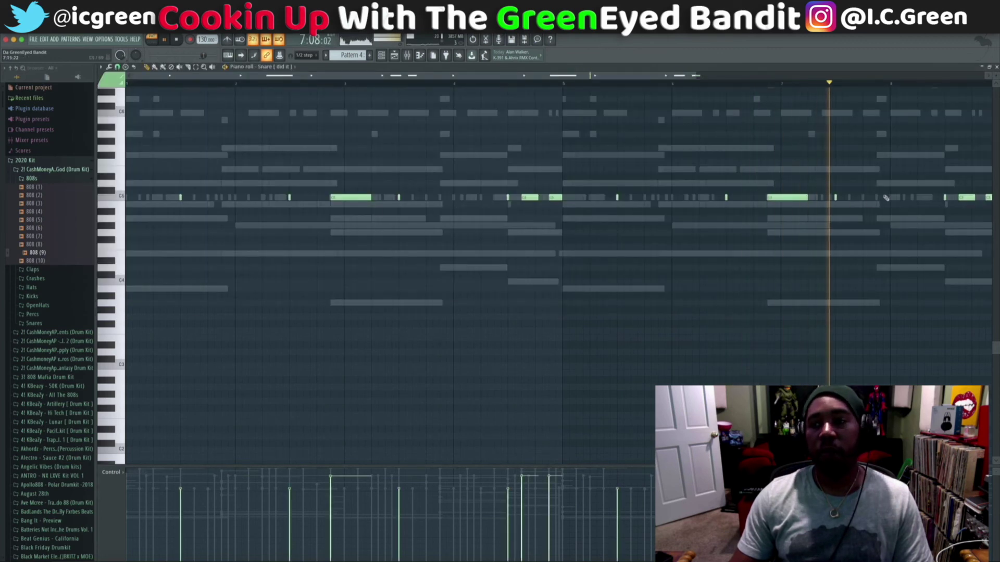
right_click(835, 198)
right_click(805, 198)
right_click(726, 197)
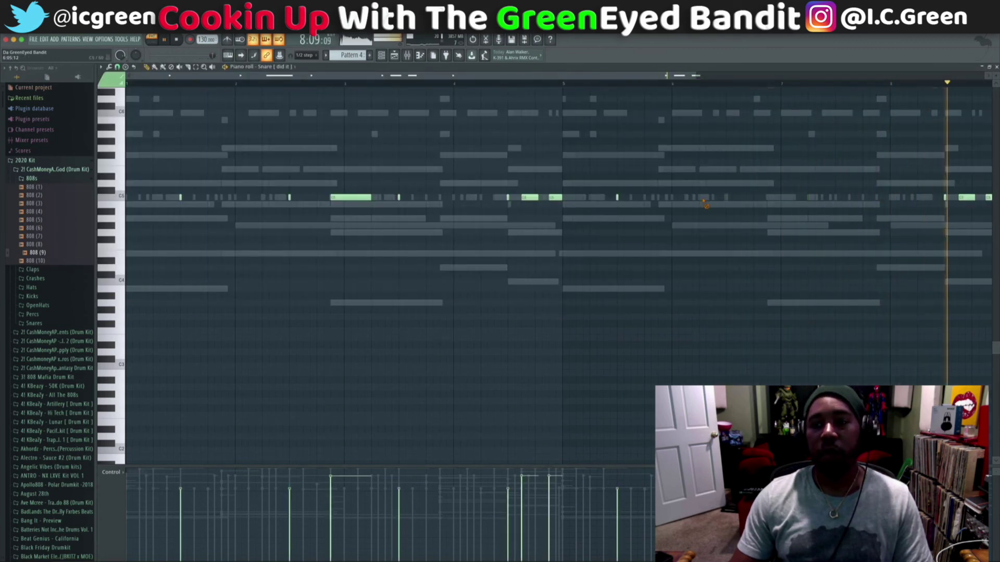
right_click(617, 198)
right_click(555, 198)
right_click(529, 198)
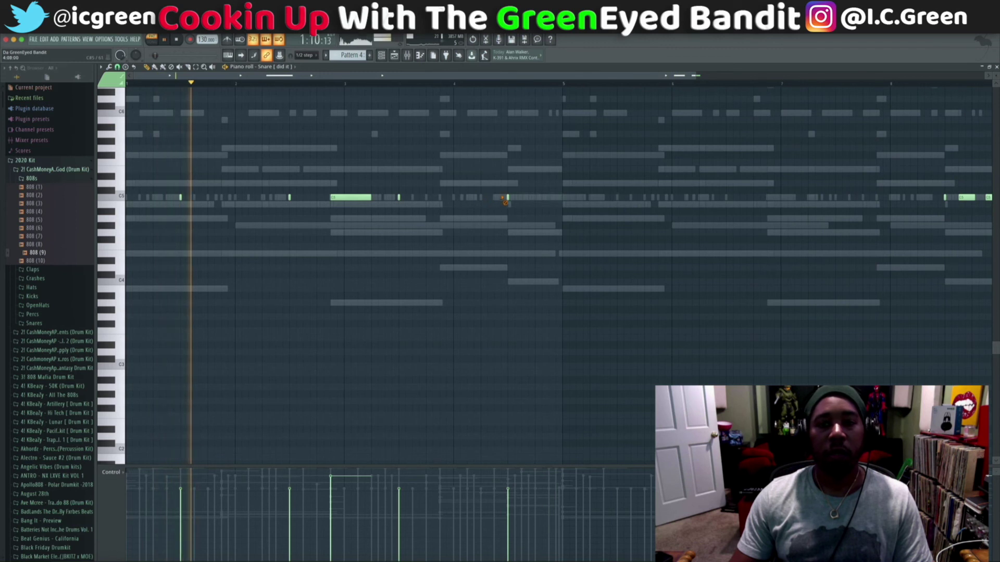
right_click(507, 198)
right_click(398, 198)
right_click(350, 198)
right_click(289, 198)
right_click(180, 198)
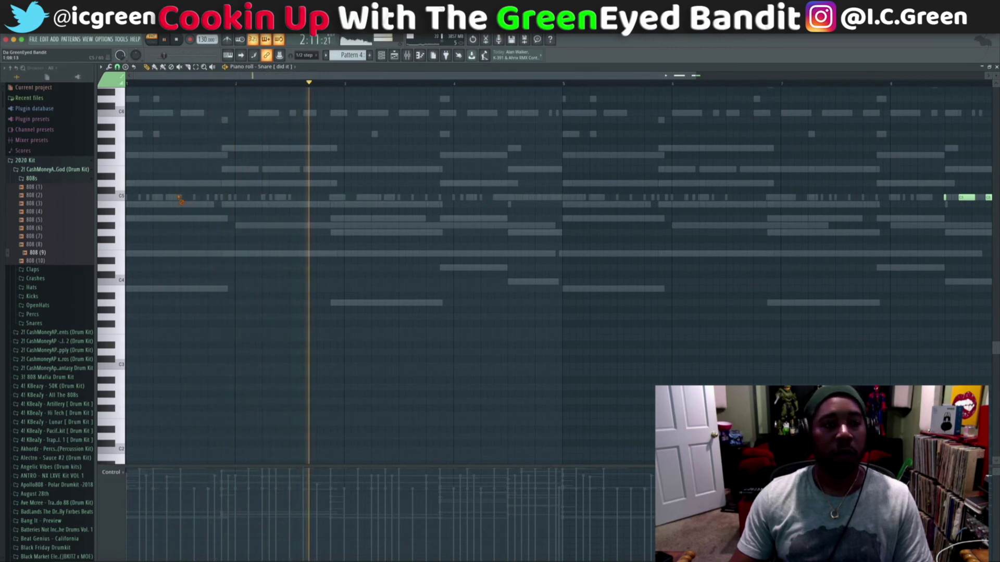
key(space)
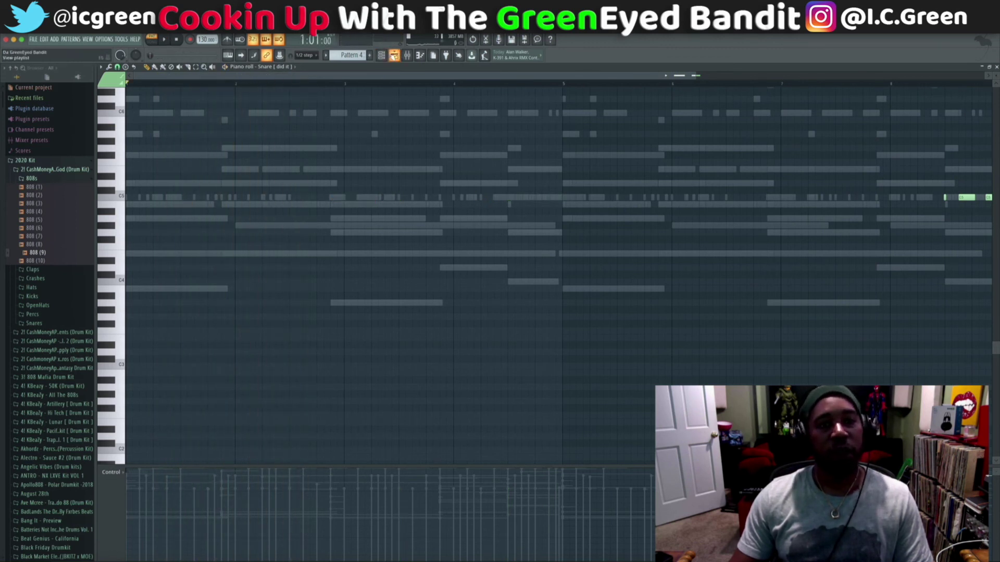
Audition Pattern 4 while toggling the Omnisphere channel's mute, and check the notes of the second XV-5080 channel.
click(382, 56)
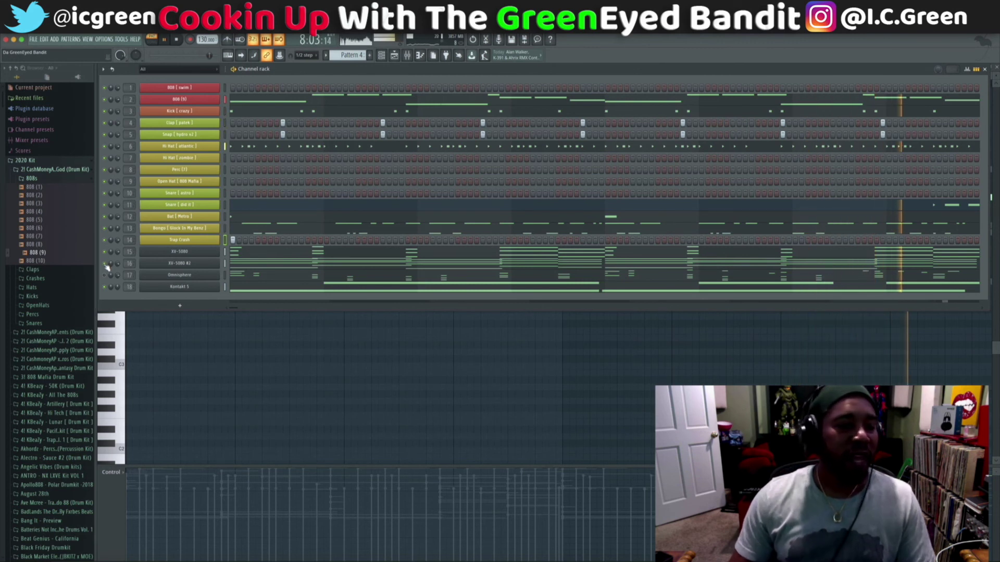
click(105, 276)
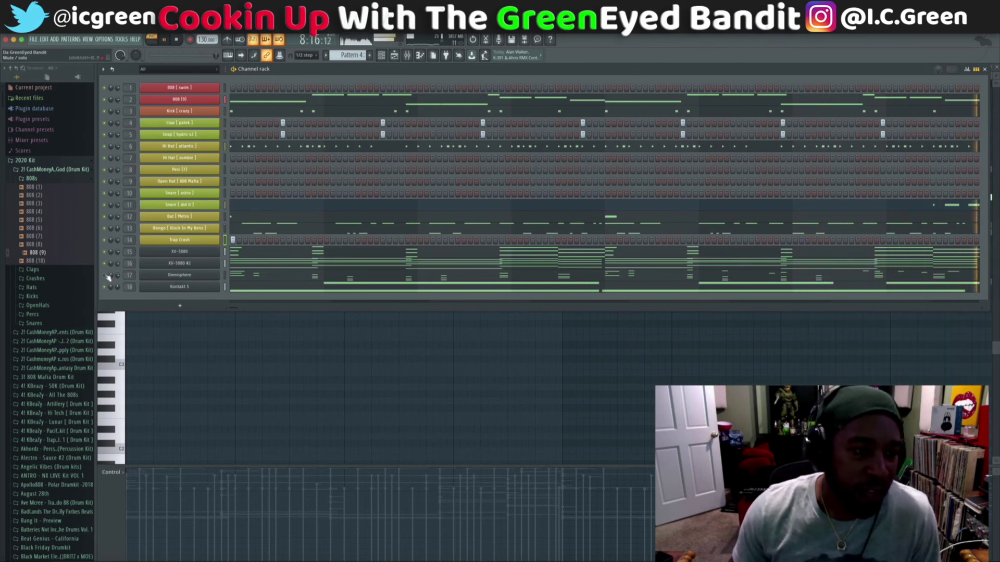
key(space)
click(281, 265)
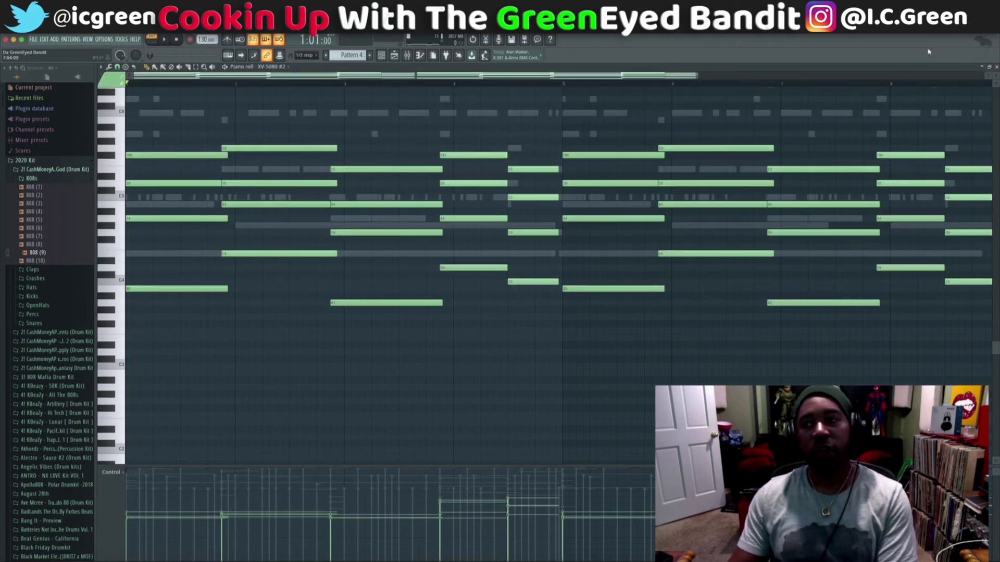
click(995, 67)
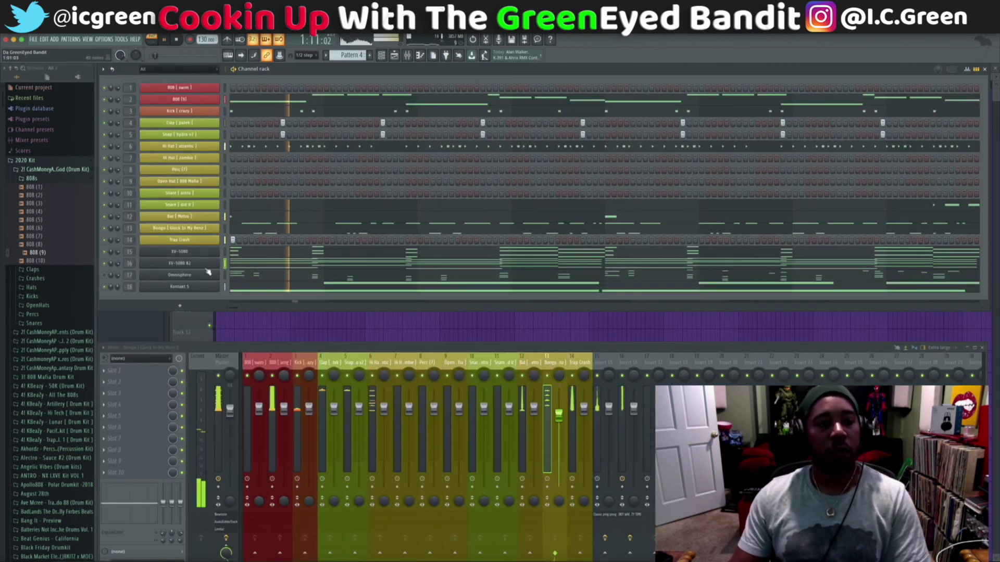
key(space)
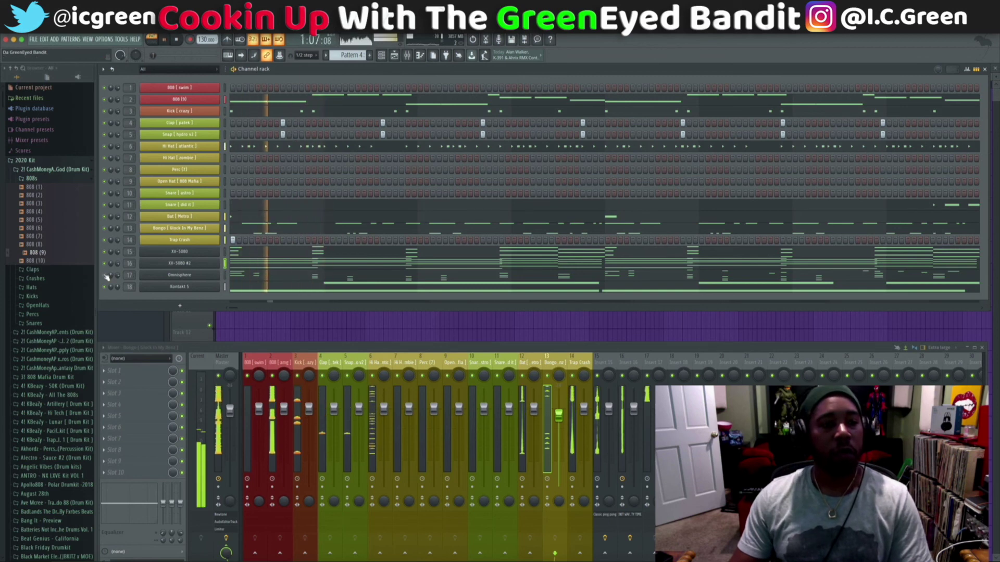
key(space)
Delete the Omnisphere notes in Pattern 4, keeping only the closing phrase in bar 8, and play the pattern back.
click(259, 276)
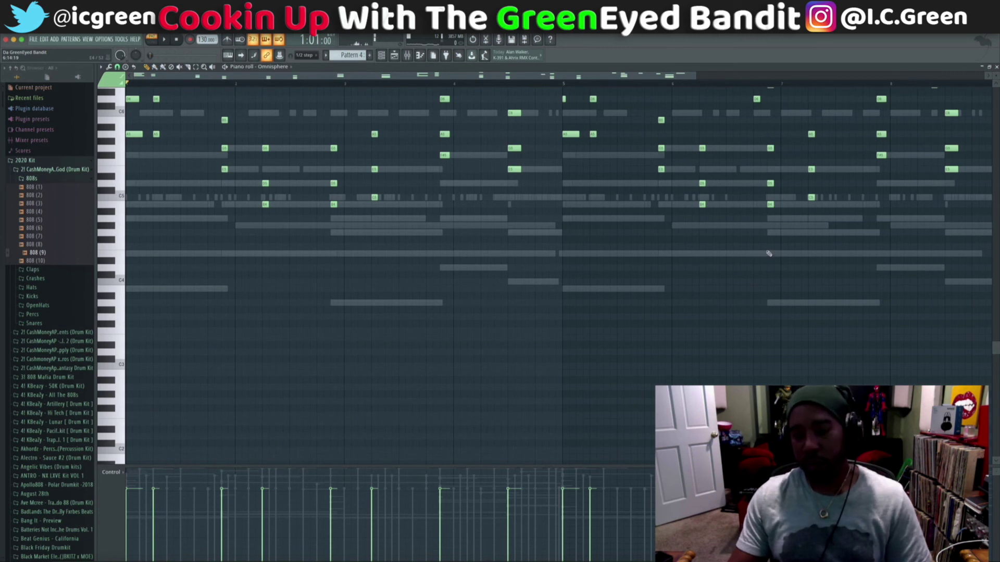
scroll(768, 254, up, 5)
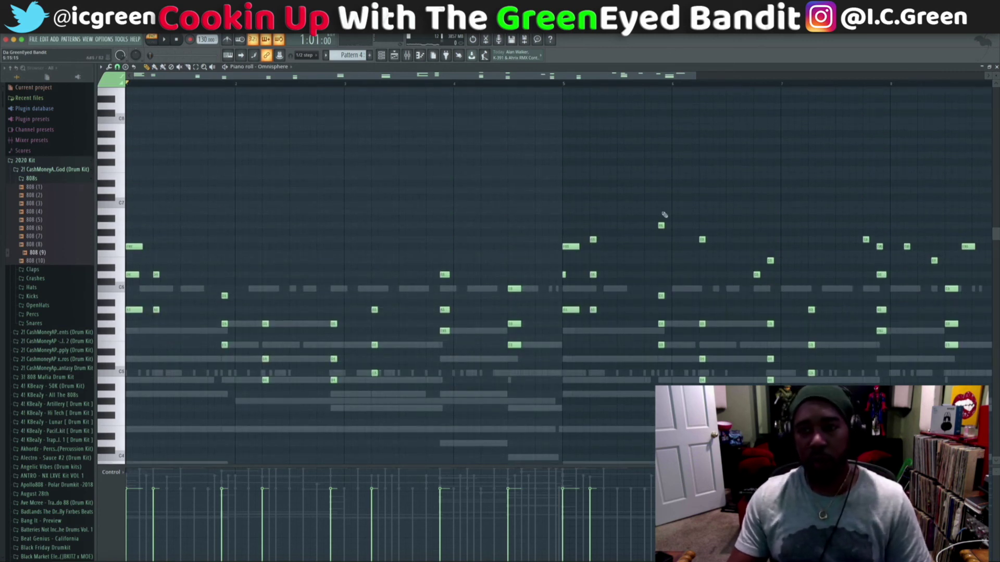
drag(628, 76, 720, 77)
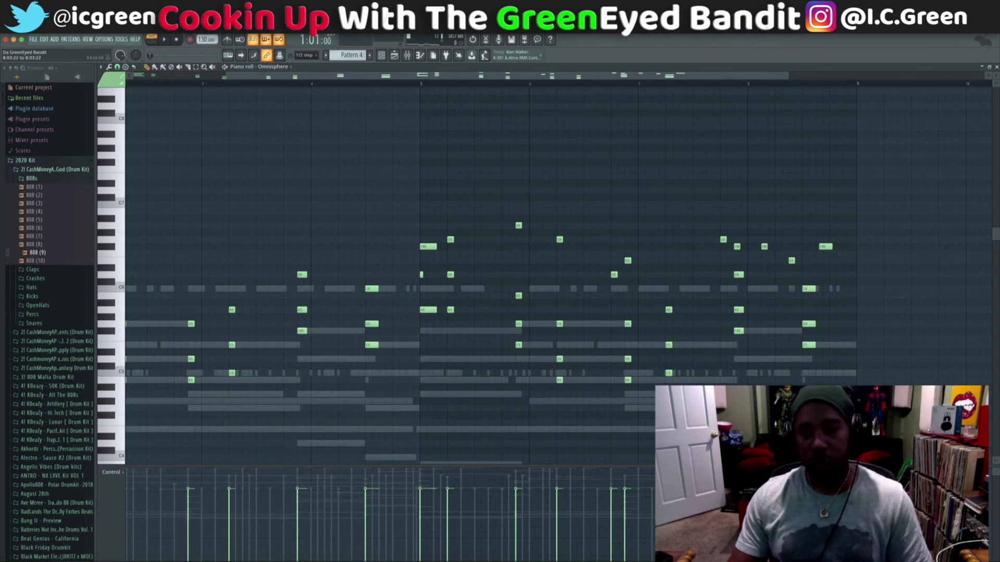
drag(766, 429, 4, 182)
key(Delete)
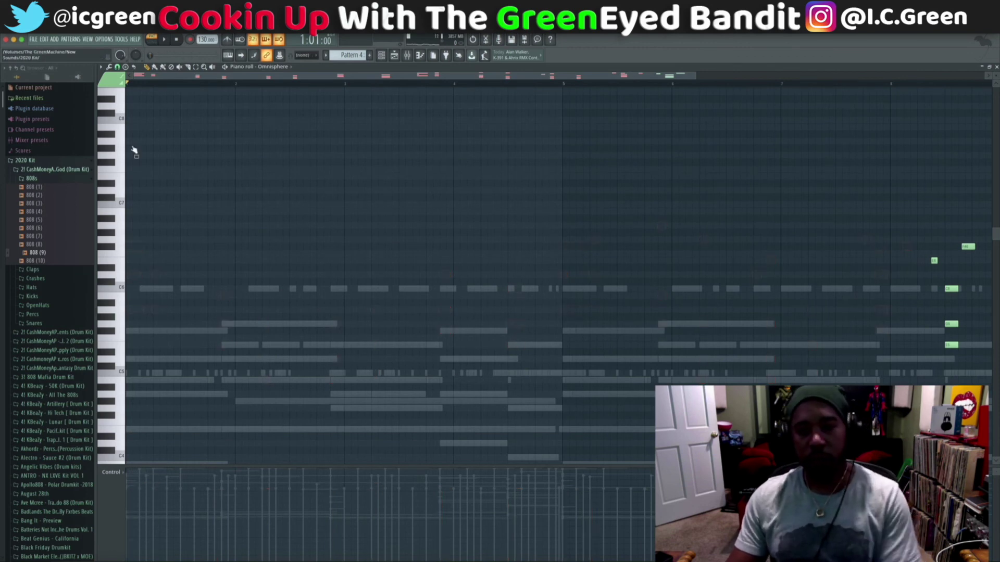
click(391, 56)
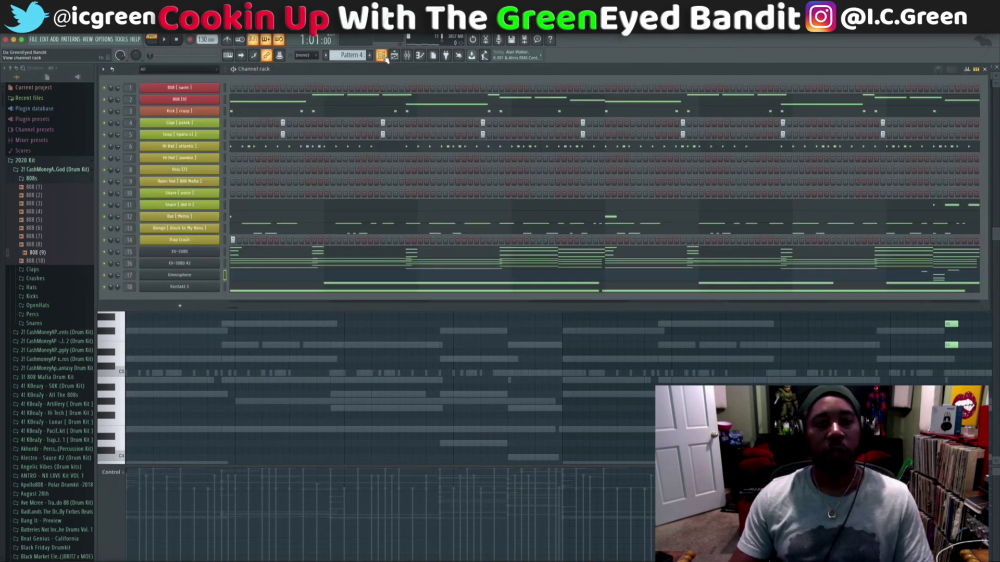
key(space)
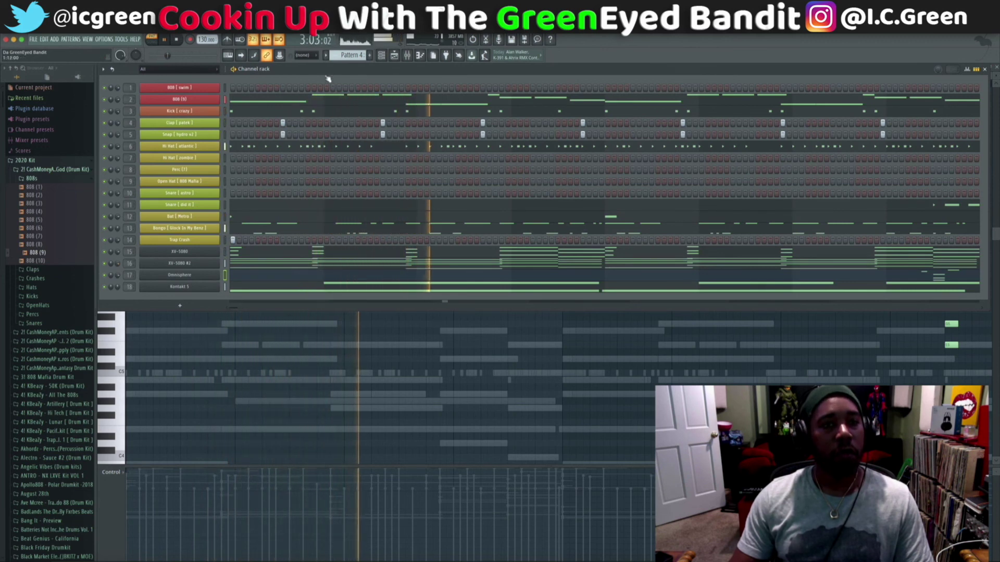
Rename Pattern 4 as "Verse 1 pt 2" and give it the green preset colour.
click(350, 55)
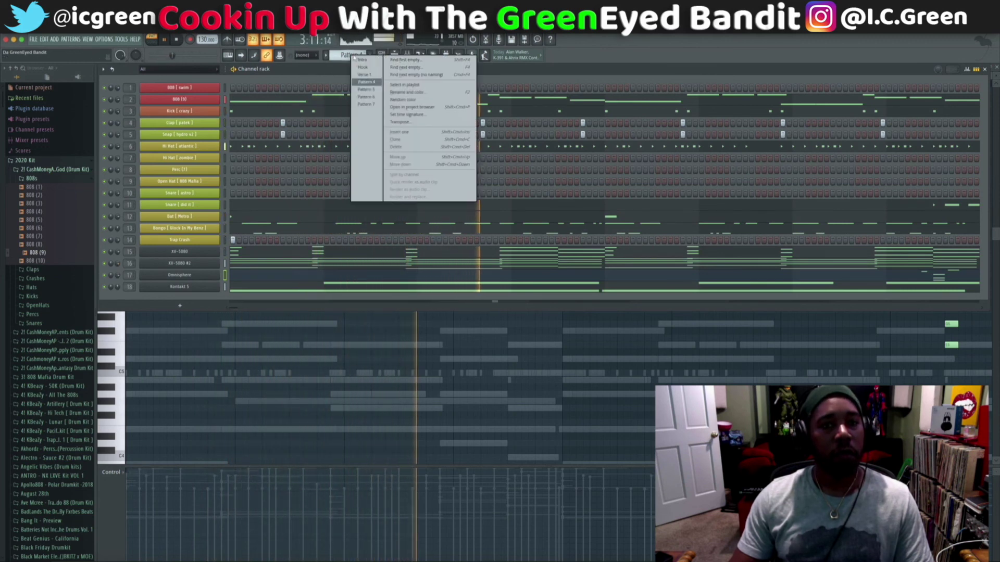
click(403, 92)
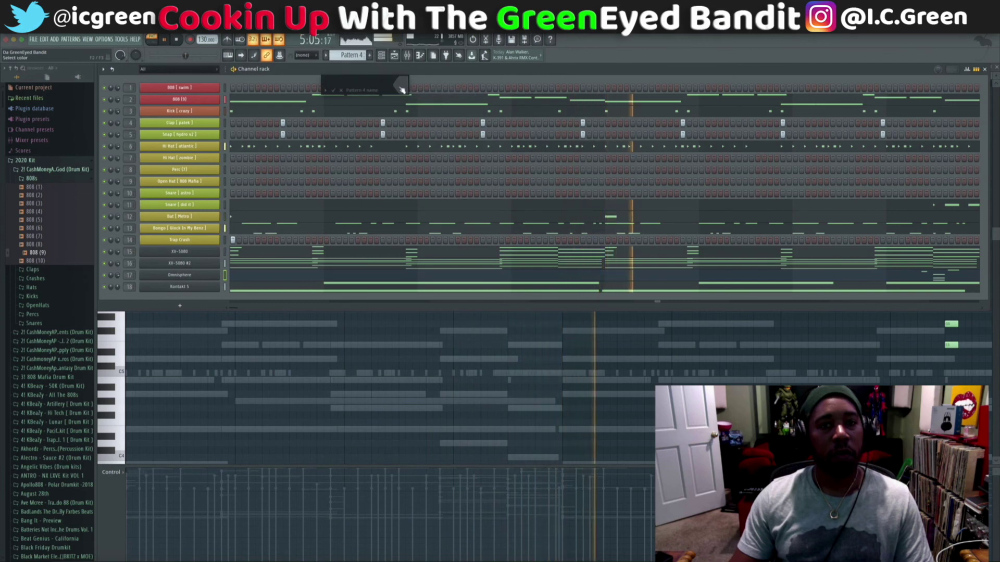
text(Veres)
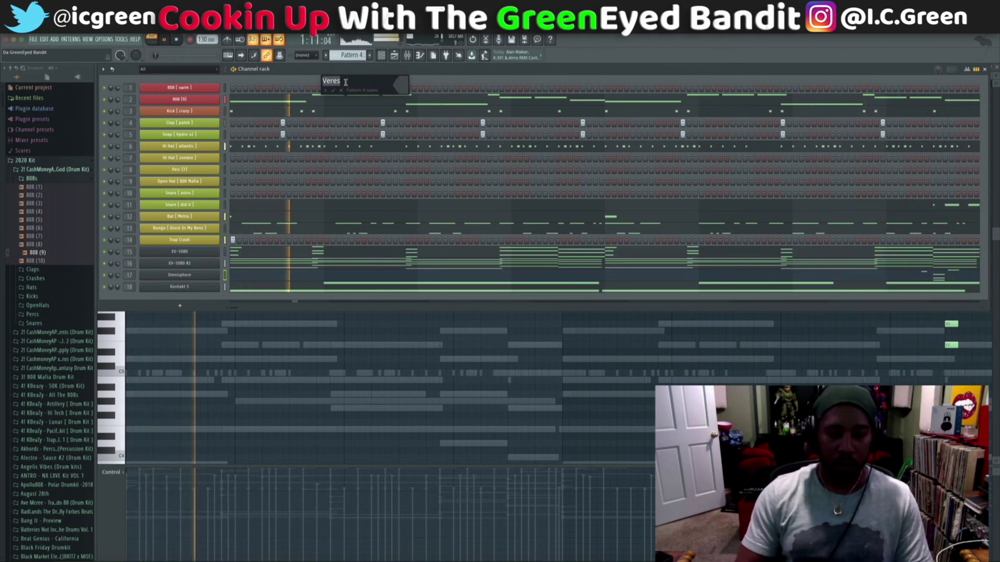
key(BackSpace)
key(BackSpace)
text(pt 2)
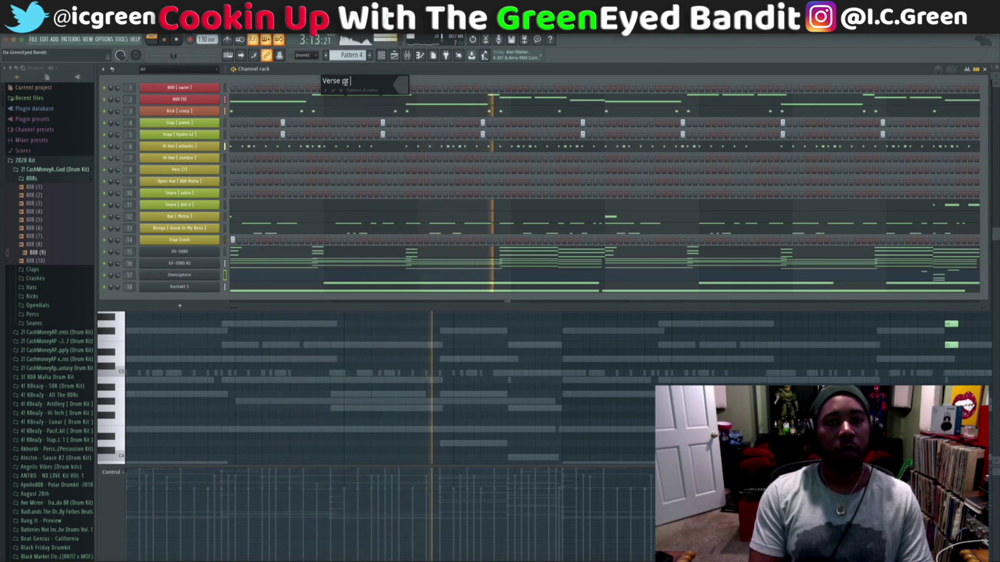
key(BackSpace)
key(BackSpace)
key(BackSpace)
key(BackSpace)
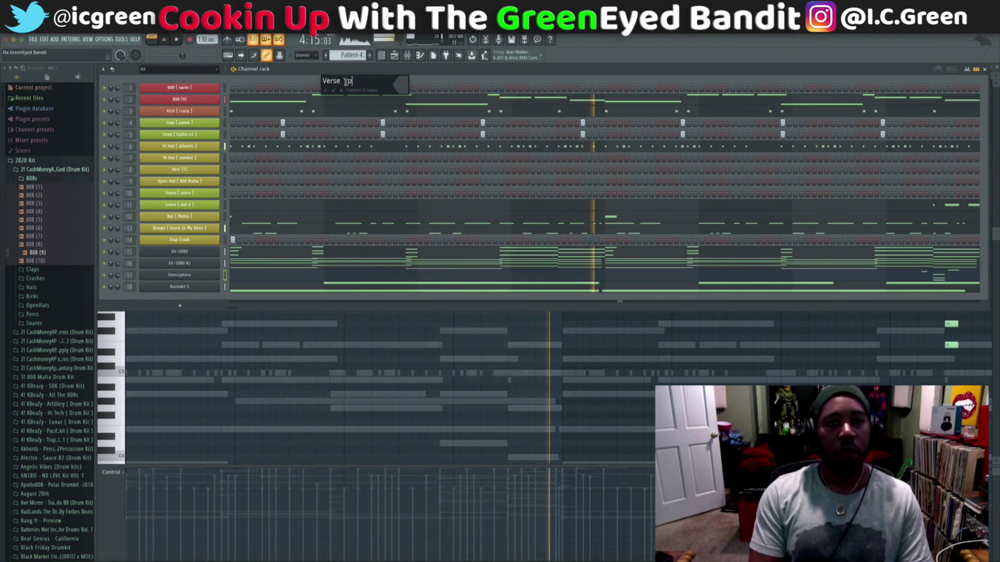
text(pt 2)
click(345, 81)
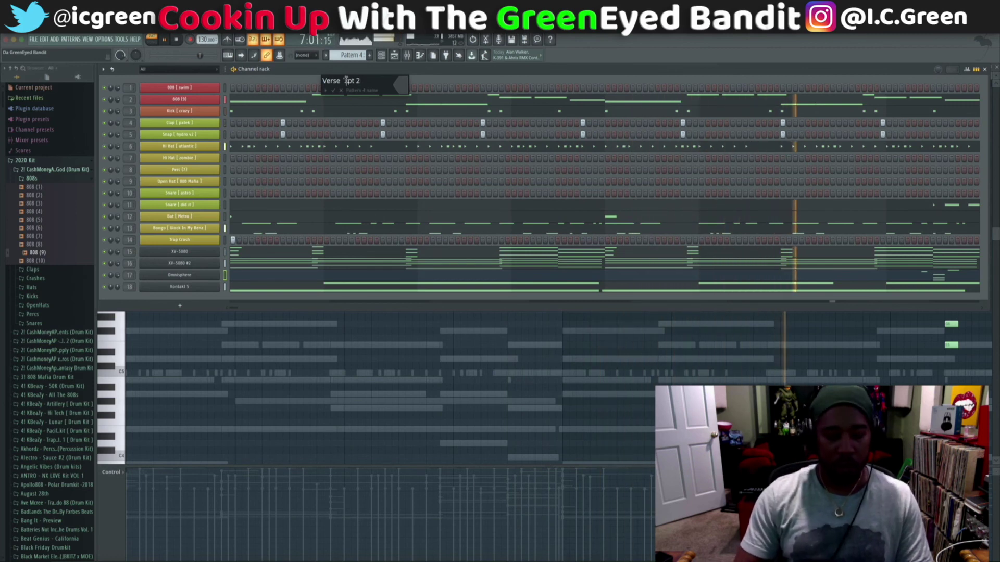
click(407, 87)
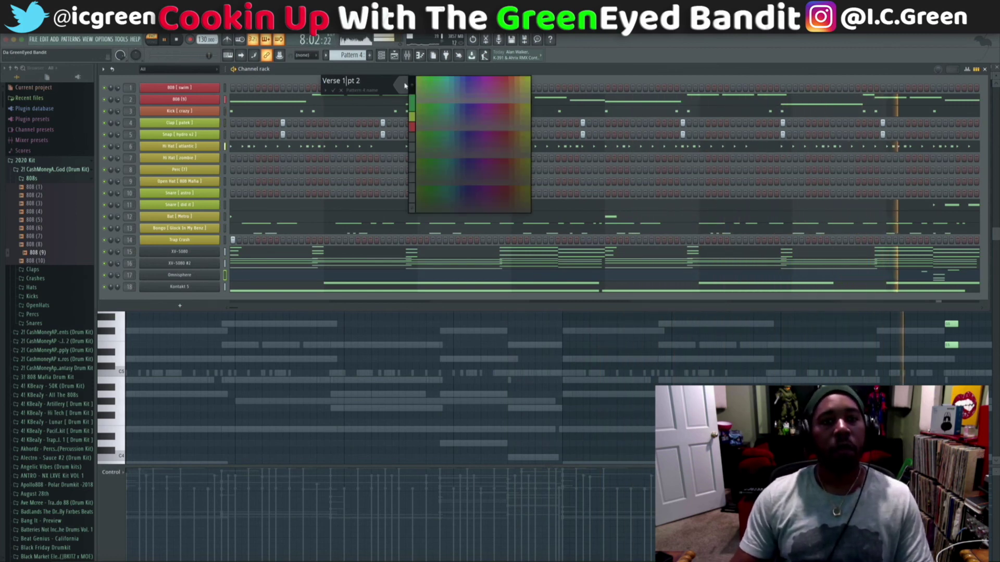
click(414, 101)
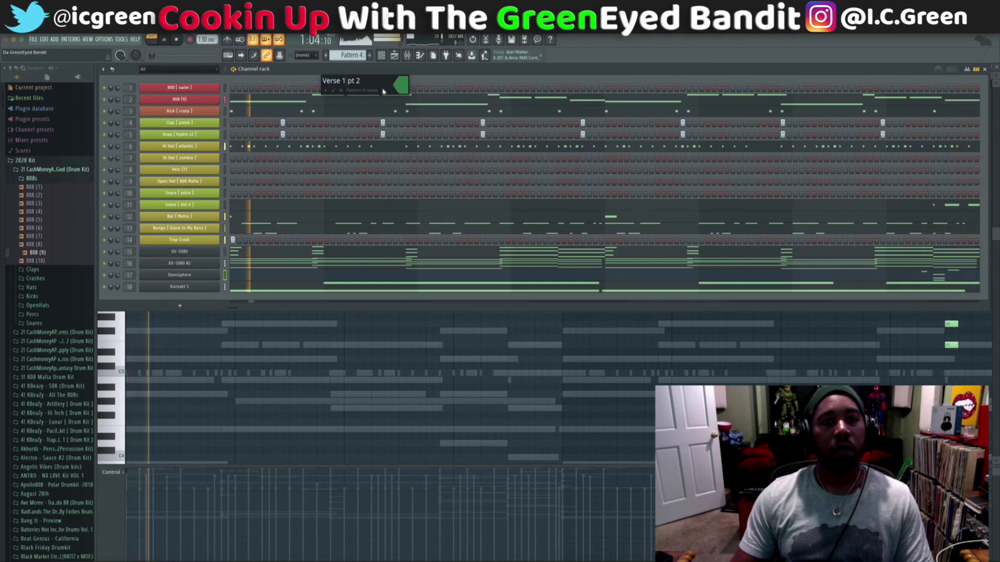
key(Return)
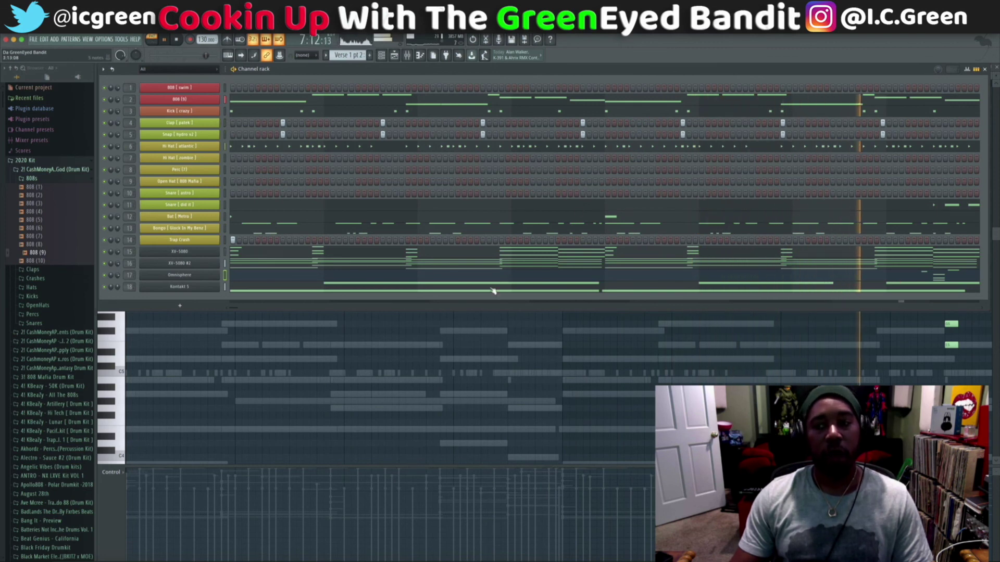
Examine the 808 (9) notes of Verse 1 pt 2 and audition the ending from bar 7.
key(space)
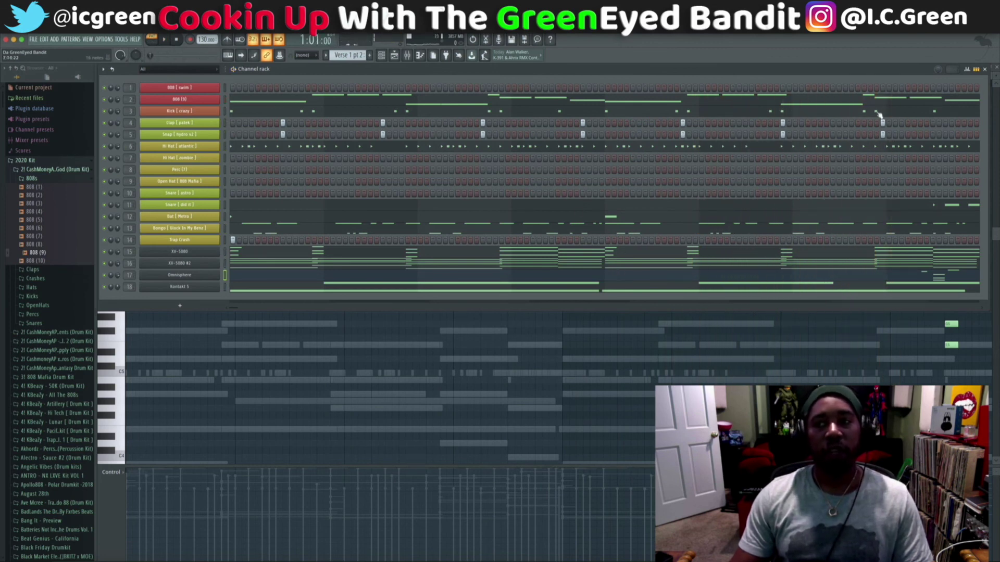
key(F6)
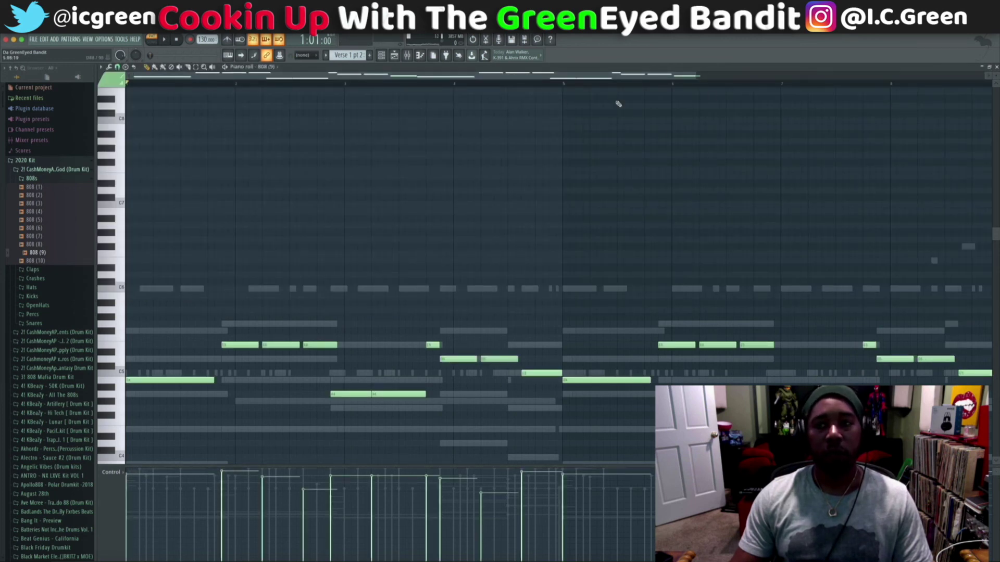
key(space)
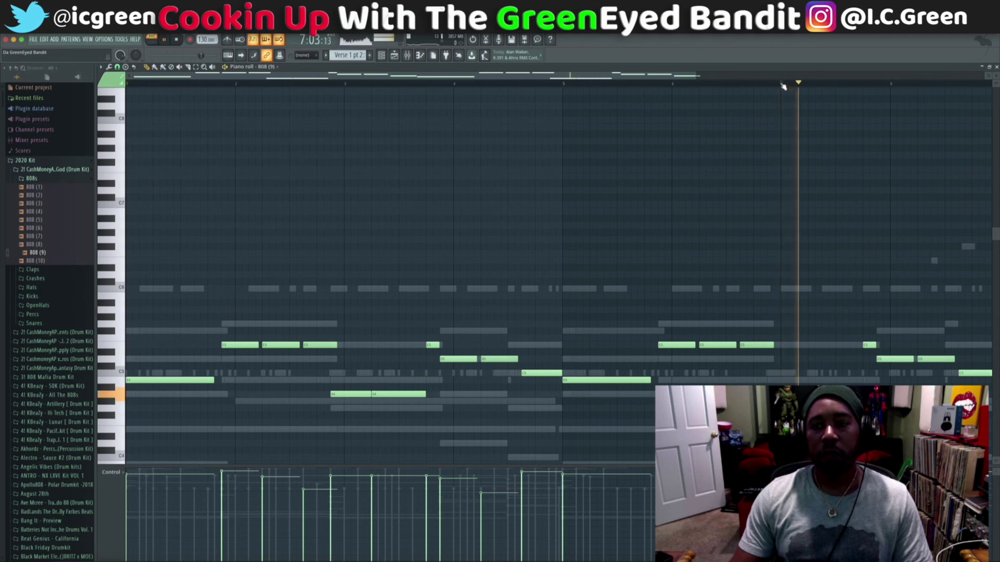
key(space)
key(space)
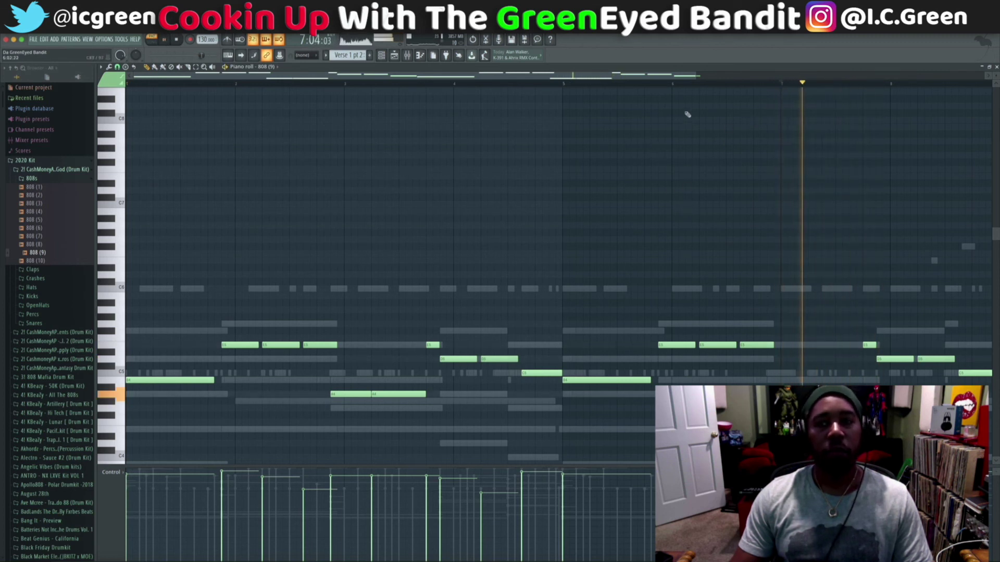
key(space)
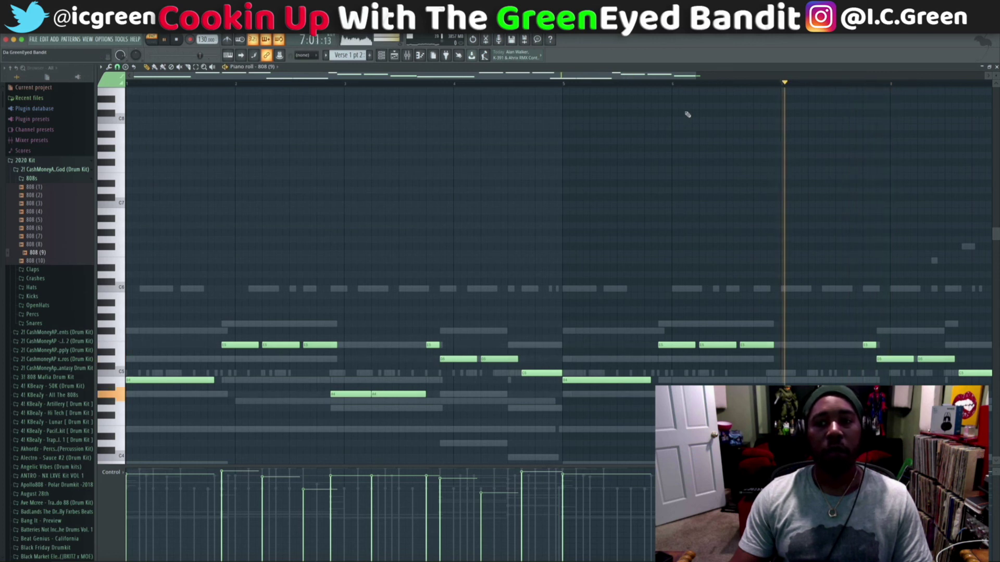
key(space)
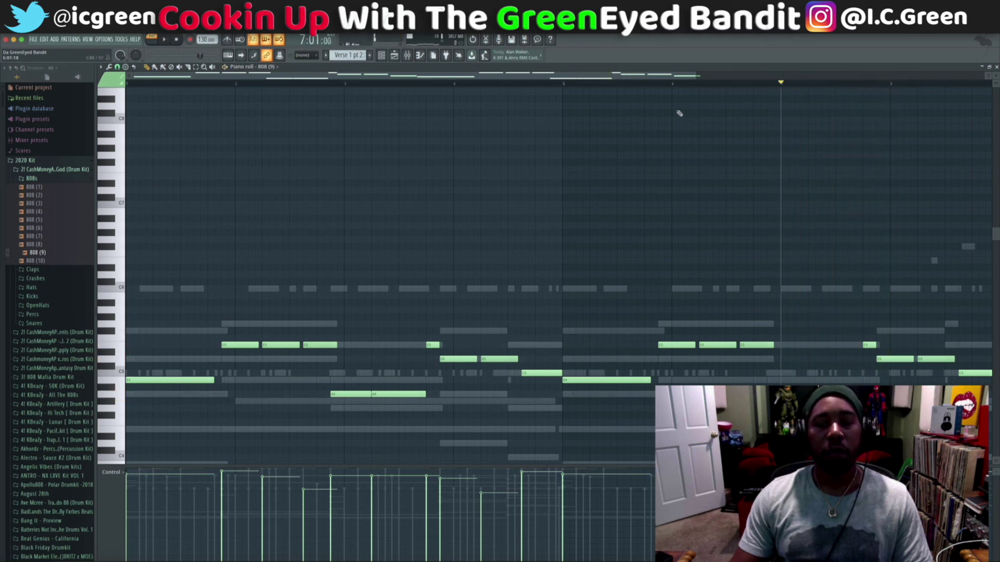
Review the Kick [ crazy ] and Clap [ patek ] notes while replaying the pattern from bar 7.
scroll(271, 68, up, 2)
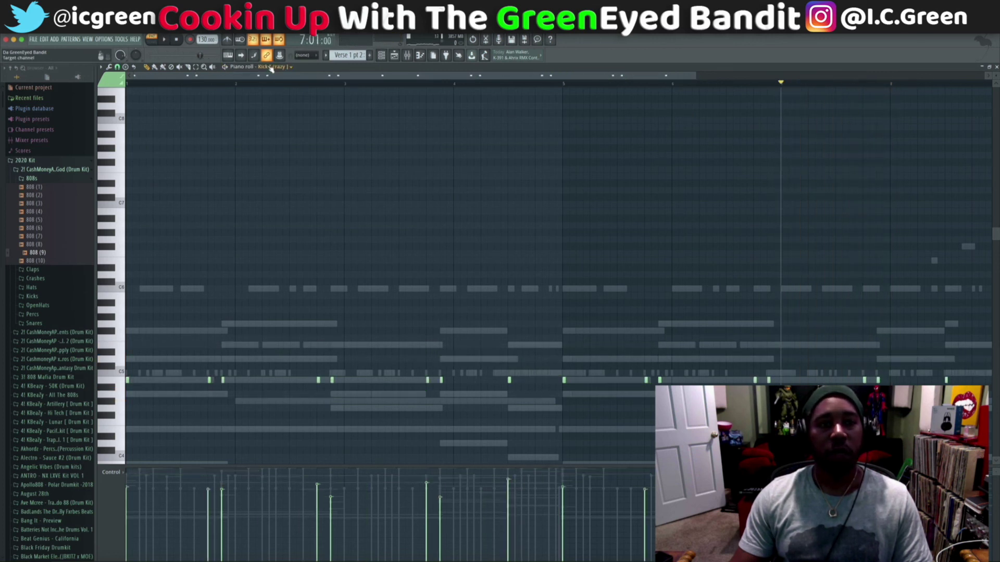
key(space)
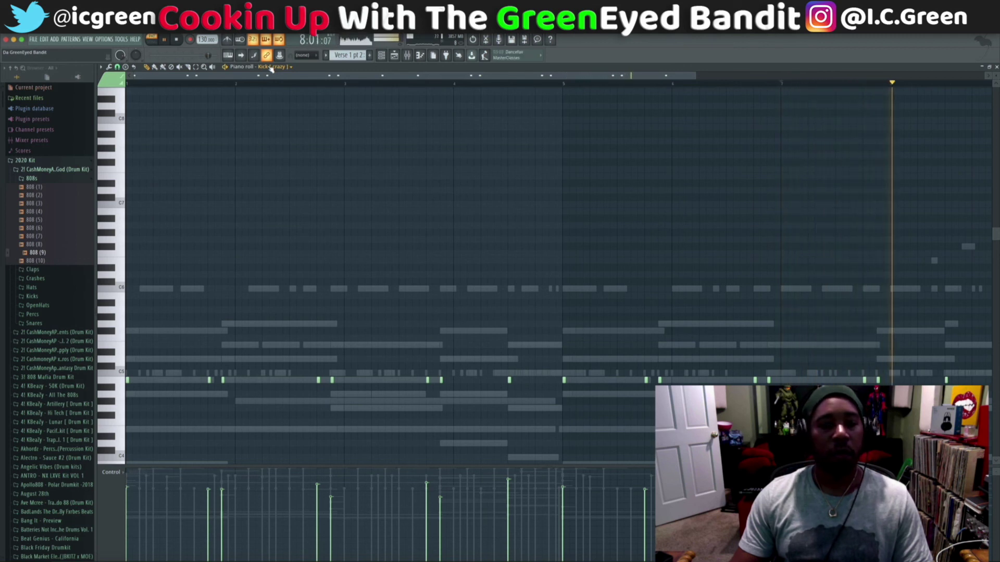
key(space)
key(space)
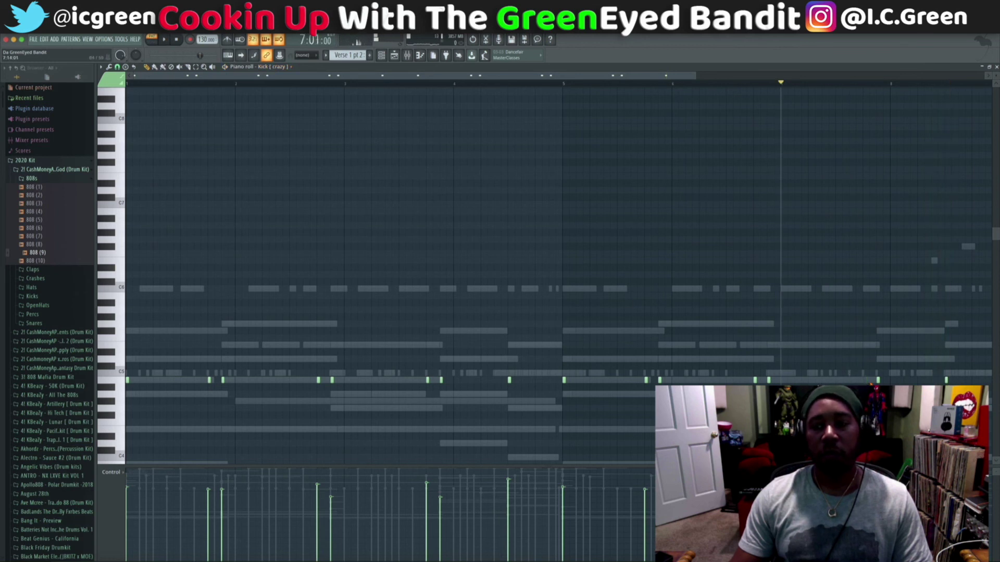
scroll(776, 354, down, 3)
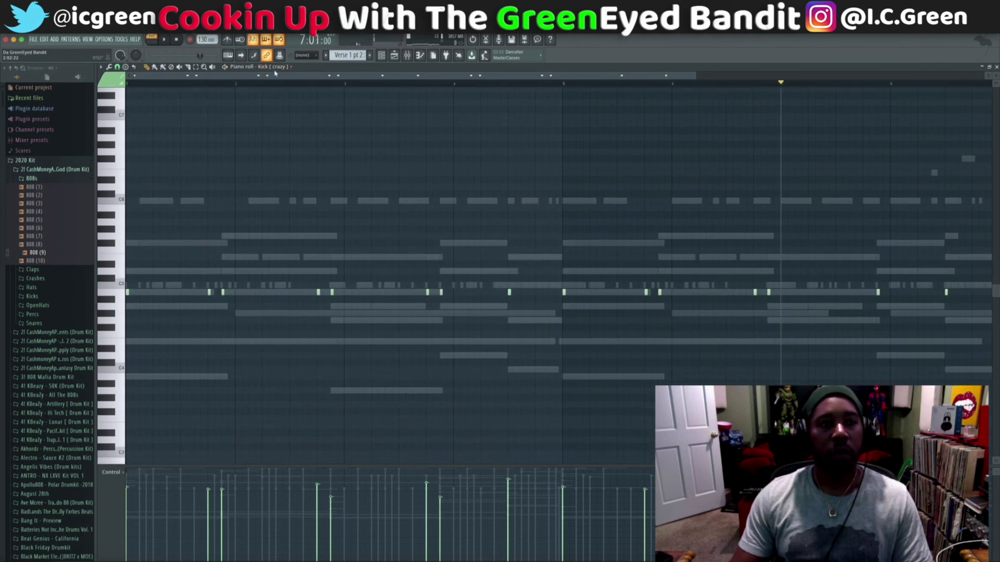
scroll(281, 67, down, 1)
key(space)
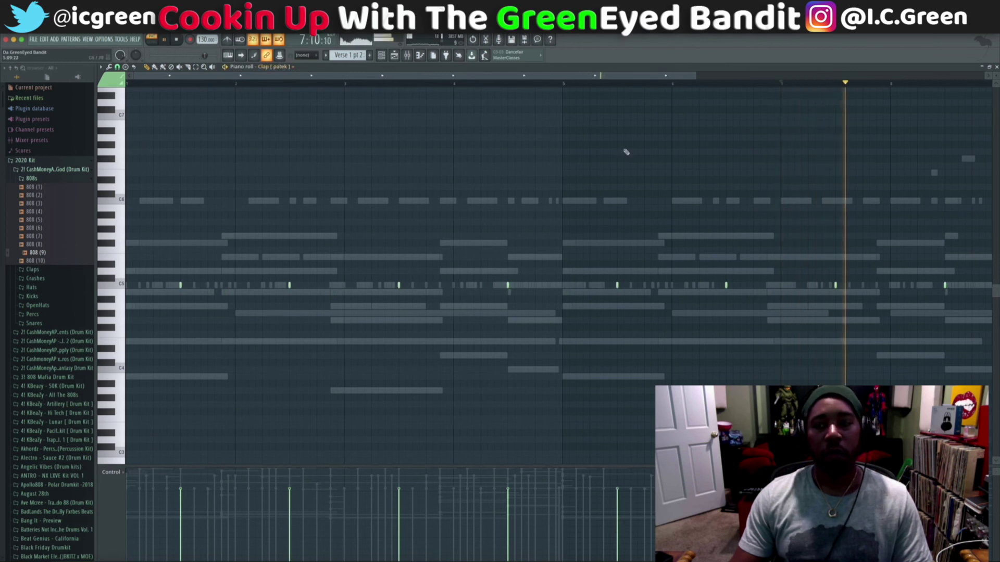
key(space)
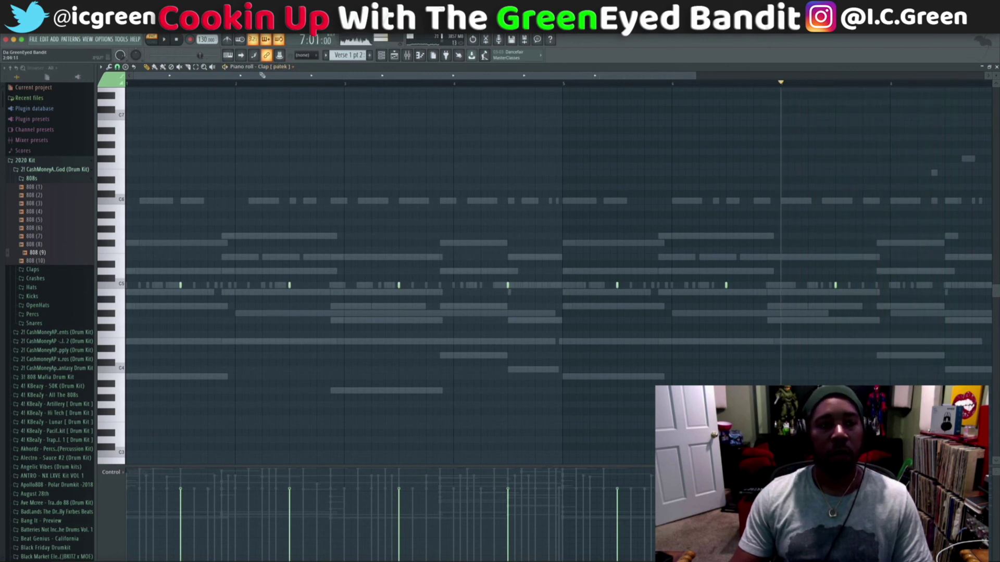
Delete the Hi Hat [ atlantic ] notes from the middle of bar 7 through the end of bar 8 during playback.
key(space)
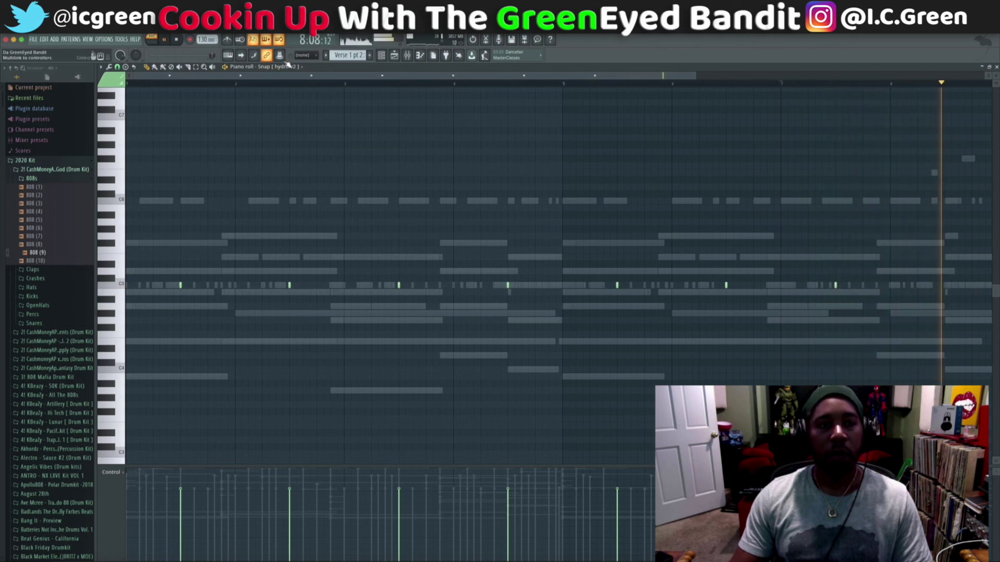
scroll(285, 68, down, 1)
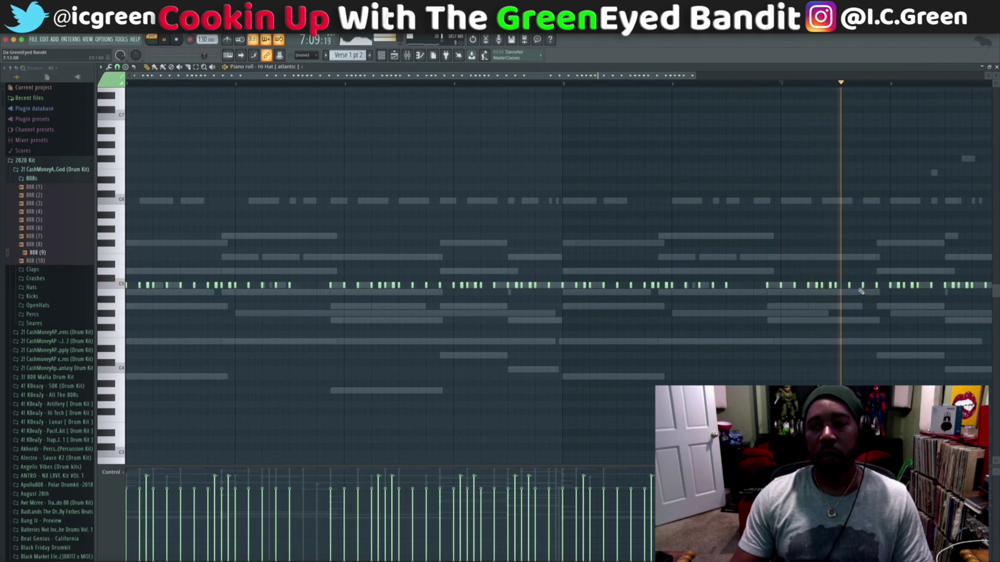
drag(849, 287, 998, 286)
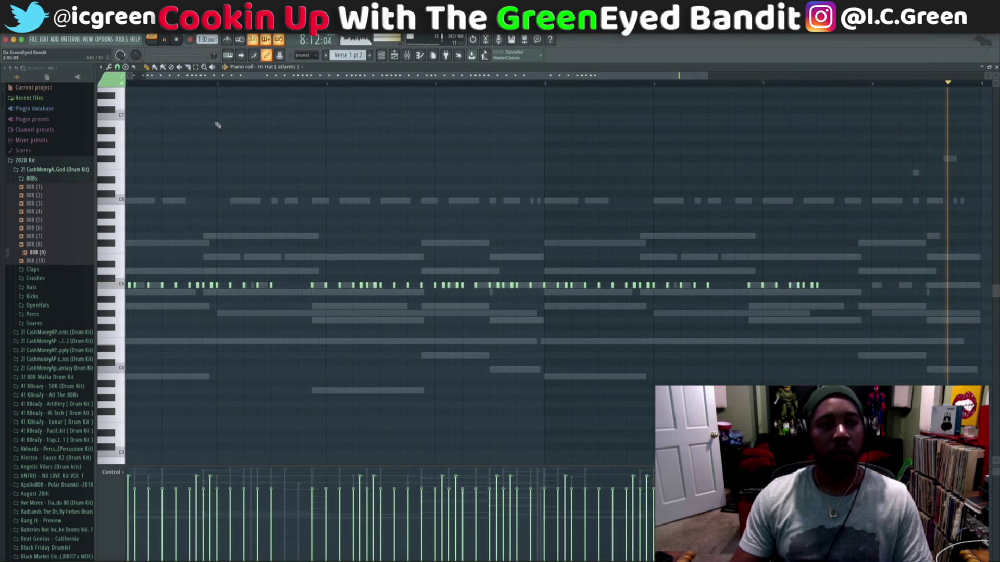
Delete the two Bongo [ Glock In My Benz ] C6 notes around the bar 7–8 boundary and the C5 note starting bar 8.
scroll(277, 68, down, 1)
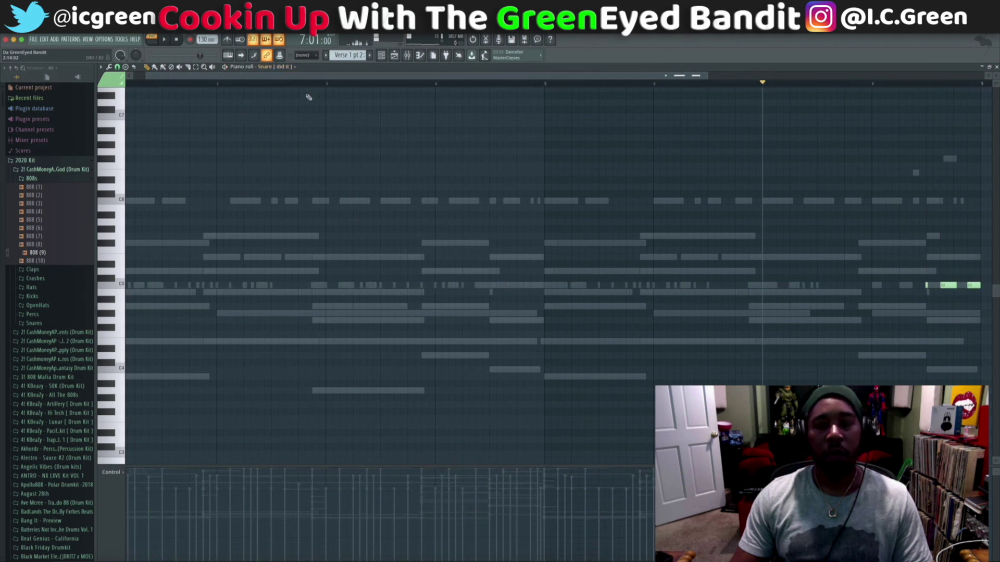
scroll(285, 69, down, 1)
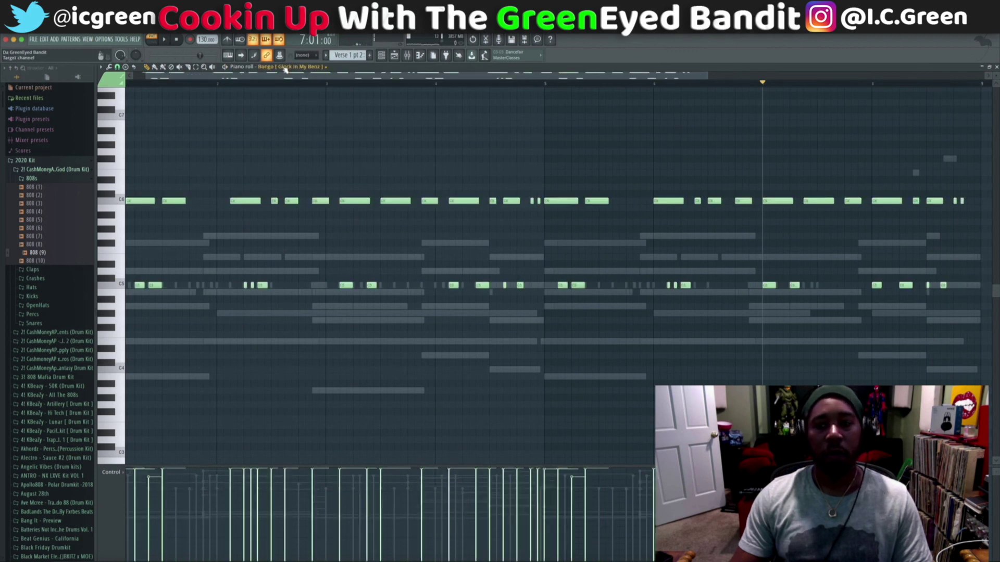
key(space)
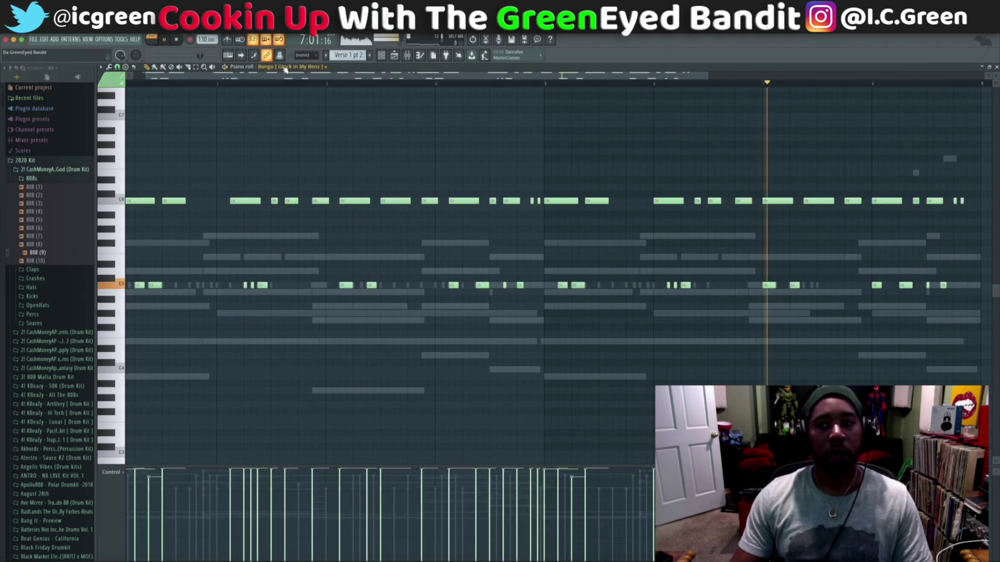
key(space)
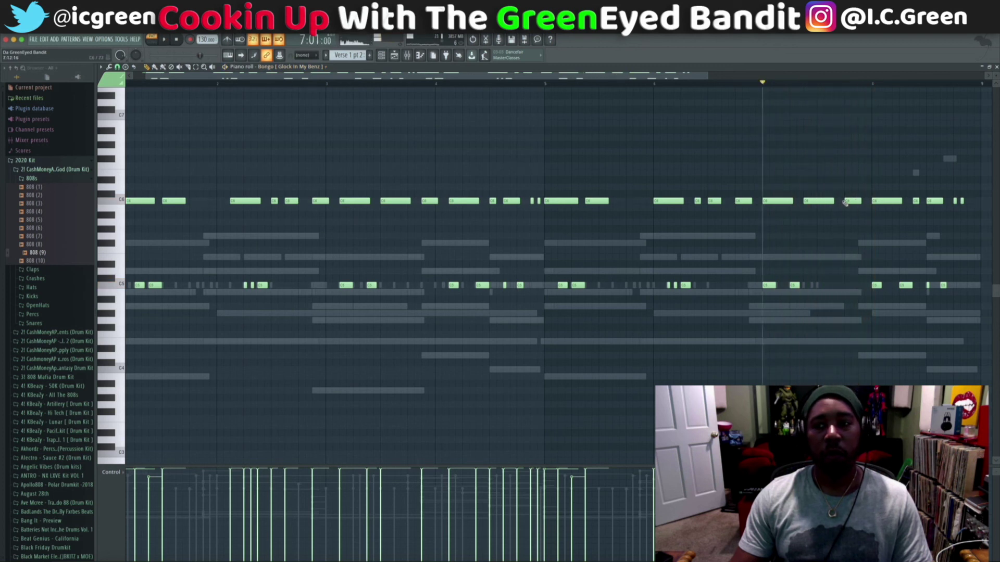
key(space)
right_click(851, 202)
right_click(877, 202)
right_click(876, 286)
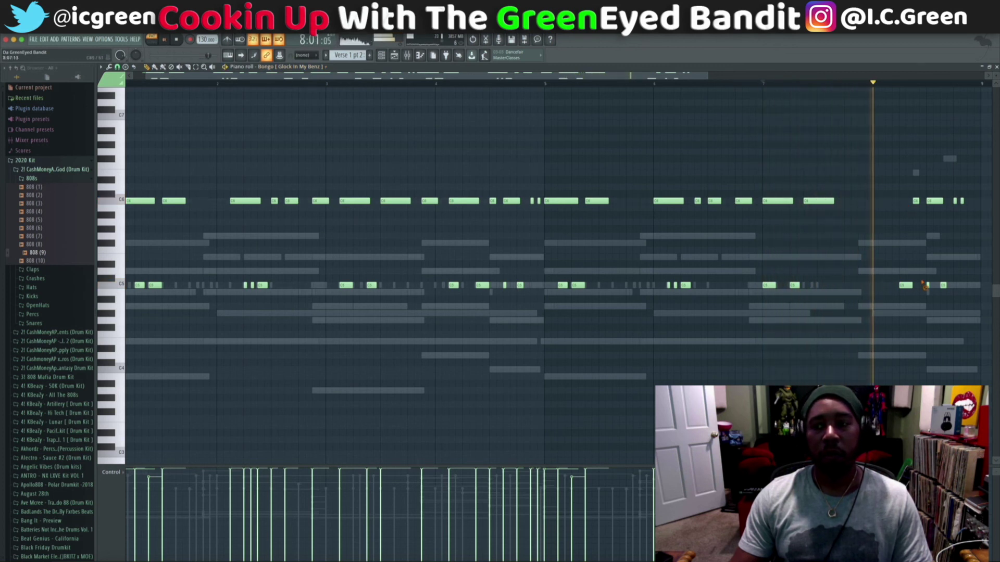
key(space)
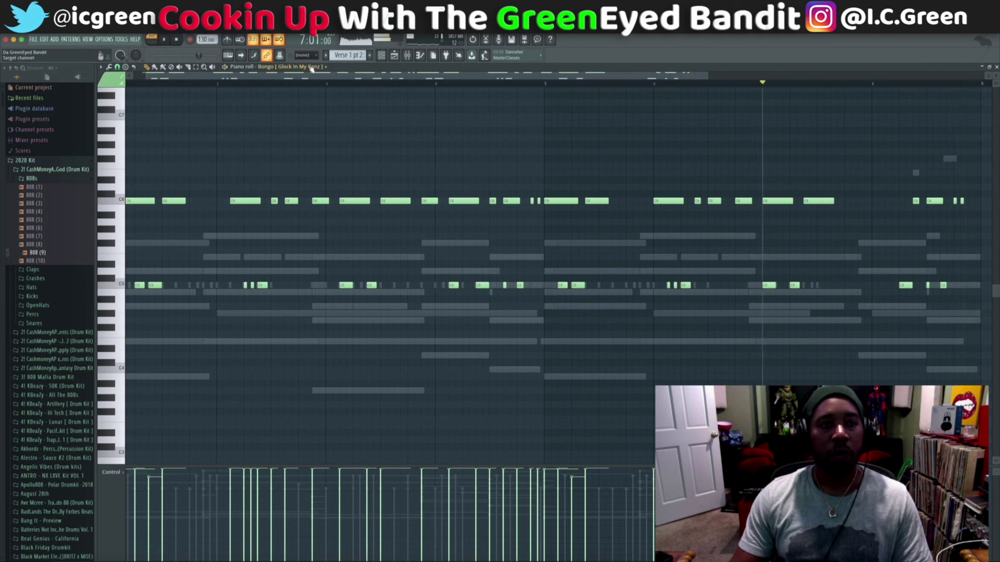
Examine the Trap Crash, XV-5000, XV-5000 #2 and Snap notes while replaying the pattern from bar 7.
scroll(308, 68, down, 1)
key(space)
key(space)
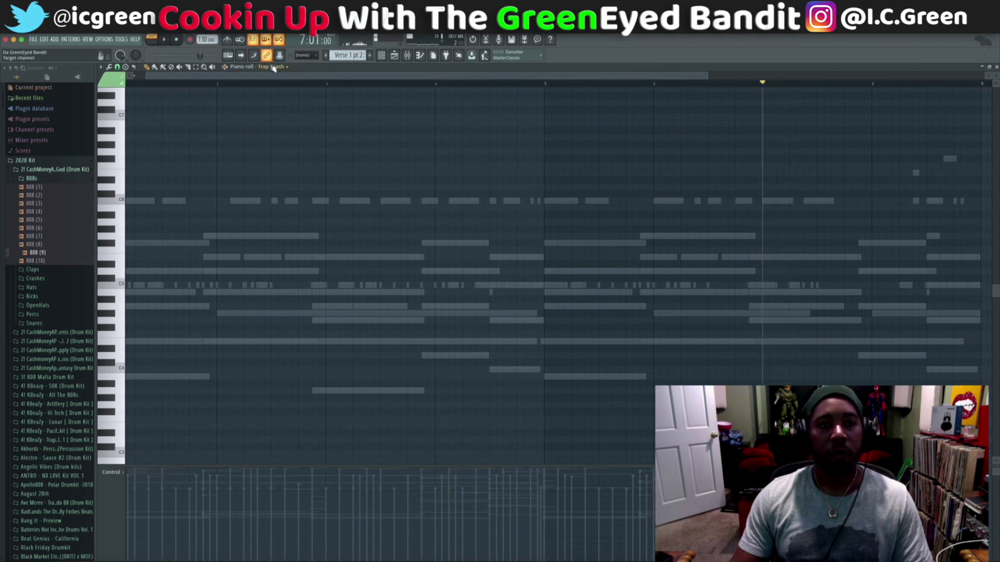
scroll(273, 68, down, 1)
key(space)
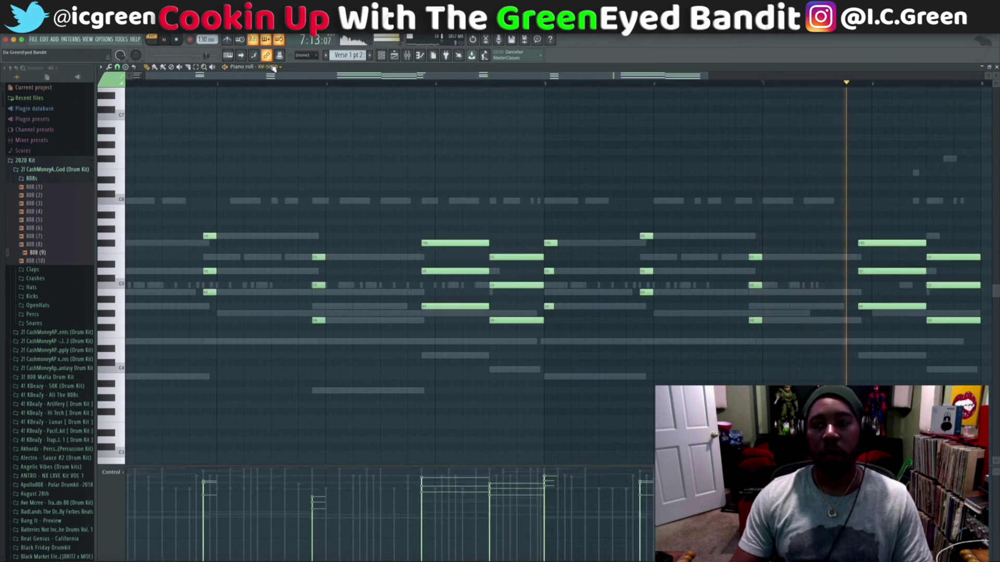
scroll(273, 67, down, 1)
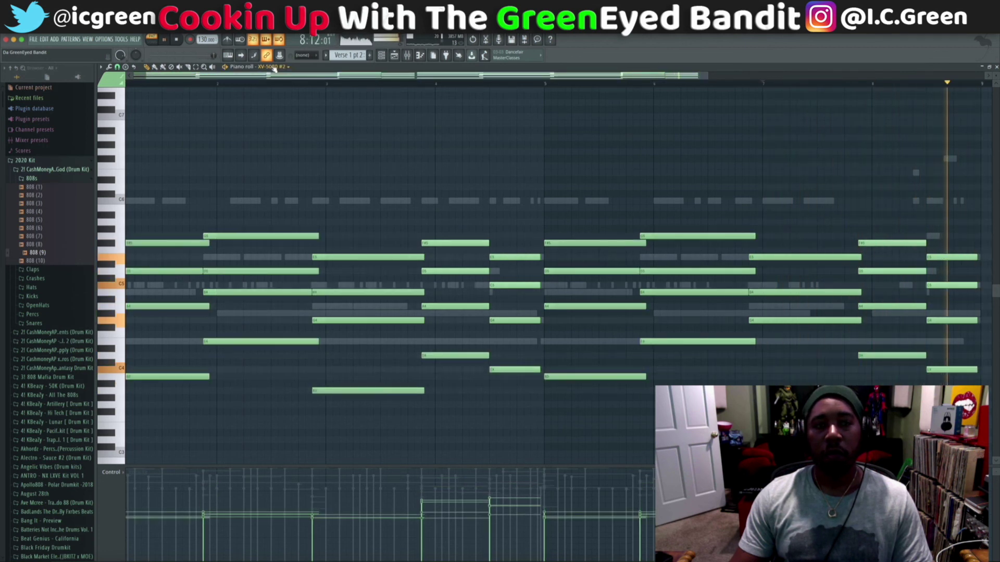
scroll(273, 68, down, 2)
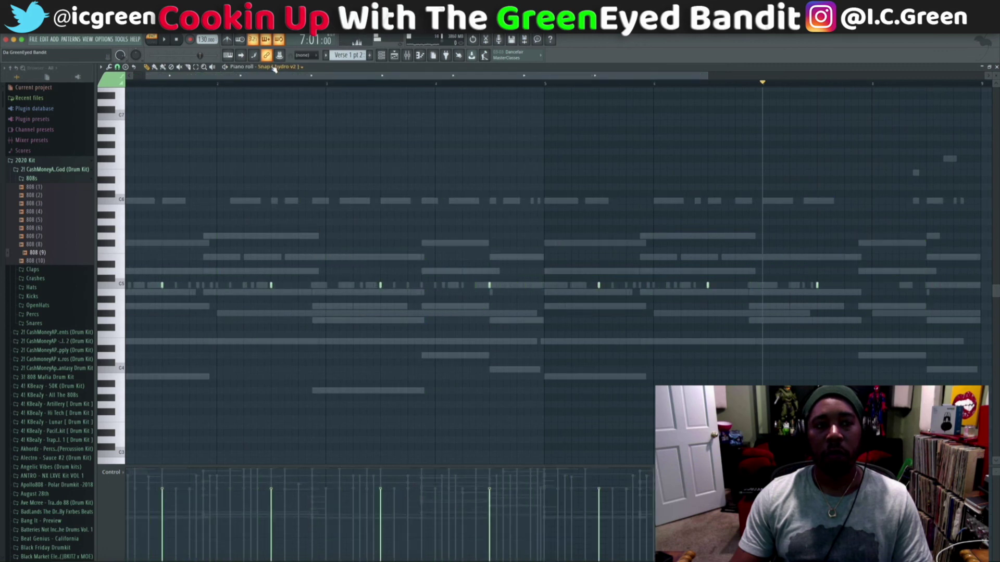
Delete the last two 808 (9) notes in bar 8 and shorten the preceding note to end at the start of bar 8.
scroll(273, 68, down, 1)
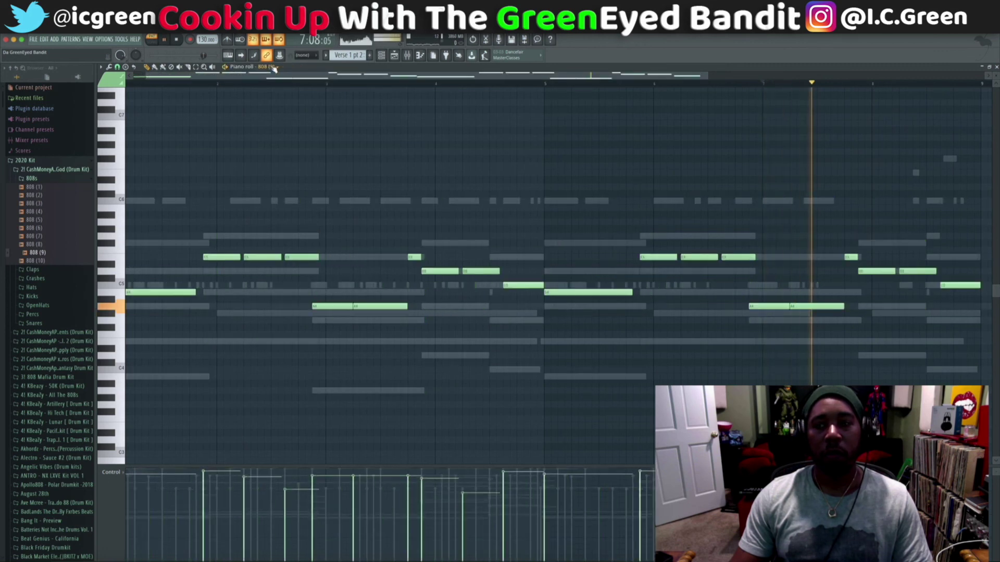
scroll(273, 67, down, 1)
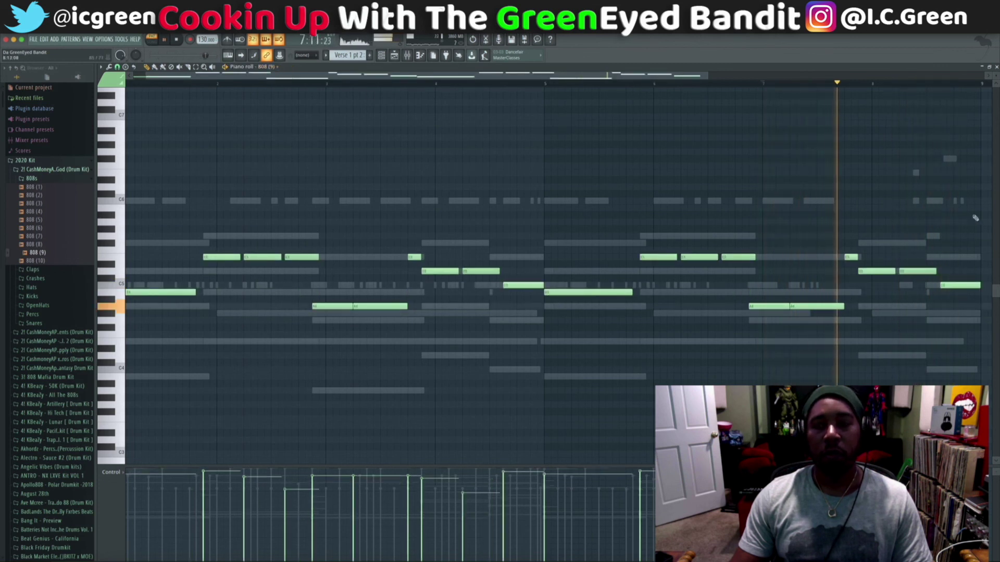
right_click(929, 271)
right_click(956, 285)
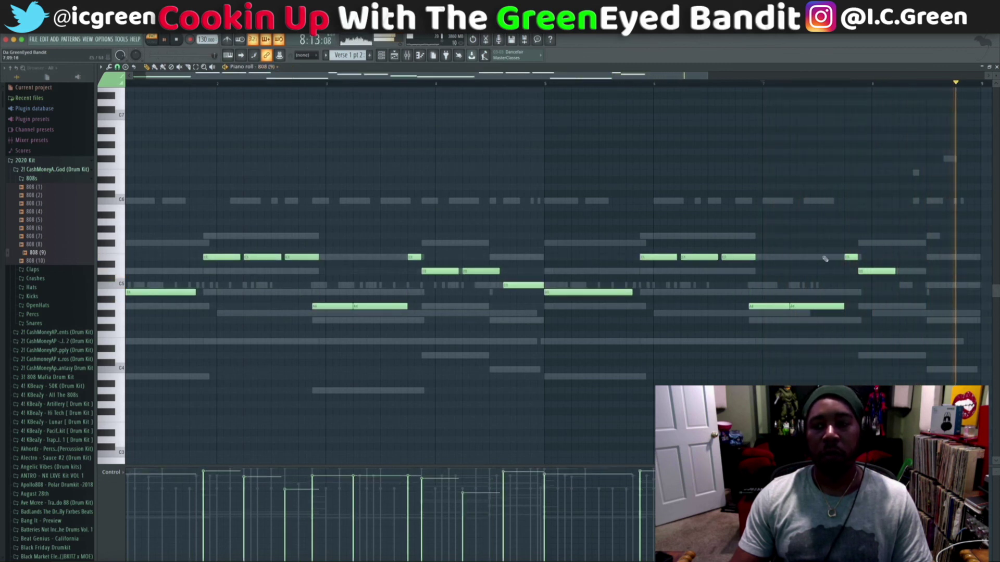
scroll(406, 154, up, 3)
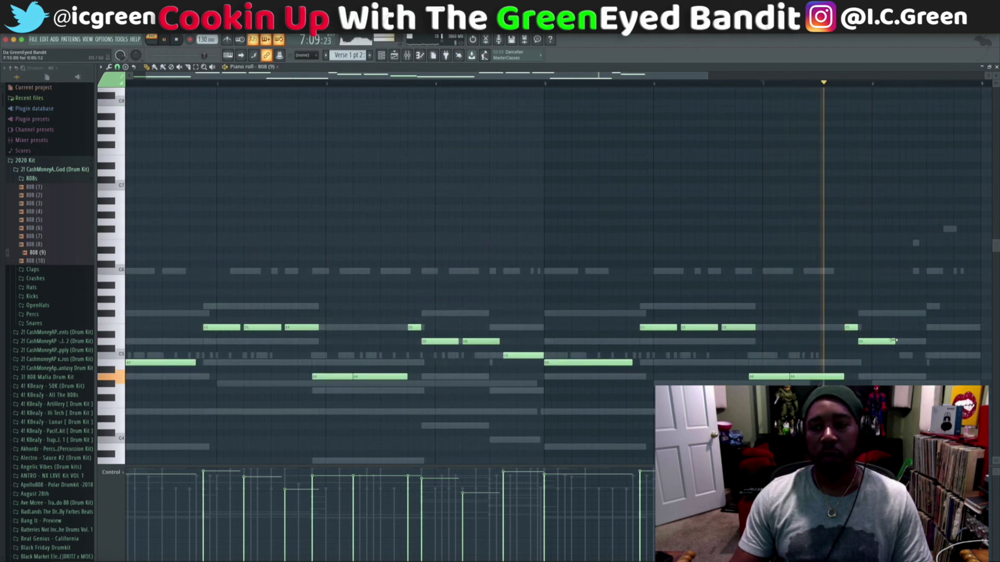
drag(893, 341, 870, 342)
key(KP_Divide)
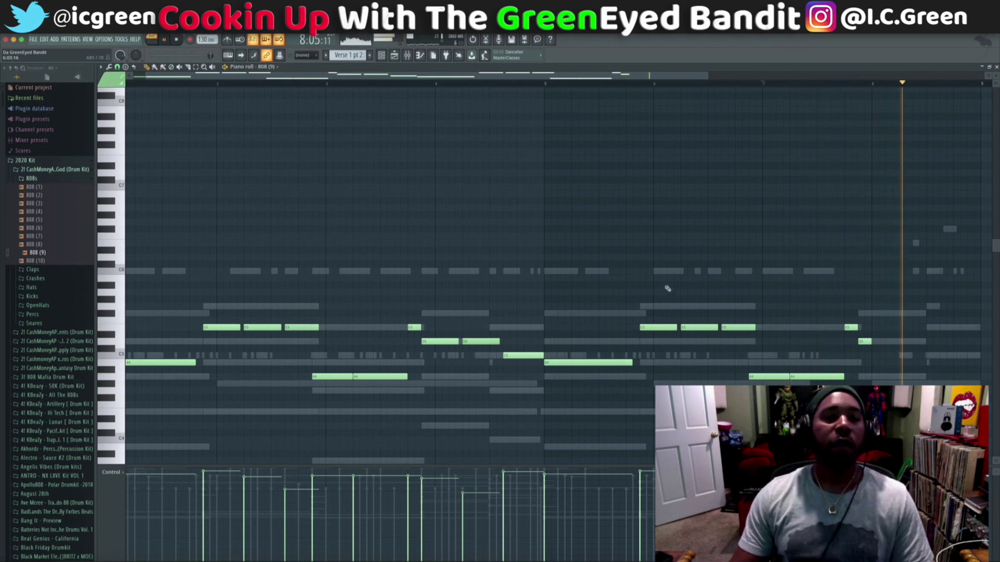
key(space)
Switch to the Hook pattern, audition it and close the piano roll.
scroll(355, 57, up, 2)
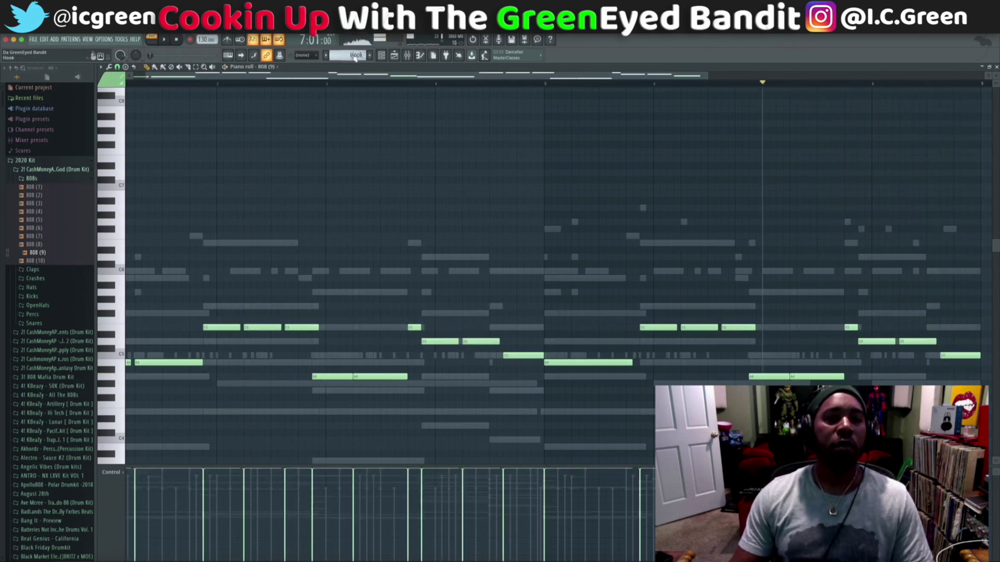
key(space)
key(space)
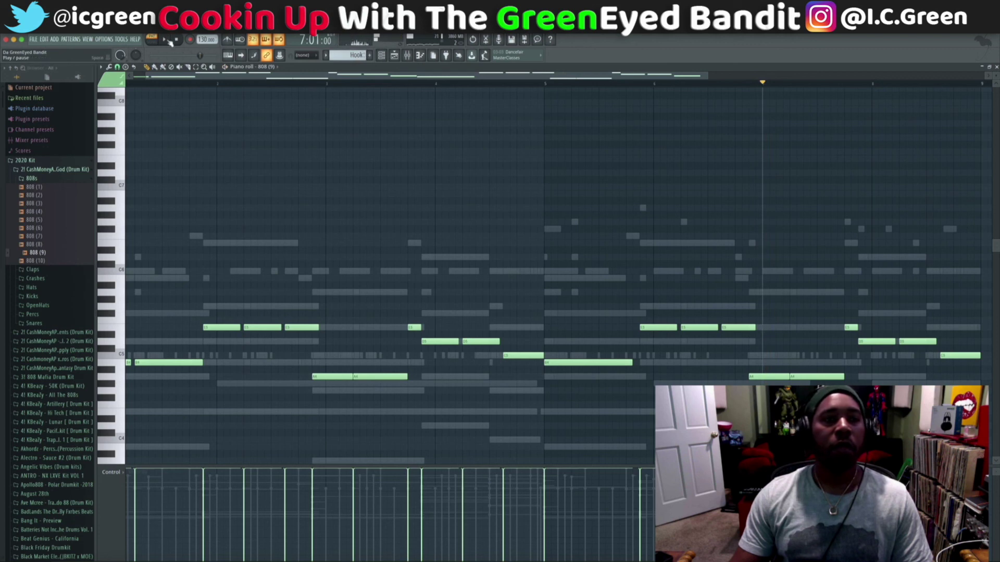
click(996, 67)
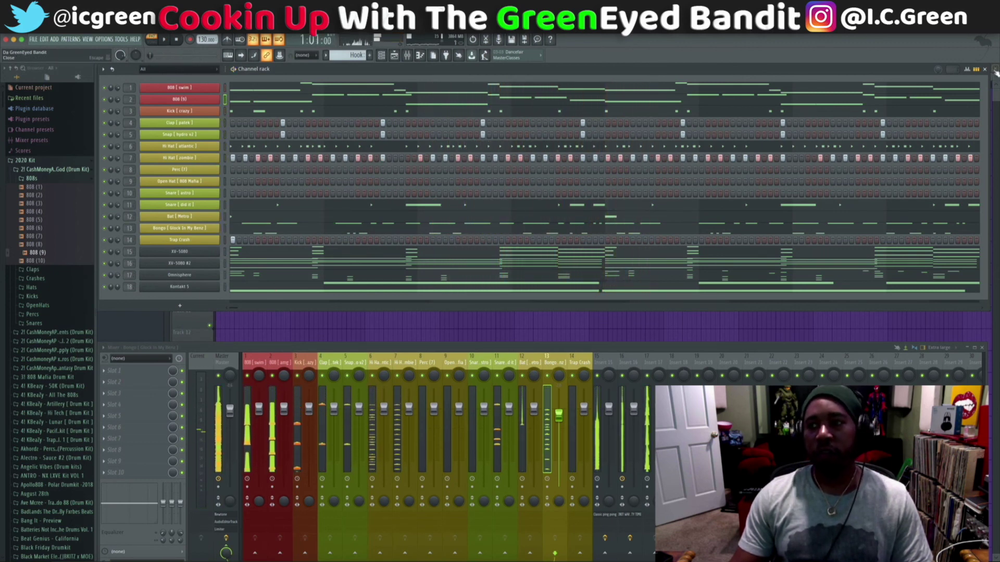
key(space)
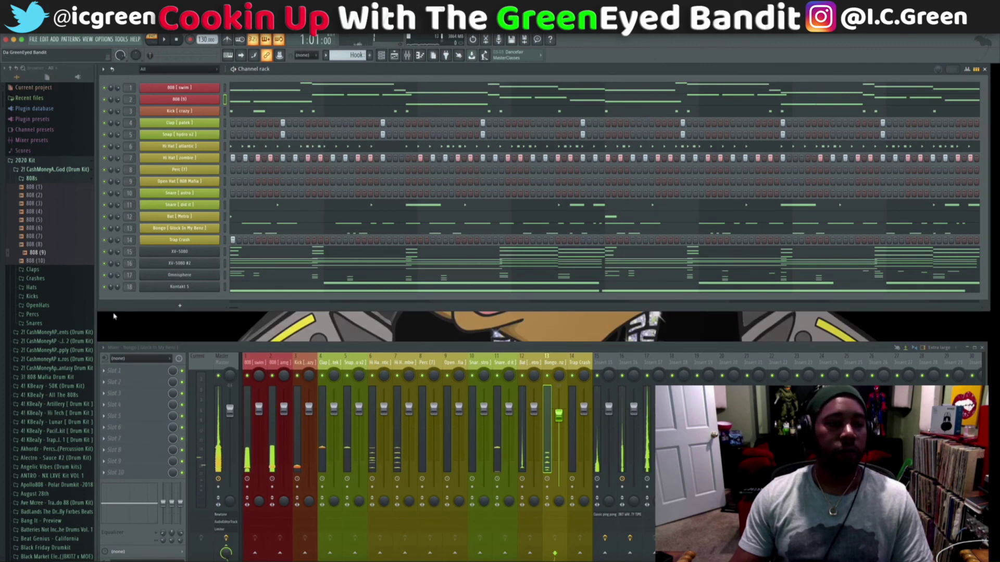
Arrange Intro, Hook, Verse 1, Verse 1 pt 2 and Hook clips on the playlist's first track at bars 1, 9, 17, 25 and 33.
click(394, 55)
drag(137, 98, 215, 104)
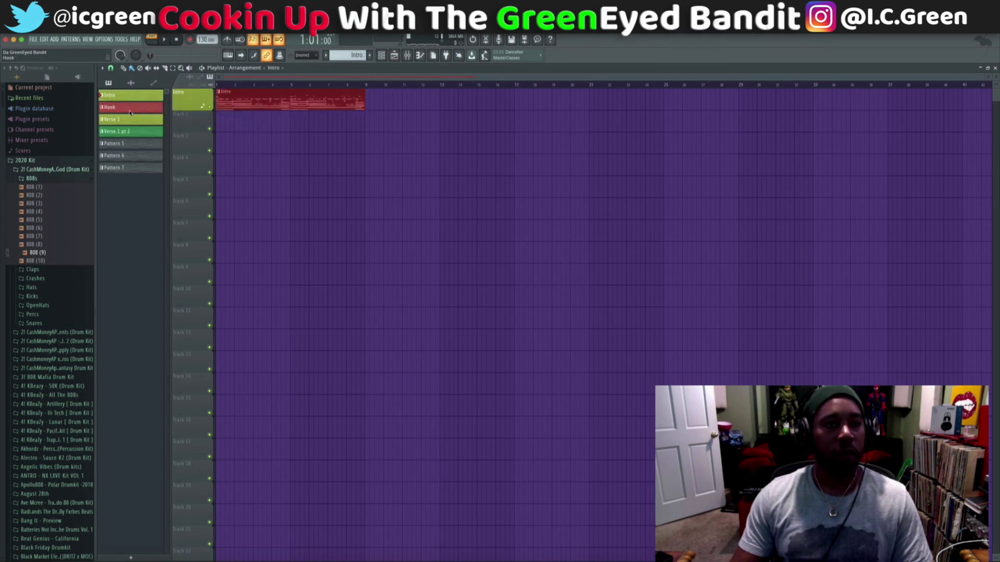
drag(127, 110, 516, 109)
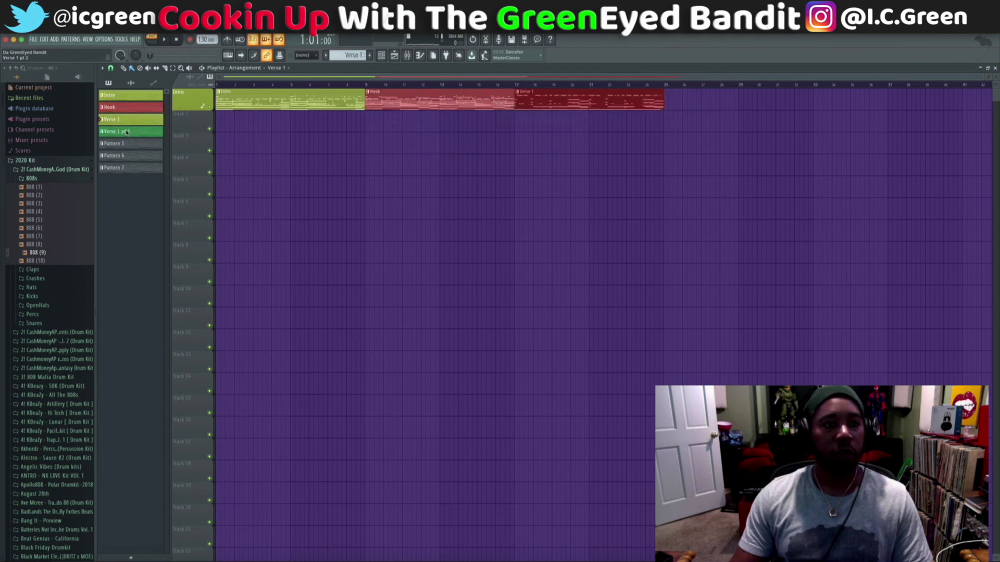
drag(127, 132, 667, 108)
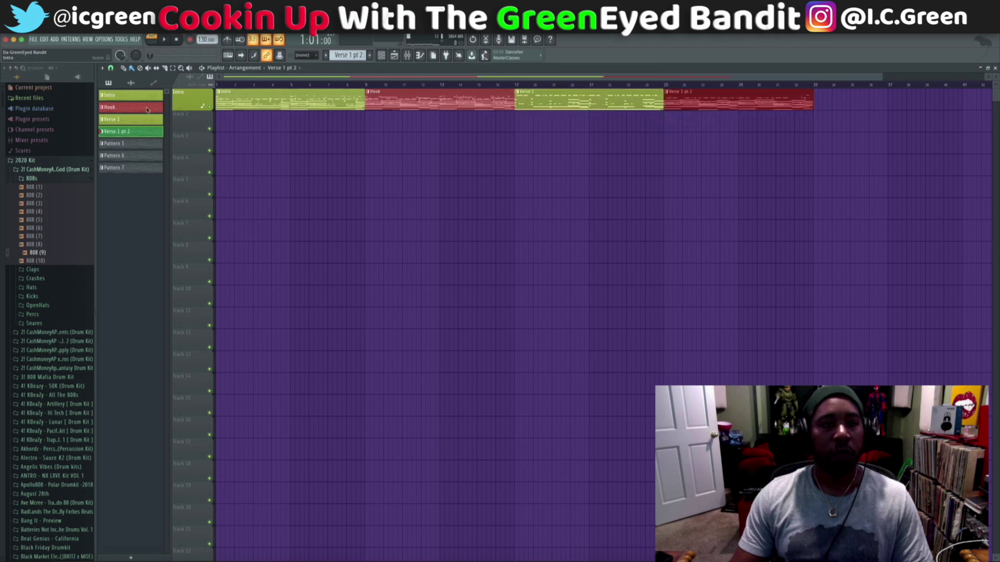
drag(110, 108, 807, 111)
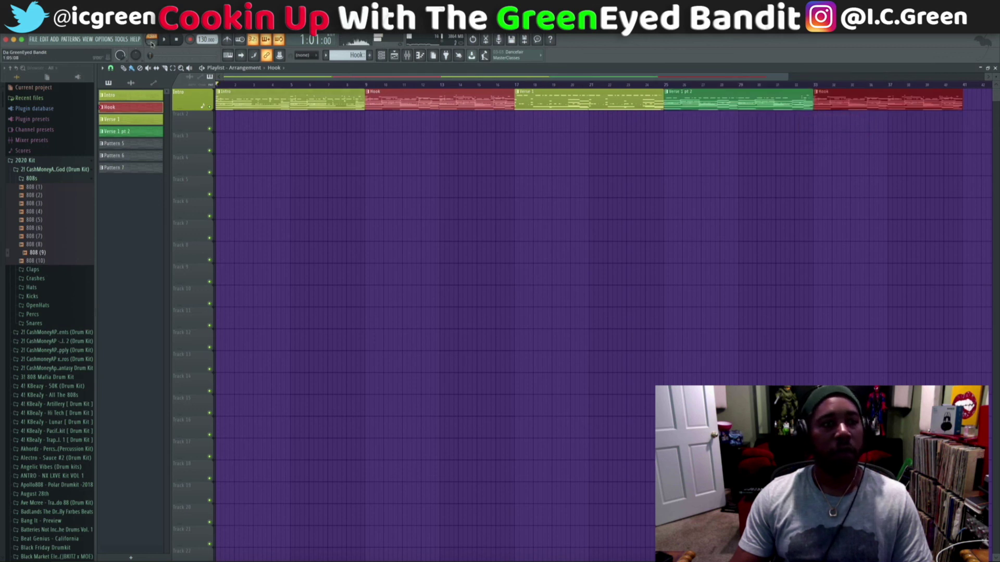
Play the whole arrangement in song mode while watching the mixer levels.
key(space)
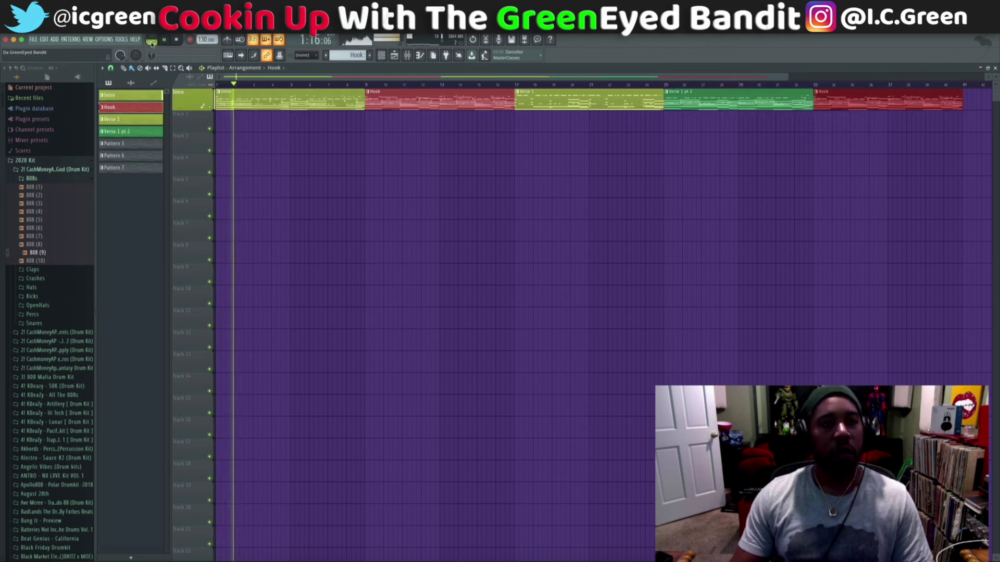
click(407, 57)
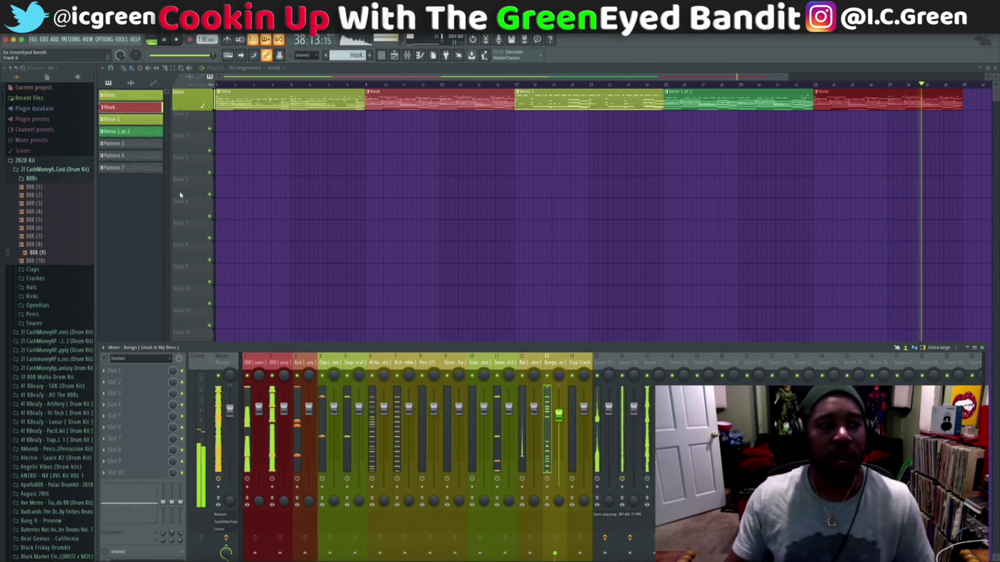
Hide the mixer and add an Intro clip at bar 41, directly after the second Hook.
key(F9)
drag(120, 95, 926, 103)
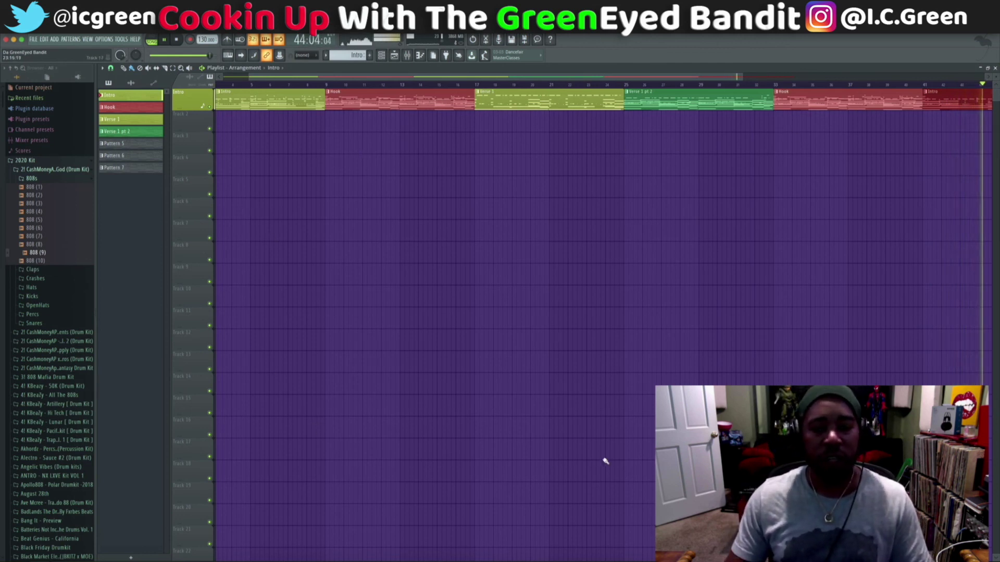
scroll(740, 78, down, 4)
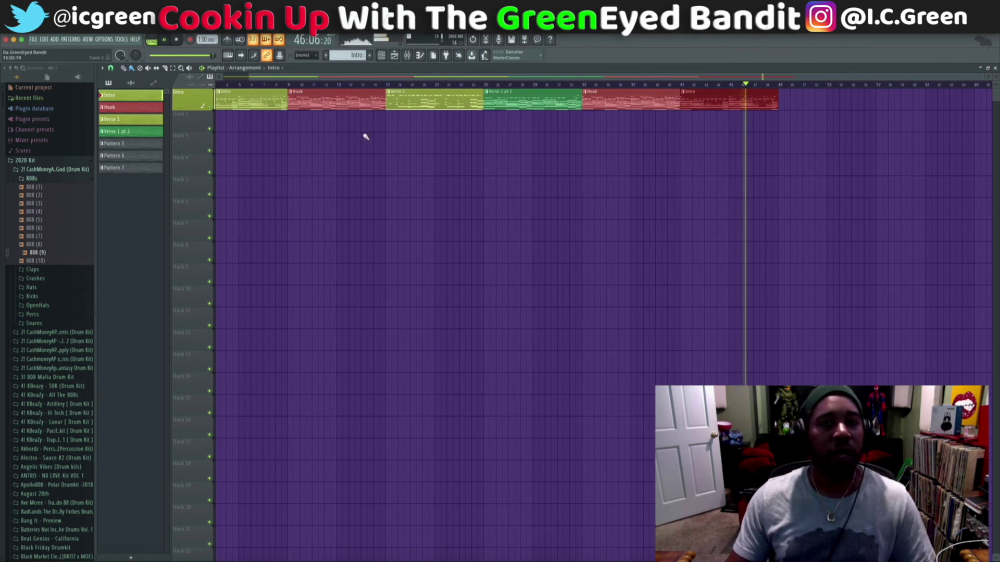
Duplicate the Verse 1, Verse 1 pt 2 and second Hook clips as a block starting at bar 49, after the second Intro.
drag(418, 125, 579, 92)
key(super+z)
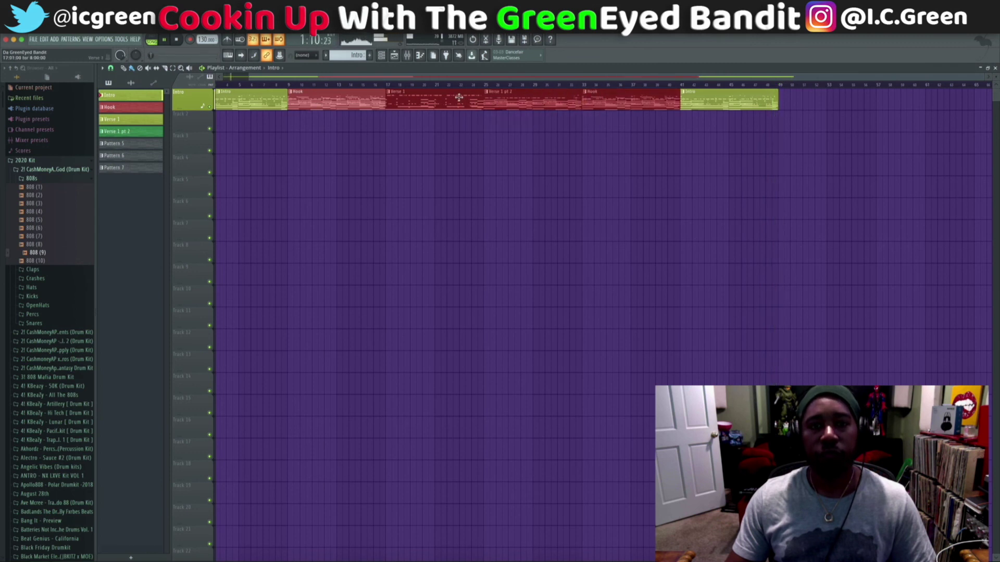
drag(458, 97, 630, 99)
key(ctrl+z)
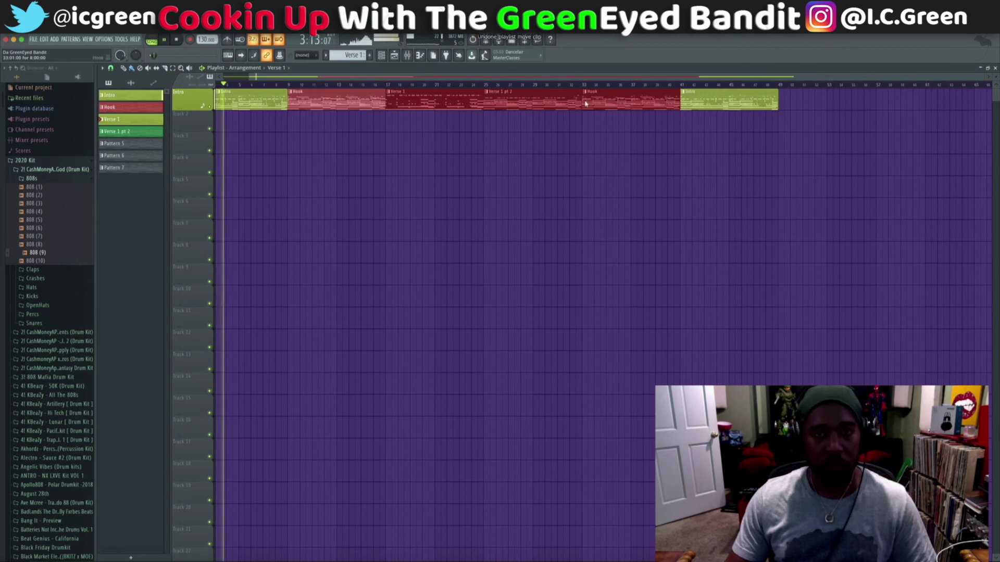
key(ctrl+b)
drag(734, 104, 833, 107)
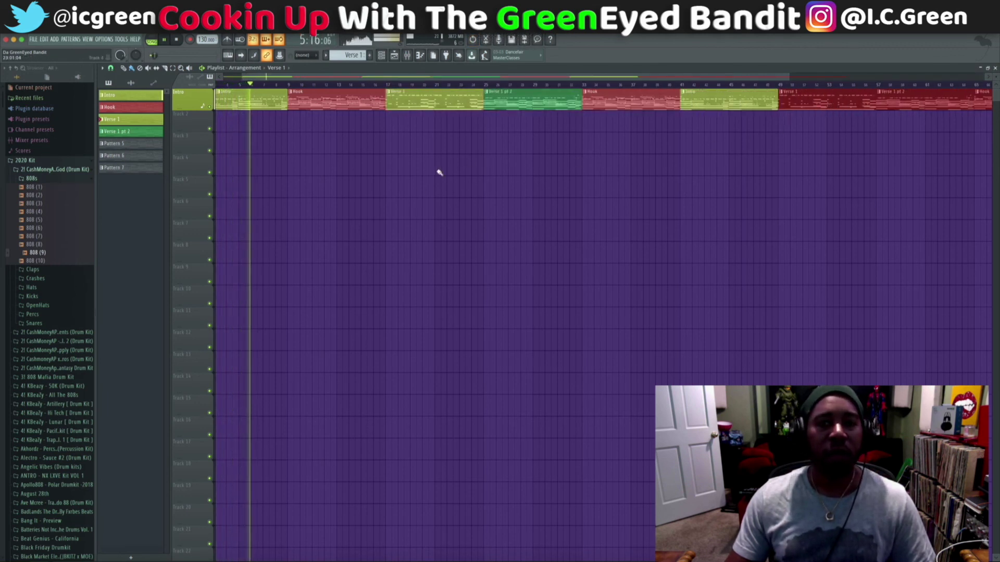
Place a closing Intro clip at bar 73, after the last Hook, and save the project.
drag(319, 77, 886, 97)
key(ctrl+z)
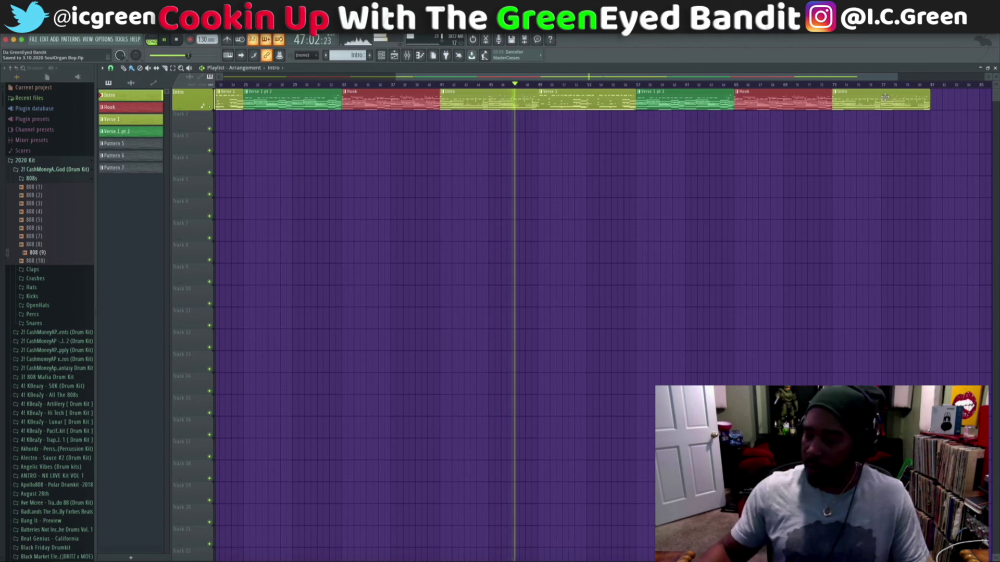
key(space)
key(ctrl+s)
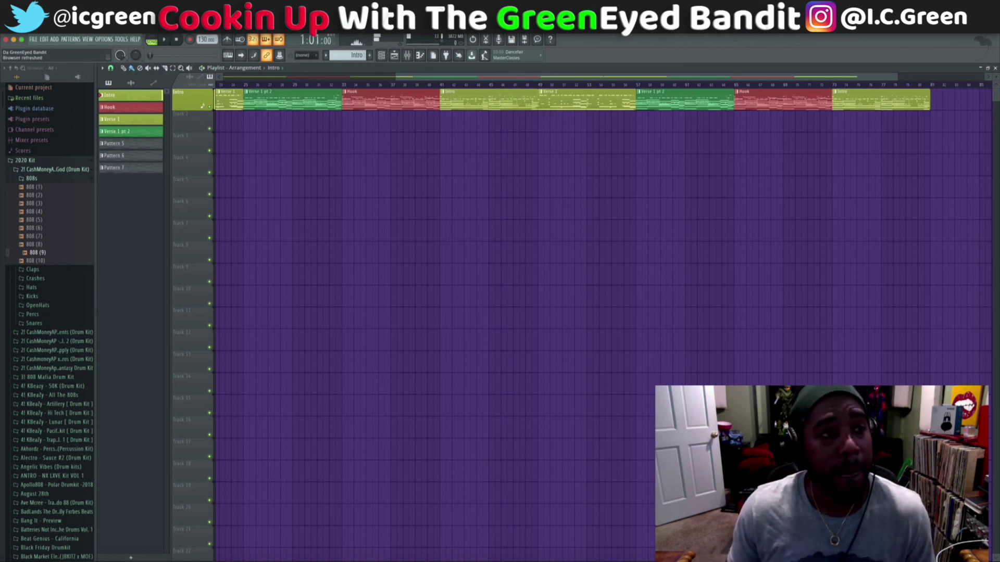
key(ctrl+Up)
key(ctrl+Up)
click(33, 27)
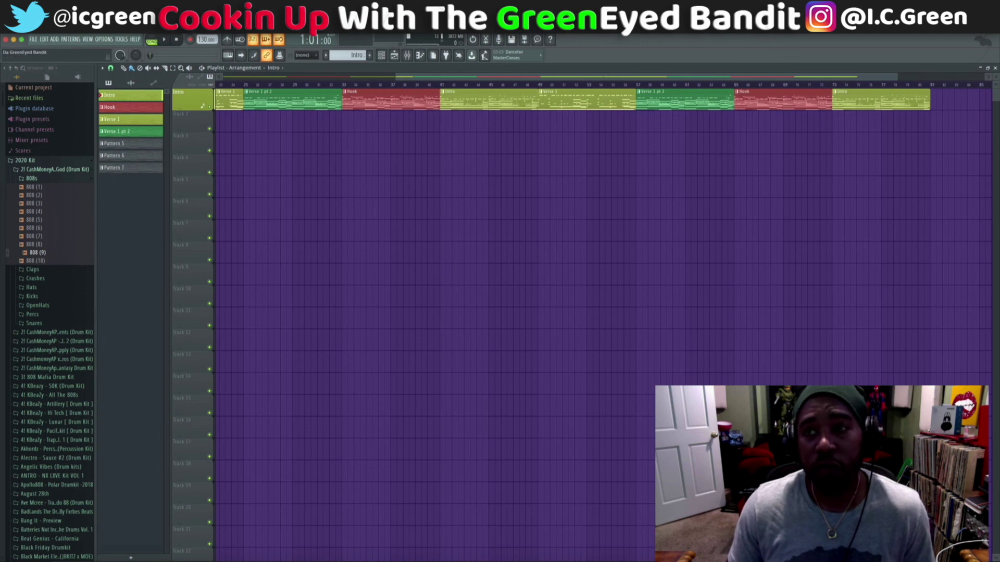
click(802, 27)
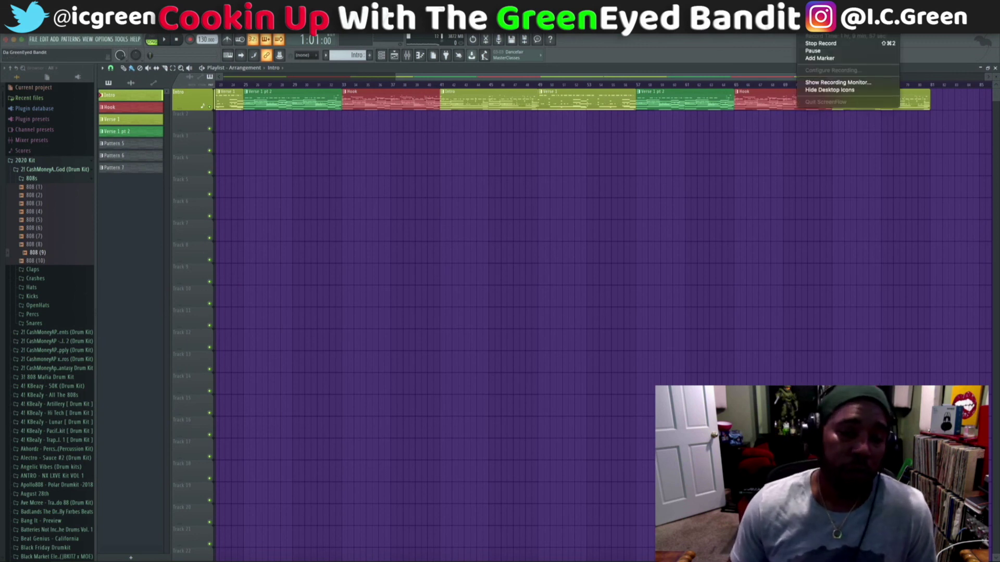